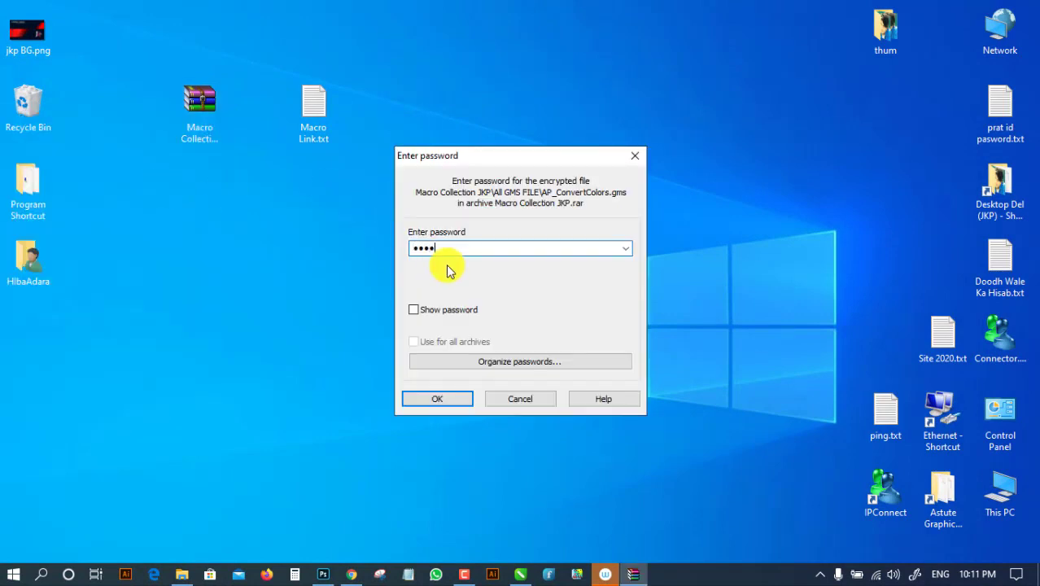
Submit the archive password to extract Macro Collection JKP.rar, and place the extracted folder between the archive and Macro Link.txt.
{"action": "left_click", "coordinate": [432, 397]}
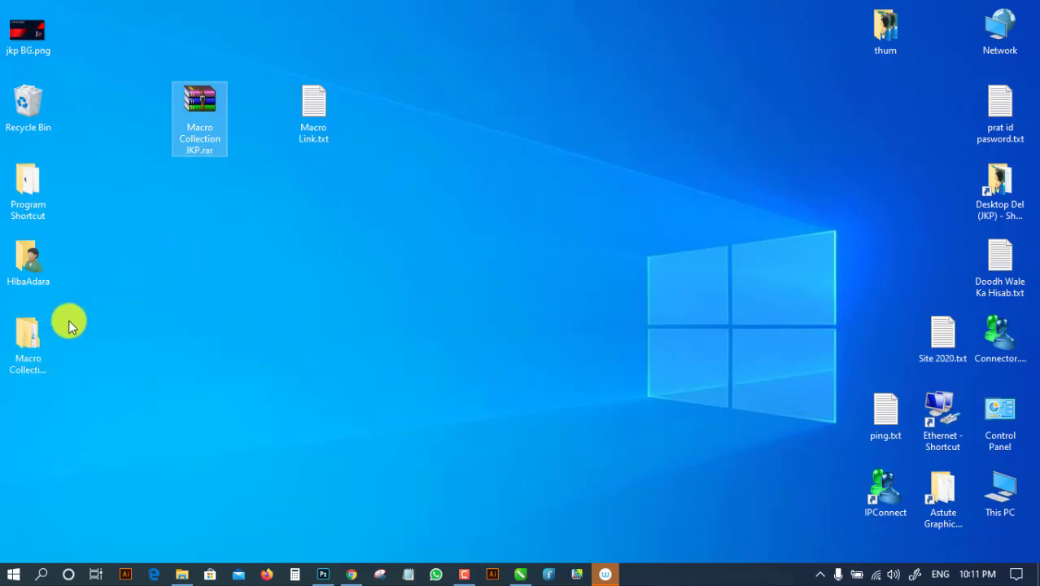
{"action": "left_click_drag", "start_coordinate": [29, 335], "coordinate": [260, 101]}
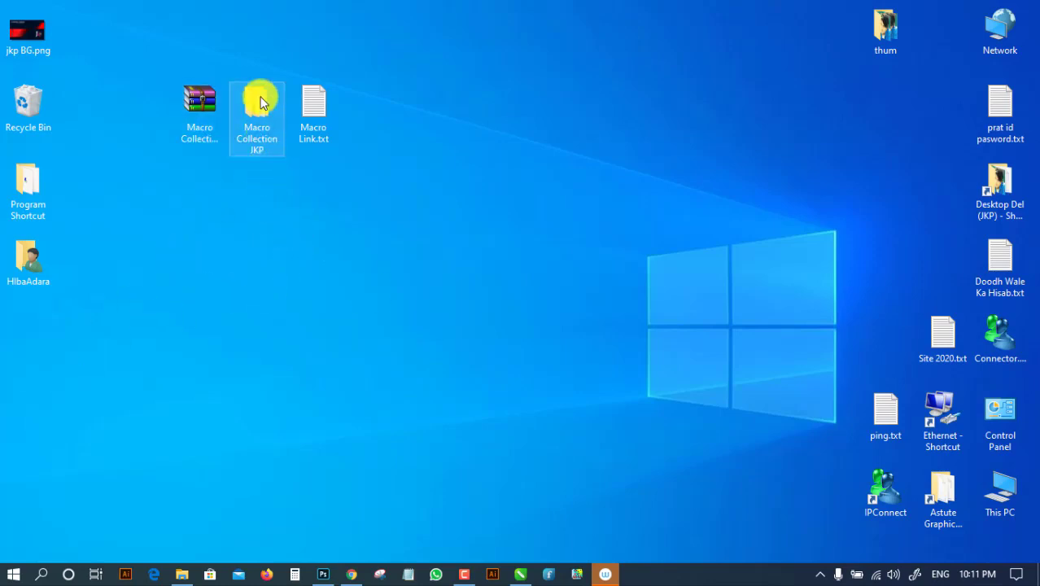
Copy all the macro files from the All GMS FILE folder inside Macro Collection JKP.
{"action": "double_click", "coordinate": [260, 101]}
{"action": "double_click", "coordinate": [440, 175]}
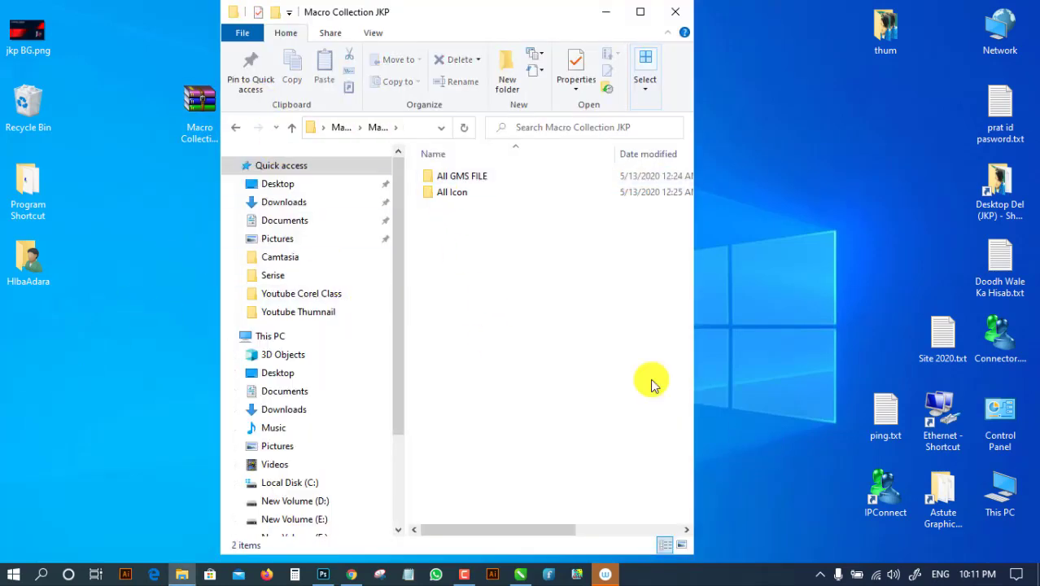
{"action": "left_click", "coordinate": [428, 177]}
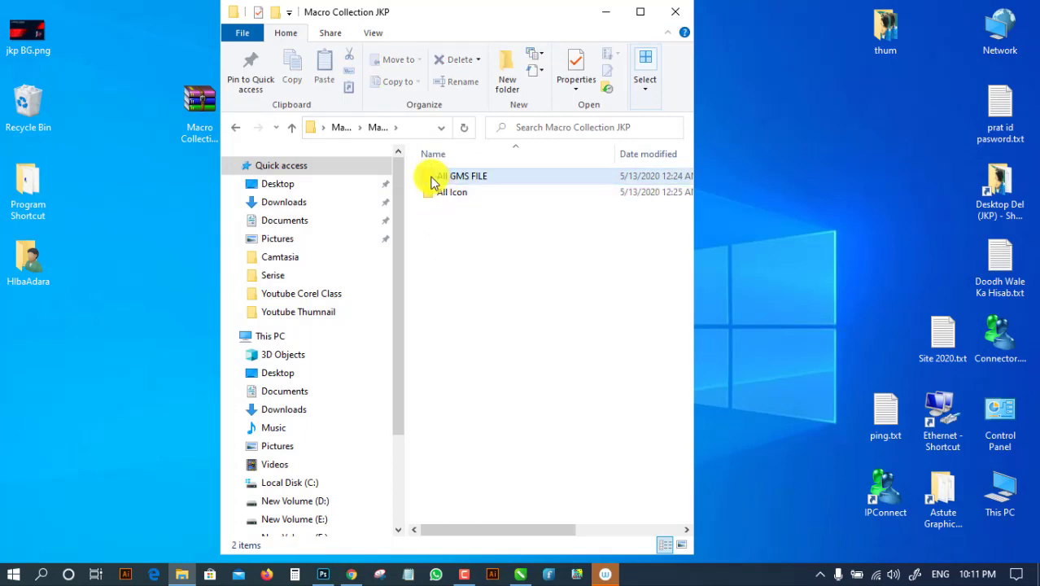
{"action": "double_click", "coordinate": [430, 176]}
{"action": "left_click_drag", "start_coordinate": [576, 360], "coordinate": [432, 173]}
{"action": "right_click", "coordinate": [432, 177]}
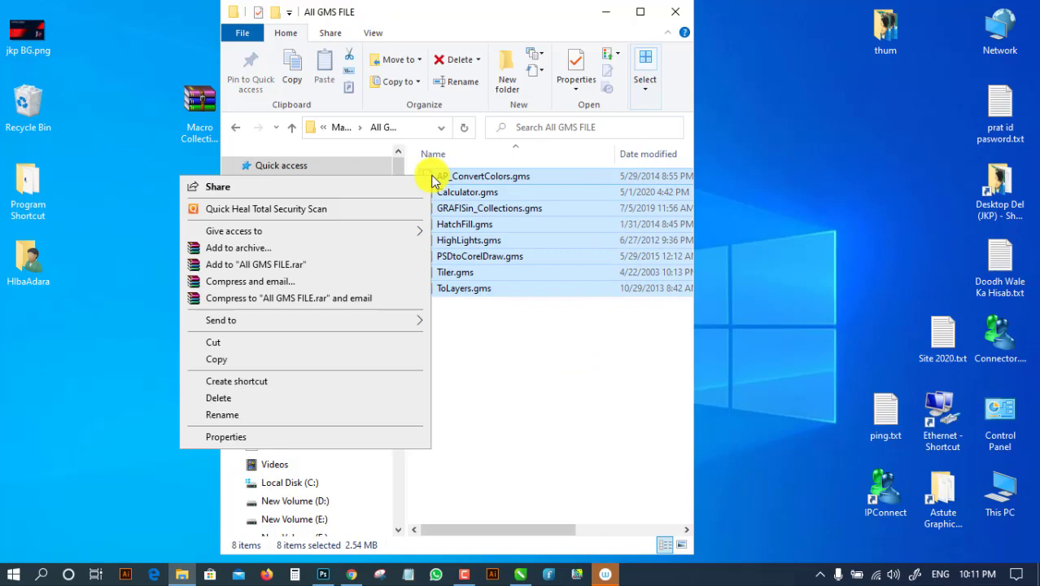
{"action": "left_click", "coordinate": [241, 360]}
{"action": "left_click", "coordinate": [465, 421]}
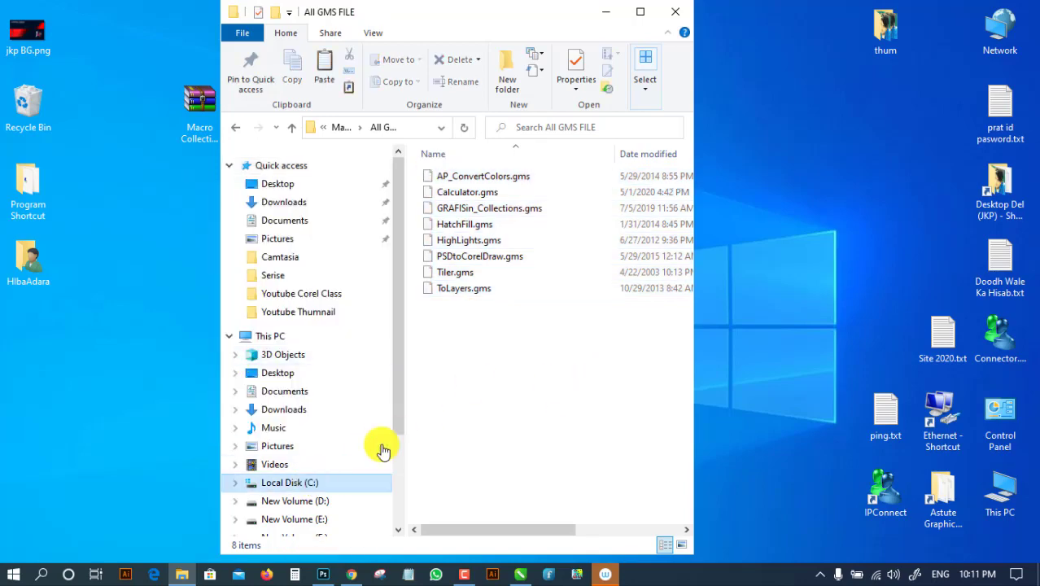
Browse to C:\Program Files\Corel\CorelDRAW Graphics Suite 2020\Draw\GMS in a maximized window.
{"action": "left_click", "coordinate": [342, 483]}
{"action": "left_click", "coordinate": [640, 12]}
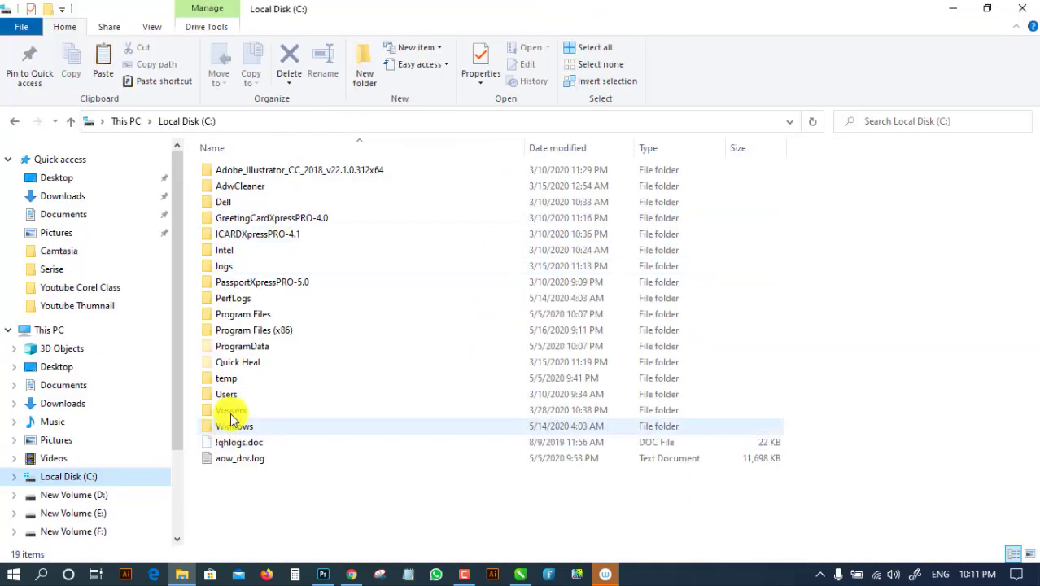
{"action": "left_click", "coordinate": [218, 320]}
{"action": "double_click", "coordinate": [208, 320]}
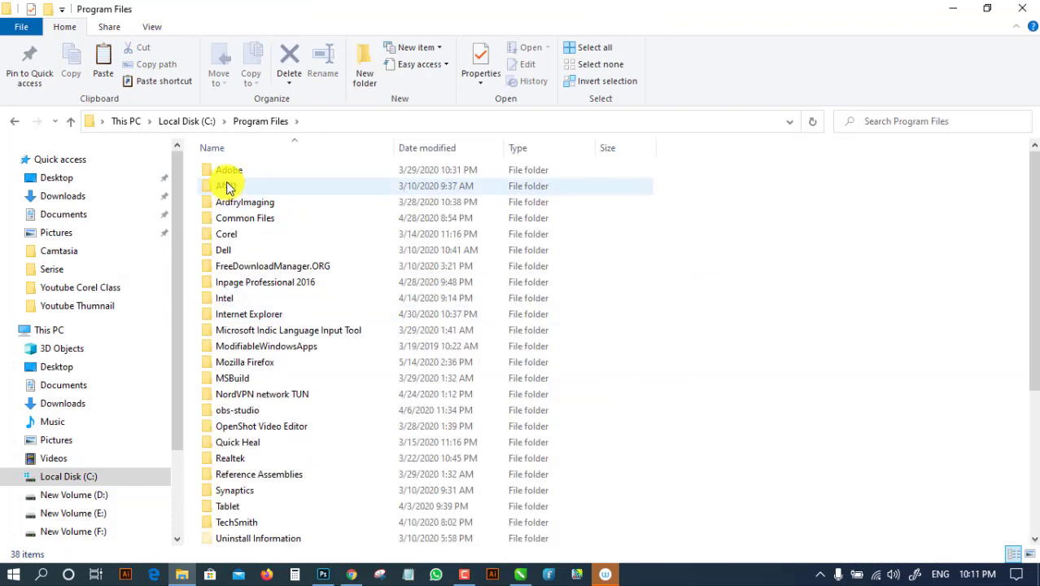
{"action": "double_click", "coordinate": [206, 232]}
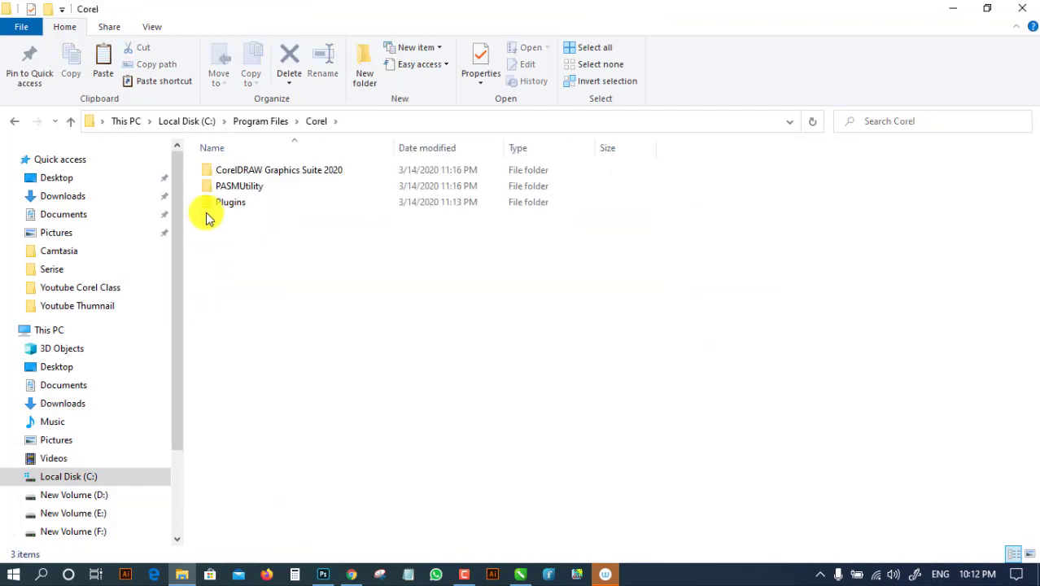
{"action": "double_click", "coordinate": [206, 170]}
{"action": "left_click", "coordinate": [207, 317]}
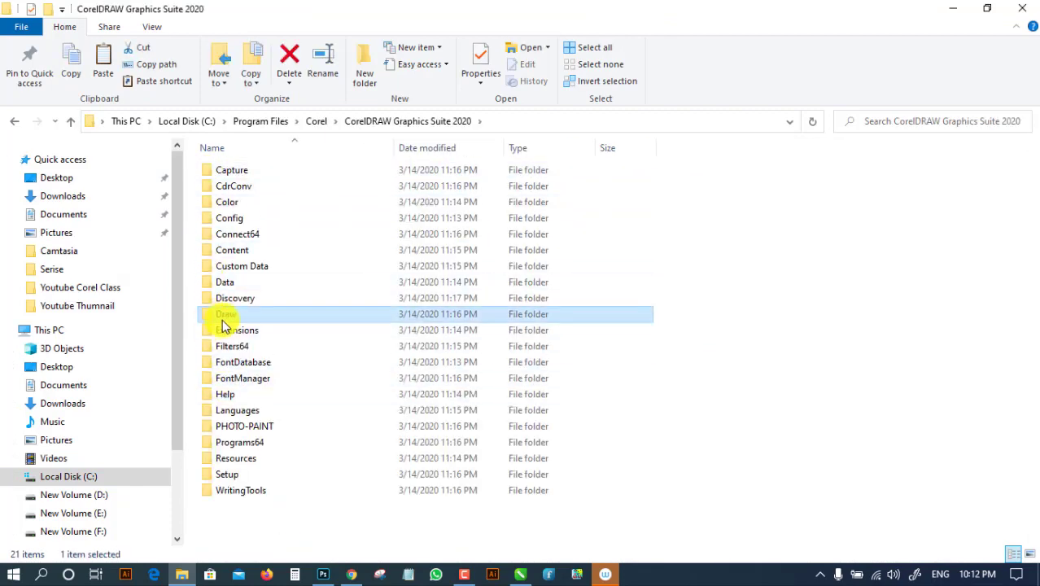
{"action": "double_click", "coordinate": [207, 318]}
{"action": "left_click", "coordinate": [207, 189]}
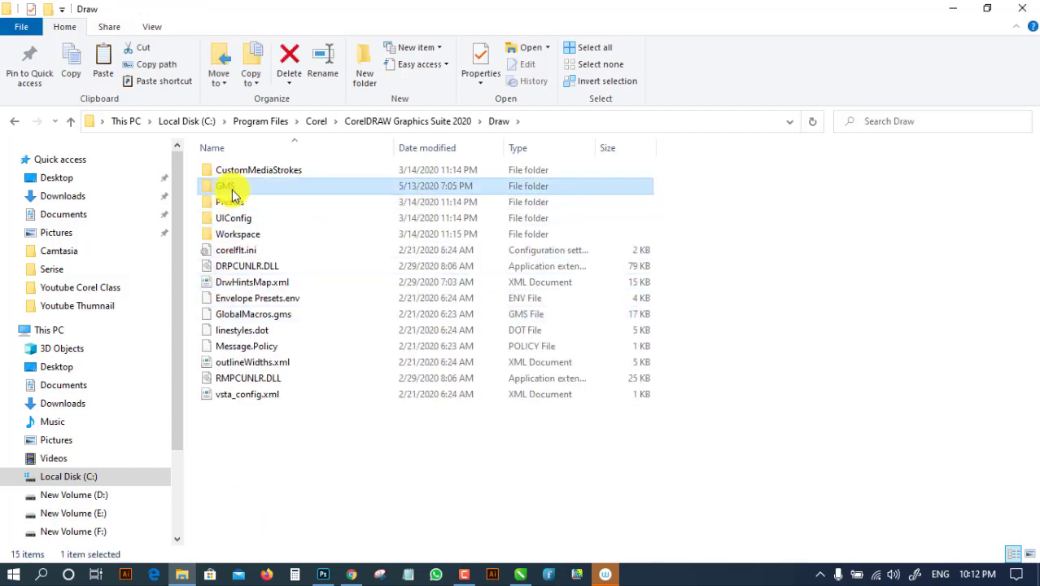
{"action": "double_click", "coordinate": [206, 189]}
Try to paste the copied macro files into the GMS folder, cancel the replacement, and minimize the folder window.
{"action": "right_click", "coordinate": [343, 423]}
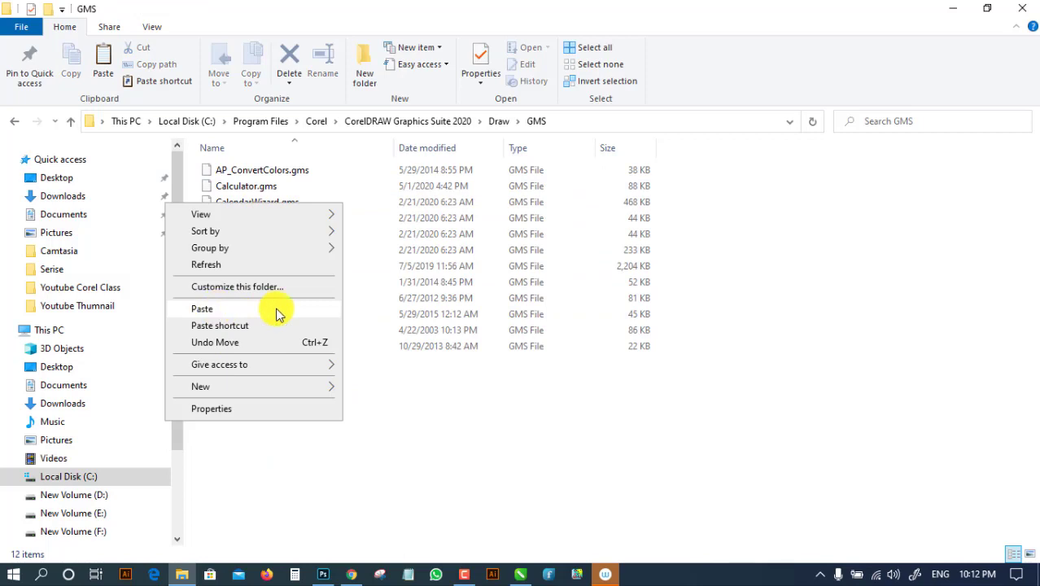
{"action": "left_click", "coordinate": [228, 309]}
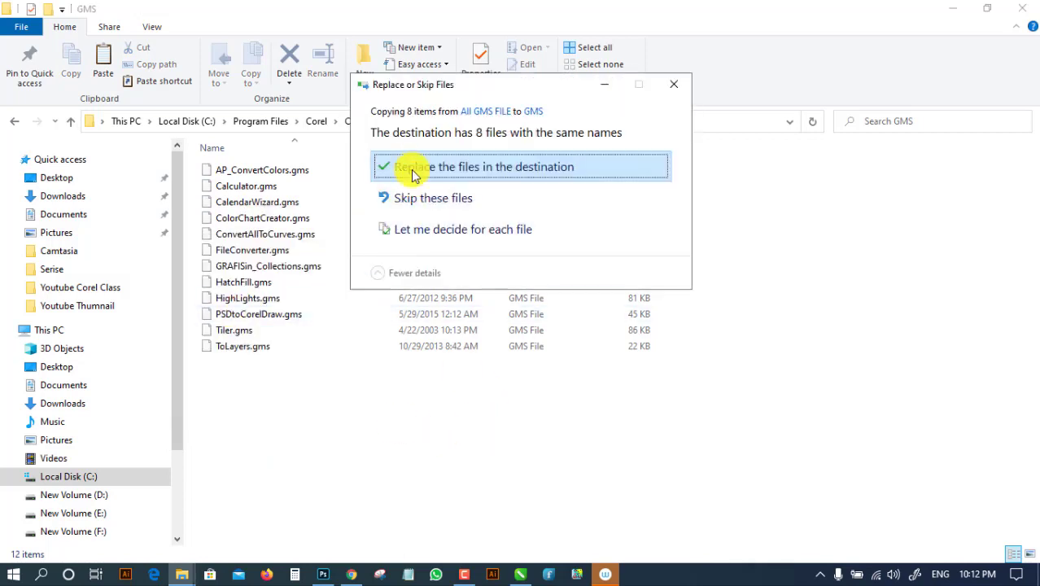
{"action": "left_click", "coordinate": [674, 85]}
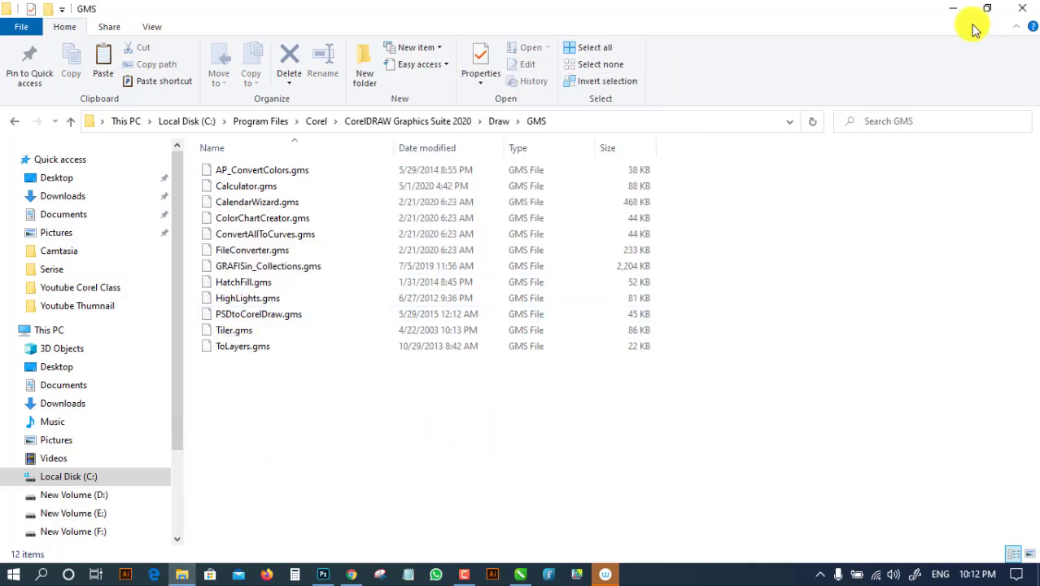
{"action": "left_click", "coordinate": [953, 8]}
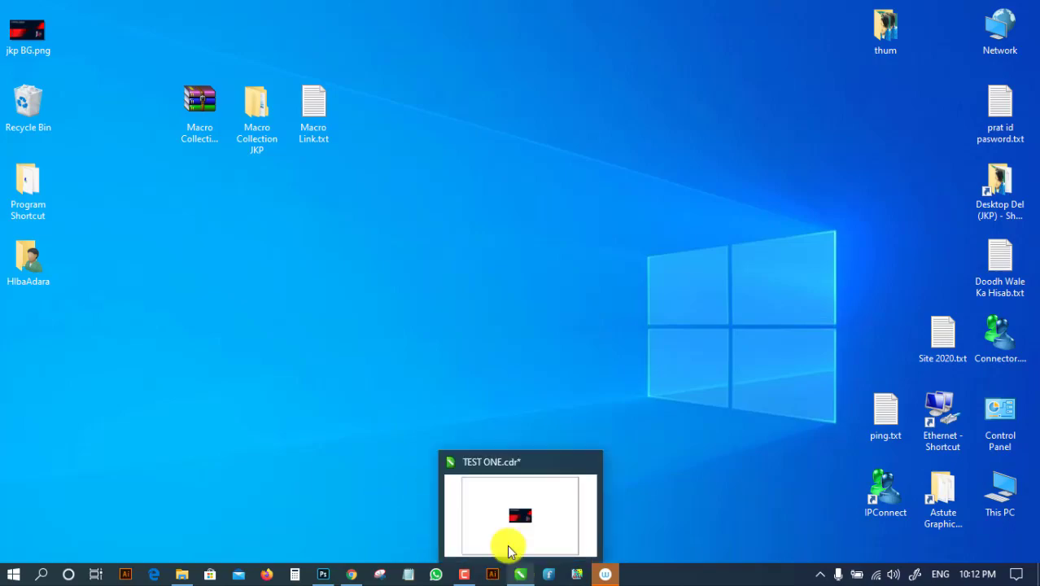
Switch to Photoshop, view the business card design in jkp background.psd in full screen, and minimize the program.
{"action": "left_click", "coordinate": [323, 574]}
{"action": "key", "text": "f"}
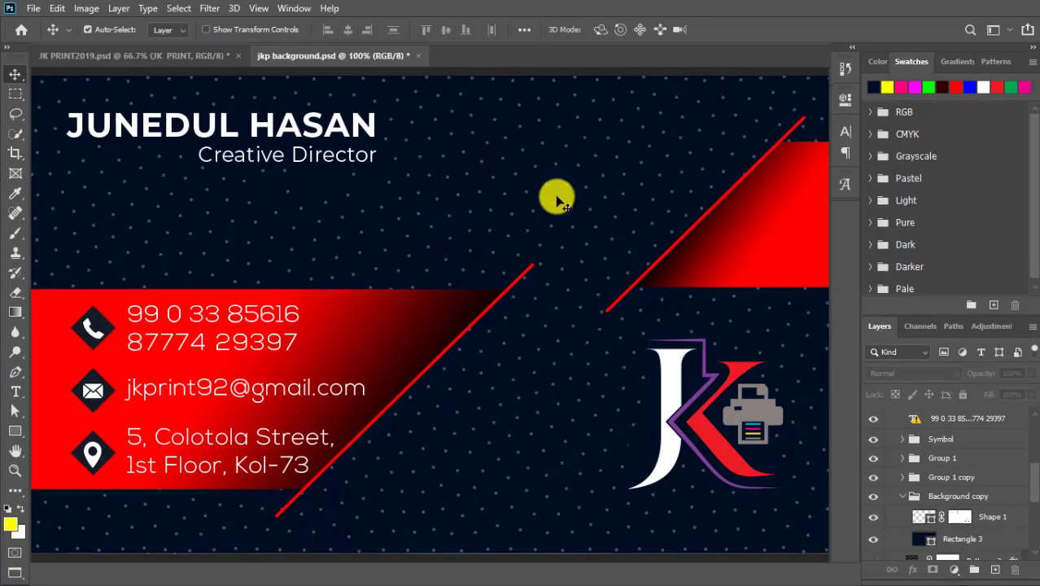
{"action": "key", "text": "f"}
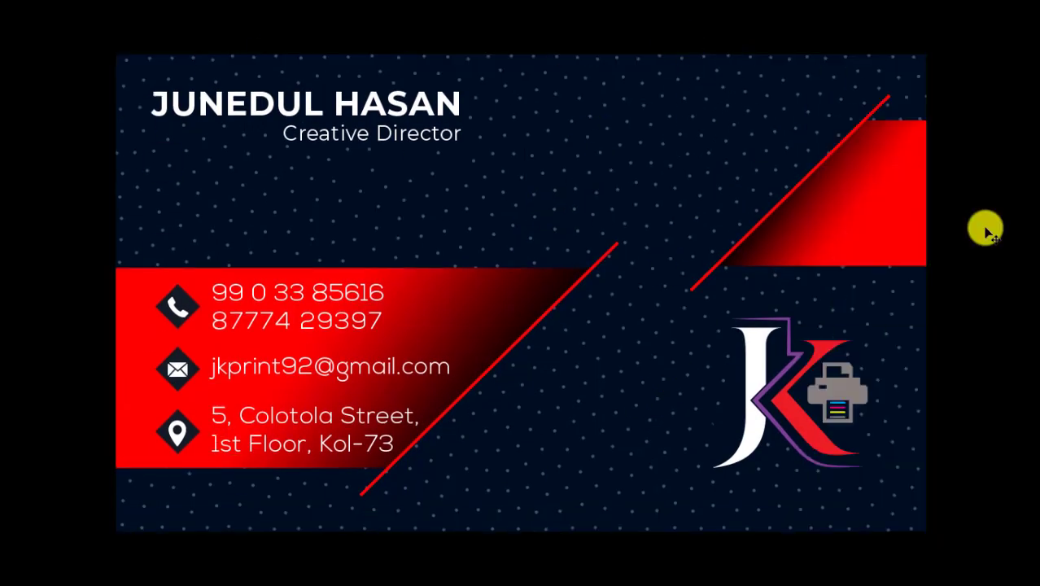
{"action": "key", "text": "f"}
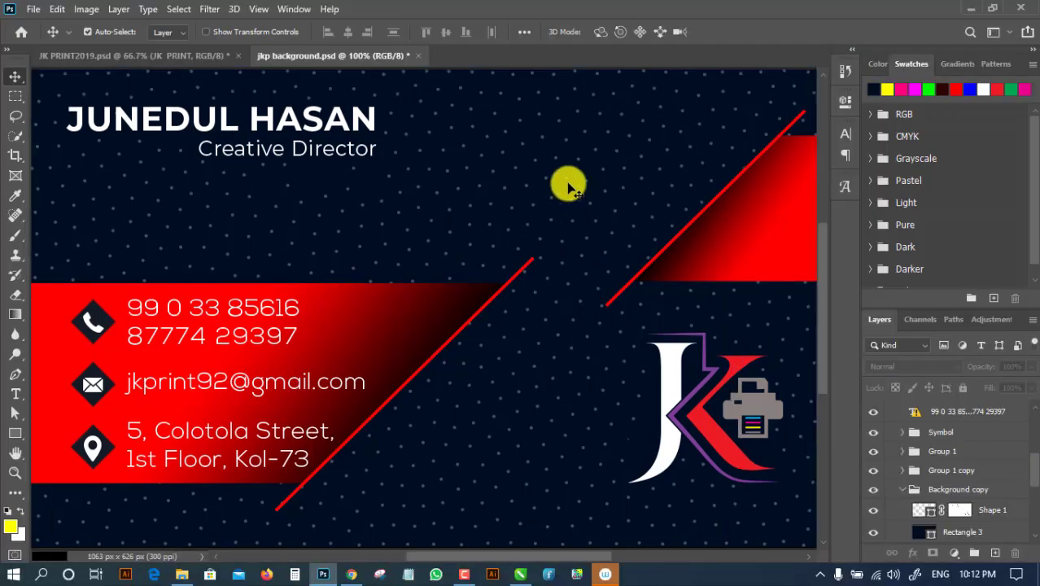
{"action": "left_click", "coordinate": [972, 8]}
Switch to CorelDRAW and examine the business card image close up and against the whole of page 1 in TEST ONE.cdr.
{"action": "left_click", "coordinate": [520, 575]}
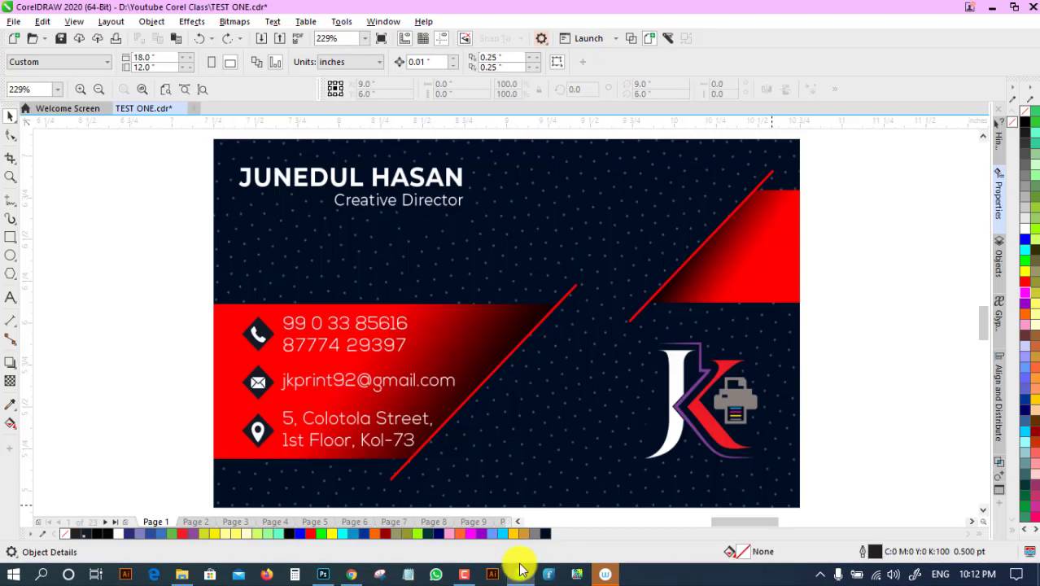
{"action": "left_click", "coordinate": [99, 89]}
{"action": "left_click", "coordinate": [99, 88]}
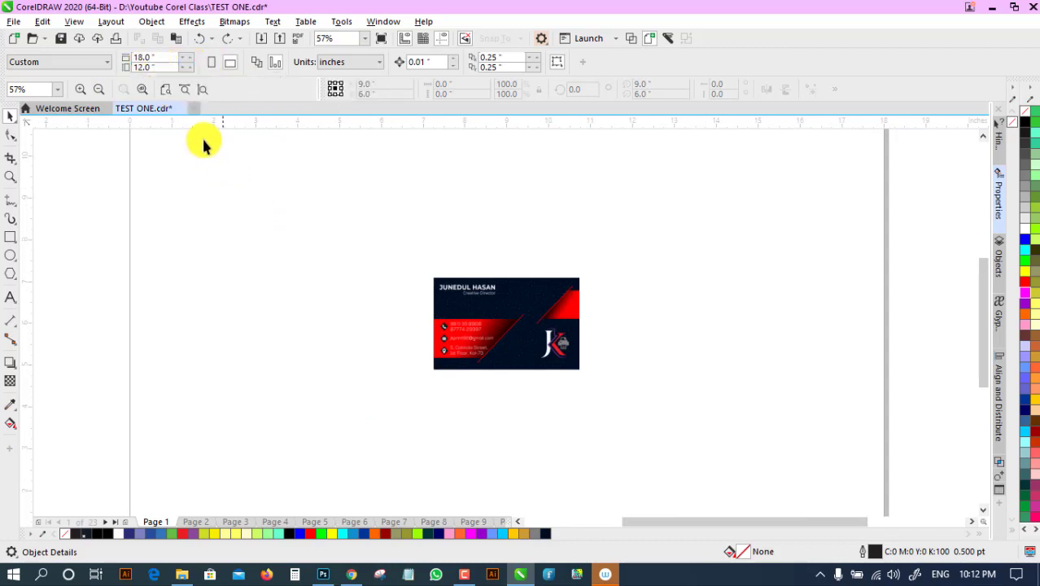
{"action": "left_click", "coordinate": [99, 88]}
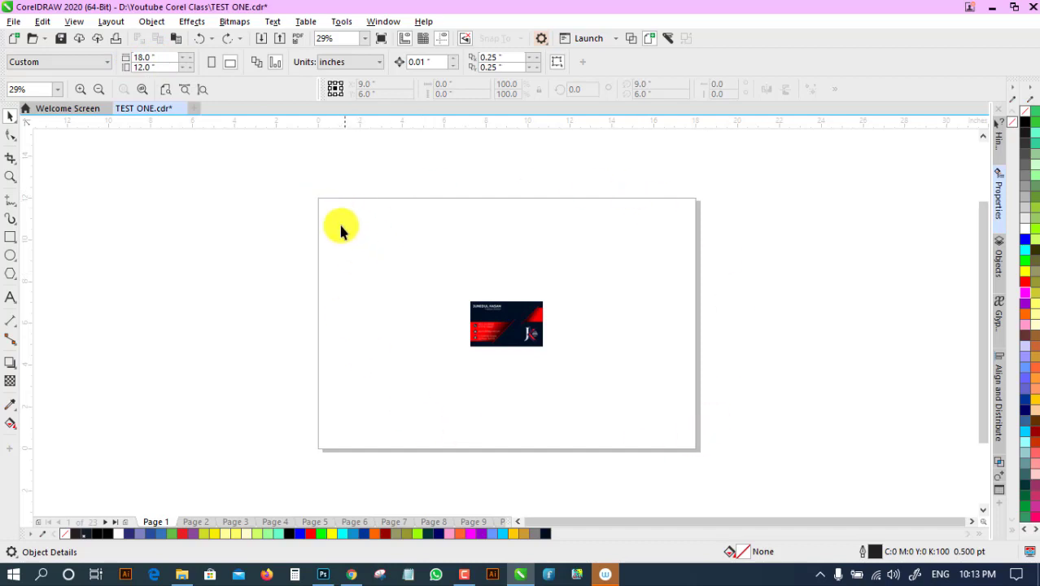
{"action": "left_click", "coordinate": [484, 331]}
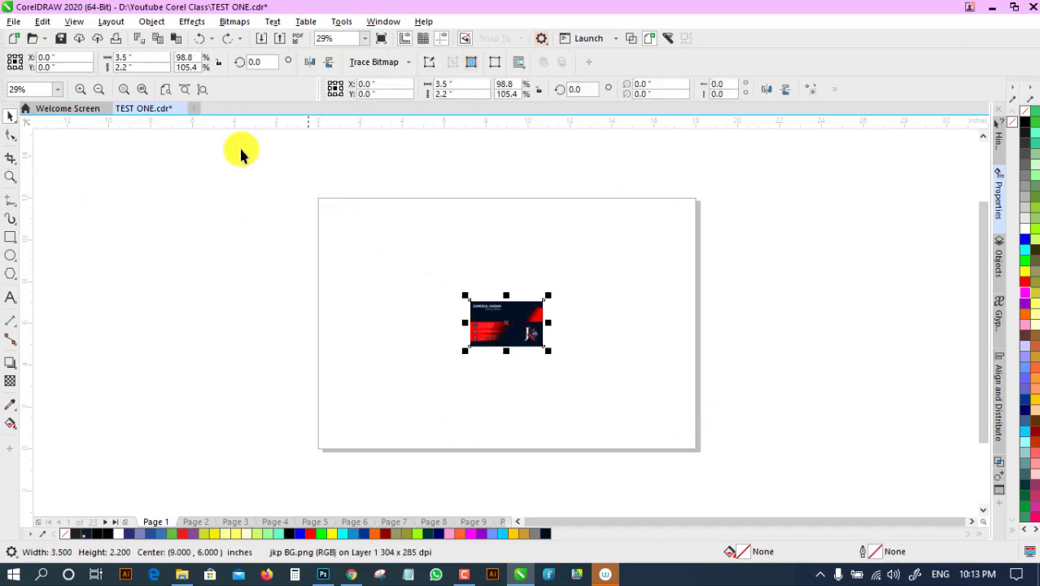
{"action": "left_click", "coordinate": [125, 91]}
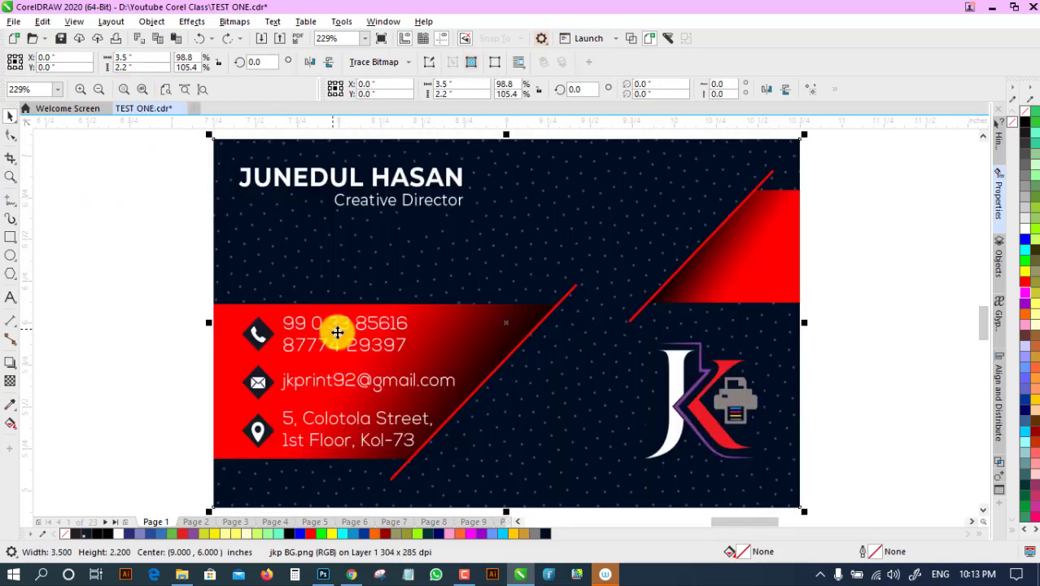
{"action": "left_click", "coordinate": [99, 89]}
{"action": "left_click", "coordinate": [165, 89]}
{"action": "left_click", "coordinate": [280, 273]}
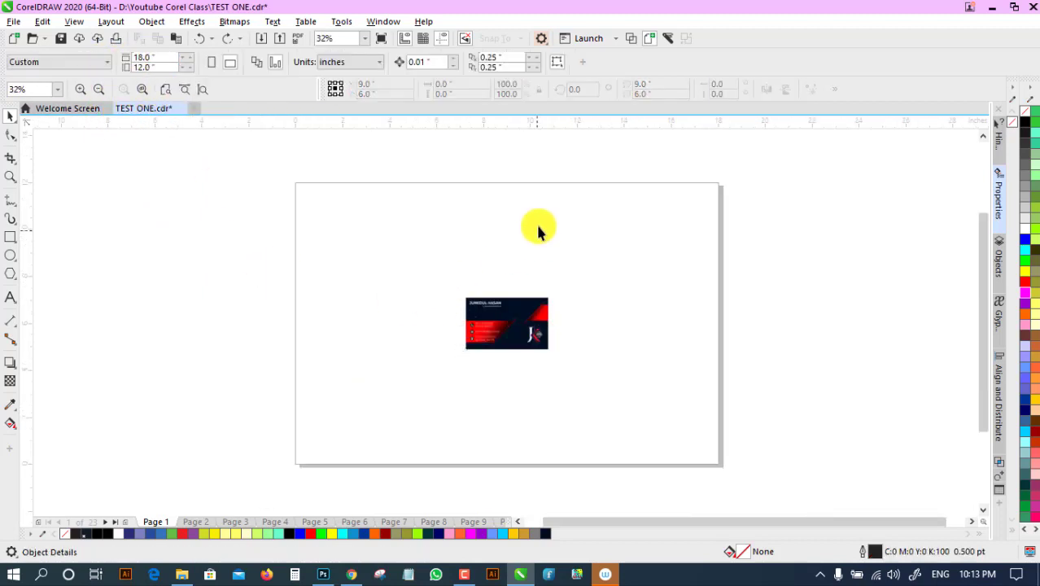
Display the Scripts docker and toggle its entry in the list of available dockers.
{"action": "left_click", "coordinate": [999, 490]}
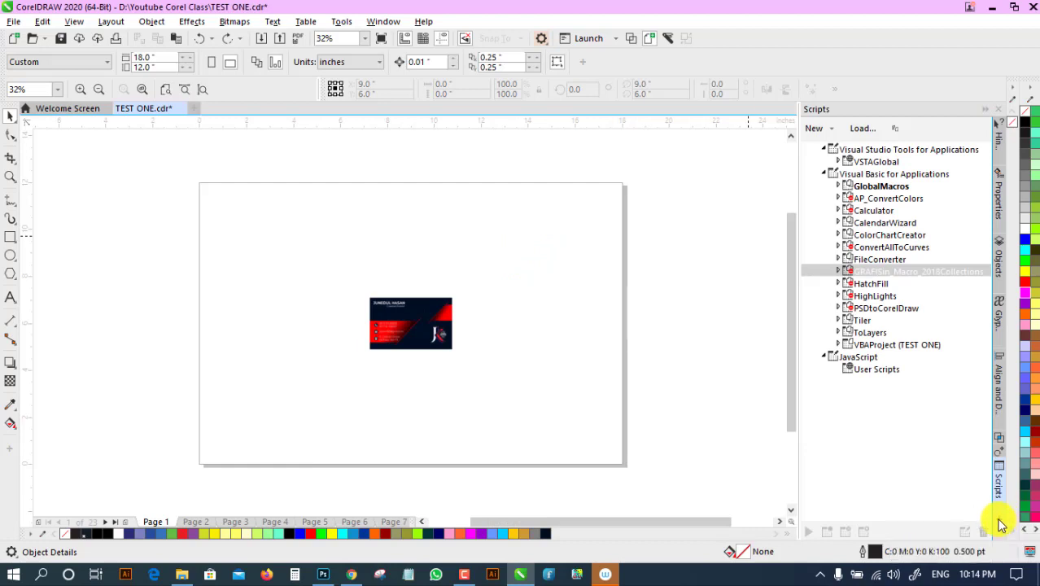
{"action": "left_click", "coordinate": [1001, 522]}
{"action": "left_click_drag", "start_coordinate": [985, 155], "coordinate": [986, 192]}
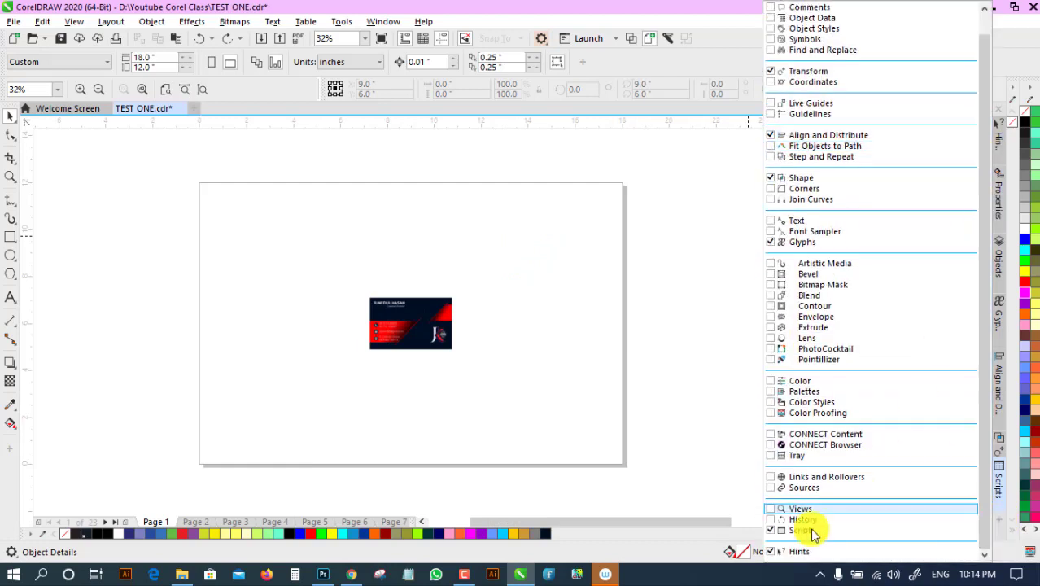
{"action": "left_click", "coordinate": [770, 530]}
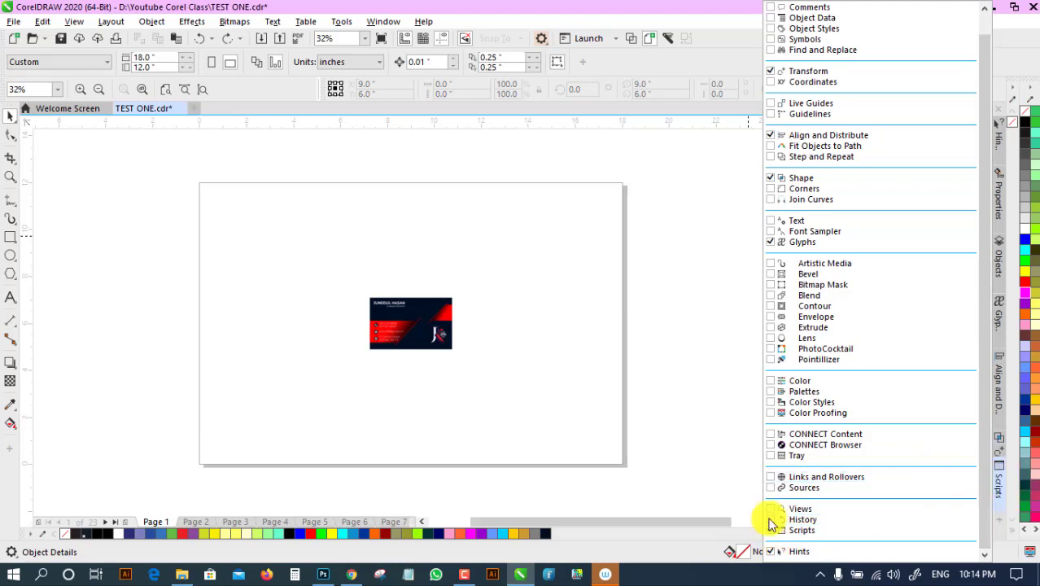
{"action": "left_click", "coordinate": [999, 472]}
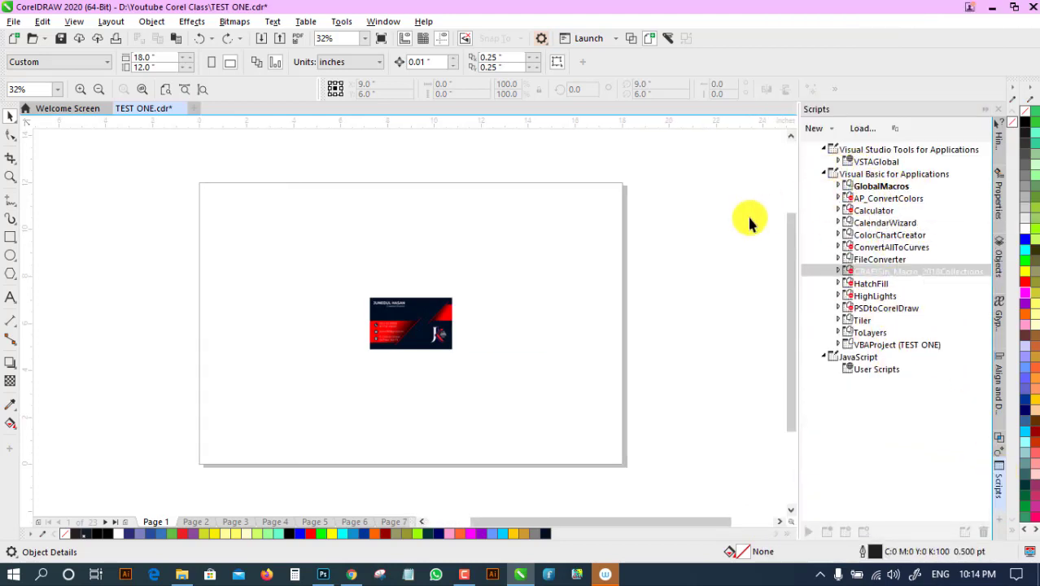
Expand the GRAFISin macros in the 2018 collection and select the TilingObject macro.
{"action": "left_click", "coordinate": [841, 275]}
{"action": "left_click", "coordinate": [854, 284]}
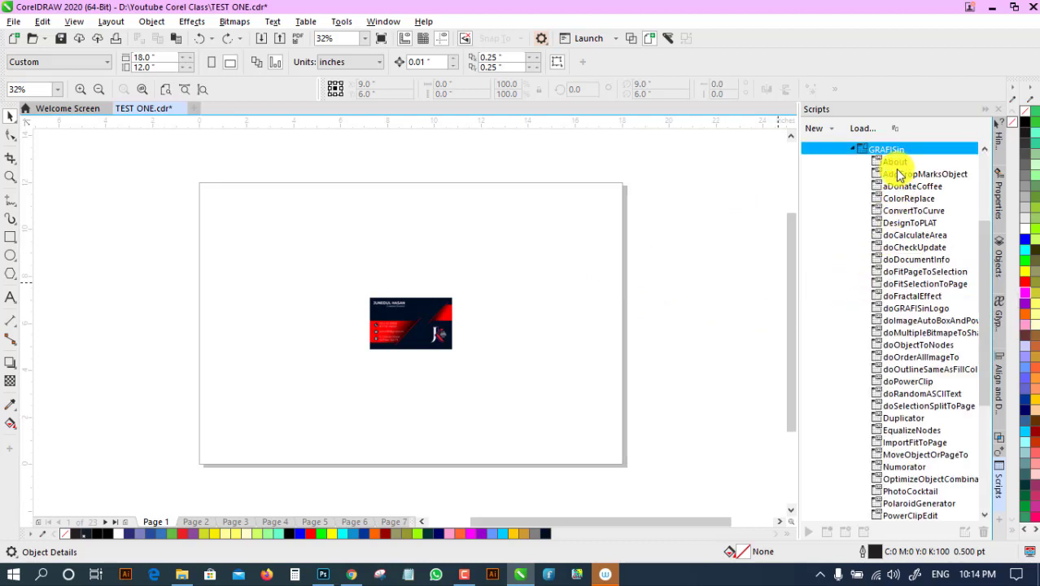
{"action": "left_click_drag", "start_coordinate": [985, 245], "coordinate": [985, 269]}
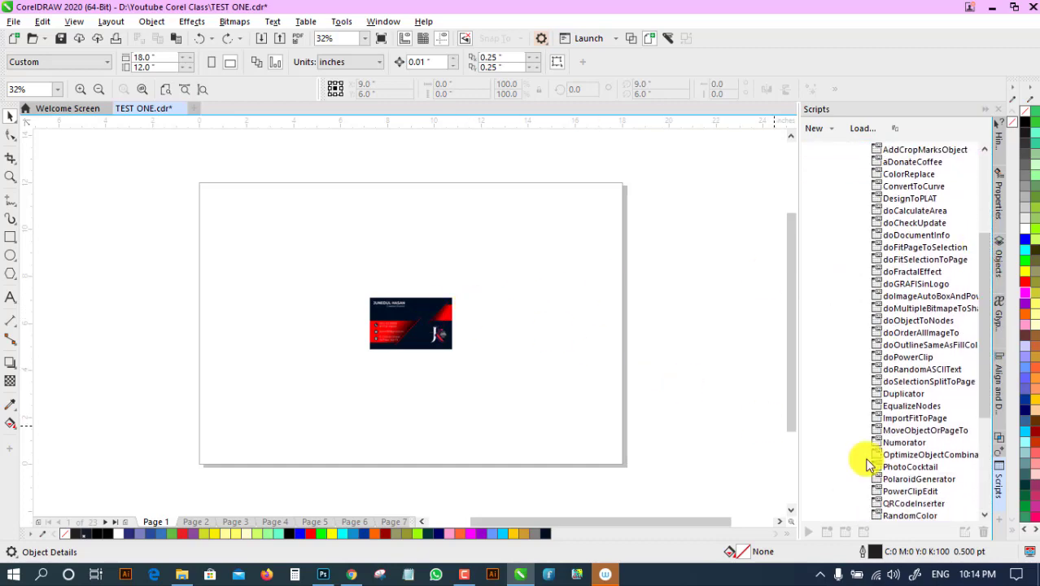
{"action": "left_click_drag", "start_coordinate": [985, 326], "coordinate": [952, 433]}
{"action": "left_click", "coordinate": [907, 405]}
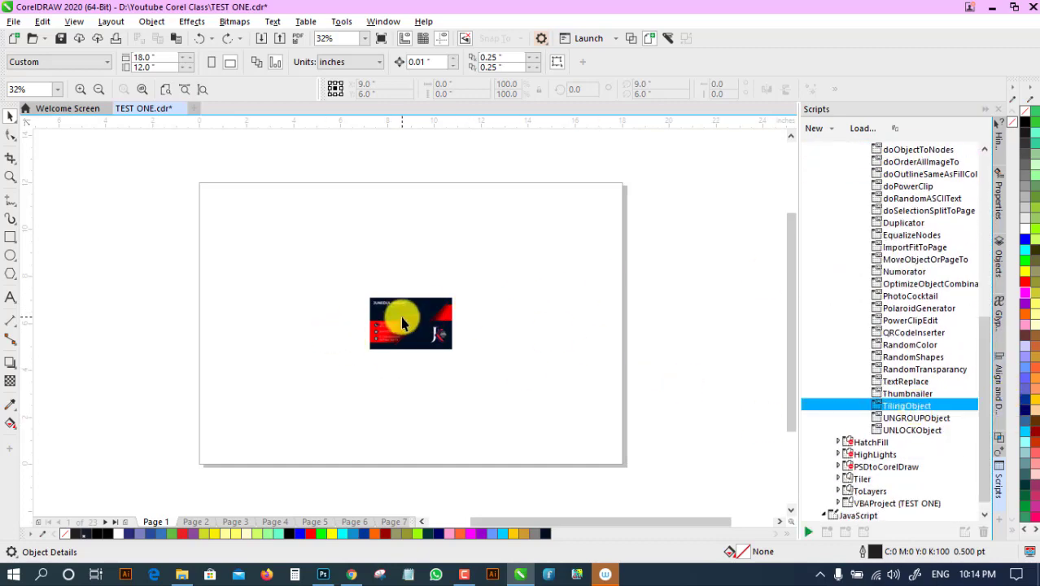
Tile the business card image across the page with the TilingObject macro, using 5 mm trim mark lines in the normal orientation.
{"action": "left_click", "coordinate": [402, 318]}
{"action": "left_click_drag", "start_coordinate": [425, 305], "coordinate": [336, 209]}
{"action": "key", "text": "ctrl+z"}
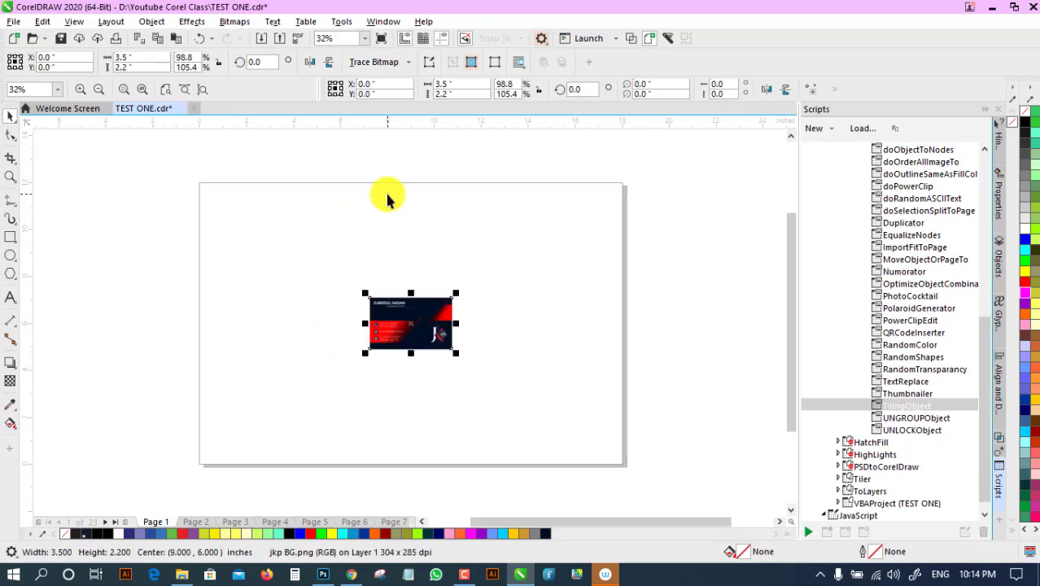
{"action": "left_click", "coordinate": [809, 533]}
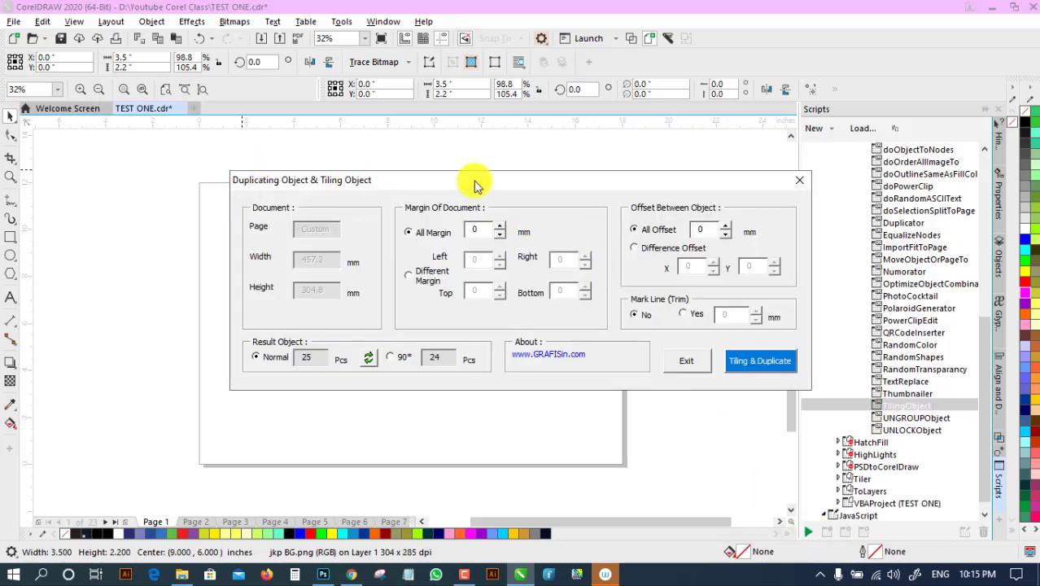
{"action": "left_click_drag", "start_coordinate": [476, 186], "coordinate": [228, 205]}
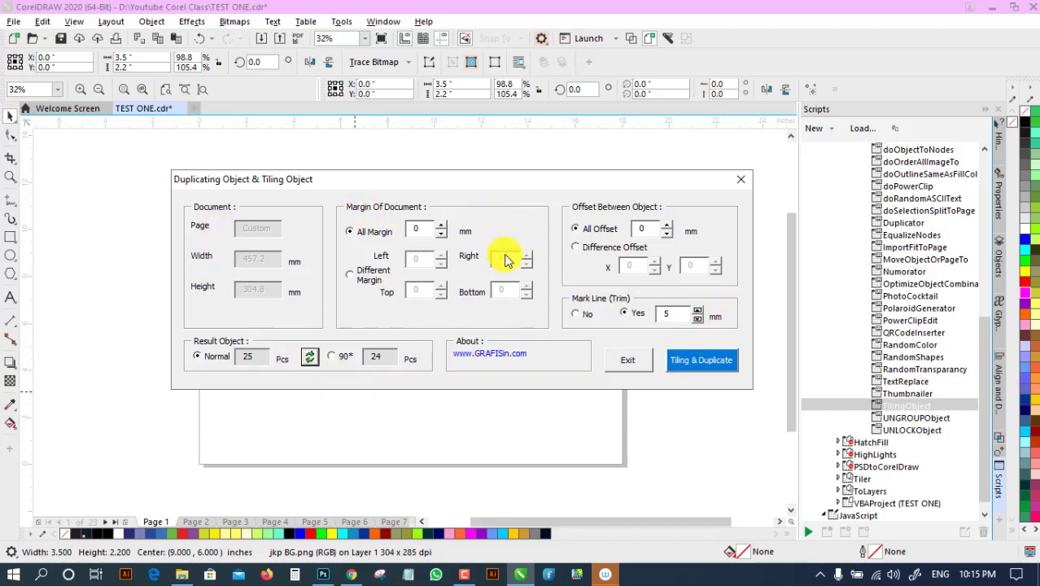
{"action": "left_click", "coordinate": [705, 364]}
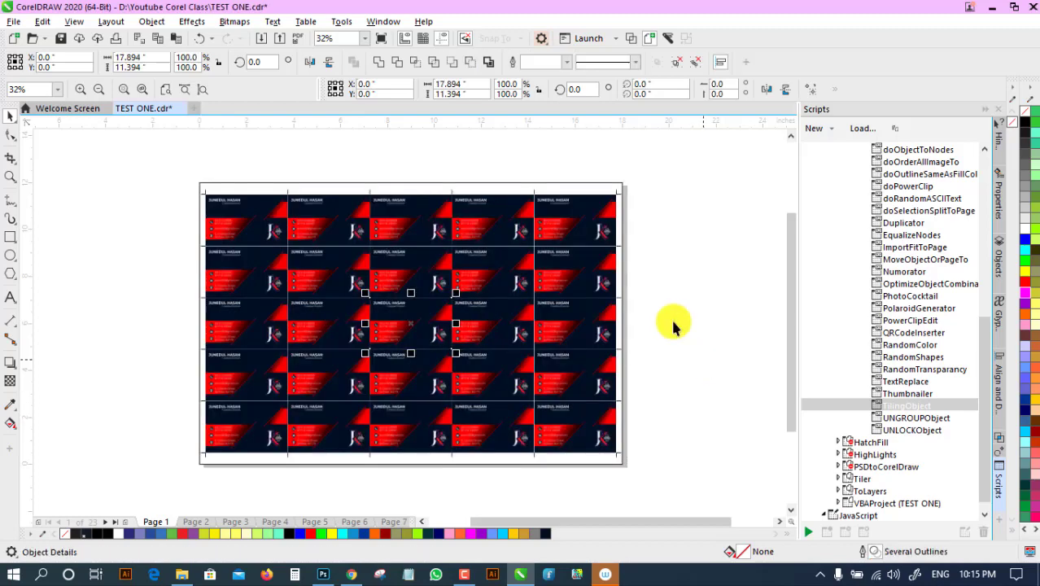
Examine the trim marks and cards close up at the upper-left corner of the tiled layout.
{"action": "left_click", "coordinate": [144, 174]}
{"action": "left_click", "coordinate": [10, 177]}
{"action": "left_click", "coordinate": [262, 230]}
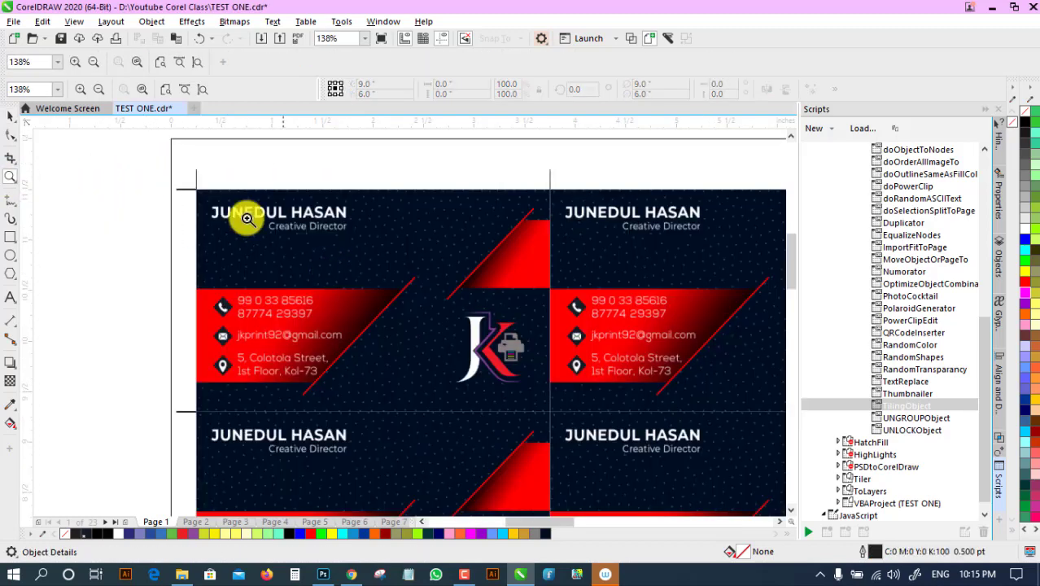
{"action": "left_click", "coordinate": [214, 200]}
{"action": "left_click", "coordinate": [98, 91]}
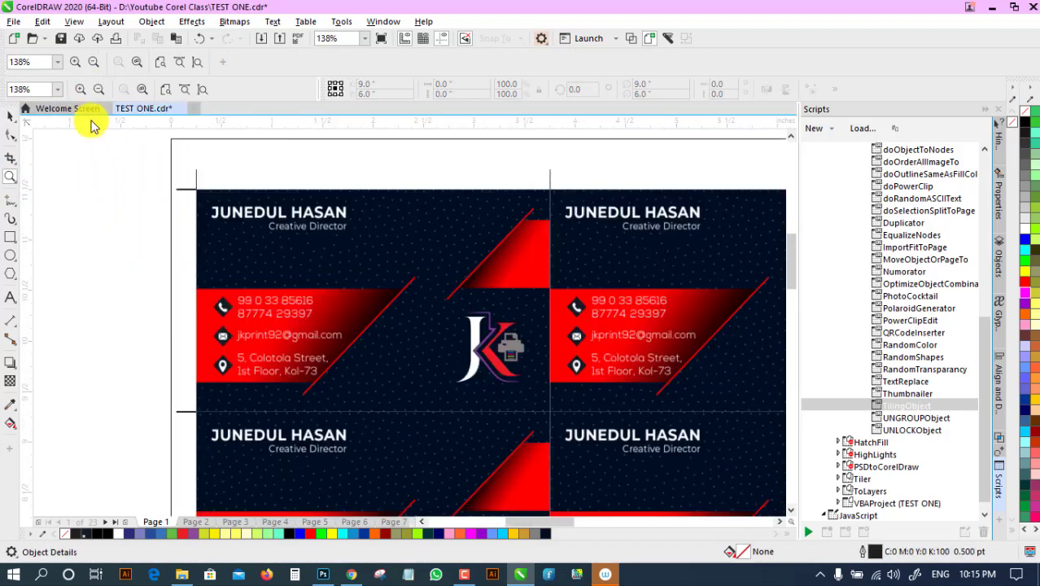
Try to move the page-size rectangle behind the tiled cards, and undo the move.
{"action": "left_click", "coordinate": [11, 116]}
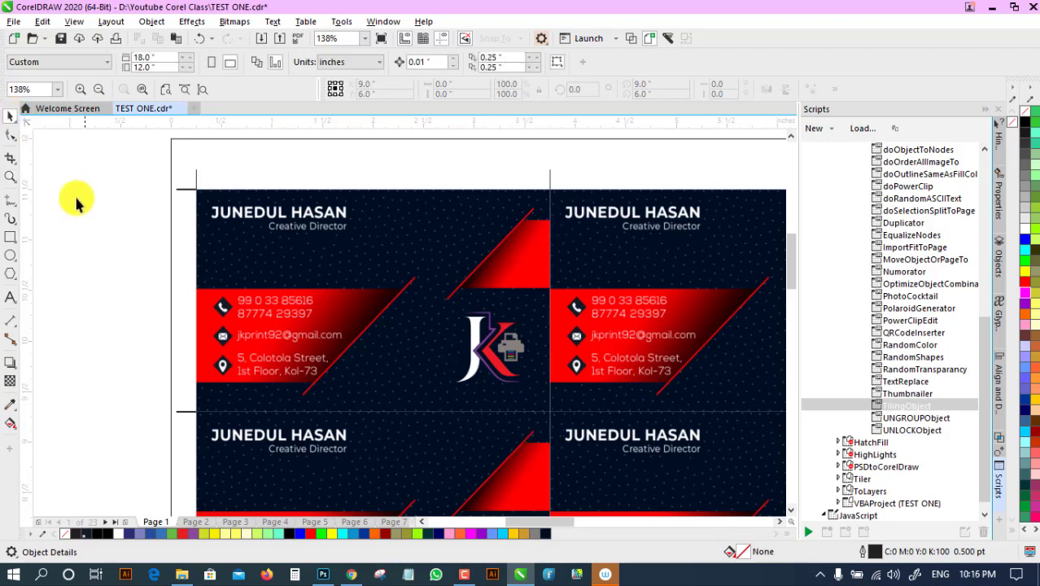
{"action": "left_click", "coordinate": [205, 143]}
{"action": "left_click", "coordinate": [223, 223]}
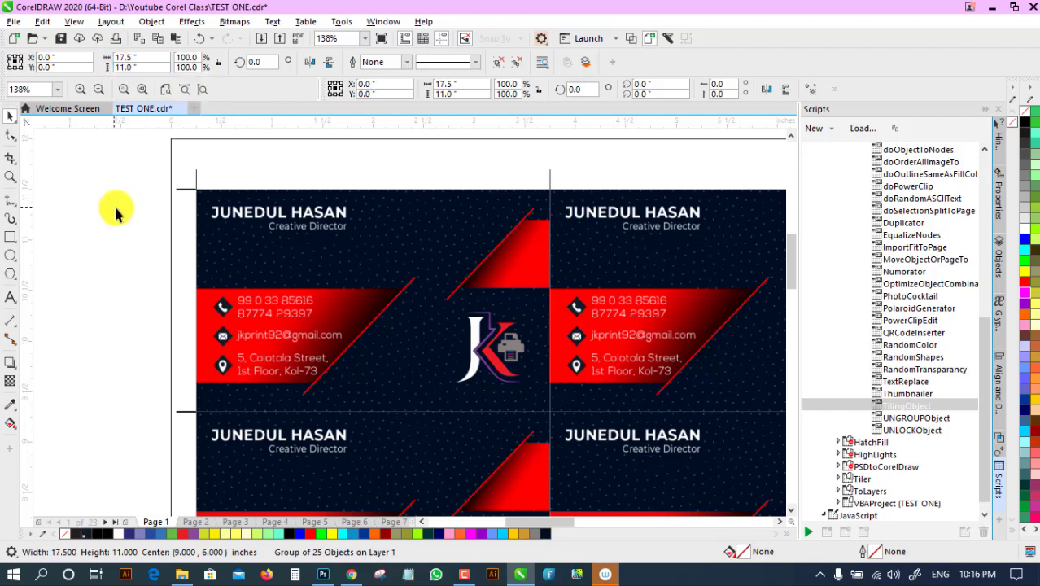
{"action": "left_click", "coordinate": [216, 156]}
{"action": "left_click_drag", "start_coordinate": [215, 156], "coordinate": [276, 207]}
{"action": "key", "text": "ctrl+z"}
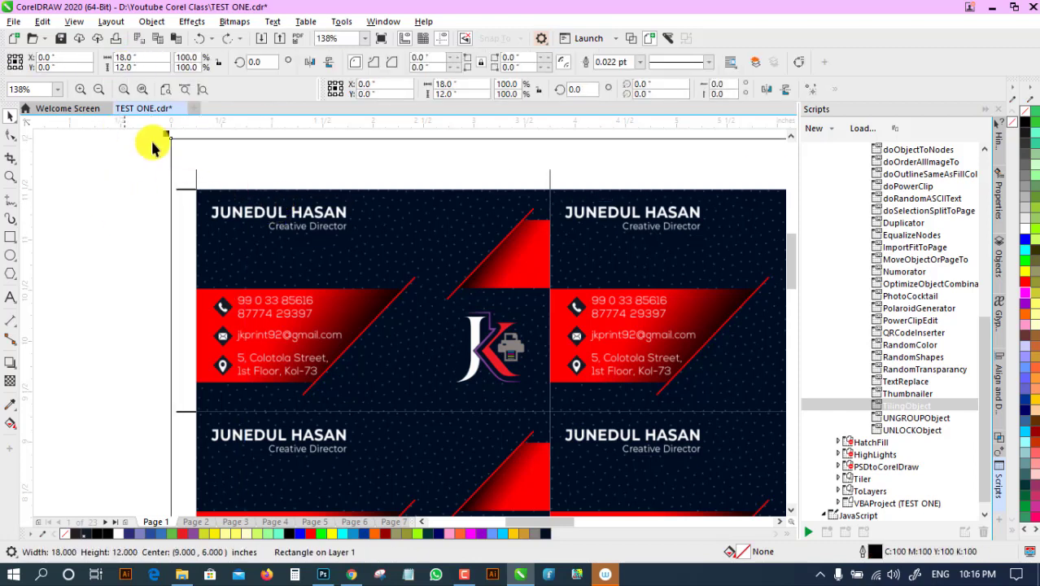
Resize the page-size rectangle to 17.5 x 11 inches and enlarge its width and height by 3 mm each.
{"action": "left_click", "coordinate": [239, 259]}
{"action": "left_click", "coordinate": [216, 157]}
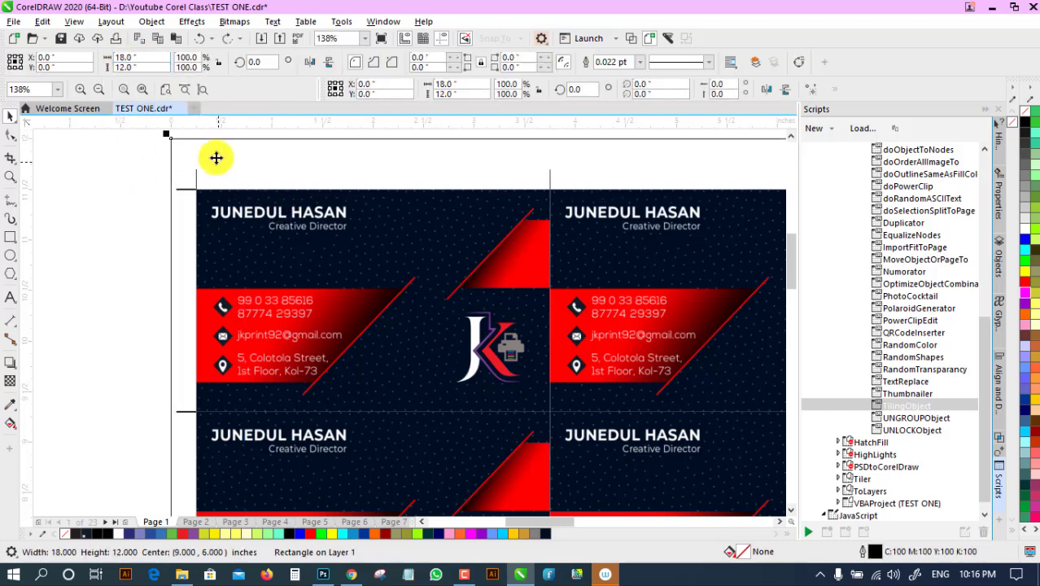
{"action": "left_click_drag", "start_coordinate": [154, 59], "coordinate": [118, 52]}
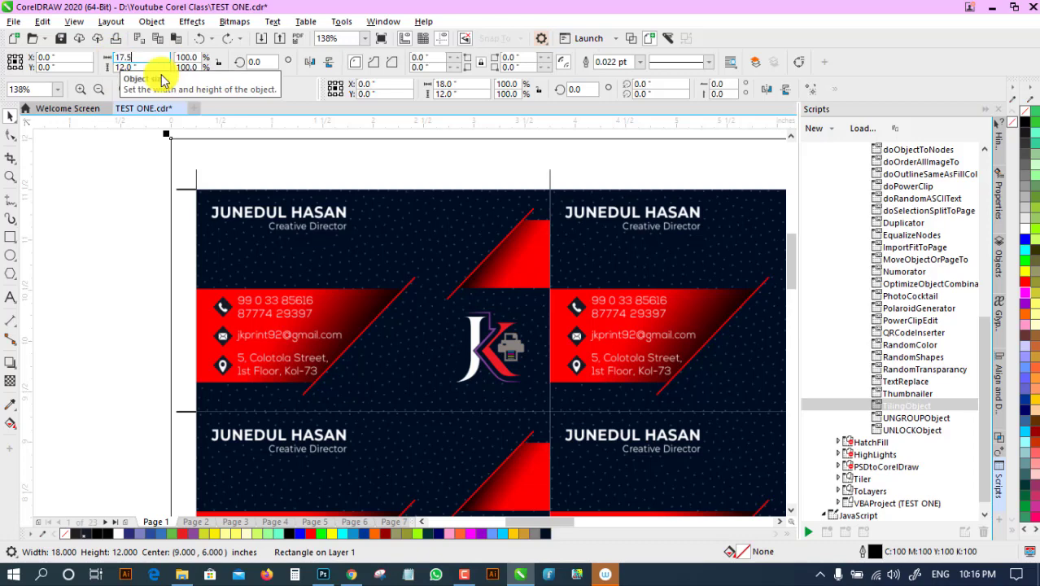
{"action": "key", "text": "Tab"}
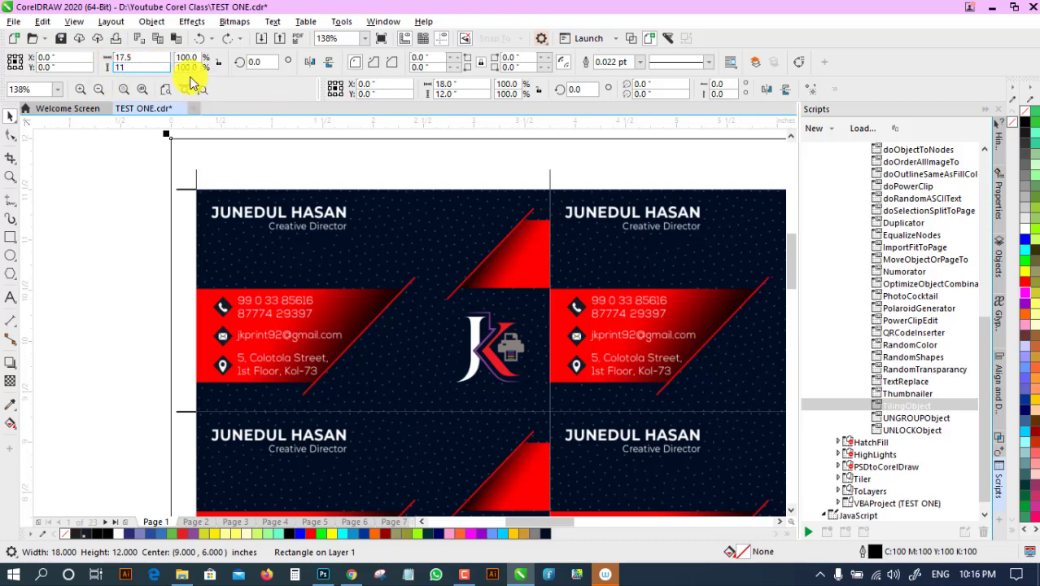
{"action": "type", "text": "11"}
{"action": "key", "text": "Return"}
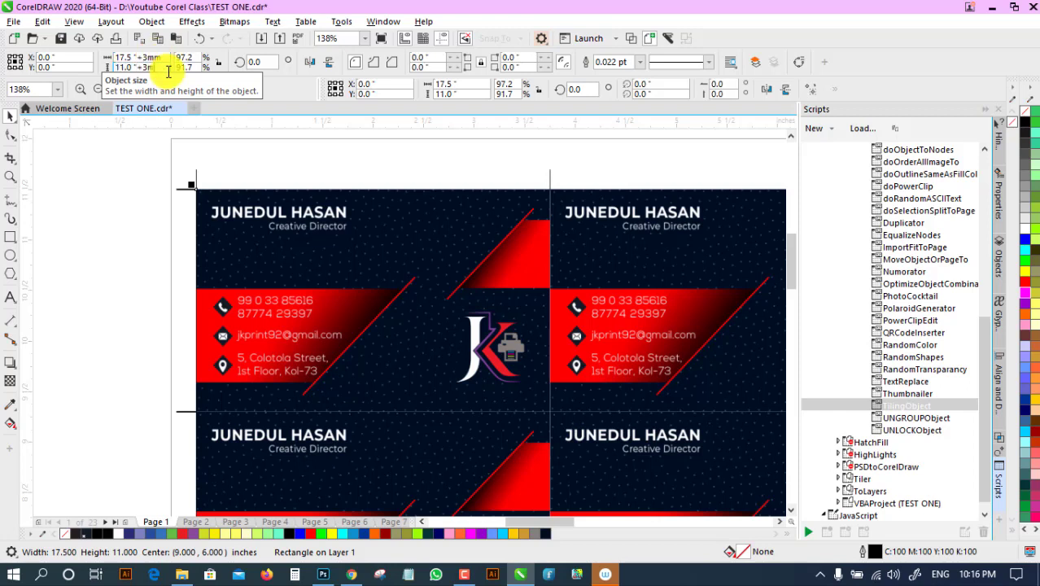
{"action": "key", "text": "Return"}
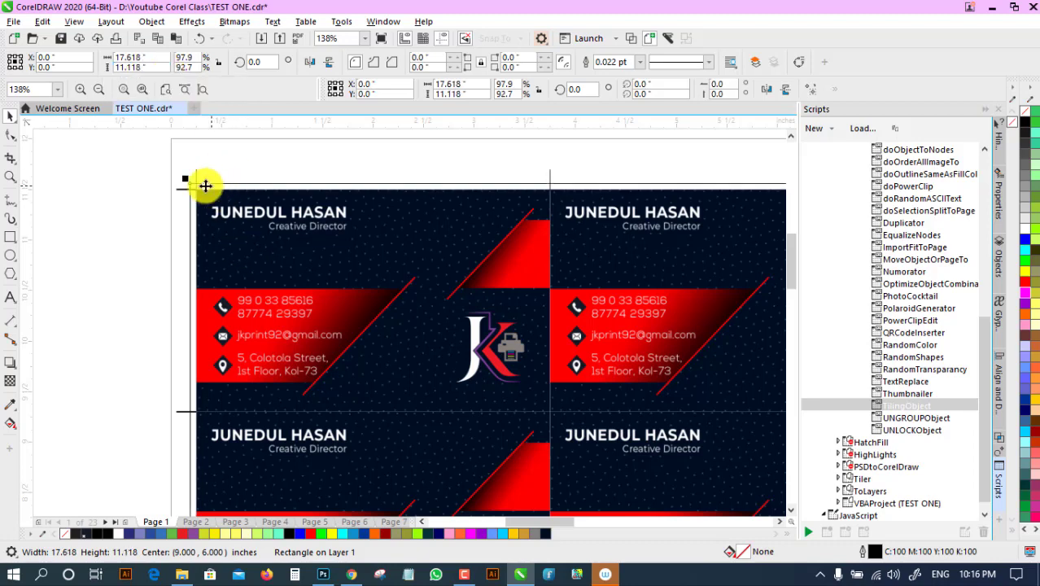
Sample the card's dark navy background with the eyedropper and fill the resized rectangle with that colour.
{"action": "left_click", "coordinate": [11, 178]}
{"action": "left_click_drag", "start_coordinate": [159, 148], "coordinate": [352, 237]}
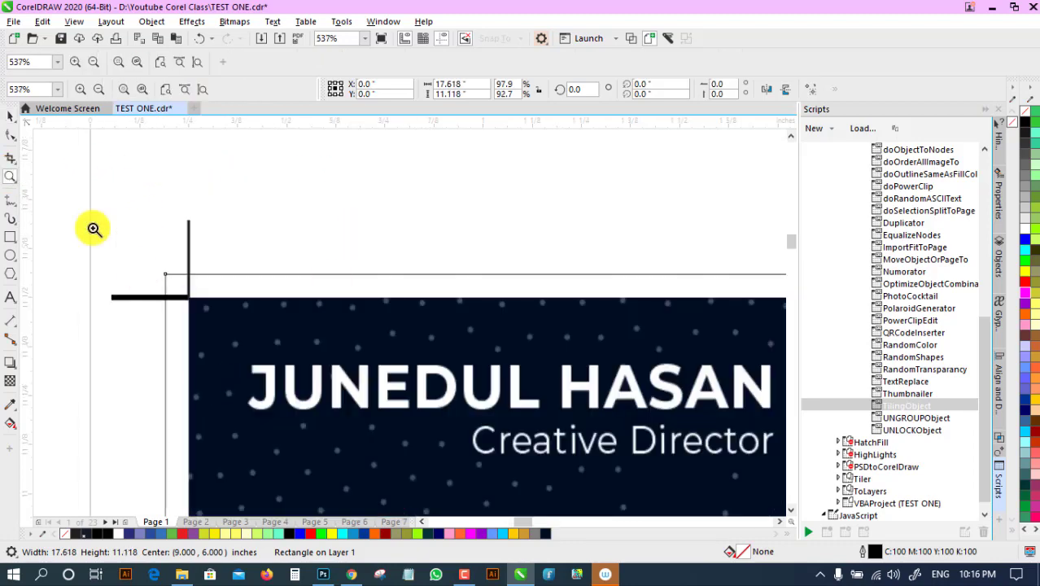
{"action": "left_click", "coordinate": [10, 117]}
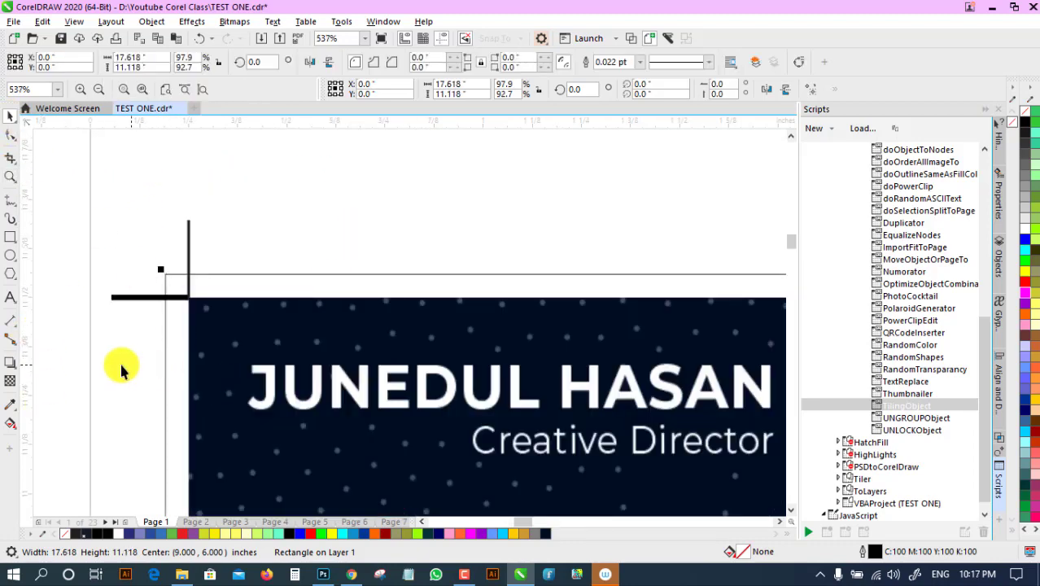
{"action": "left_click", "coordinate": [10, 405]}
{"action": "left_click", "coordinate": [229, 318]}
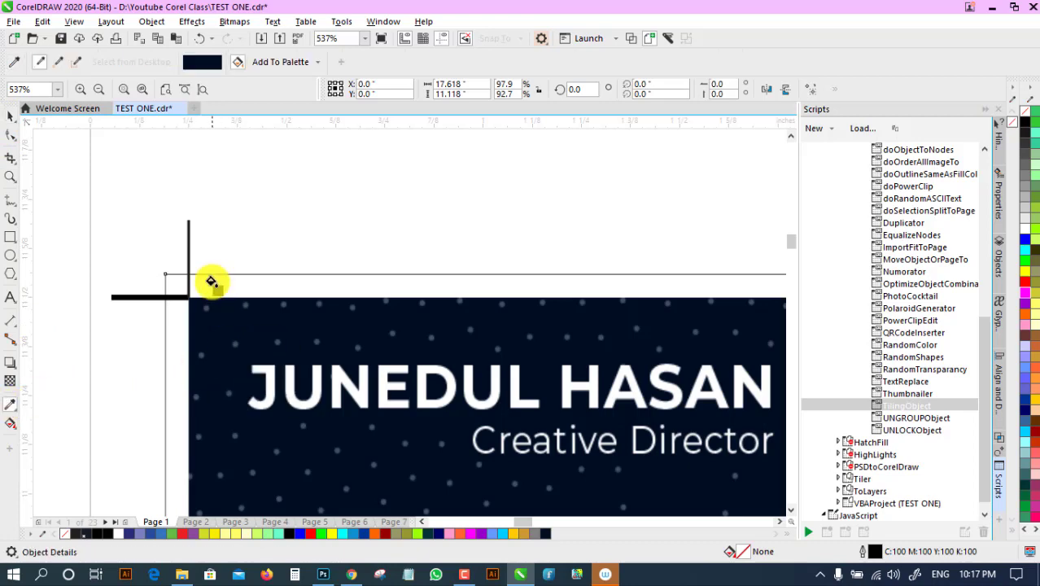
{"action": "left_click", "coordinate": [210, 279]}
{"action": "left_click", "coordinate": [10, 117]}
{"action": "left_click", "coordinate": [133, 205]}
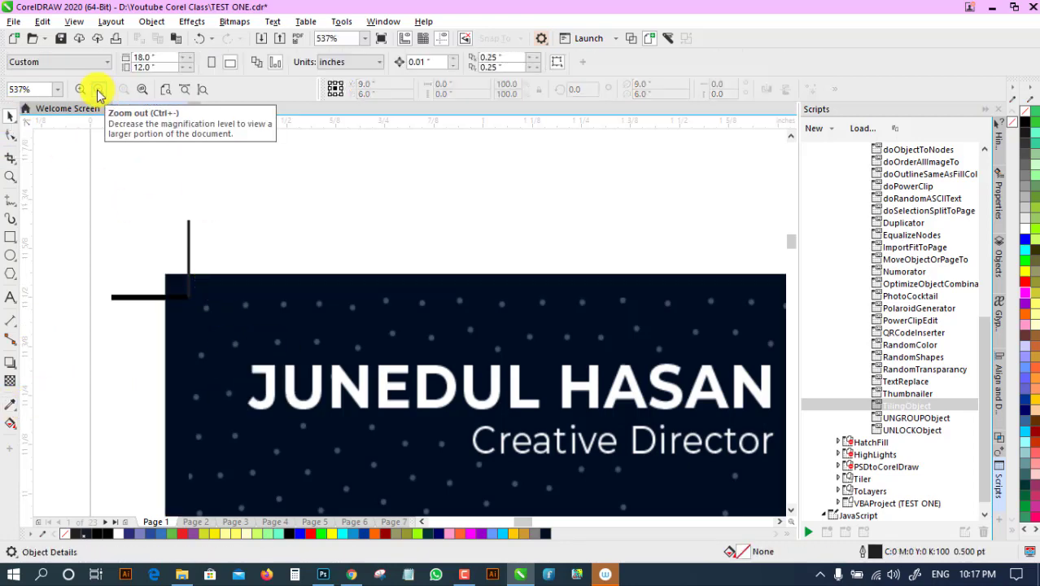
Select the navy rectangle together with the tiled card group and bring both in front of the trim marks.
{"action": "left_click", "coordinate": [98, 89]}
{"action": "left_click", "coordinate": [10, 177]}
{"action": "left_click_drag", "start_coordinate": [172, 172], "coordinate": [244, 238]}
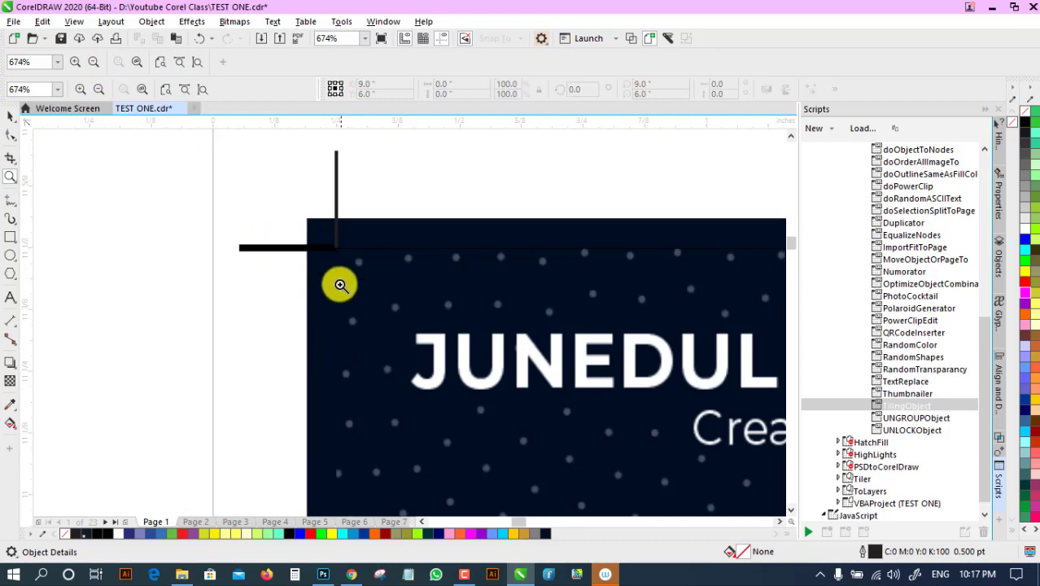
{"action": "left_click", "coordinate": [98, 88]}
{"action": "left_click", "coordinate": [9, 117]}
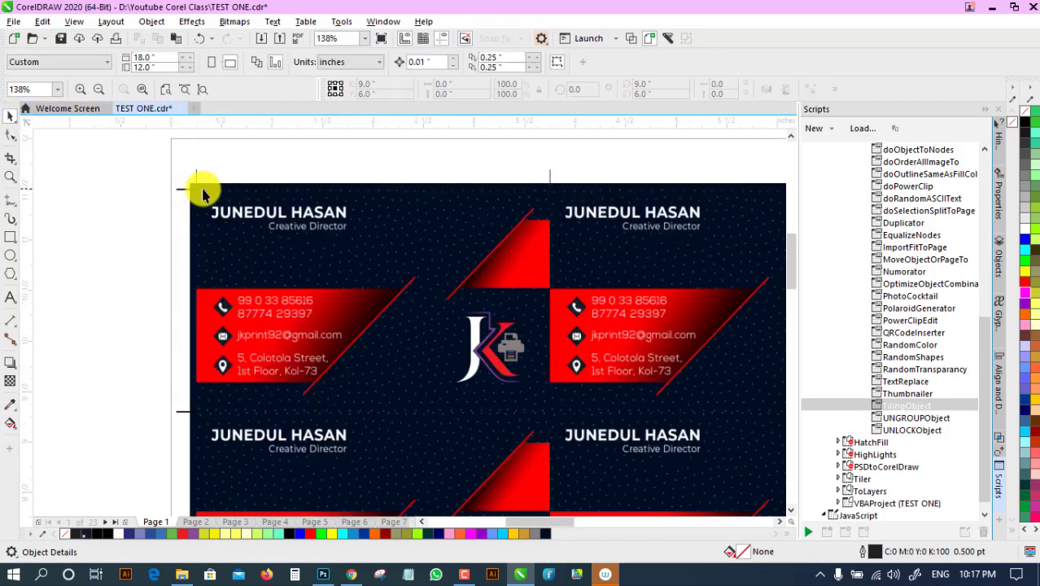
{"action": "left_click", "coordinate": [212, 188]}
{"action": "left_click", "coordinate": [247, 228], "text": "shift"}
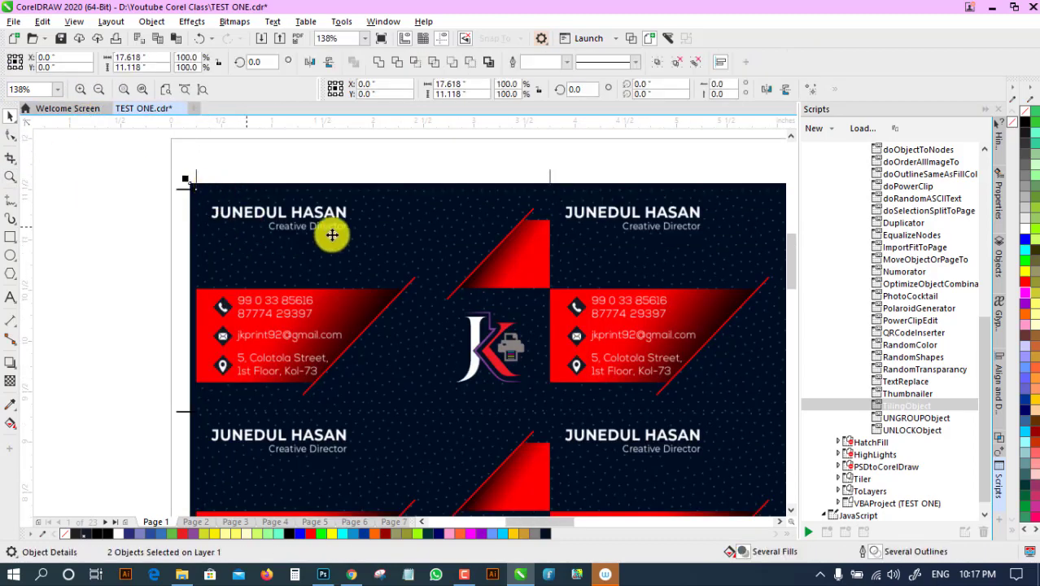
{"action": "left_click", "coordinate": [152, 22]}
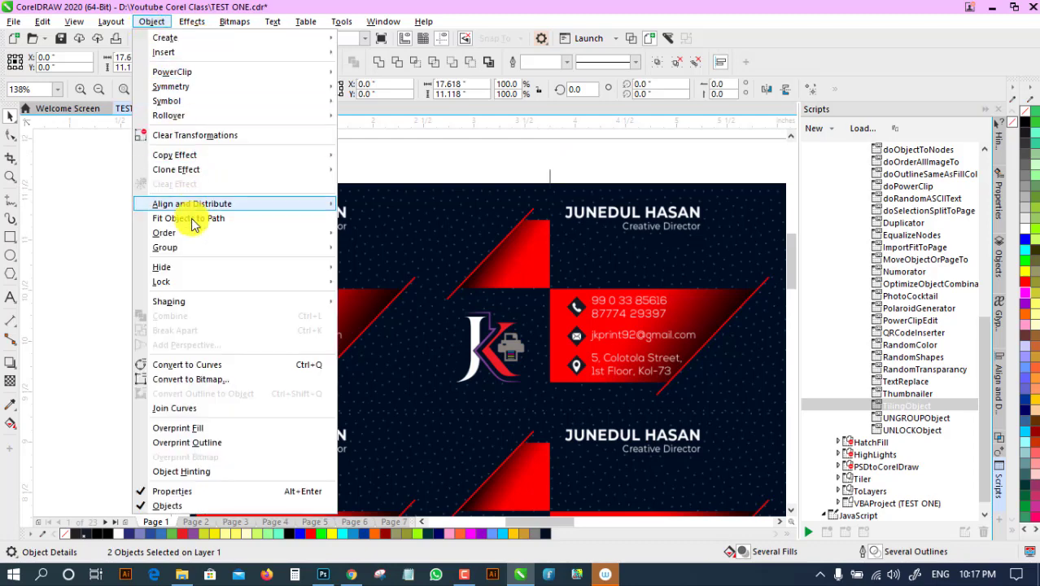
{"action": "mouse_move", "coordinate": [198, 245]}
{"action": "left_click", "coordinate": [411, 232]}
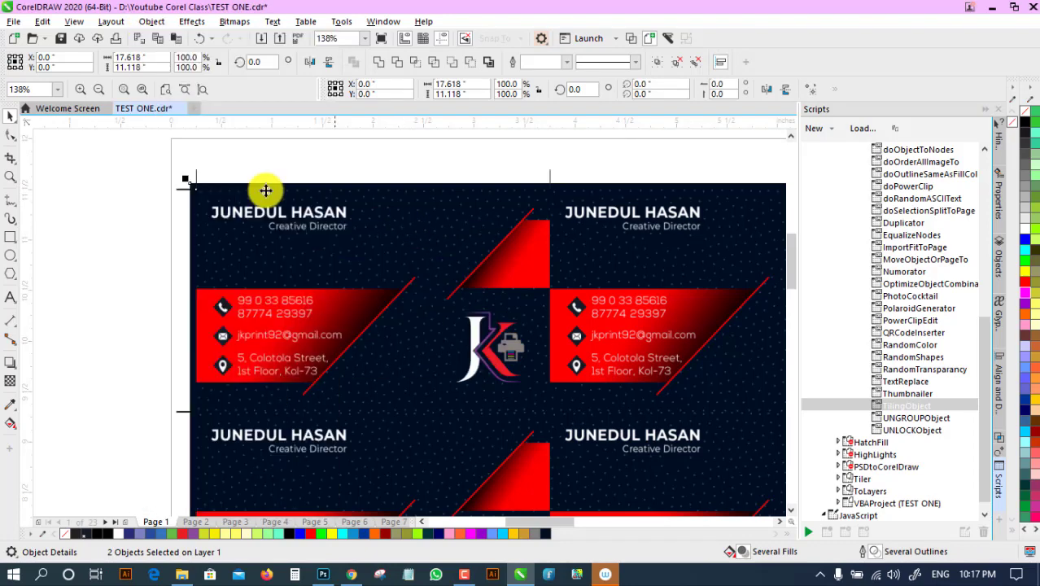
Examine the bleed and trim marks at the upper-left corner and compare them with the wider layout.
{"action": "left_click", "coordinate": [86, 144]}
{"action": "left_click", "coordinate": [9, 176]}
{"action": "left_click_drag", "start_coordinate": [158, 150], "coordinate": [280, 245]}
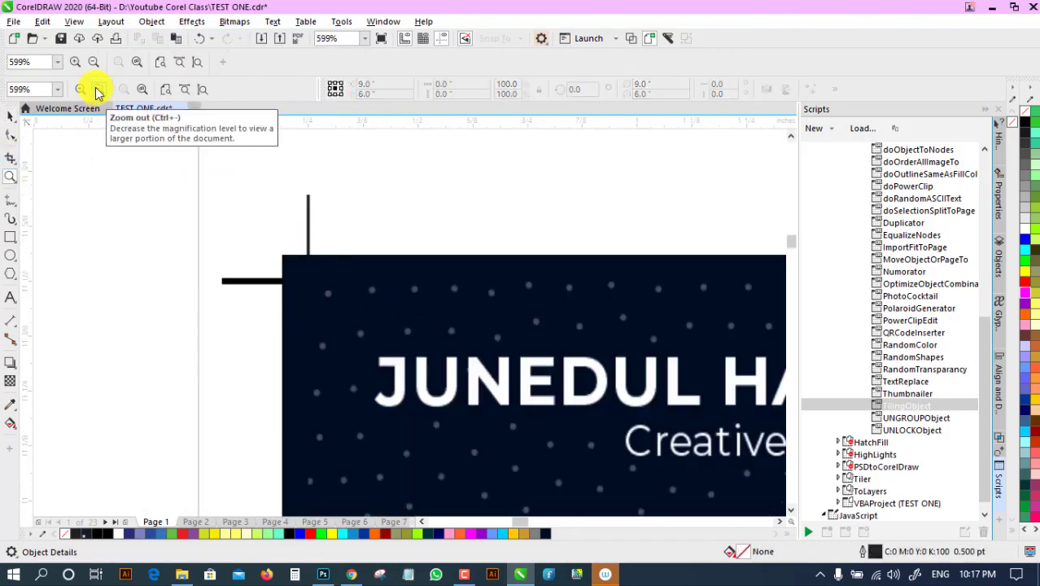
{"action": "left_click", "coordinate": [98, 90]}
{"action": "left_click", "coordinate": [98, 90]}
{"action": "left_click_drag", "start_coordinate": [180, 176], "coordinate": [640, 472]}
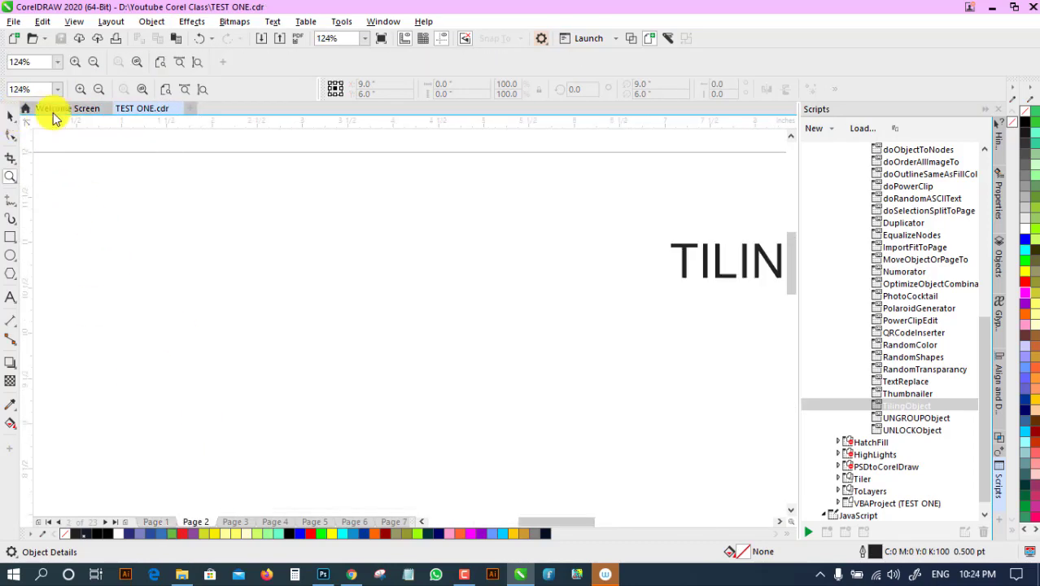
Delete the TILING OBJECT title text from page 2.
{"action": "left_click", "coordinate": [10, 117]}
{"action": "left_click", "coordinate": [143, 90]}
{"action": "left_click", "coordinate": [167, 90]}
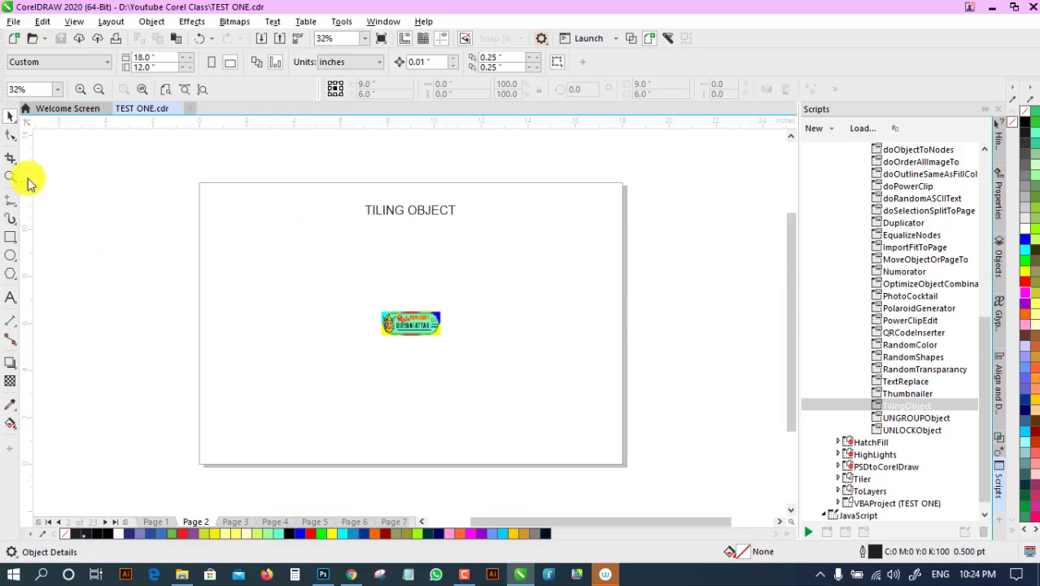
{"action": "left_click", "coordinate": [11, 177]}
{"action": "left_click", "coordinate": [10, 116]}
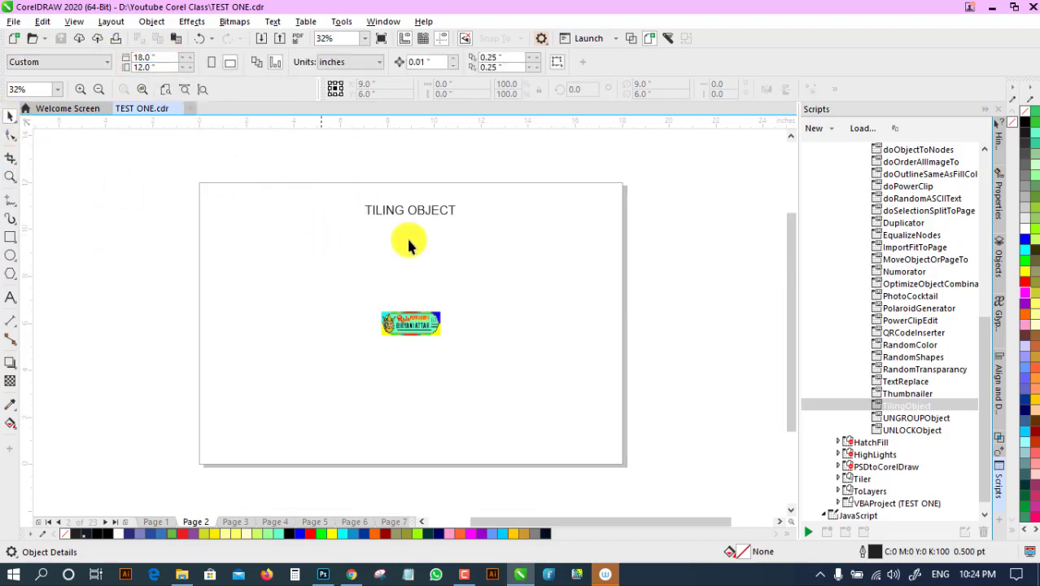
{"action": "left_click", "coordinate": [416, 208]}
{"action": "key", "text": "Delete"}
Examine the Raja Perfumers label on page 2 close up and against the whole page.
{"action": "left_click", "coordinate": [420, 322]}
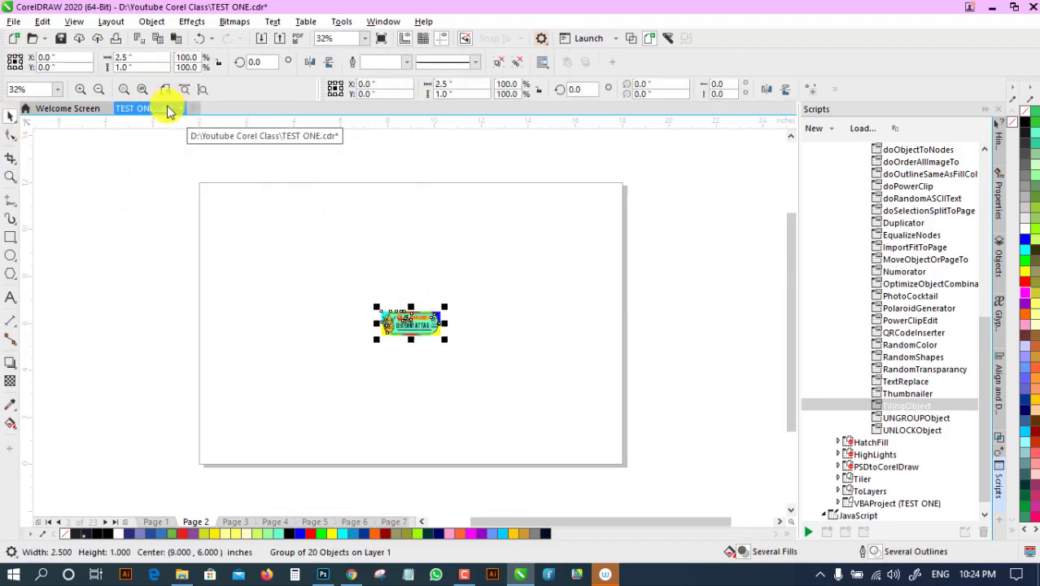
{"action": "left_click", "coordinate": [124, 89]}
{"action": "left_click", "coordinate": [197, 144]}
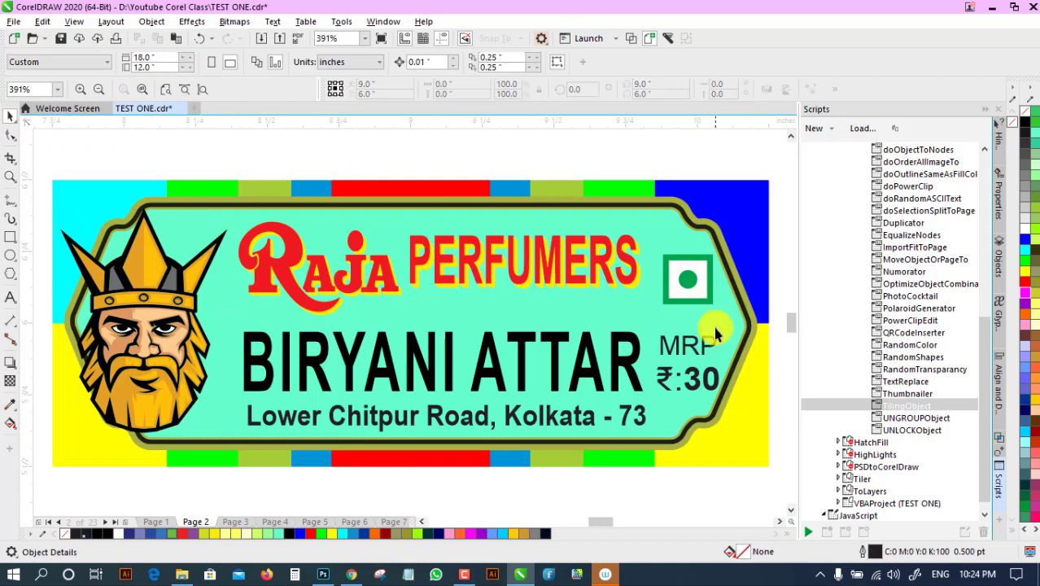
{"action": "left_click", "coordinate": [97, 90]}
{"action": "left_click", "coordinate": [96, 90]}
{"action": "left_click", "coordinate": [97, 89]}
{"action": "left_click", "coordinate": [165, 90]}
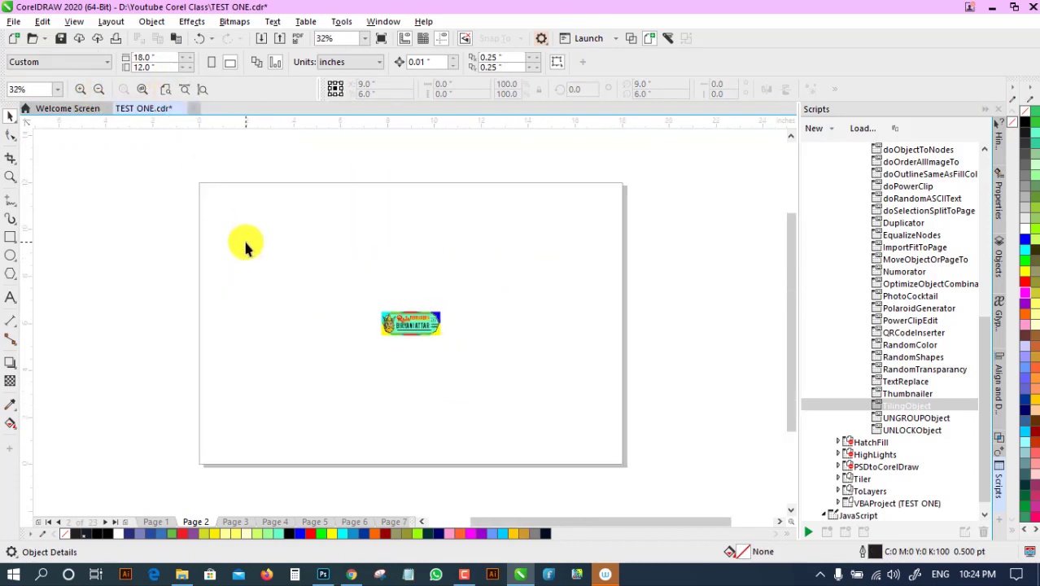
{"action": "left_click_drag", "start_coordinate": [532, 389], "coordinate": [534, 391]}
{"action": "key", "text": "ctrl+g"}
{"action": "mouse_move", "coordinate": [432, 324]}
{"action": "left_mouse_down"}
{"action": "mouse_move", "coordinate": [443, 264]}
{"action": "mouse_move", "coordinate": [434, 321]}
{"action": "left_mouse_up"}
{"action": "left_click", "coordinate": [291, 263]}
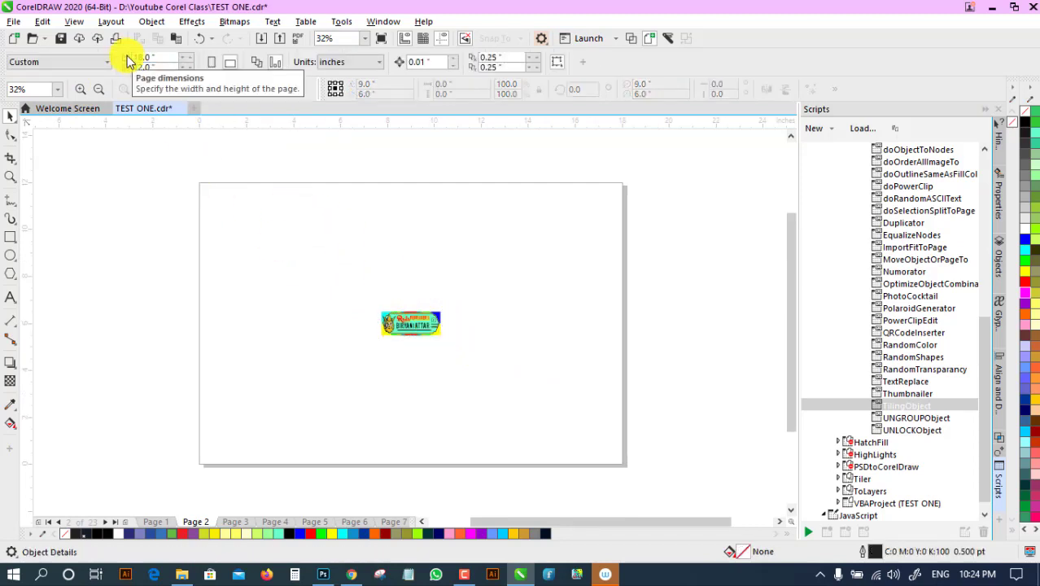
{"action": "left_click", "coordinate": [396, 333]}
{"action": "left_click", "coordinate": [418, 364]}
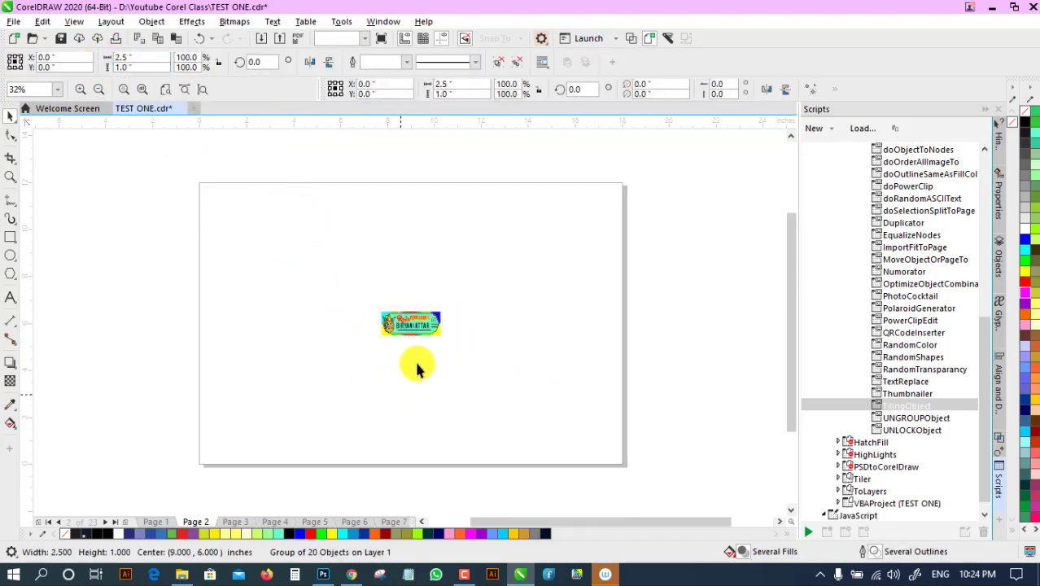
{"action": "left_click", "coordinate": [411, 324]}
{"action": "left_click", "coordinate": [904, 406]}
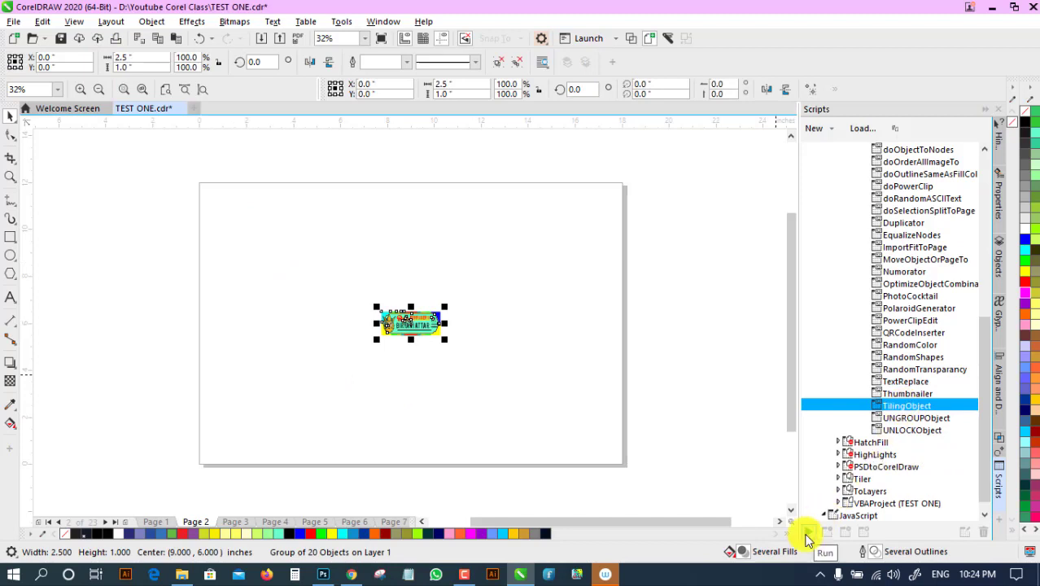
{"action": "left_click", "coordinate": [809, 536]}
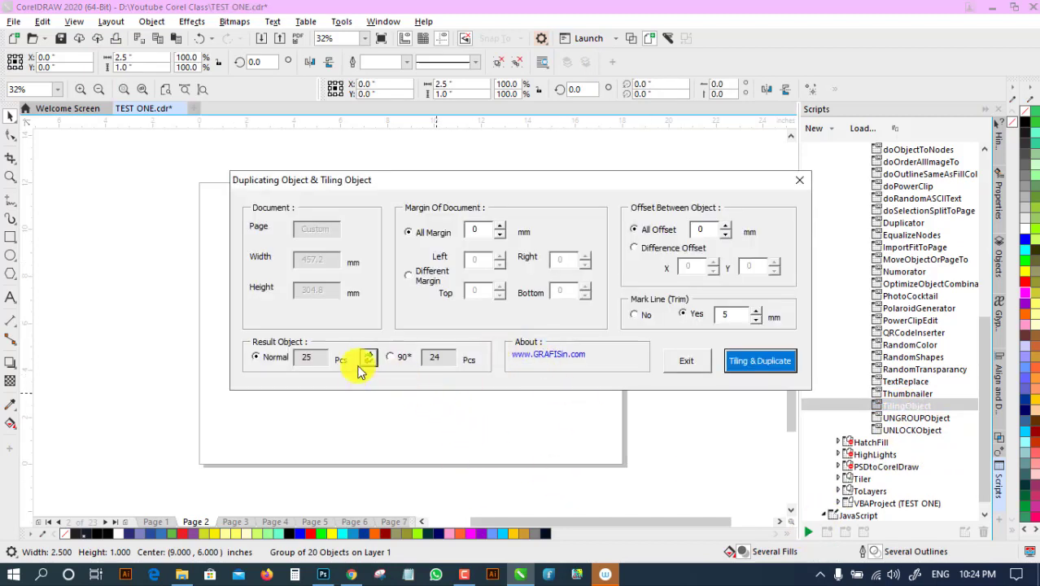
{"action": "left_click", "coordinate": [688, 363]}
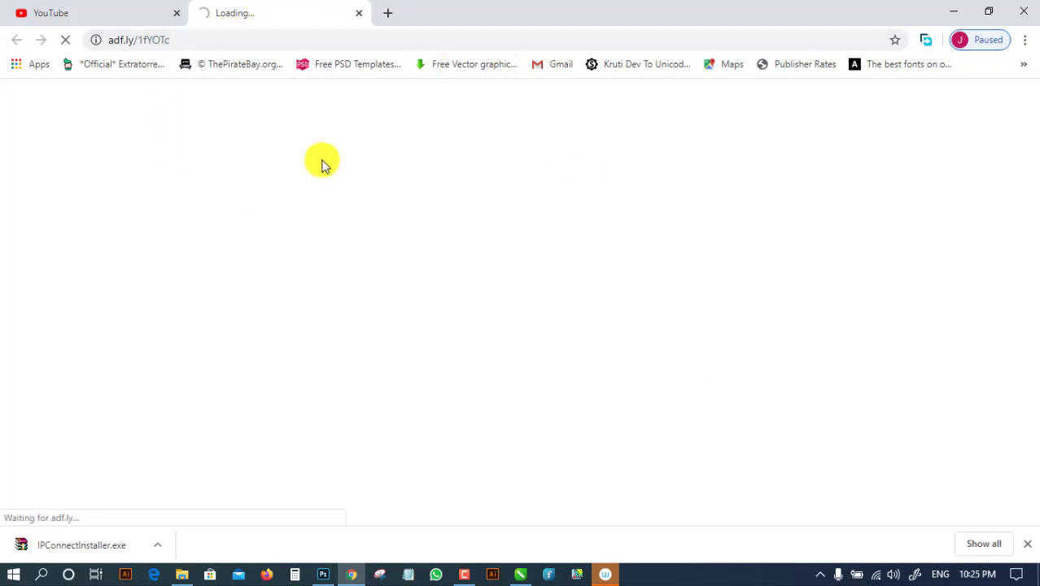
{"action": "left_click", "coordinate": [363, 13]}
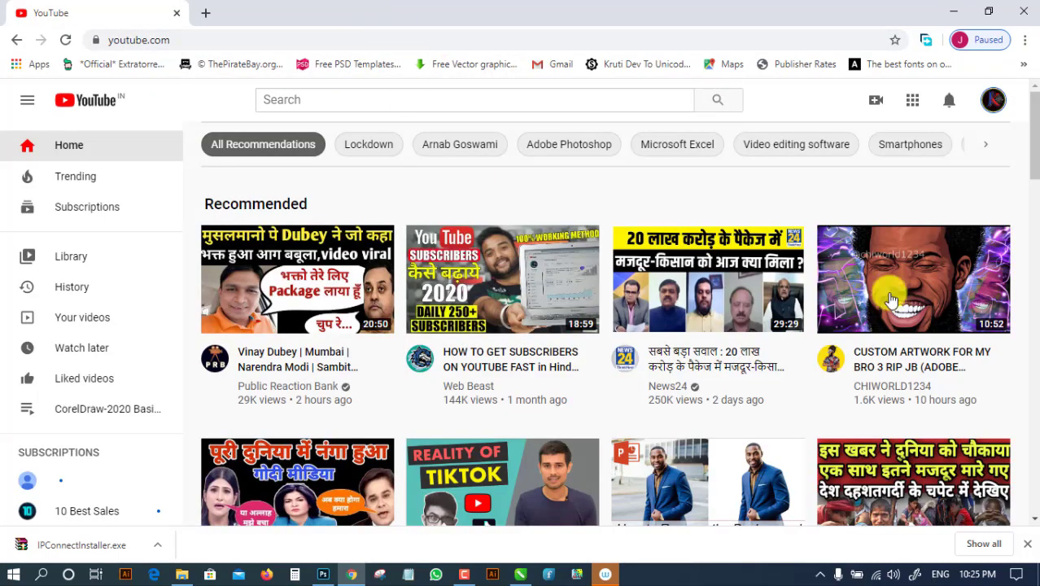
{"action": "left_click", "coordinate": [954, 11]}
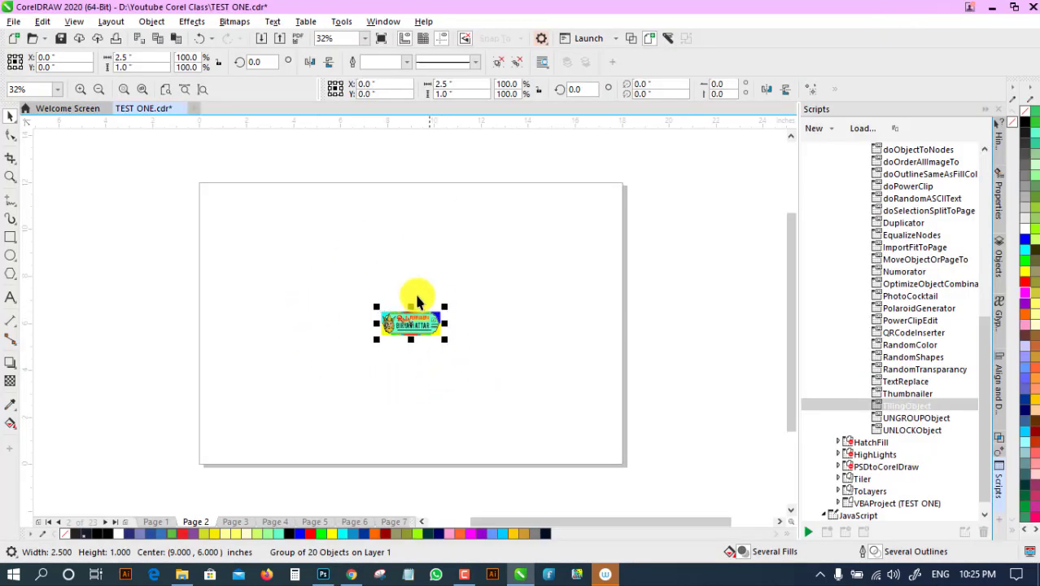
Tile the Raja Perfumers label across page 2 with the TilingObject macro, enabling 3 mm trim mark lines.
{"action": "left_click", "coordinate": [439, 375]}
{"action": "left_click", "coordinate": [425, 322]}
{"action": "left_click", "coordinate": [914, 395]}
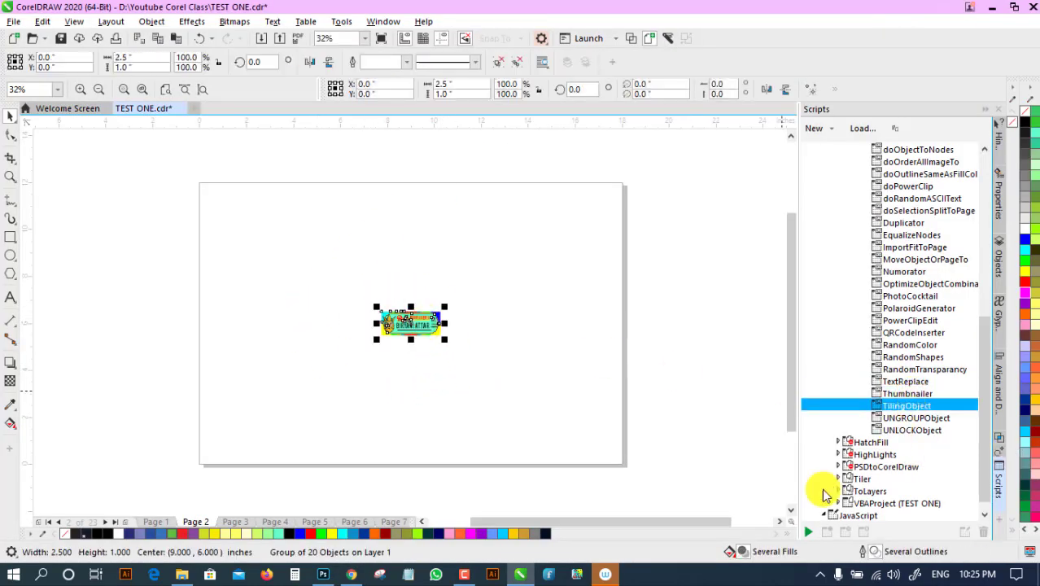
{"action": "left_click", "coordinate": [809, 531]}
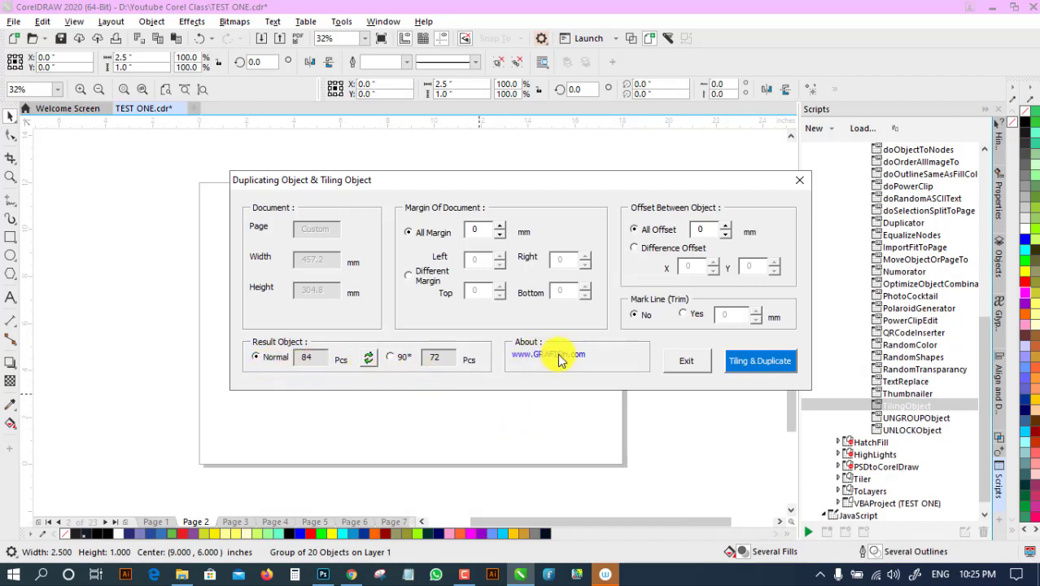
{"action": "left_click_drag", "start_coordinate": [418, 179], "coordinate": [327, 177]}
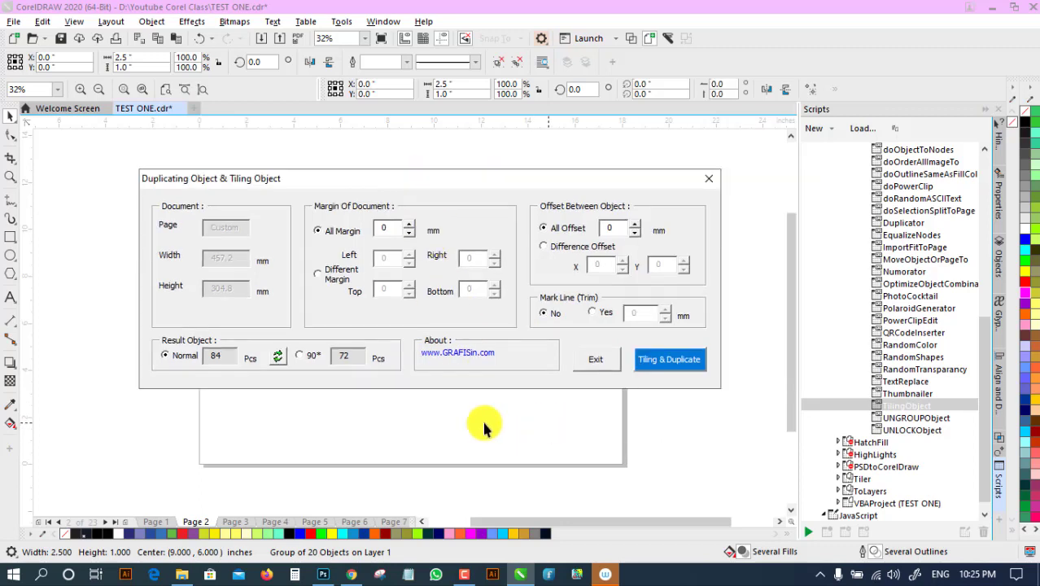
{"action": "left_click", "coordinate": [593, 316]}
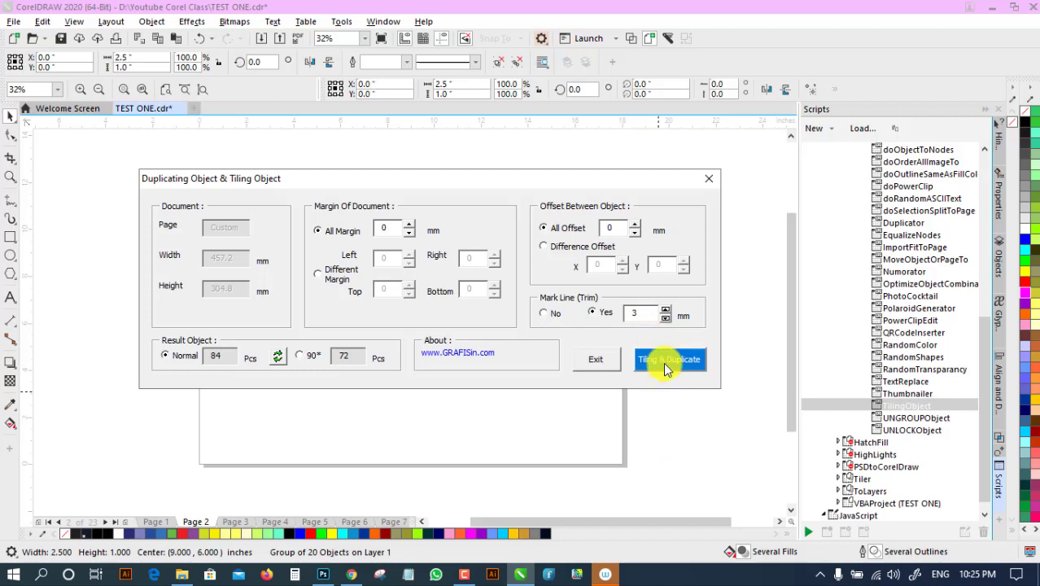
{"action": "left_click", "coordinate": [663, 362]}
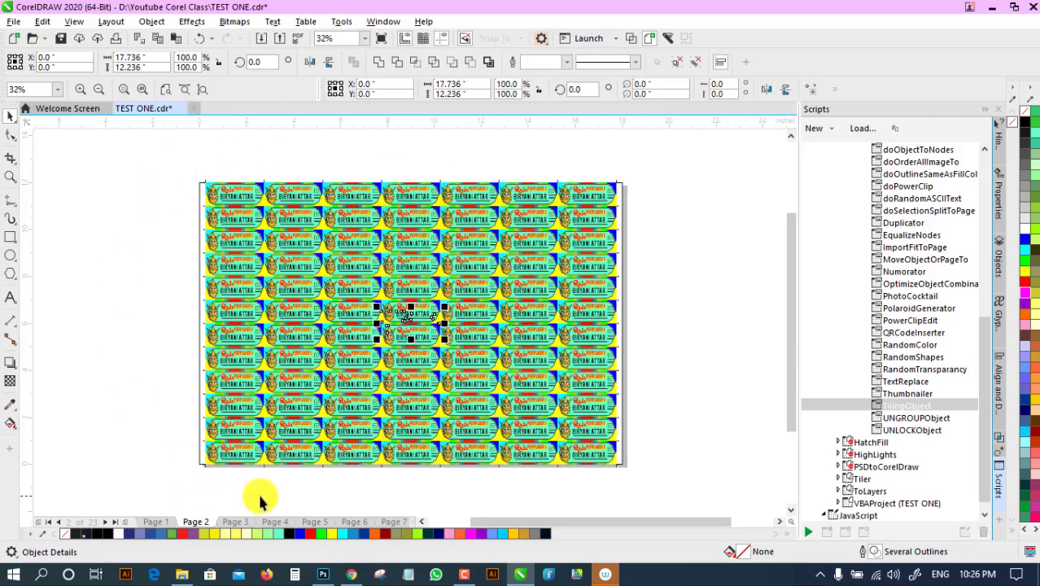
Examine the trim marks and label edges at the upper-left corner of the tiled sheet.
{"action": "left_click", "coordinate": [10, 176]}
{"action": "left_click_drag", "start_coordinate": [180, 174], "coordinate": [244, 206]}
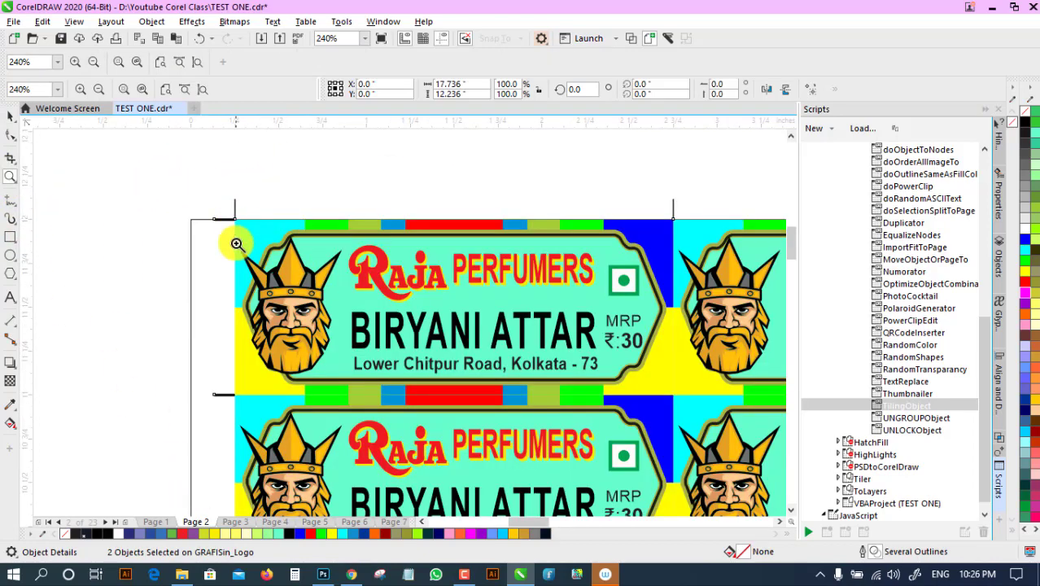
{"action": "left_click", "coordinate": [102, 92]}
{"action": "left_click", "coordinate": [10, 117]}
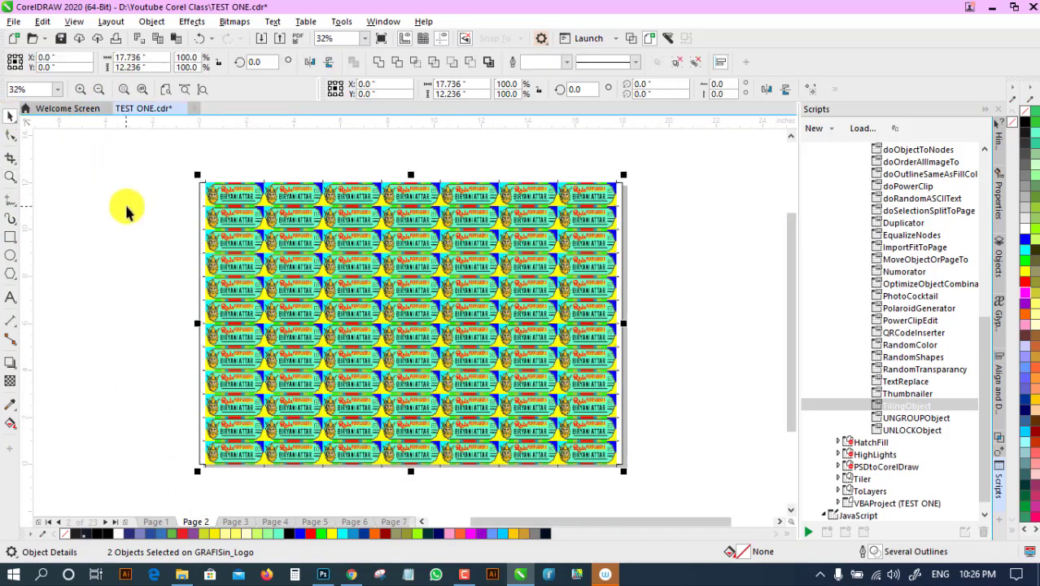
Delete the 18 x 12 inch frame rectangle and scale the tiled labels with their trim marks to 97%.
{"action": "left_click", "coordinate": [124, 202]}
{"action": "left_click", "coordinate": [198, 190]}
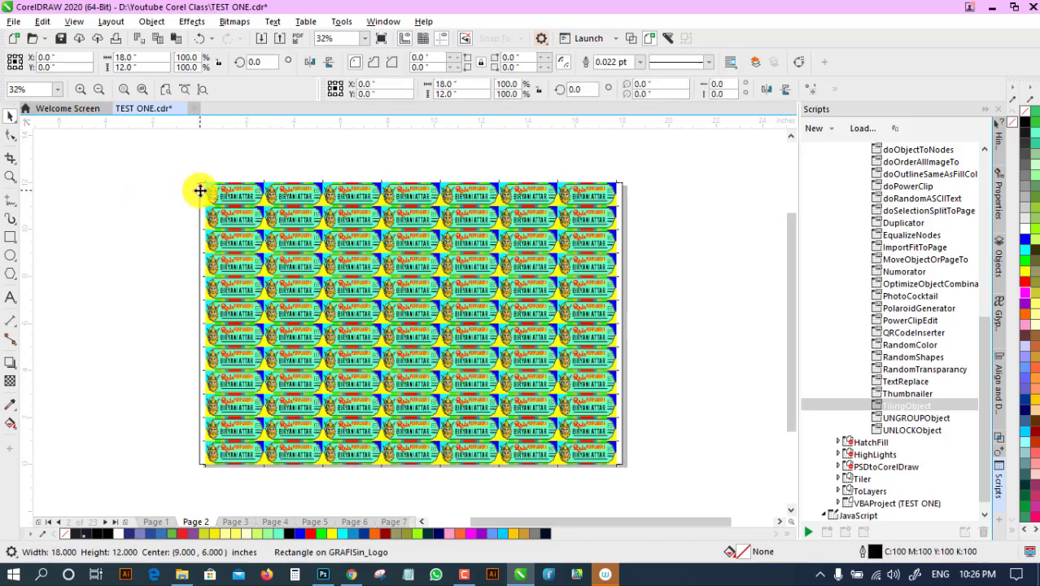
{"action": "left_click_drag", "start_coordinate": [175, 173], "coordinate": [666, 491]}
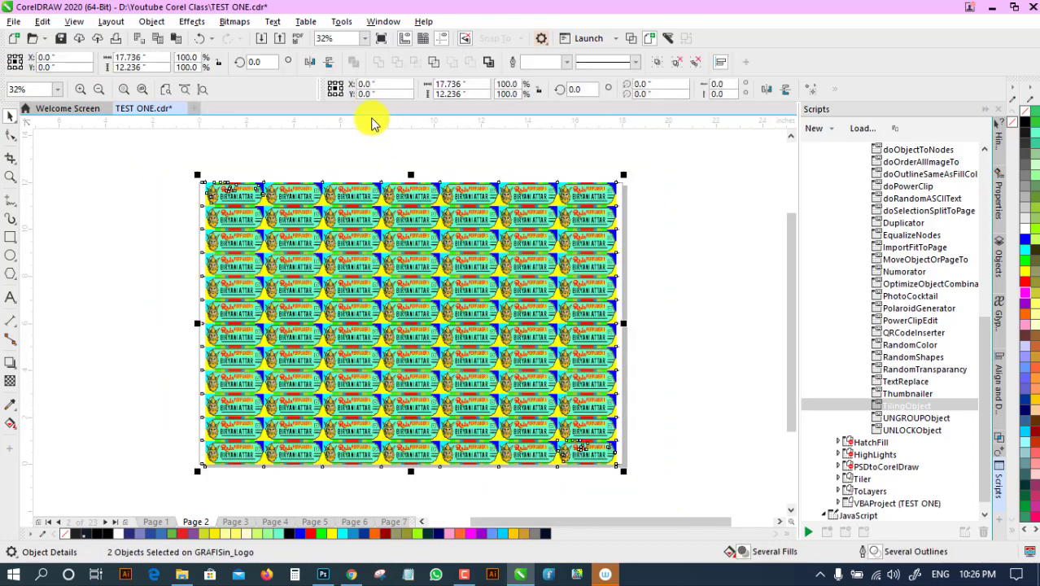
{"action": "left_click", "coordinate": [189, 57]}
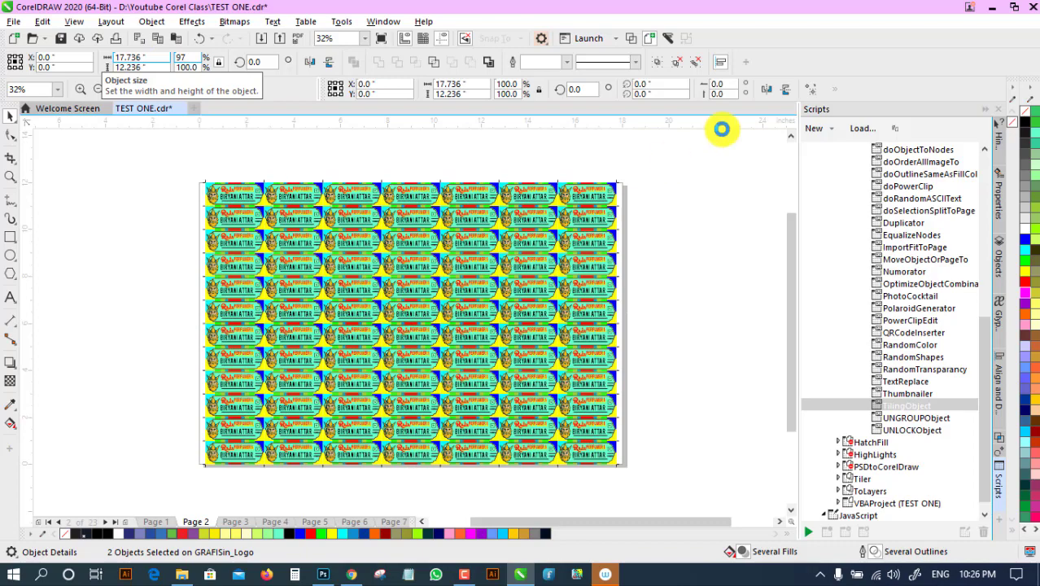
Examine the upper-left corner of the scaled label sheet and compare it with the whole page.
{"action": "left_click", "coordinate": [136, 236]}
{"action": "left_click", "coordinate": [6, 179]}
{"action": "left_click_drag", "start_coordinate": [200, 186], "coordinate": [249, 215]}
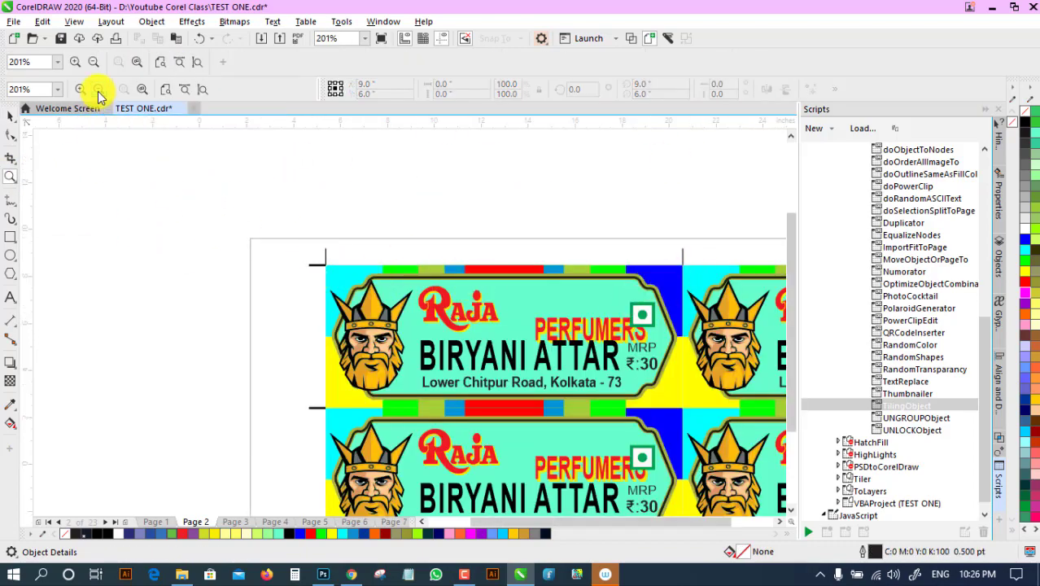
{"action": "left_click", "coordinate": [99, 89]}
{"action": "left_click", "coordinate": [11, 116]}
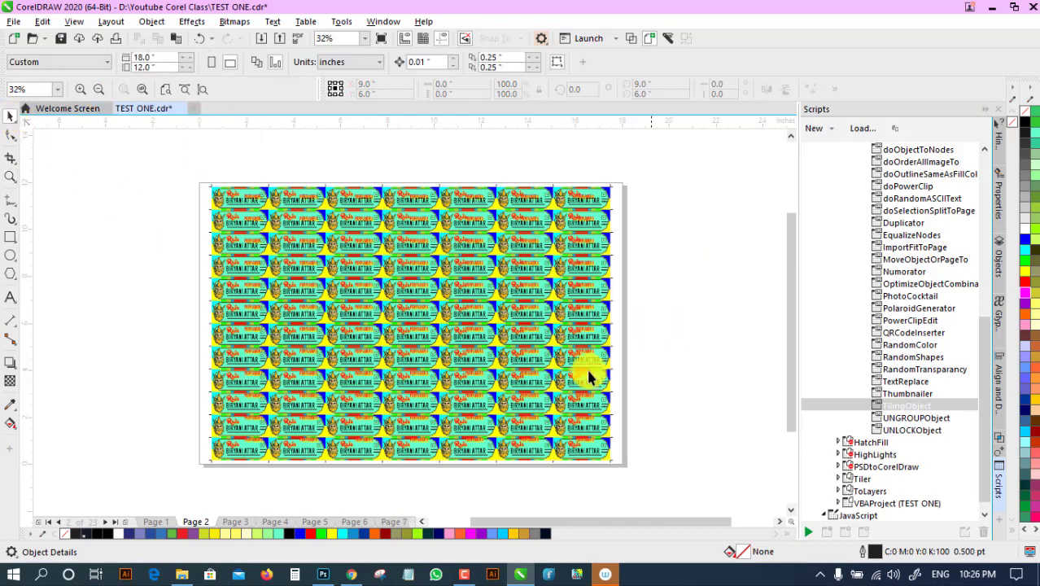
Delete the "do fit page to selection" title on page 3 and move the red square higher on the page.
{"action": "left_click", "coordinate": [231, 522]}
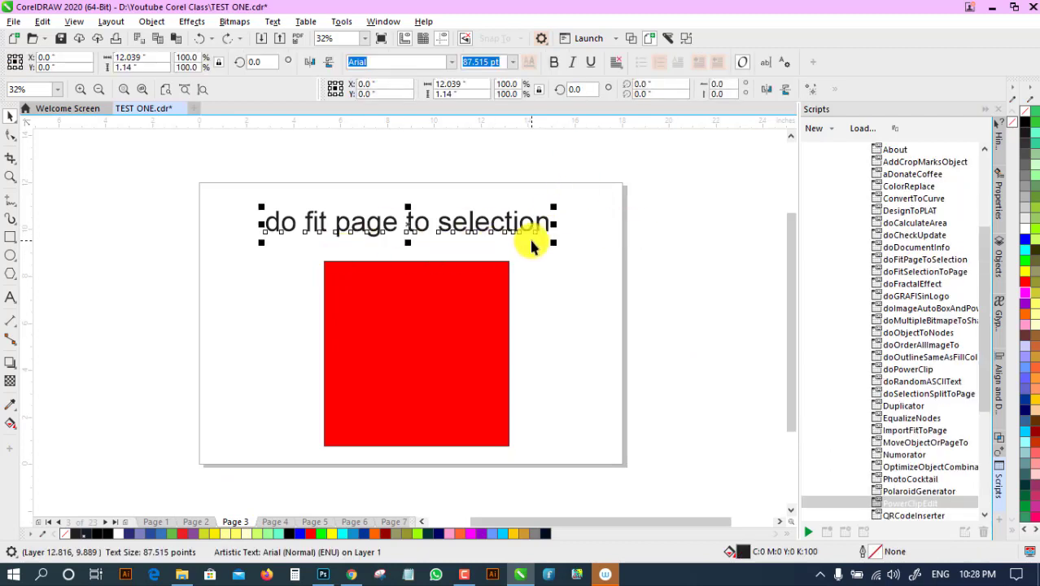
{"action": "key", "text": "Delete"}
{"action": "left_click_drag", "start_coordinate": [439, 349], "coordinate": [425, 317]}
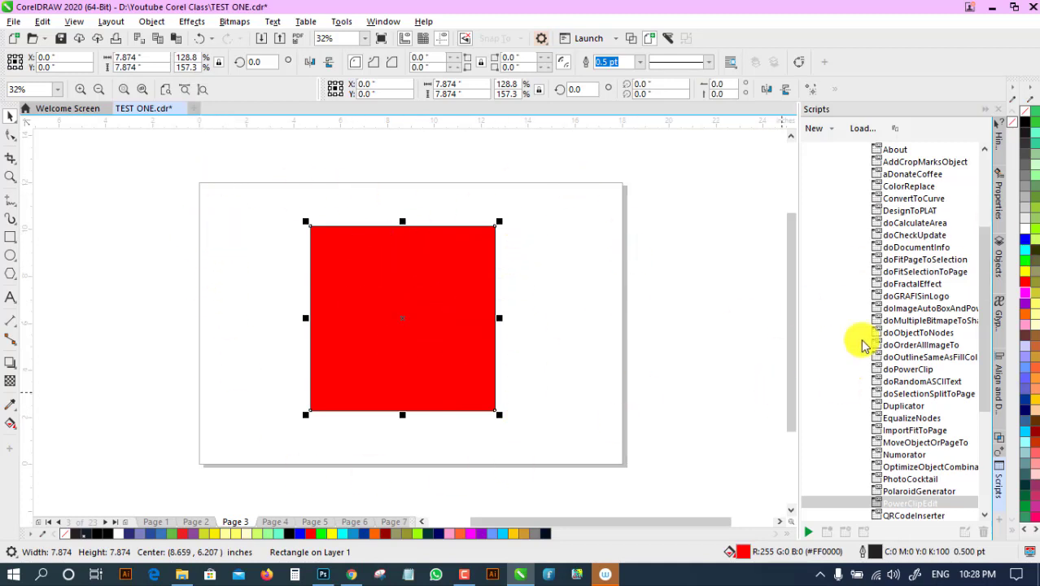
Try the doFitPageToSelection macro on the red square, and undo the page resize.
{"action": "left_click", "coordinate": [899, 261]}
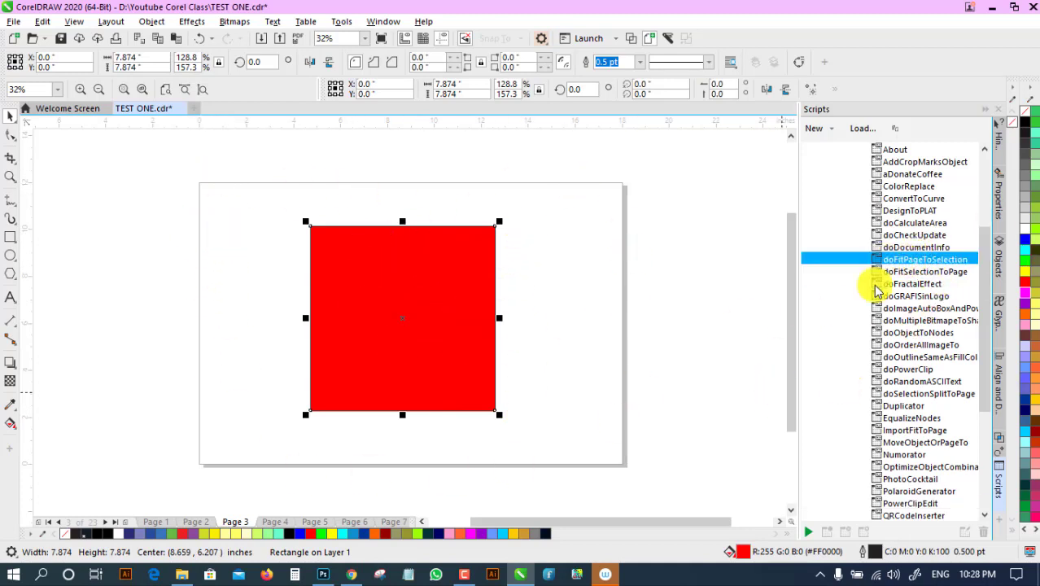
{"action": "left_click", "coordinate": [810, 533]}
{"action": "left_click", "coordinate": [193, 167]}
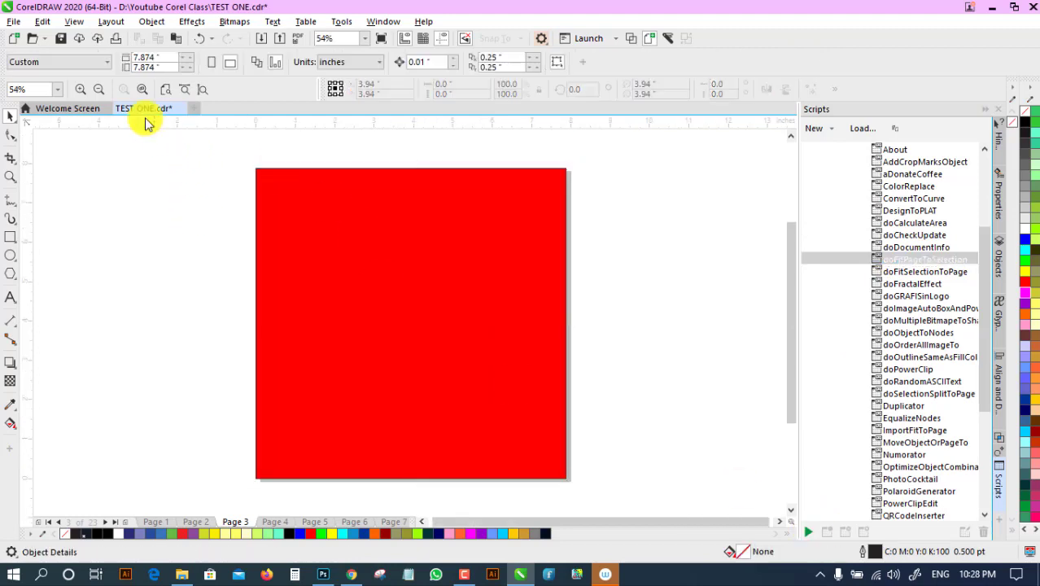
{"action": "left_click", "coordinate": [101, 91]}
{"action": "key", "text": "ctrl+z"}
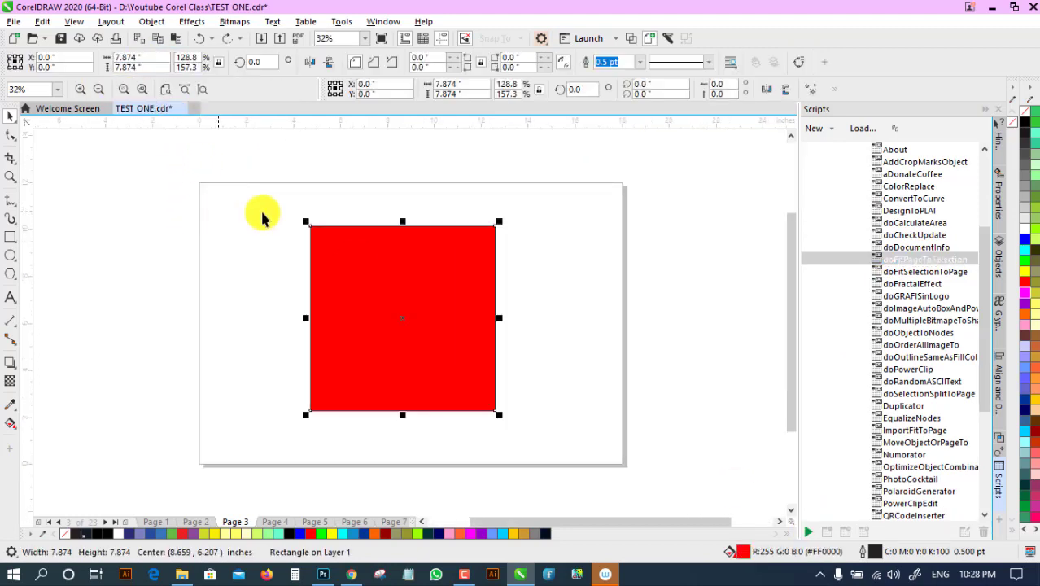
Fit page 3 to the red square with the doFitPageToSelection macro.
{"action": "left_click", "coordinate": [239, 248]}
{"action": "left_click", "coordinate": [346, 278]}
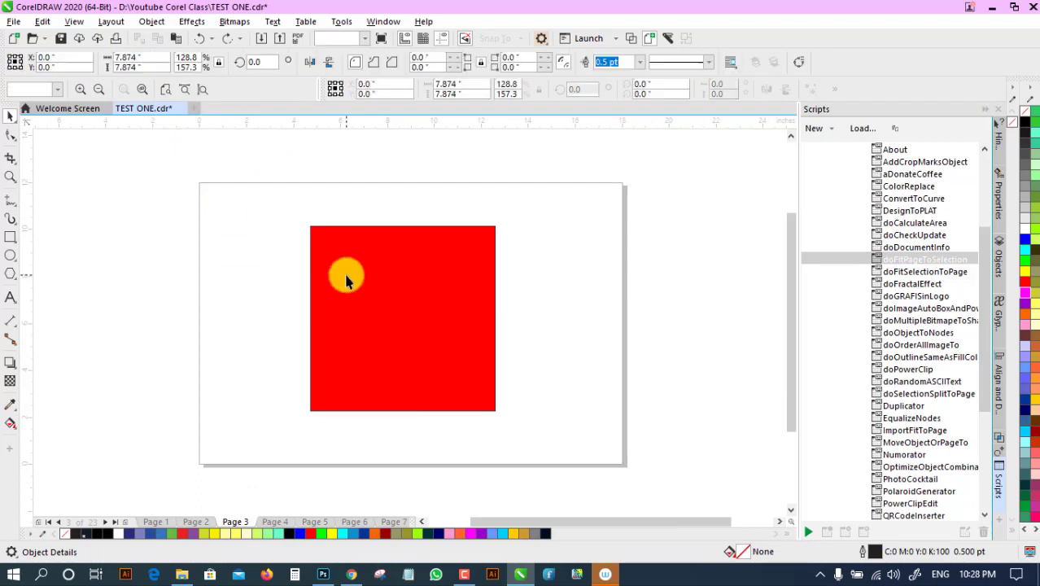
{"action": "left_click", "coordinate": [810, 533]}
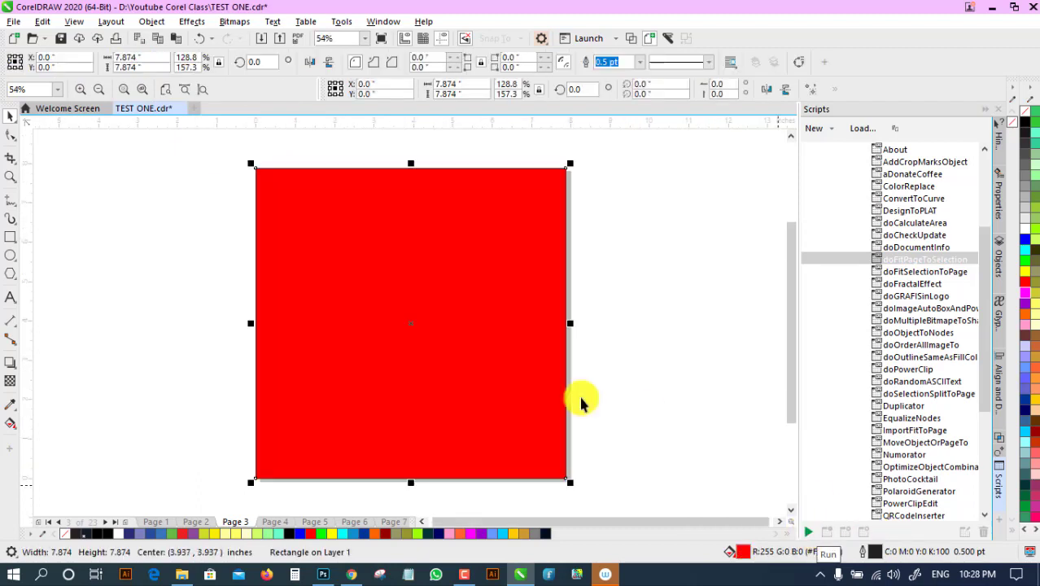
{"action": "left_click", "coordinate": [206, 218]}
{"action": "left_click_drag", "start_coordinate": [288, 234], "coordinate": [407, 273]}
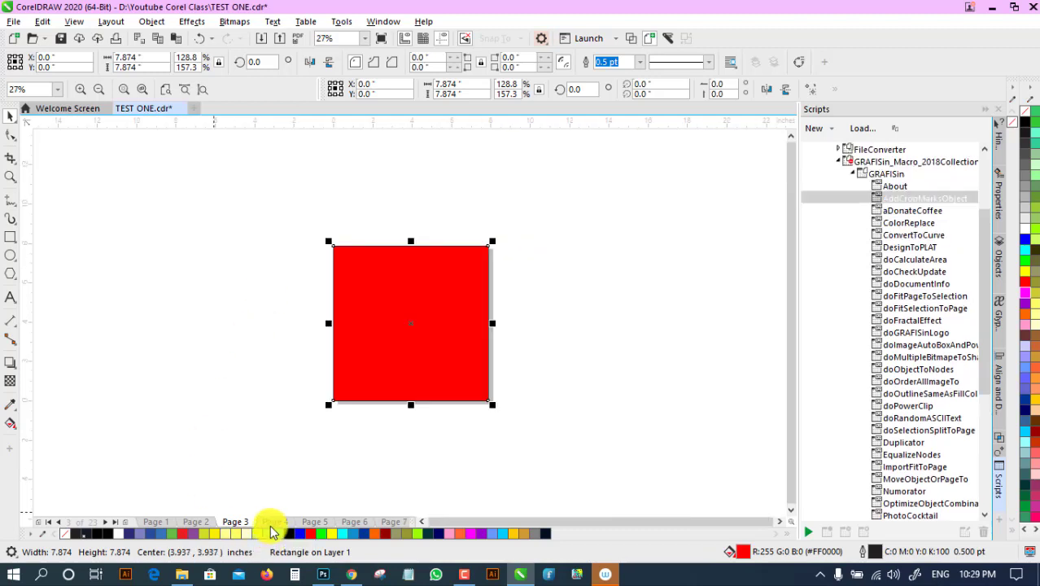
Delete the "add crop marks" title text from page 4.
{"action": "left_click", "coordinate": [273, 523]}
{"action": "left_click", "coordinate": [391, 230]}
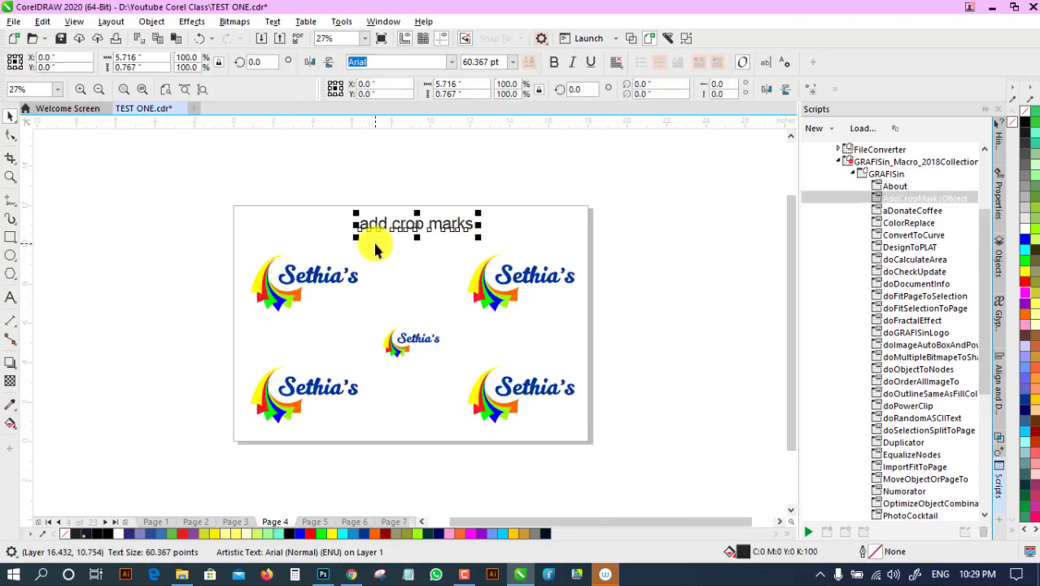
{"action": "left_click", "coordinate": [464, 184]}
{"action": "left_click", "coordinate": [449, 221]}
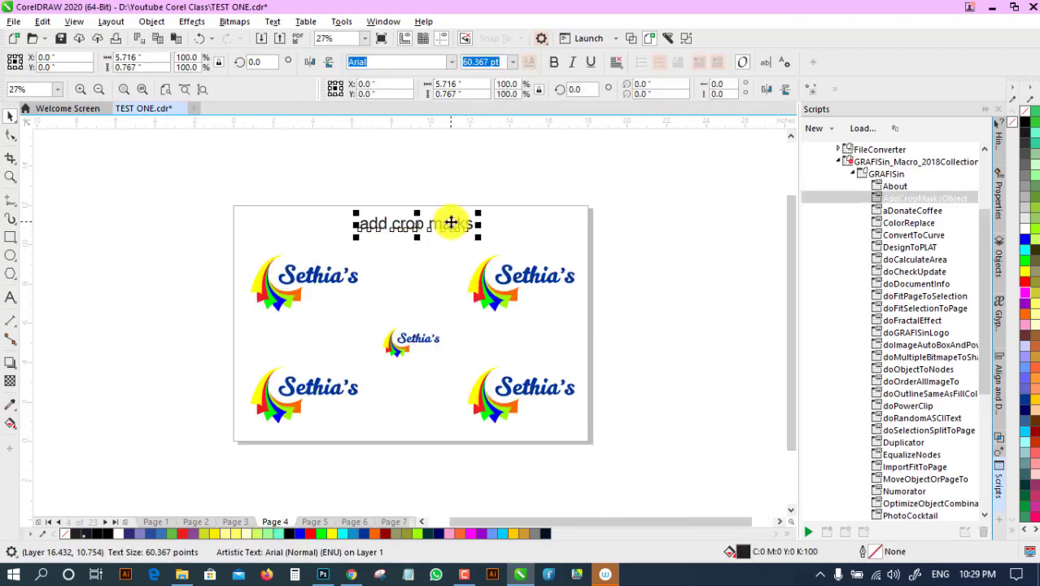
{"action": "key", "text": "Delete"}
Ungroup the five Sethia's logos on page 4 into separate logos.
{"action": "left_click", "coordinate": [316, 277]}
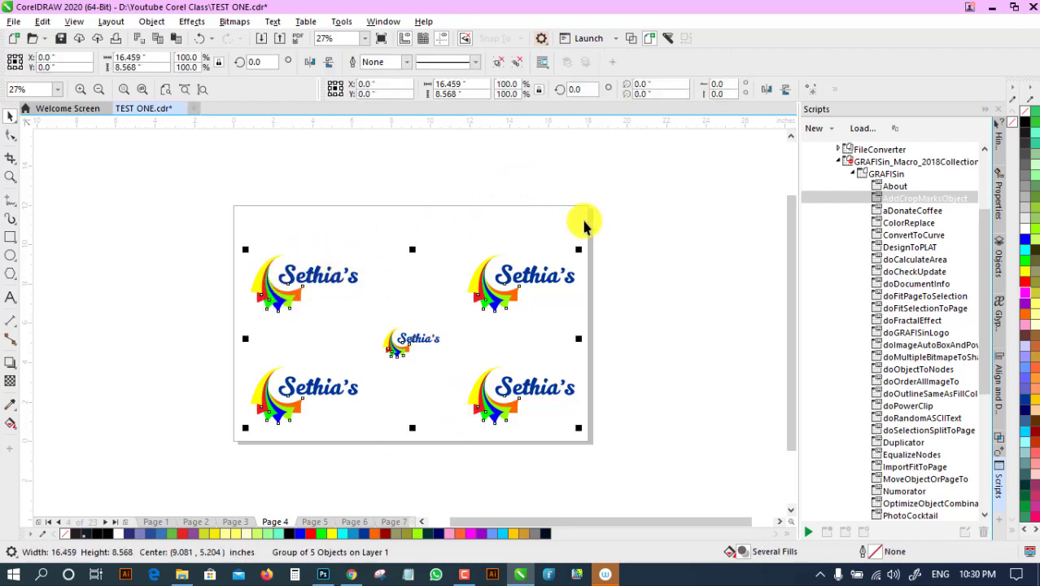
{"action": "left_click", "coordinate": [499, 62]}
{"action": "left_click", "coordinate": [388, 269]}
{"action": "left_click", "coordinate": [369, 272]}
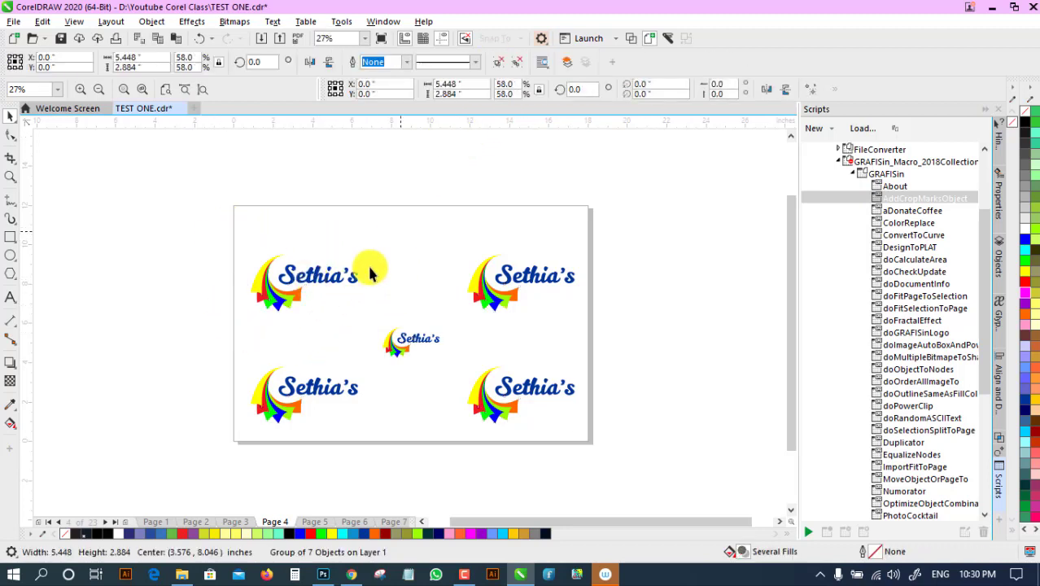
Generate crop marks around the upper-left Sethia's logo with AddCropMarksObject, using mm, clearance 3, length 5 and line thickness 0.2.
{"action": "left_click", "coordinate": [338, 281]}
{"action": "left_click", "coordinate": [912, 199]}
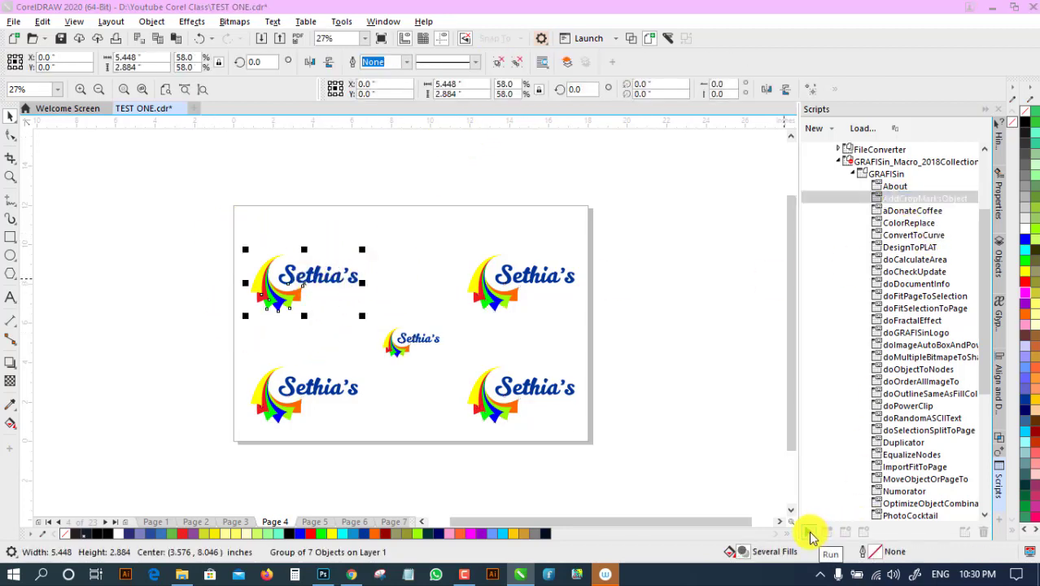
{"action": "left_click", "coordinate": [809, 531]}
{"action": "left_click", "coordinate": [566, 232]}
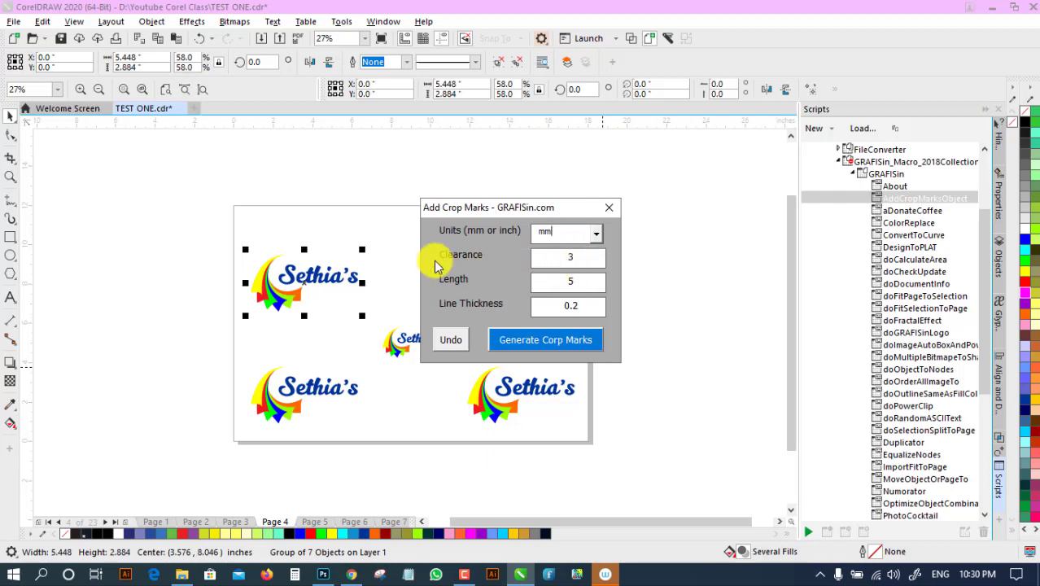
{"action": "left_click", "coordinate": [537, 342]}
{"action": "left_click_drag", "start_coordinate": [515, 208], "coordinate": [726, 167]}
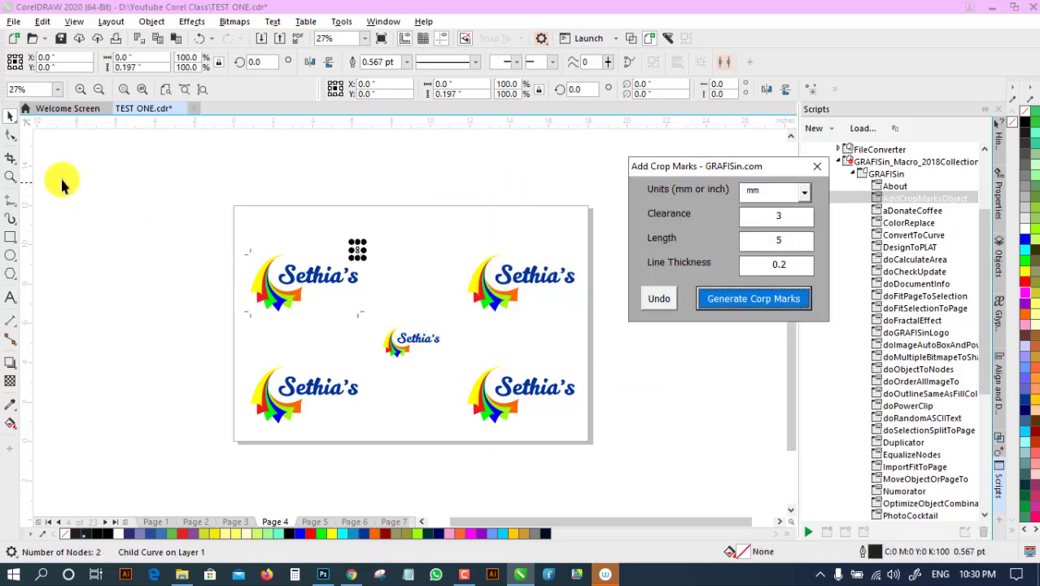
Place a vertical and a horizontal guideline along the logo's upper-left crop marks to check their alignment.
{"action": "left_click", "coordinate": [11, 176]}
{"action": "left_click_drag", "start_coordinate": [251, 226], "coordinate": [423, 348]}
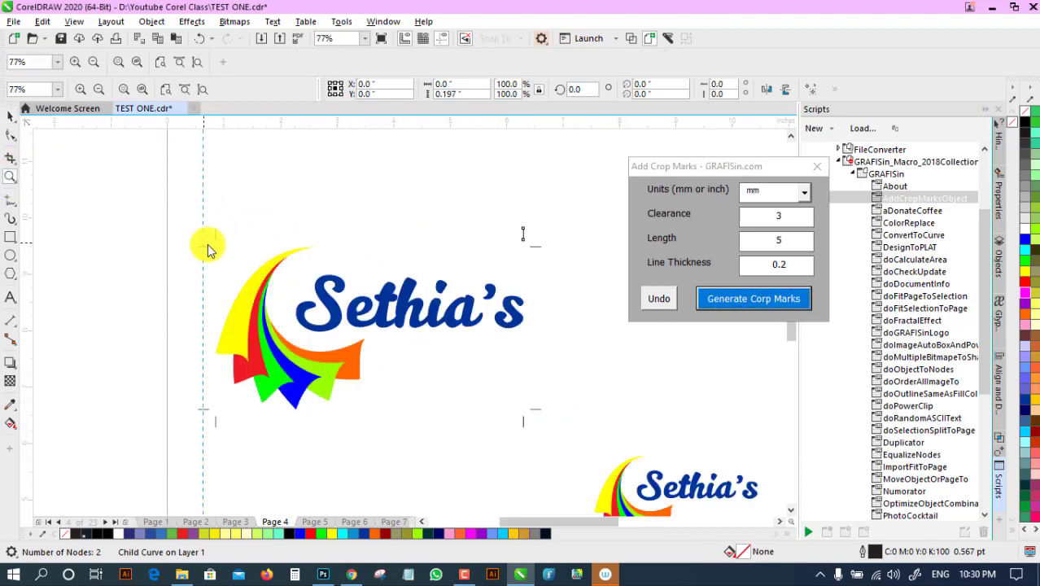
{"action": "left_click_drag", "start_coordinate": [218, 248], "coordinate": [216, 247]}
{"action": "left_click_drag", "start_coordinate": [278, 122], "coordinate": [279, 247]}
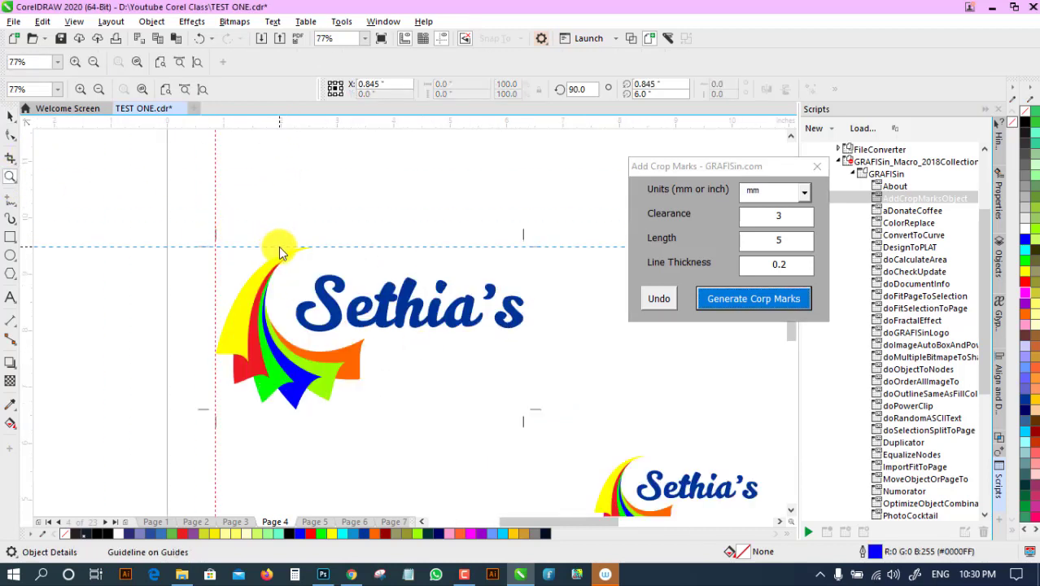
{"action": "left_click", "coordinate": [97, 92]}
{"action": "left_click", "coordinate": [11, 118]}
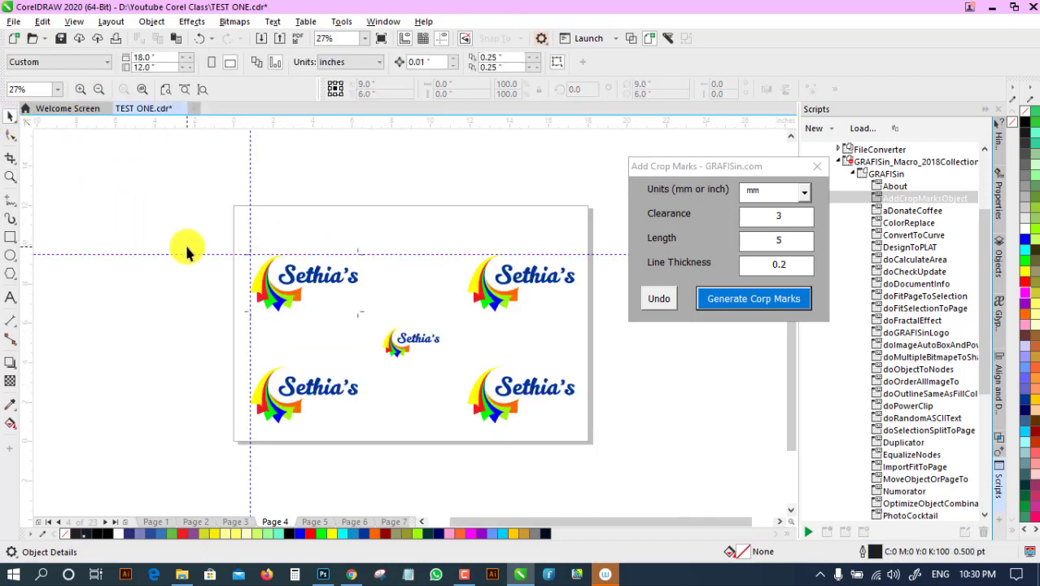
Check the Sethia's logos individually and group all five into one object.
{"action": "left_click", "coordinate": [281, 285]}
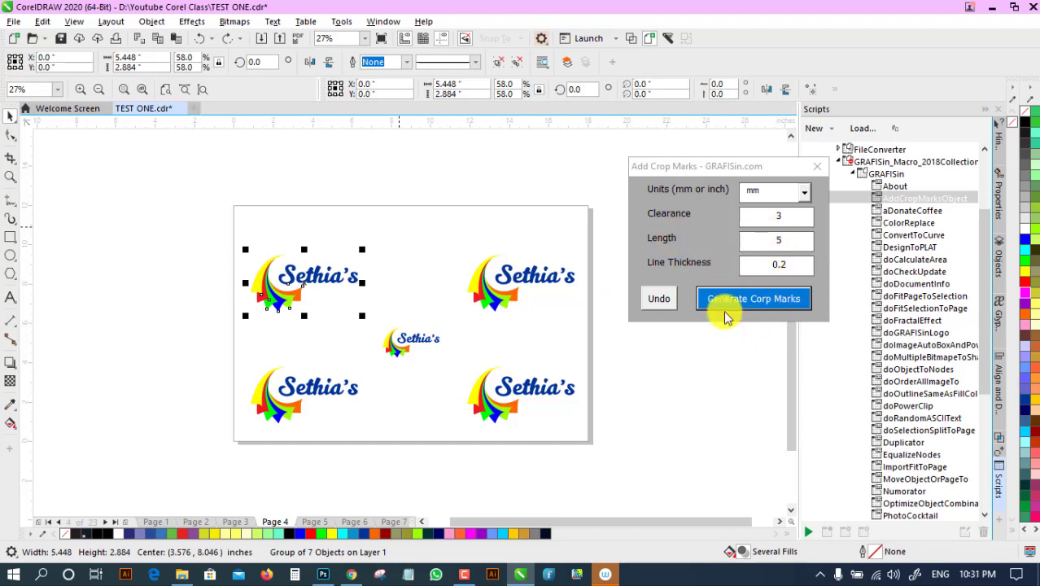
{"action": "left_click", "coordinate": [424, 335]}
{"action": "left_click", "coordinate": [509, 279]}
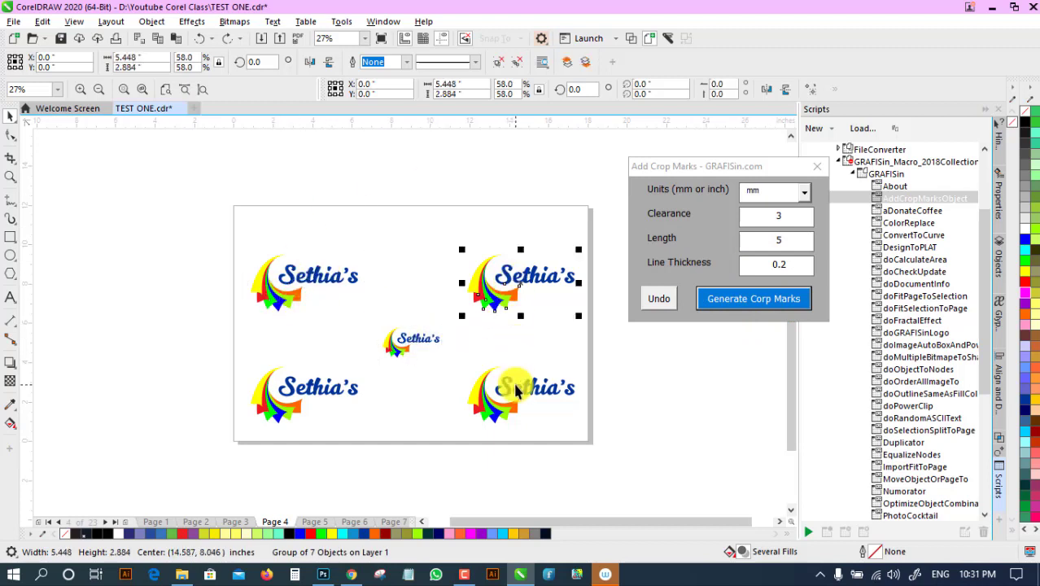
{"action": "left_click", "coordinate": [515, 391]}
{"action": "left_click", "coordinate": [354, 394]}
{"action": "left_click_drag", "start_coordinate": [156, 205], "coordinate": [625, 469]}
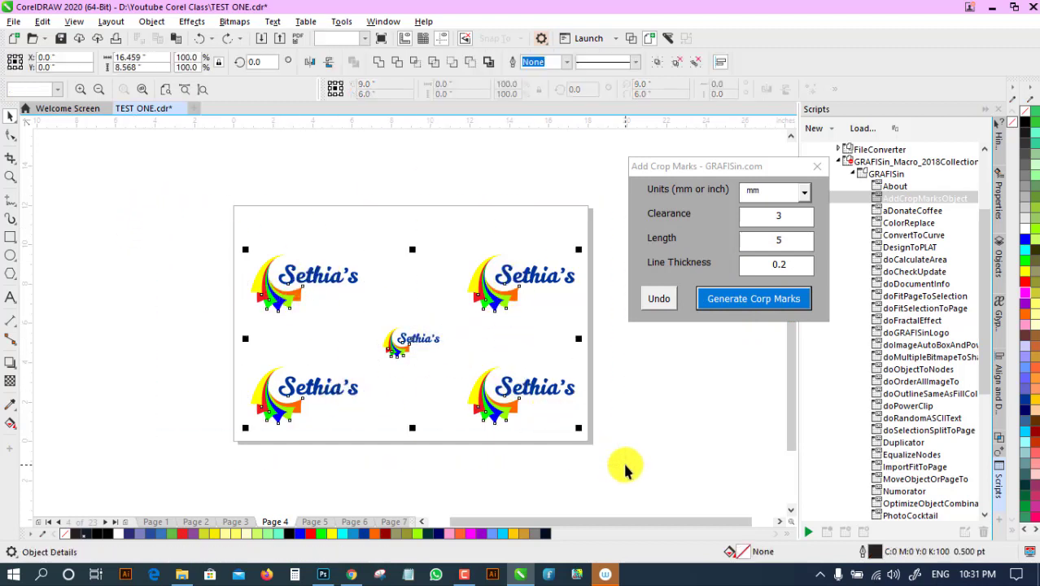
{"action": "left_click", "coordinate": [658, 65]}
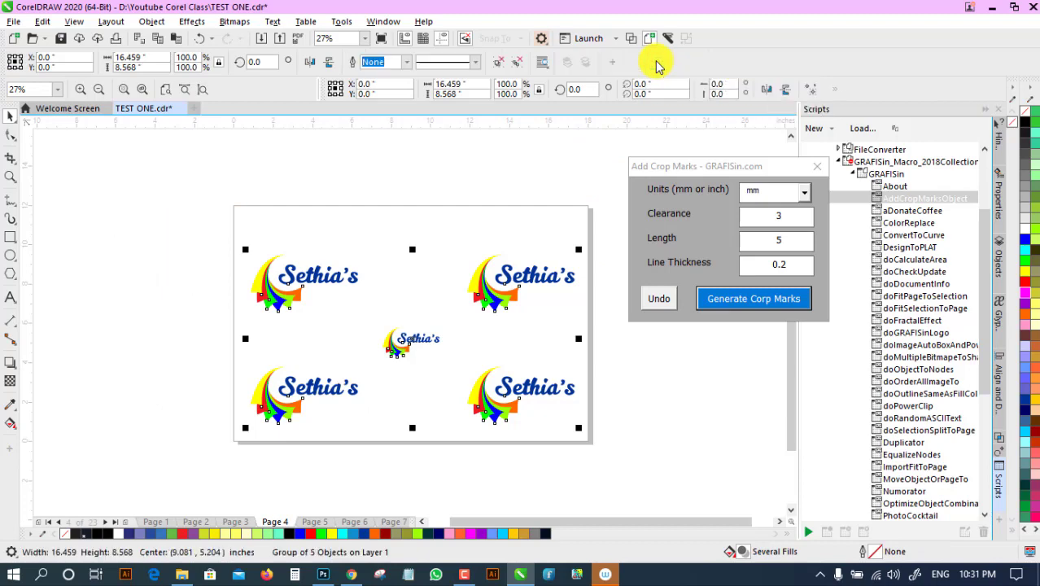
Try moving the grouped logos, and undo the move.
{"action": "left_click_drag", "start_coordinate": [482, 293], "coordinate": [374, 308]}
{"action": "key", "text": "ctrl+z"}
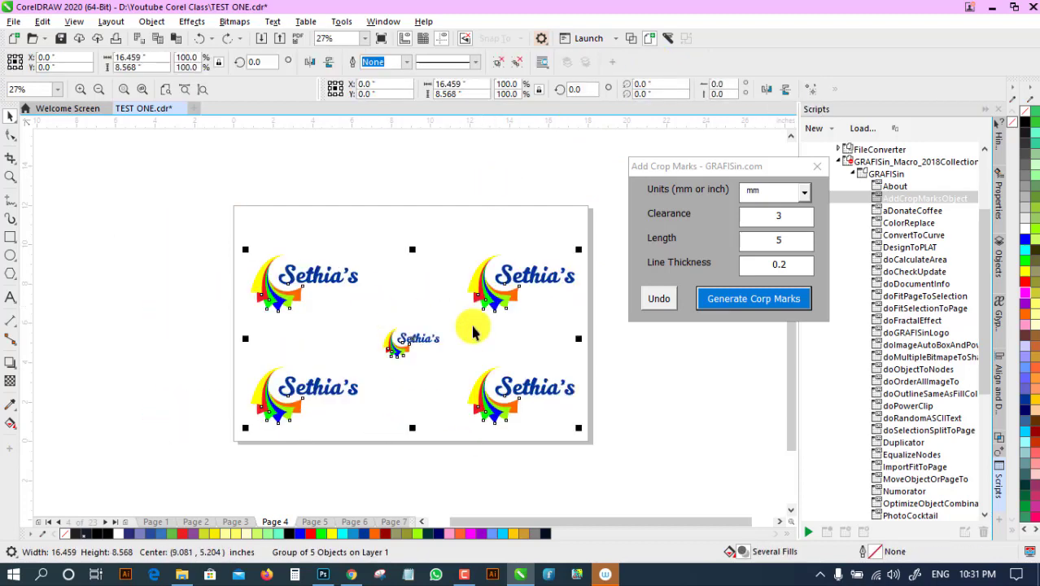
Generate crop marks around the grouped Sethia's logos, and undo them.
{"action": "left_click", "coordinate": [733, 302]}
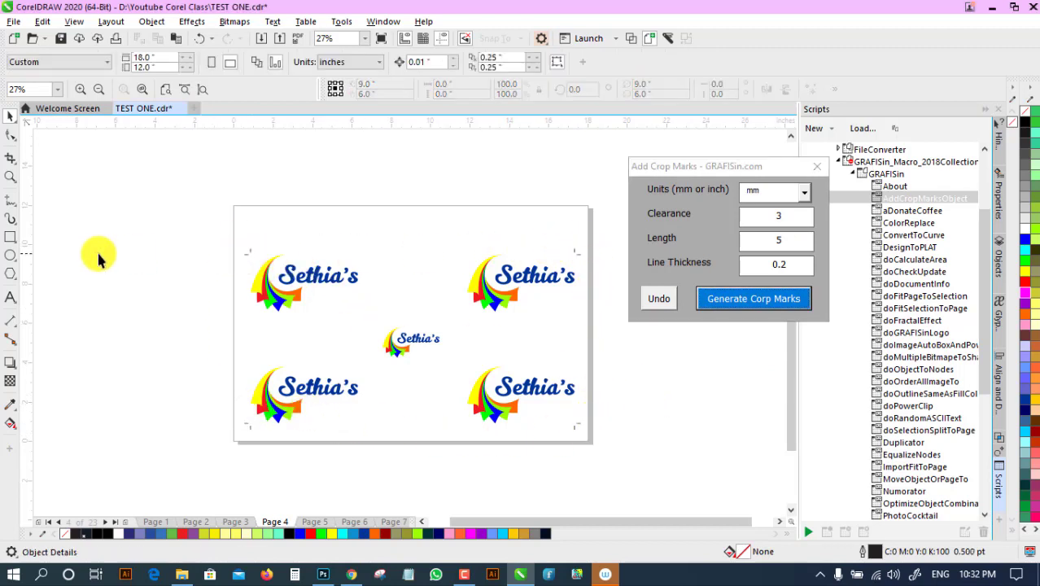
{"action": "left_click_drag", "start_coordinate": [149, 287], "coordinate": [49, 308]}
{"action": "left_click", "coordinate": [226, 285]}
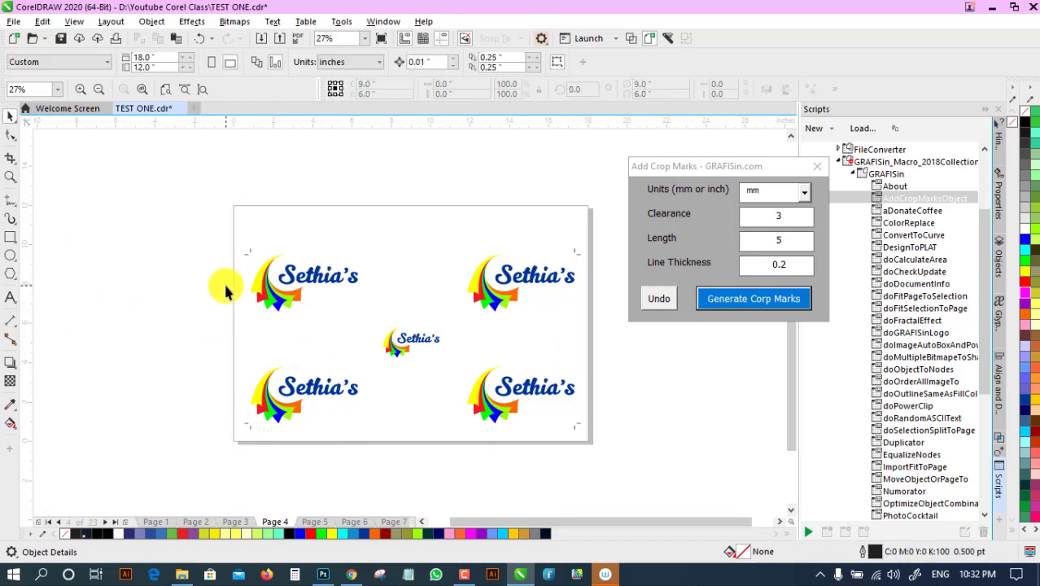
{"action": "left_click", "coordinate": [311, 282]}
{"action": "left_click", "coordinate": [659, 298]}
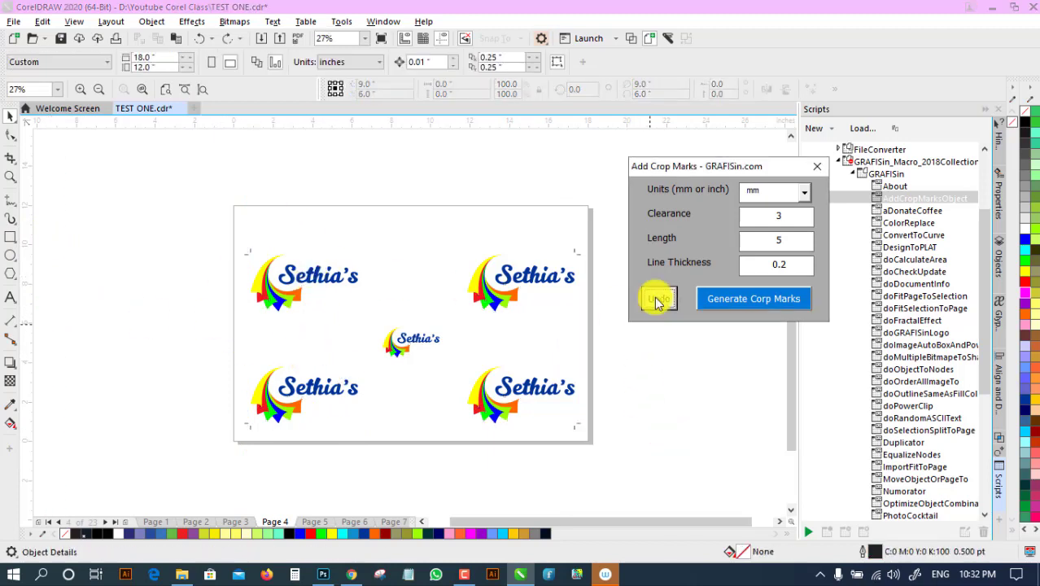
Ungroup the five Sethia's logos and check that each one can be selected separately.
{"action": "left_click", "coordinate": [527, 280]}
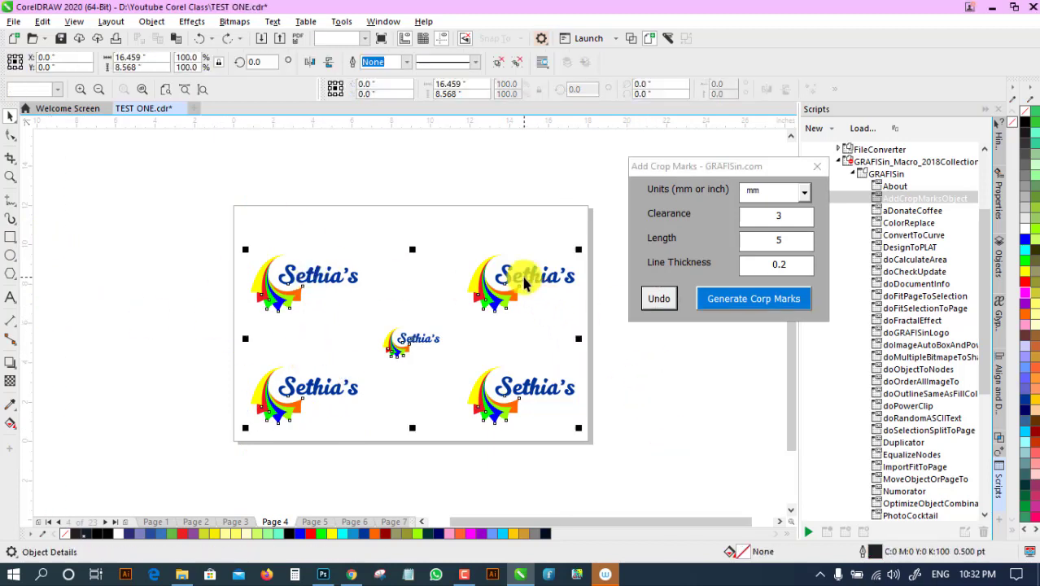
{"action": "left_click", "coordinate": [501, 66]}
{"action": "key", "text": "Tab"}
{"action": "key", "text": "Tab"}
{"action": "key", "text": "Tab"}
{"action": "key", "text": "Tab"}
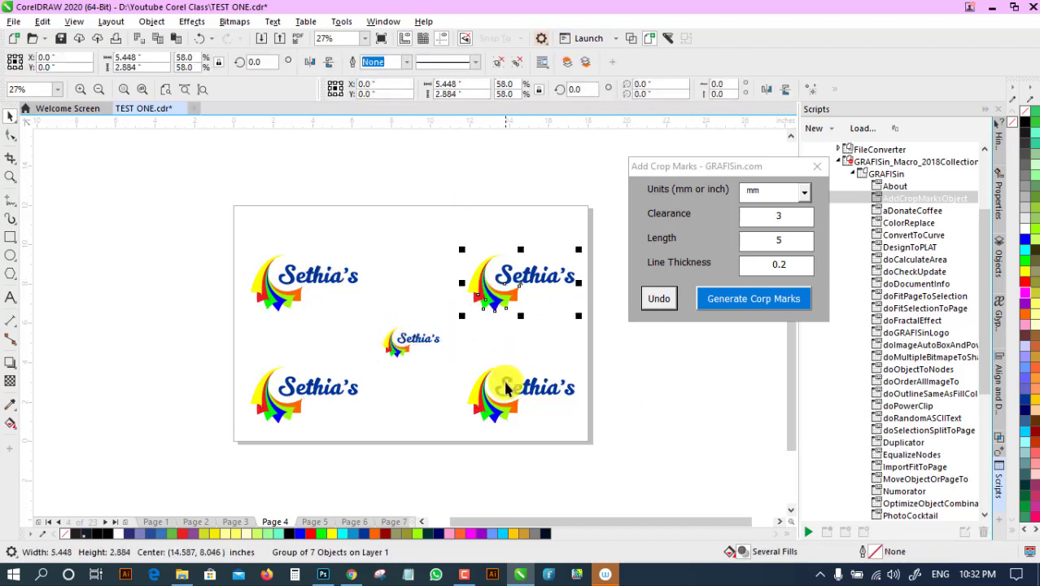
{"action": "left_click", "coordinate": [336, 396]}
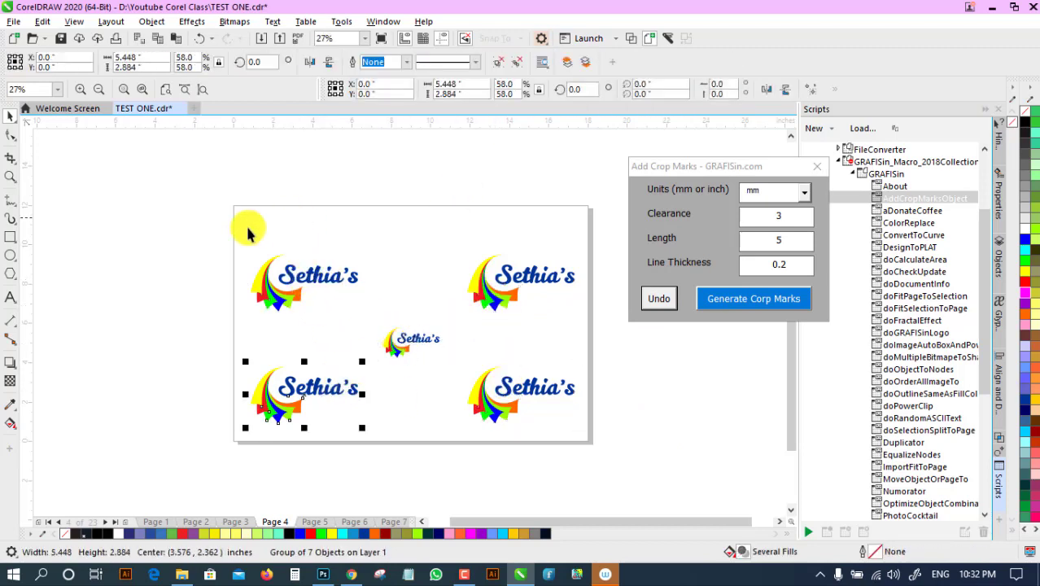
Generate individual crop marks around all five logos in mm, with clearance 3, length 5 and line thickness 0.2, and inspect them.
{"action": "left_click", "coordinate": [635, 382]}
{"action": "key", "text": "ctrl+a"}
{"action": "left_click", "coordinate": [741, 298]}
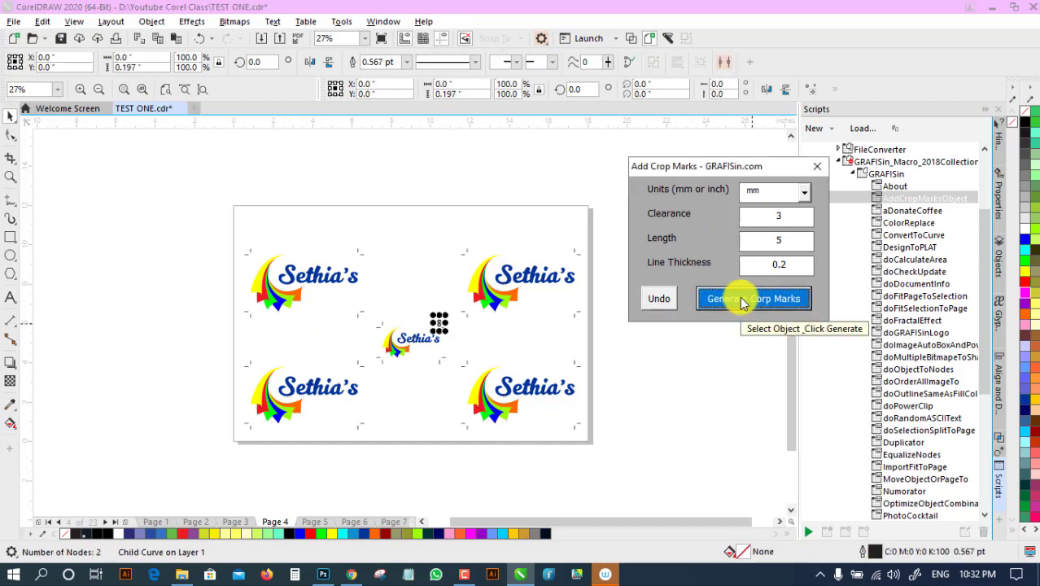
{"action": "key", "text": "z"}
{"action": "left_click_drag", "start_coordinate": [227, 204], "coordinate": [634, 458]}
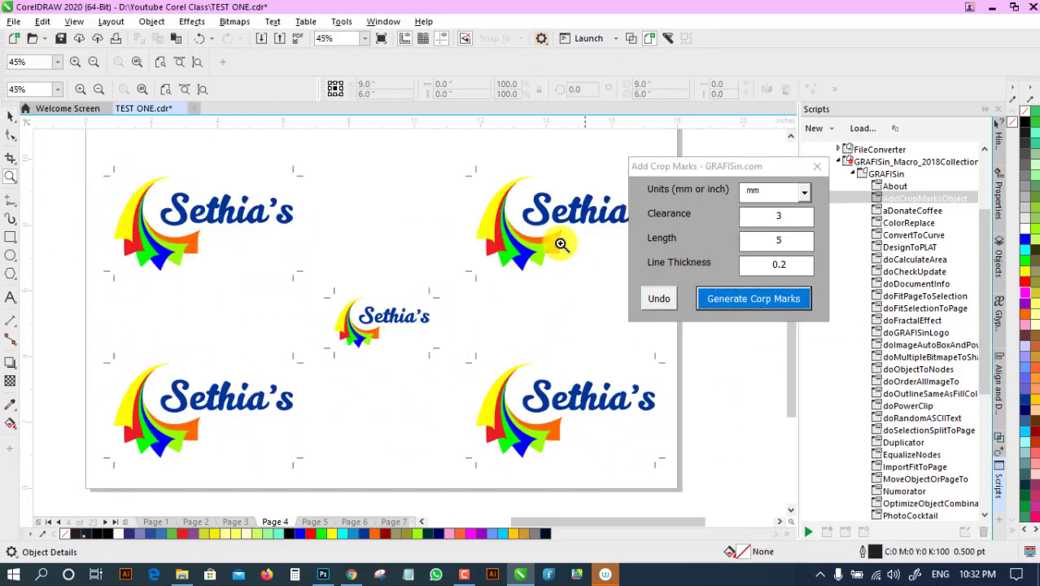
{"action": "left_click", "coordinate": [10, 118]}
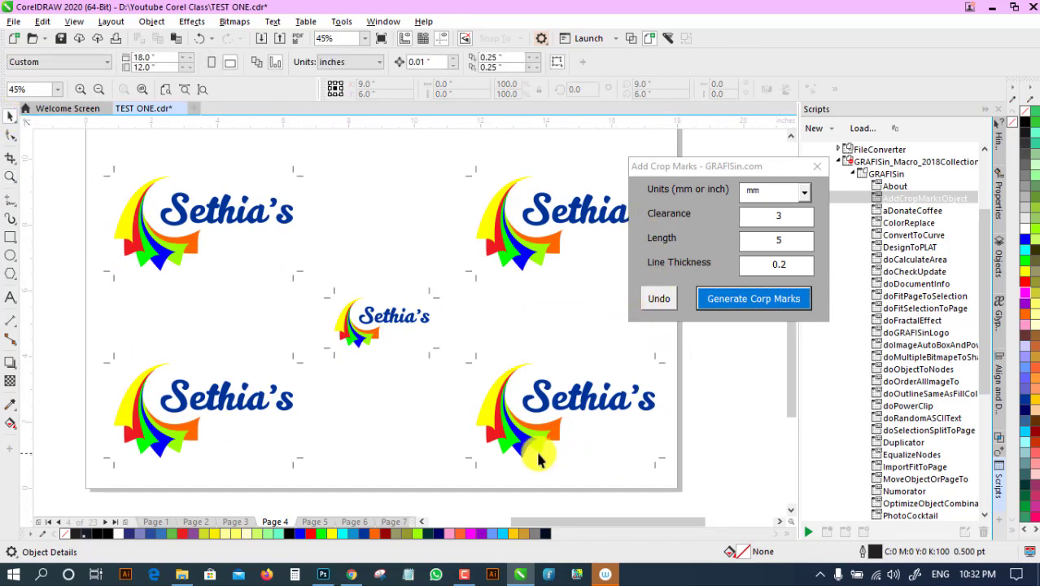
Go to Page 5 with the DO PAWER CLIP example and close the Add Crop Marks dialog.
{"action": "left_click", "coordinate": [311, 522]}
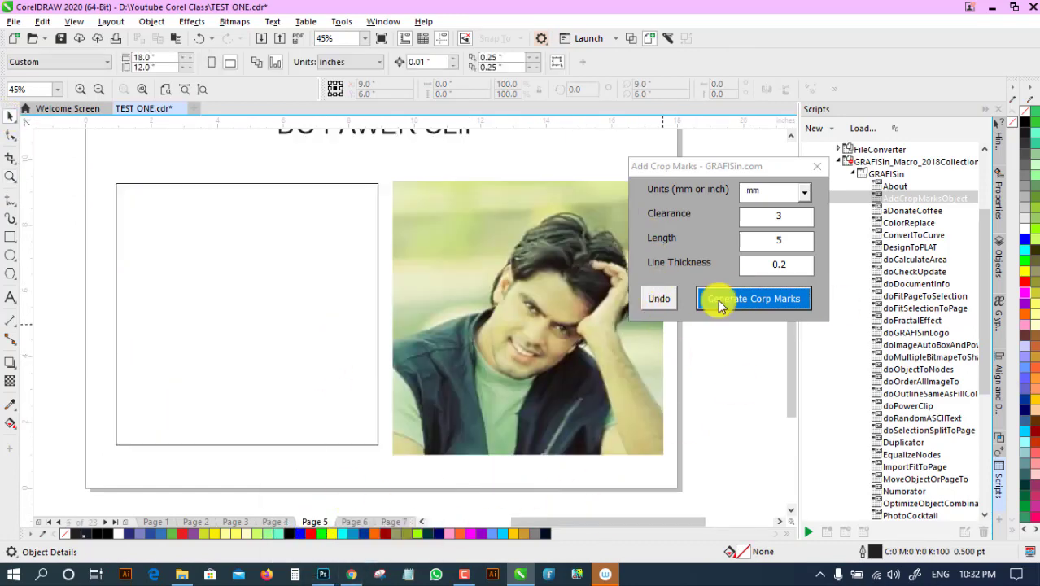
{"action": "left_click", "coordinate": [99, 89]}
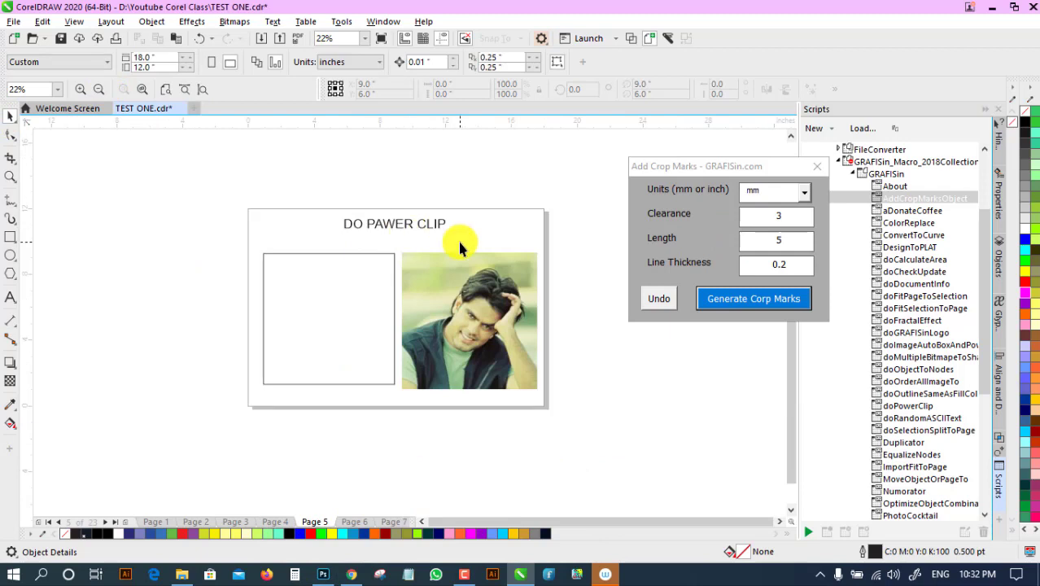
{"action": "left_click", "coordinate": [817, 166]}
{"action": "left_click", "coordinate": [438, 285]}
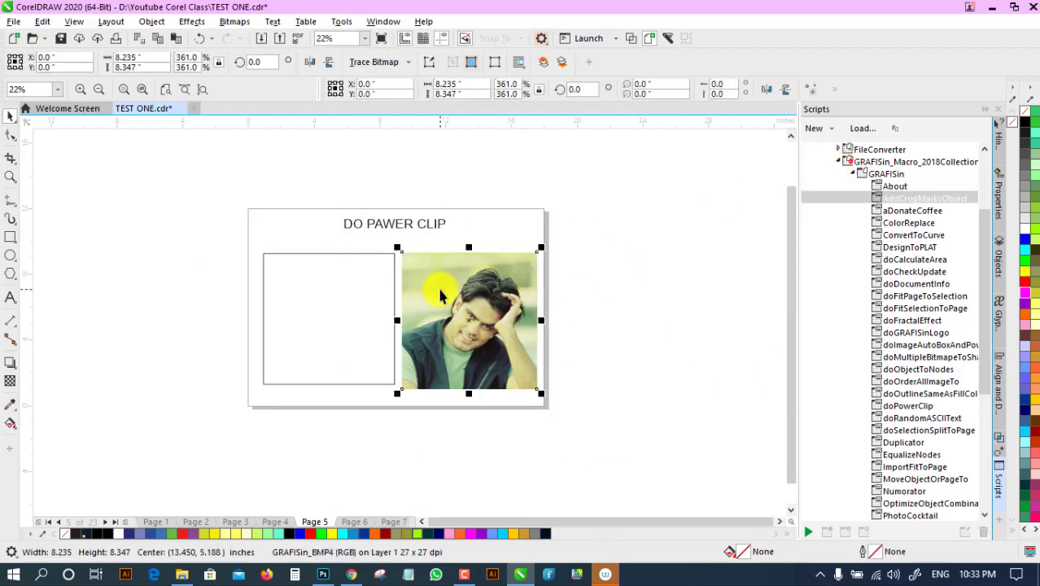
{"action": "left_click", "coordinate": [650, 238]}
Place the photo inside the square frame with the doPowerClip macro, and try moving the clipped frame.
{"action": "left_click", "coordinate": [398, 283]}
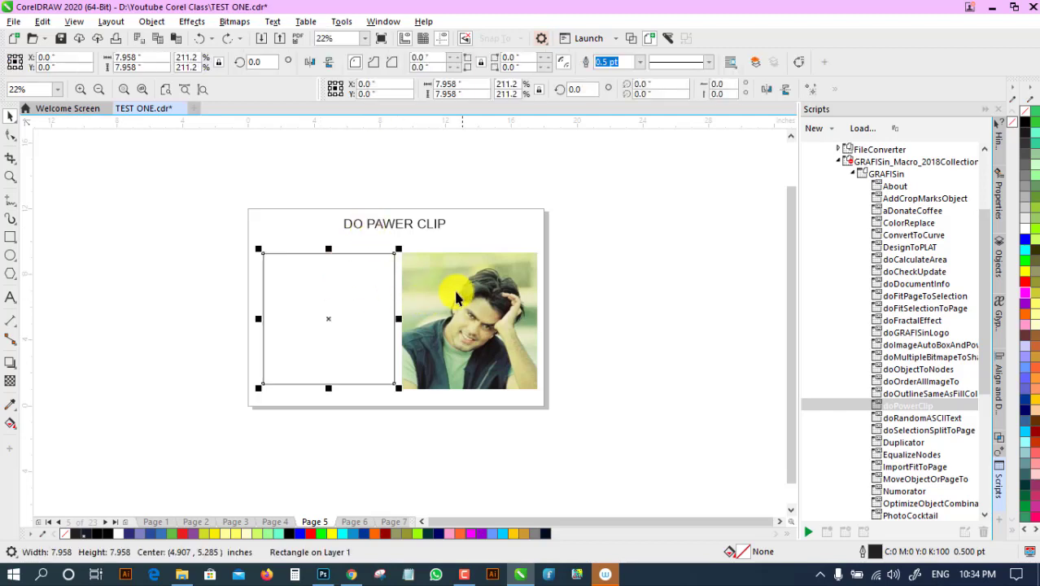
{"action": "left_click", "coordinate": [440, 268]}
{"action": "left_click", "coordinate": [396, 281], "text": "shift"}
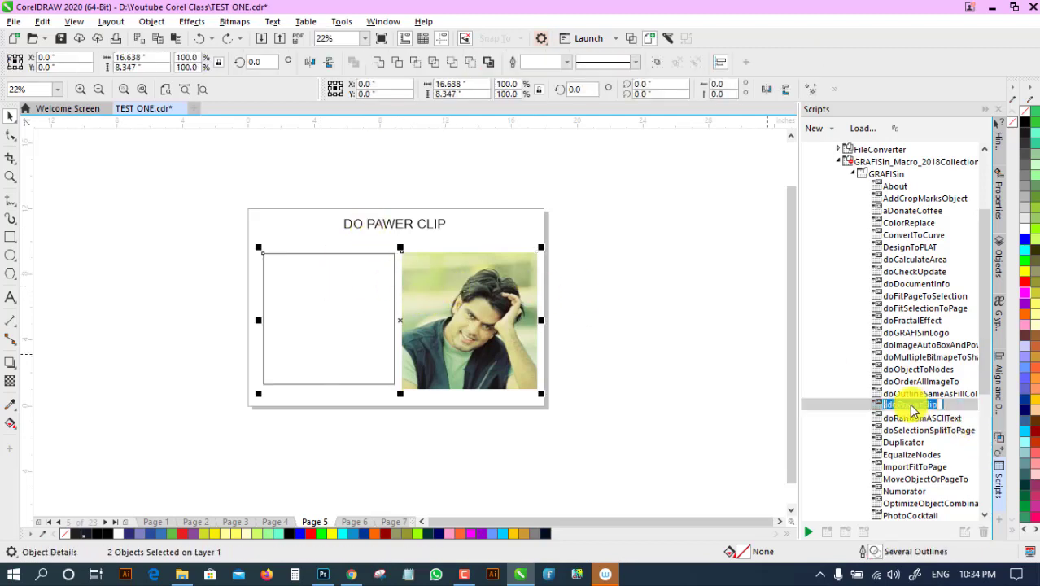
{"action": "left_click", "coordinate": [904, 405]}
{"action": "left_click", "coordinate": [808, 531]}
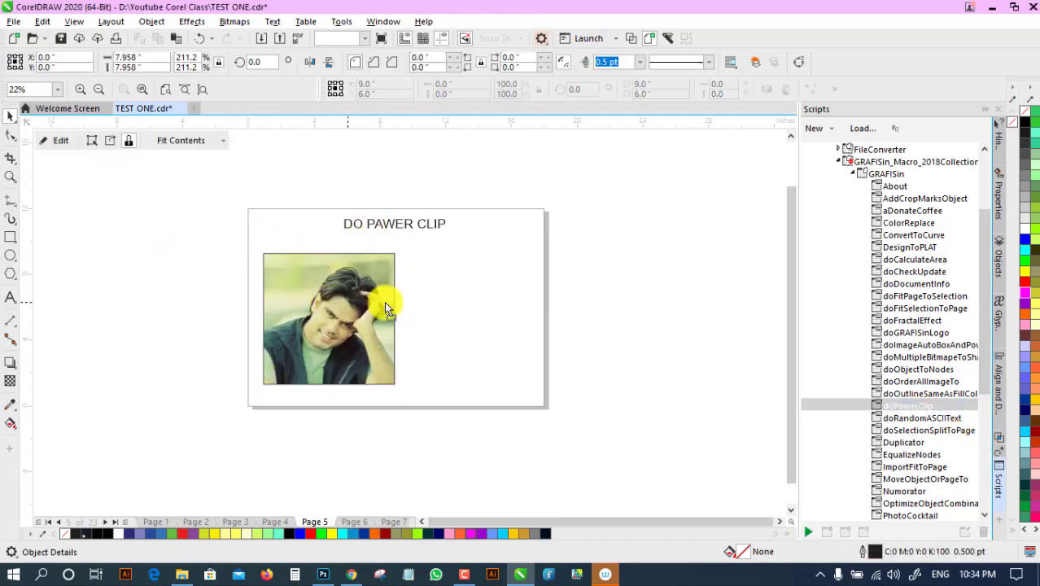
{"action": "left_click_drag", "start_coordinate": [384, 301], "coordinate": [455, 303]}
{"action": "left_click", "coordinate": [547, 342]}
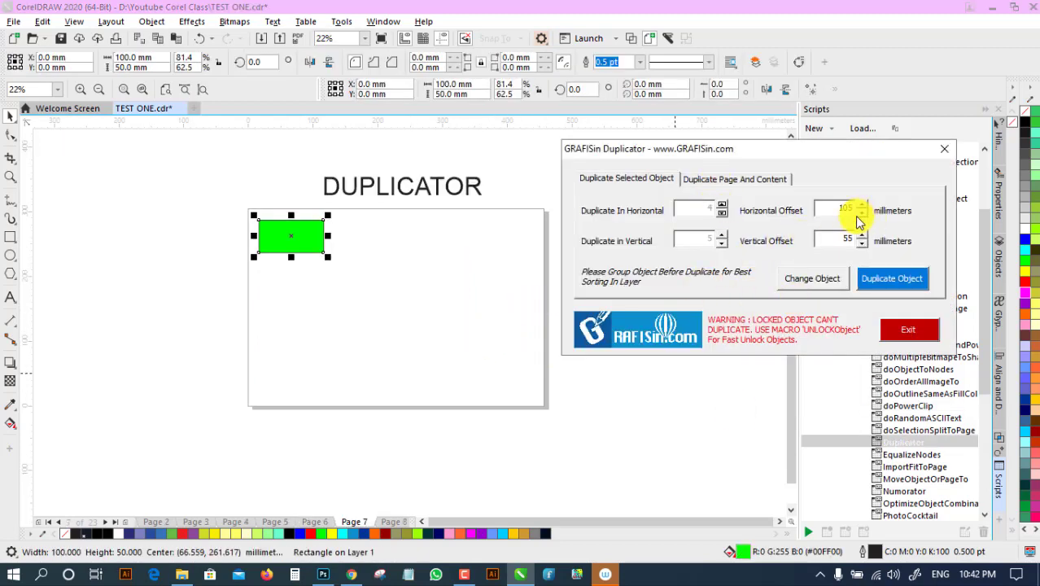
Duplicate the green rectangle 4 times horizontally and 5 vertically with Duplicator, using offsets of 105 and 55 mm, and exit the macro.
{"action": "left_click", "coordinate": [877, 274]}
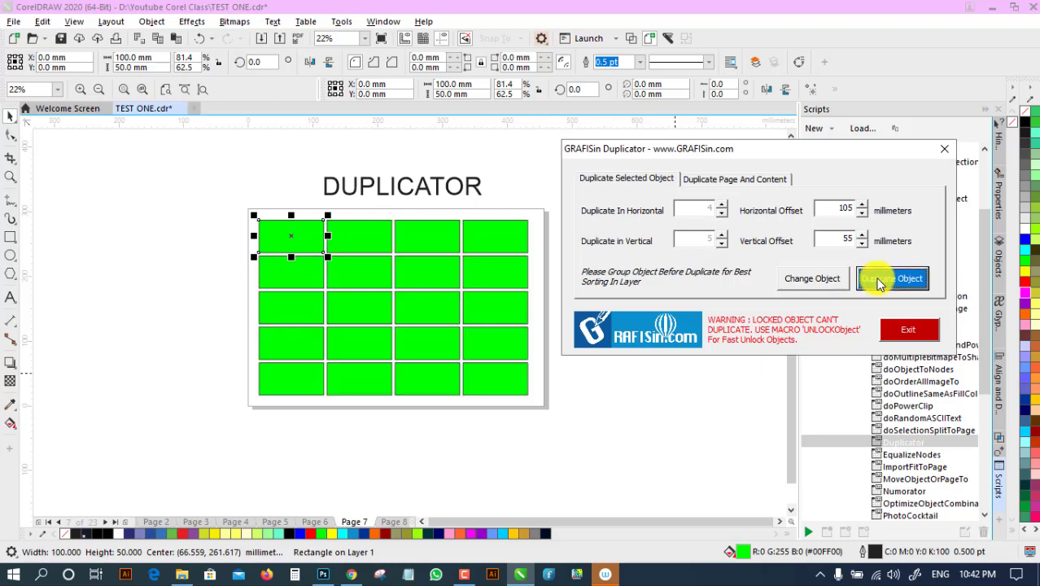
{"action": "left_click", "coordinate": [900, 332]}
Go to Page 8 and move the RANDOM SHAP title above the page.
{"action": "left_click", "coordinate": [394, 522]}
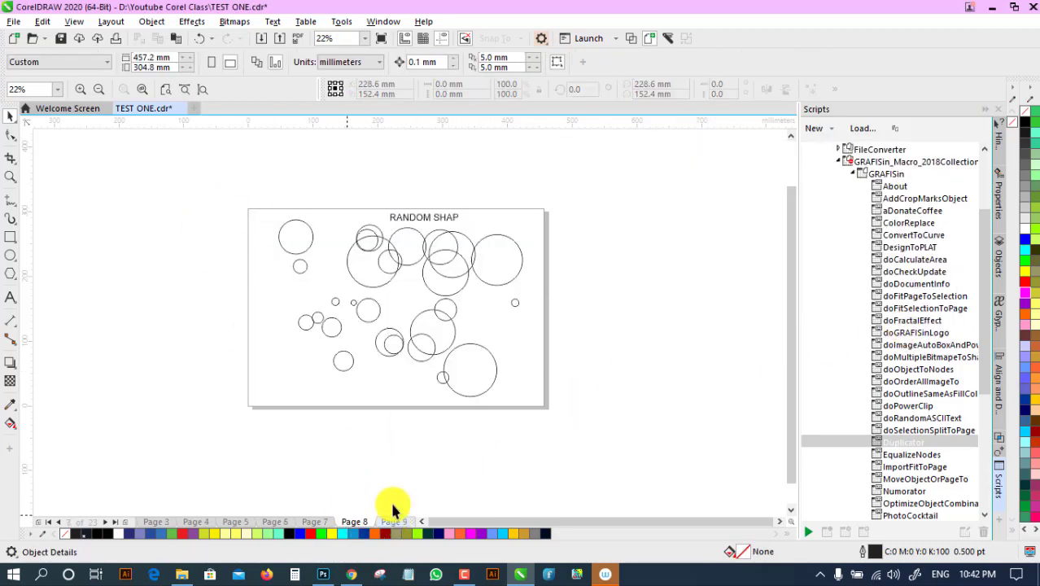
{"action": "left_click", "coordinate": [394, 216]}
{"action": "left_click", "coordinate": [565, 320]}
{"action": "left_click_drag", "start_coordinate": [435, 218], "coordinate": [404, 177]}
{"action": "left_click", "coordinate": [530, 195]}
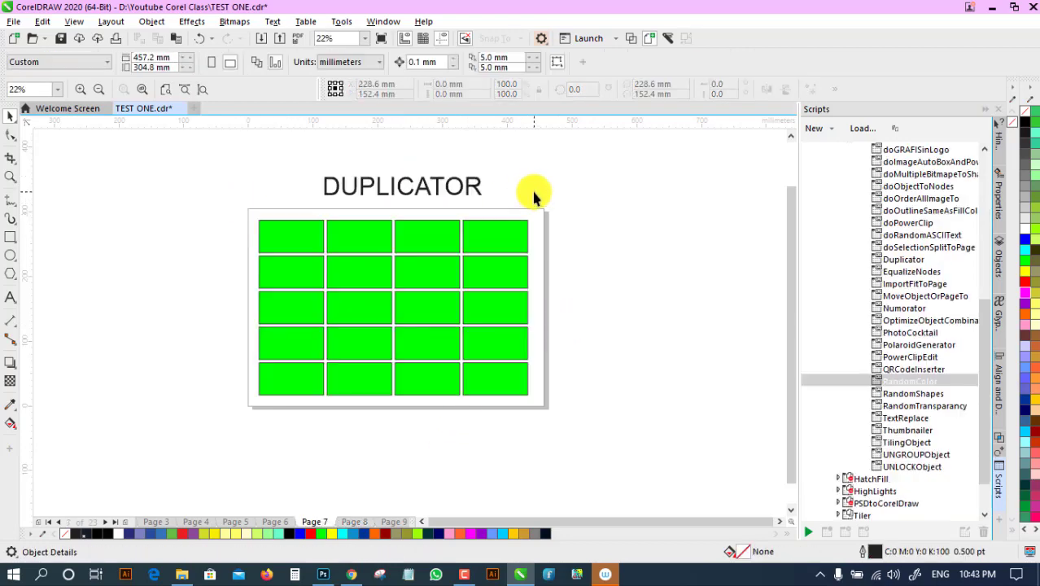
Generate 25 random ellipses between 10 and 100 mm on Page 8 with the RandomShapes macro.
{"action": "left_click", "coordinate": [355, 522]}
{"action": "left_click", "coordinate": [406, 317]}
{"action": "left_click", "coordinate": [914, 393]}
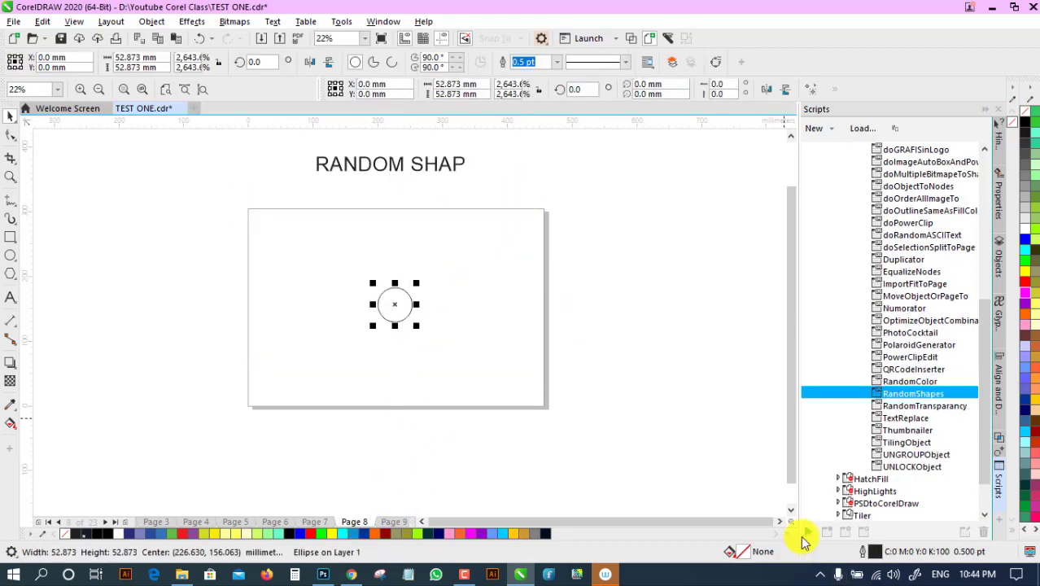
{"action": "left_click", "coordinate": [811, 535]}
{"action": "left_click_drag", "start_coordinate": [599, 158], "coordinate": [745, 144]}
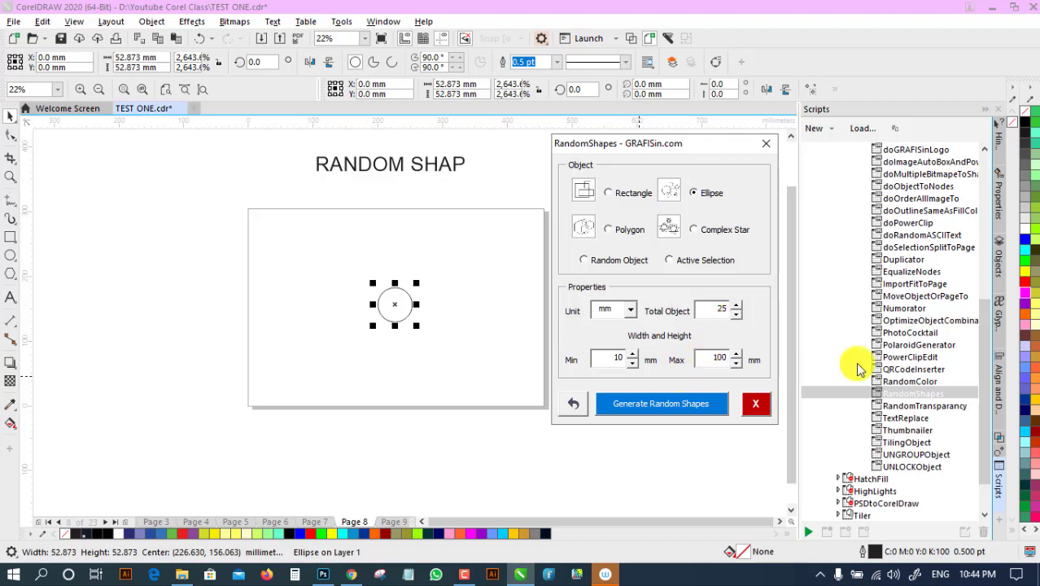
{"action": "left_click", "coordinate": [627, 411]}
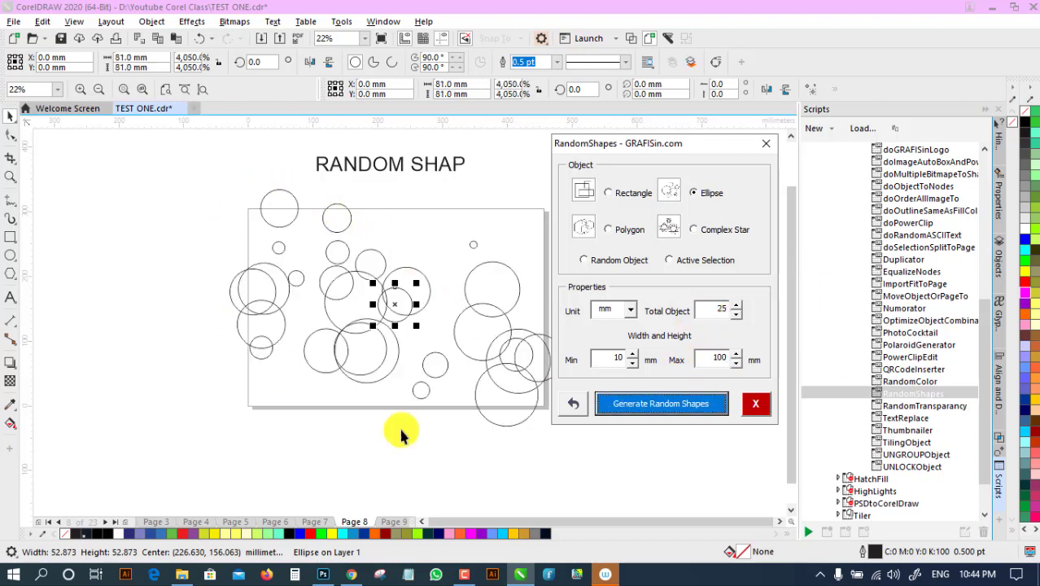
Delete all the circles on Page 8.
{"action": "left_click", "coordinate": [271, 218]}
{"action": "key", "text": "ctrl+a"}
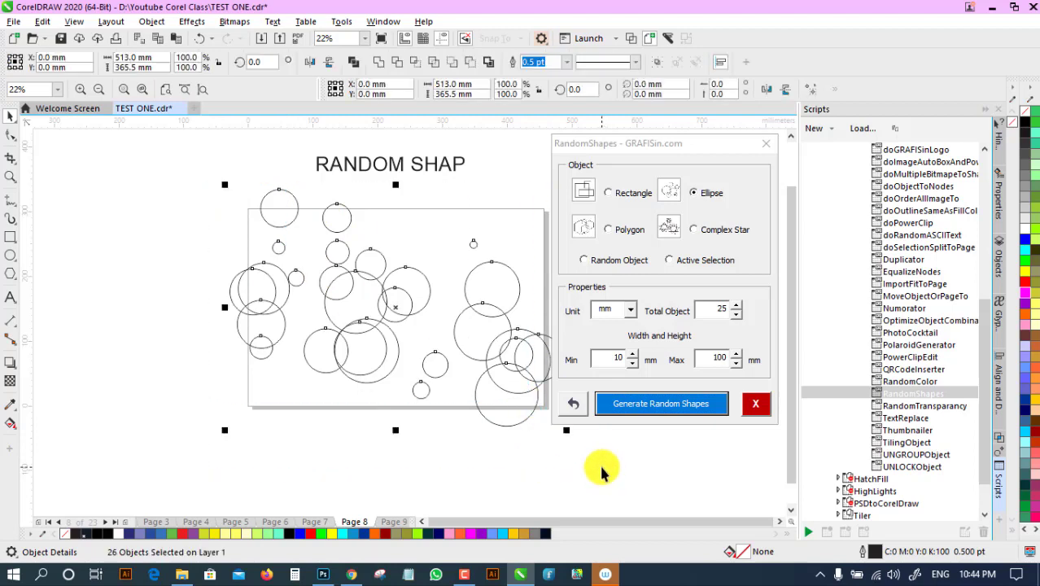
{"action": "key", "text": "Delete"}
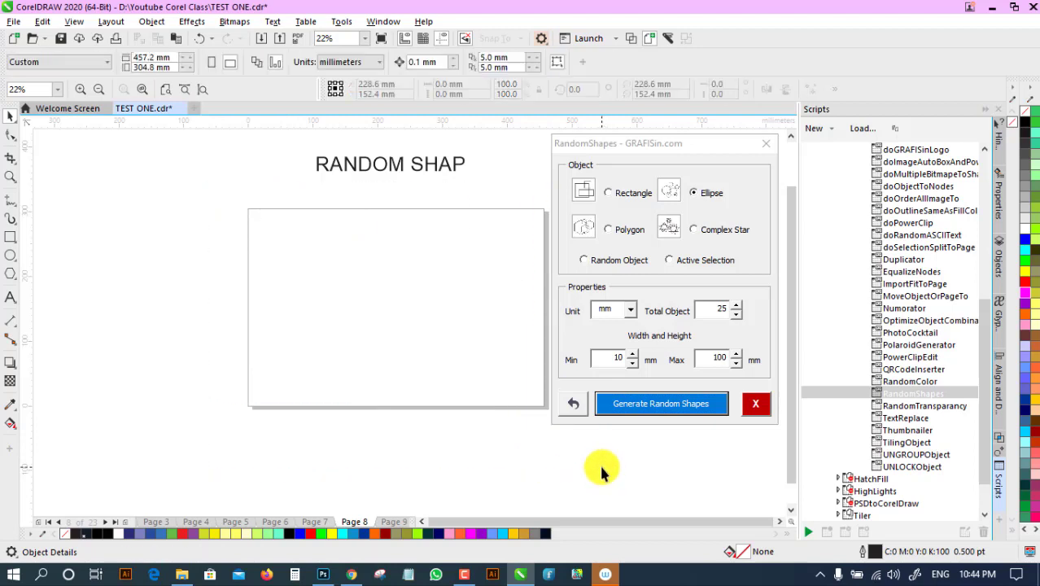
Draw a five-pointed star about 37 mm wide and 31 mm high near the page centre.
{"action": "left_click", "coordinate": [14, 279]}
{"action": "left_click", "coordinate": [49, 291]}
{"action": "left_click_drag", "start_coordinate": [386, 290], "coordinate": [410, 313]}
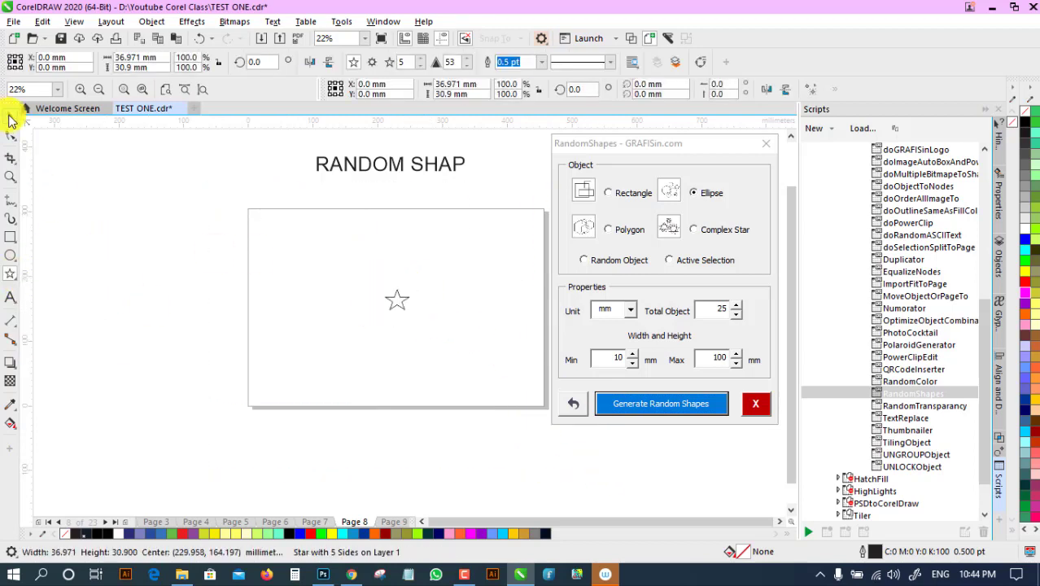
{"action": "left_click", "coordinate": [11, 119]}
Generate random shapes of the Complex Star type, with 25 objects between 10 and 100 mm.
{"action": "left_click", "coordinate": [697, 233]}
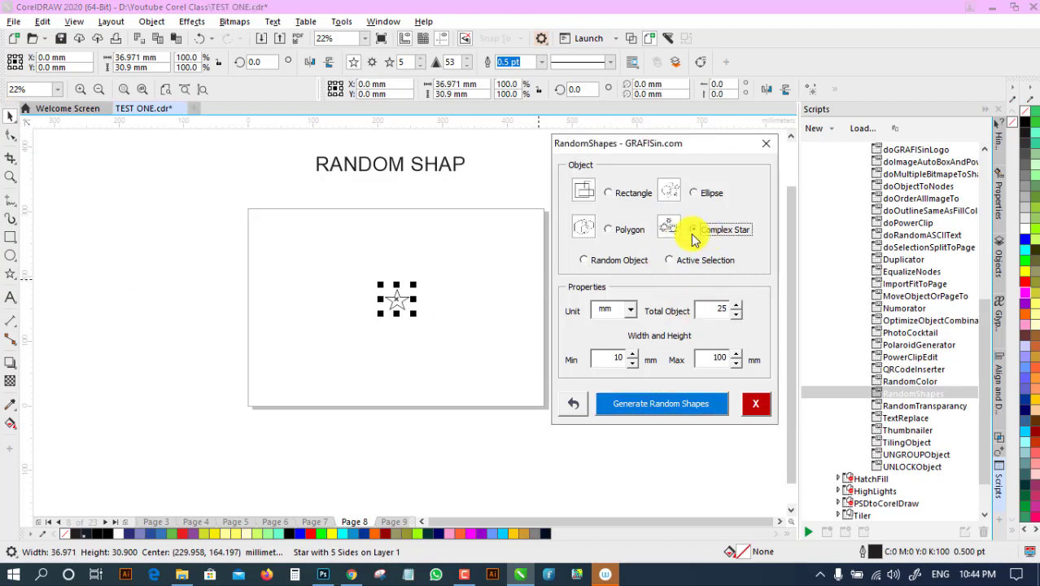
{"action": "left_click", "coordinate": [696, 404]}
{"action": "left_click", "coordinate": [651, 407]}
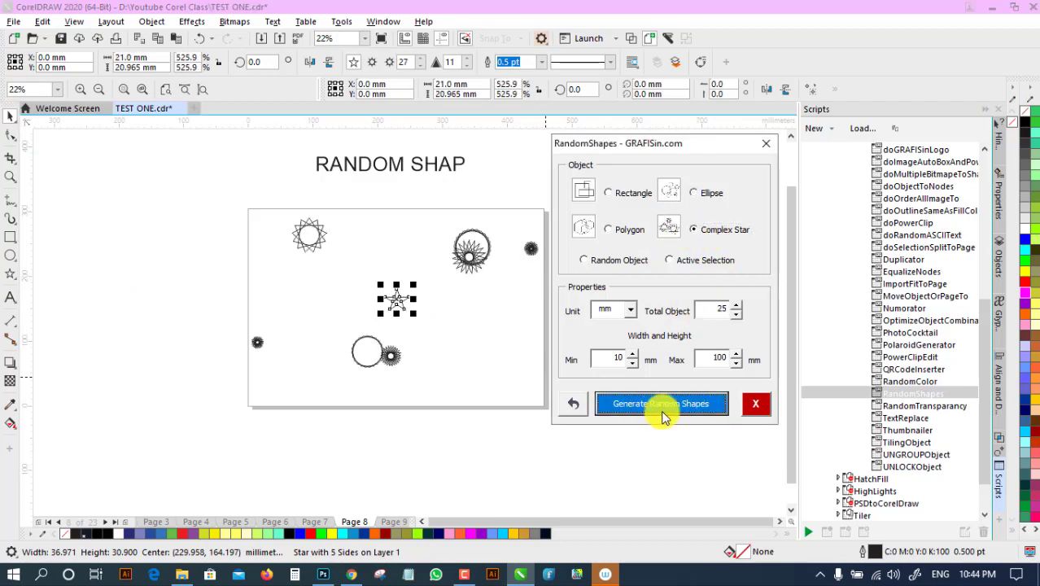
Move several of the generated complex stars to new places on the page to separate them.
{"action": "left_click", "coordinate": [405, 351]}
{"action": "left_click_drag", "start_coordinate": [392, 356], "coordinate": [398, 381]}
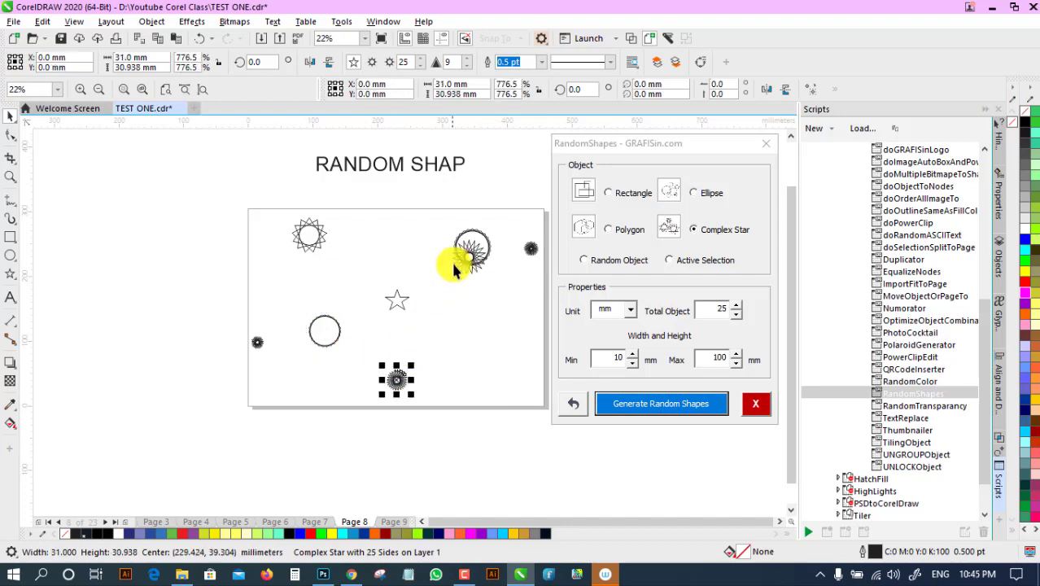
{"action": "left_click_drag", "start_coordinate": [467, 257], "coordinate": [430, 249]}
{"action": "left_click_drag", "start_coordinate": [532, 249], "coordinate": [466, 261]}
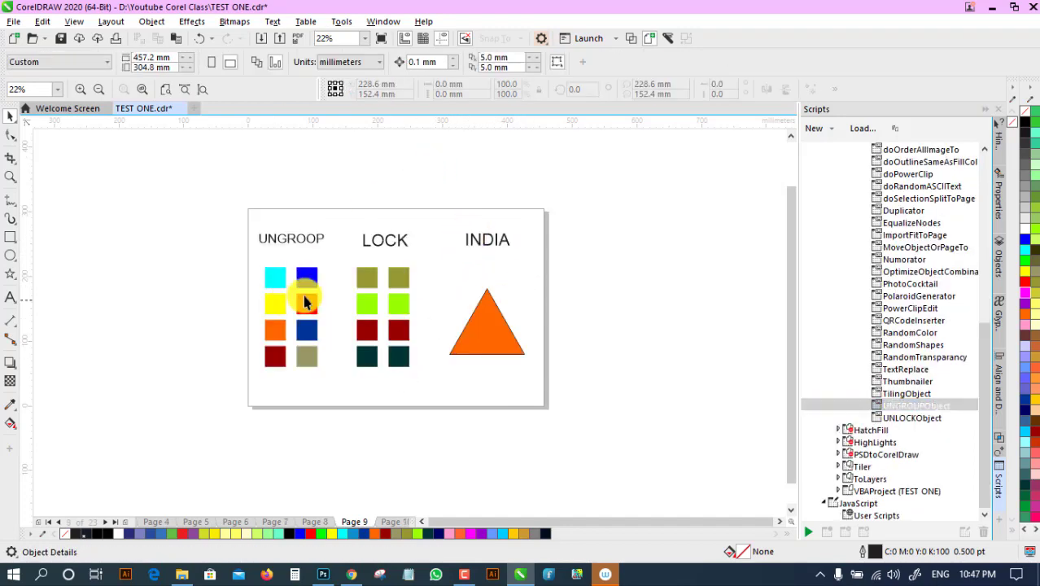
Check on Page 9 that the coloured squares under UNGROOP select and move as one group.
{"action": "left_click", "coordinate": [275, 277]}
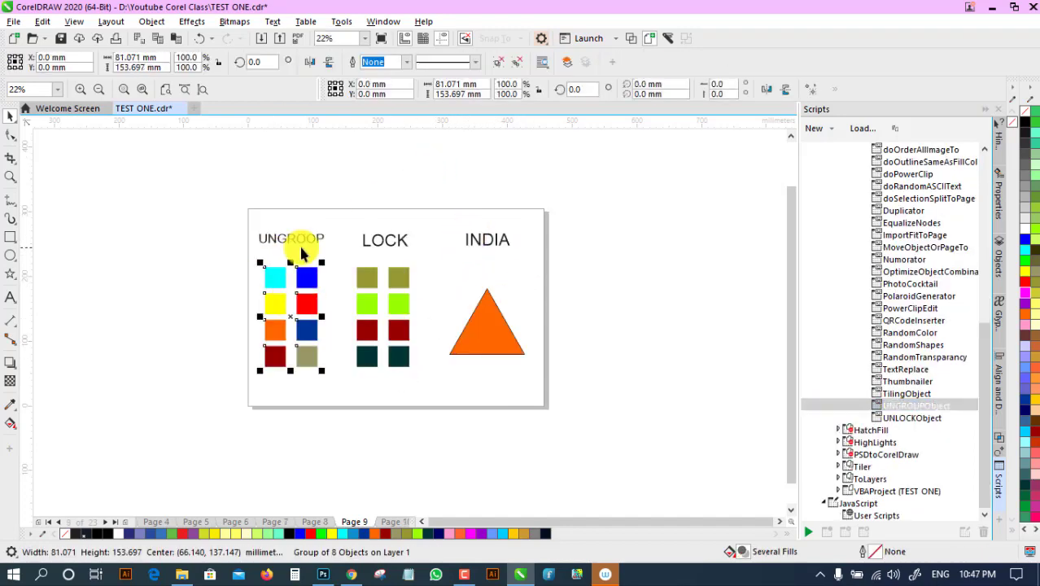
{"action": "left_click", "coordinate": [344, 368]}
{"action": "left_click", "coordinate": [306, 282]}
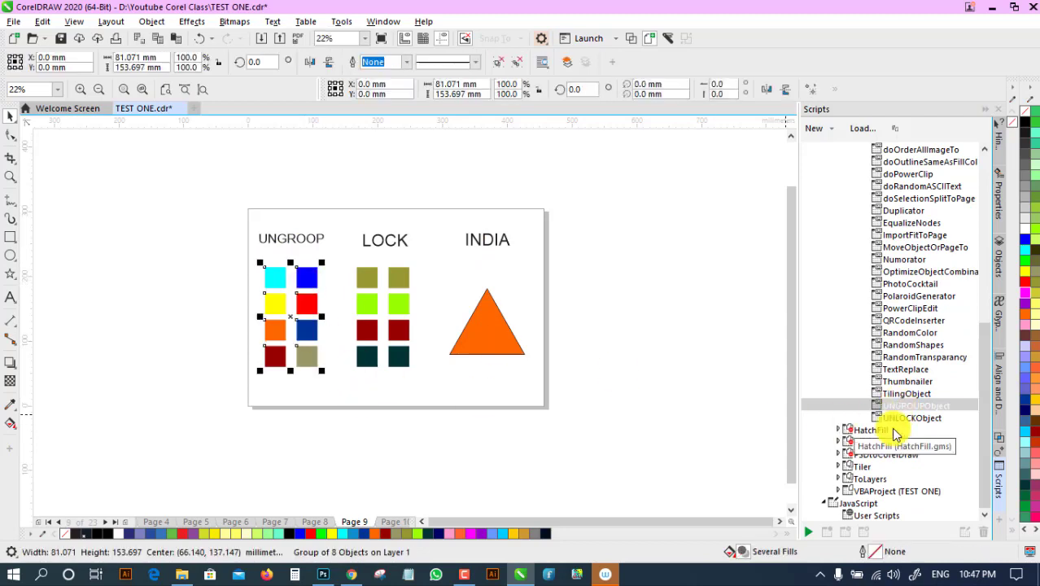
{"action": "left_click", "coordinate": [320, 400]}
{"action": "mouse_move", "coordinate": [306, 307]}
{"action": "left_mouse_down"}
{"action": "mouse_move", "coordinate": [197, 314]}
{"action": "mouse_move", "coordinate": [306, 306]}
{"action": "left_mouse_up"}
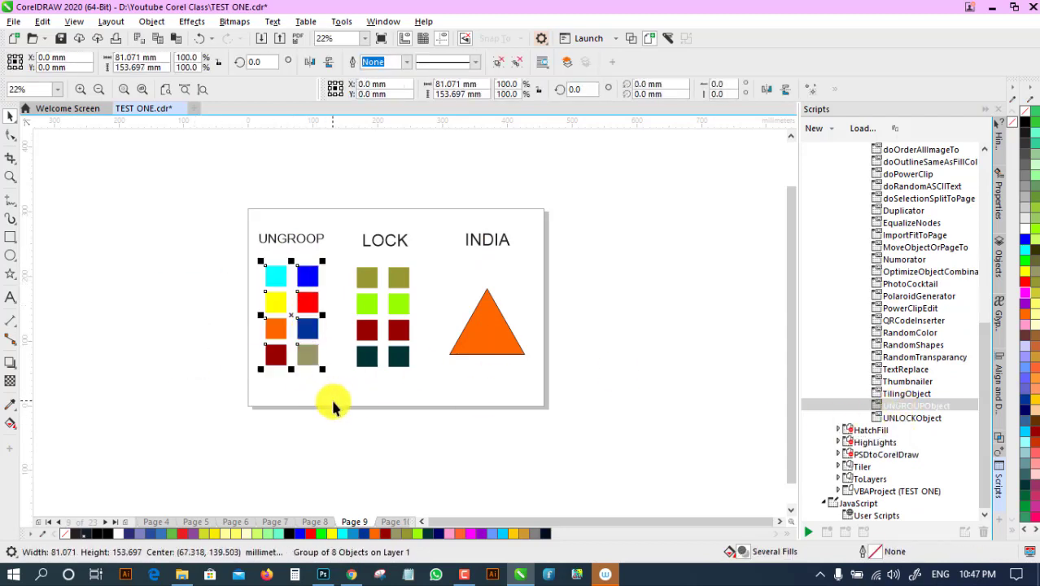
{"action": "left_click", "coordinate": [333, 403]}
Ungroup the coloured squares under UNGROOP with the UNGROUPObject macro set to Active Selection, and close its dialog.
{"action": "left_click", "coordinate": [313, 304]}
{"action": "left_click", "coordinate": [898, 406]}
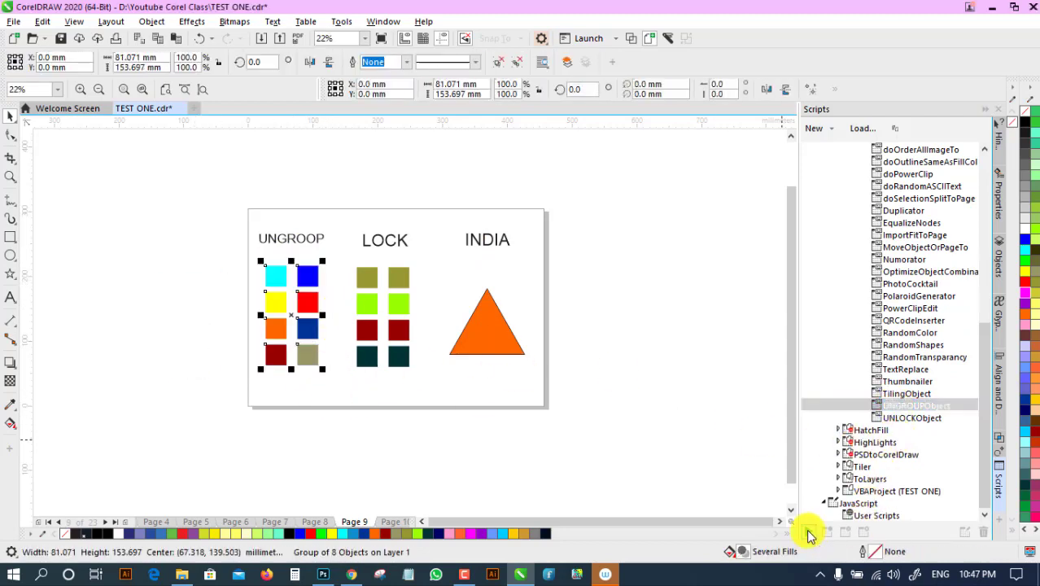
{"action": "left_click", "coordinate": [809, 532]}
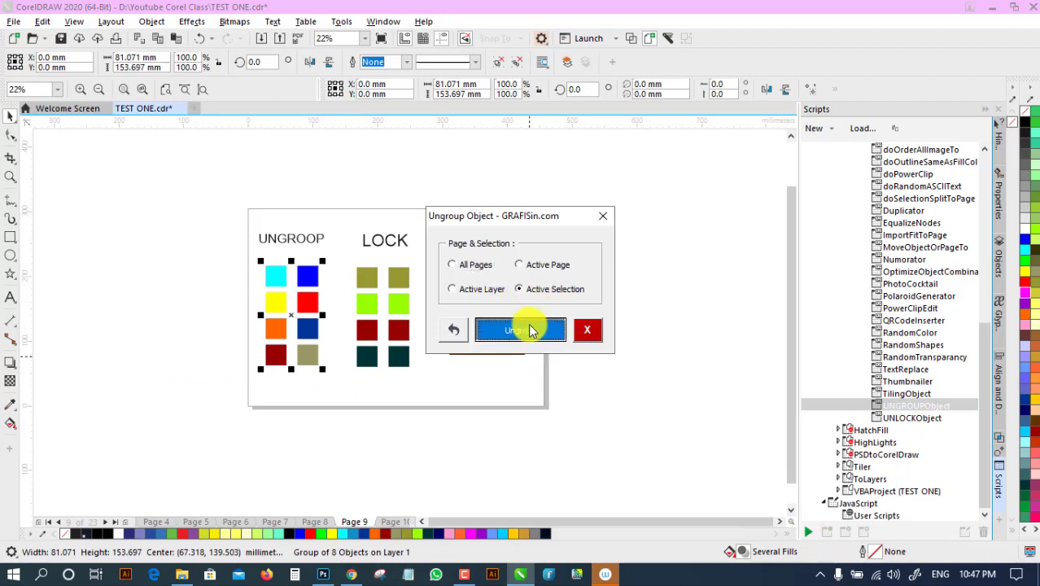
{"action": "left_click", "coordinate": [531, 330]}
{"action": "left_click", "coordinate": [568, 323]}
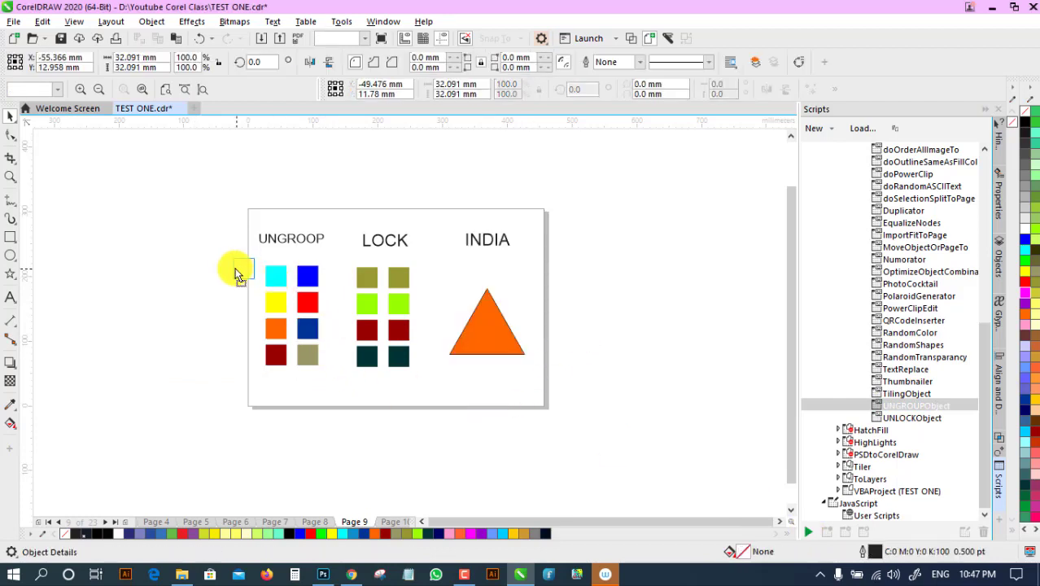
Move the cyan, blue, yellow, red, orange and dark blue squares under UNGROOP individually to scattered positions.
{"action": "left_click_drag", "start_coordinate": [236, 270], "coordinate": [230, 267]}
{"action": "left_click_drag", "start_coordinate": [310, 277], "coordinate": [222, 308]}
{"action": "left_click_drag", "start_coordinate": [277, 331], "coordinate": [250, 329]}
{"action": "left_click_drag", "start_coordinate": [310, 329], "coordinate": [325, 331]}
{"action": "left_click", "coordinate": [324, 379]}
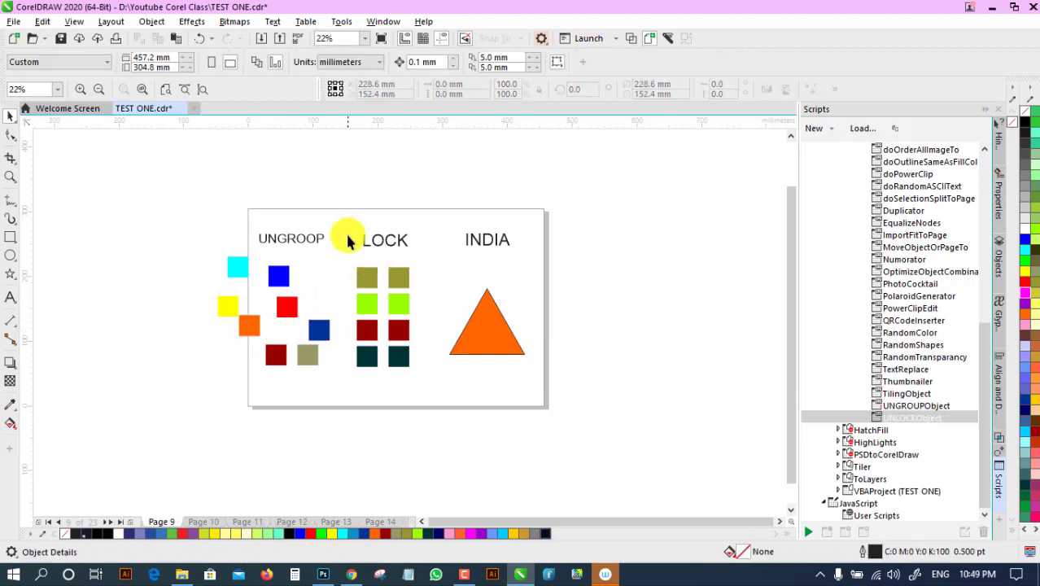
Unlock the squares under LOCK with the UNLOCKObject macro set to Active Page, and close its dialog.
{"action": "left_click_drag", "start_coordinate": [343, 245], "coordinate": [448, 426]}
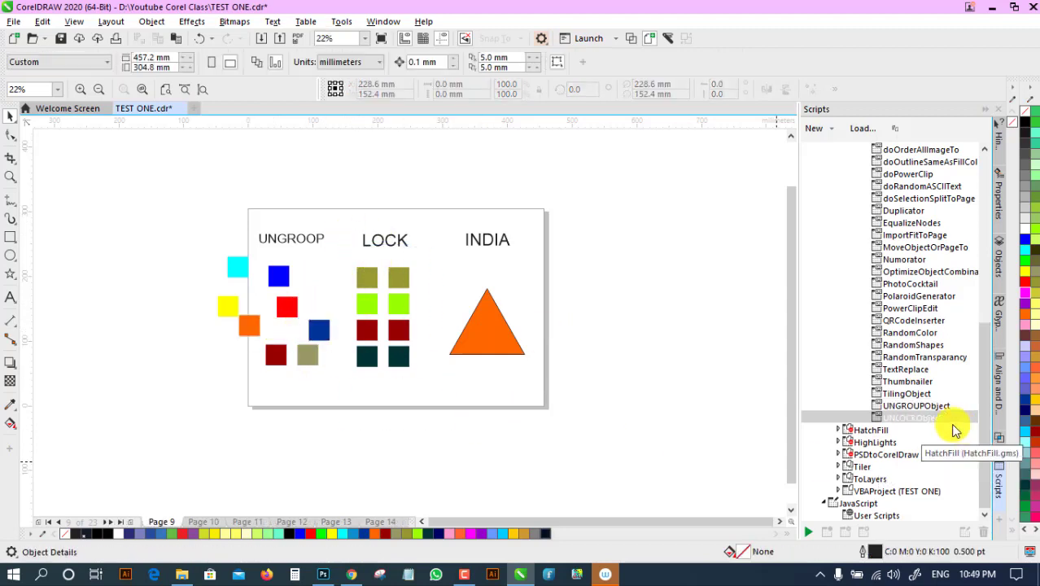
{"action": "double_click", "coordinate": [929, 418]}
{"action": "left_click_drag", "start_coordinate": [538, 217], "coordinate": [679, 160]}
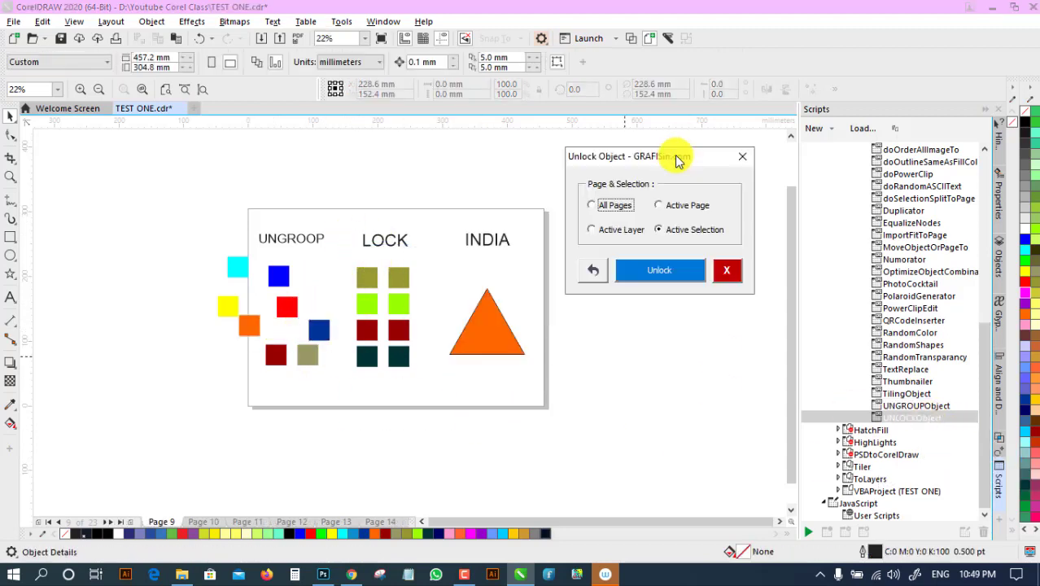
{"action": "left_click", "coordinate": [664, 270]}
{"action": "left_click", "coordinate": [569, 319]}
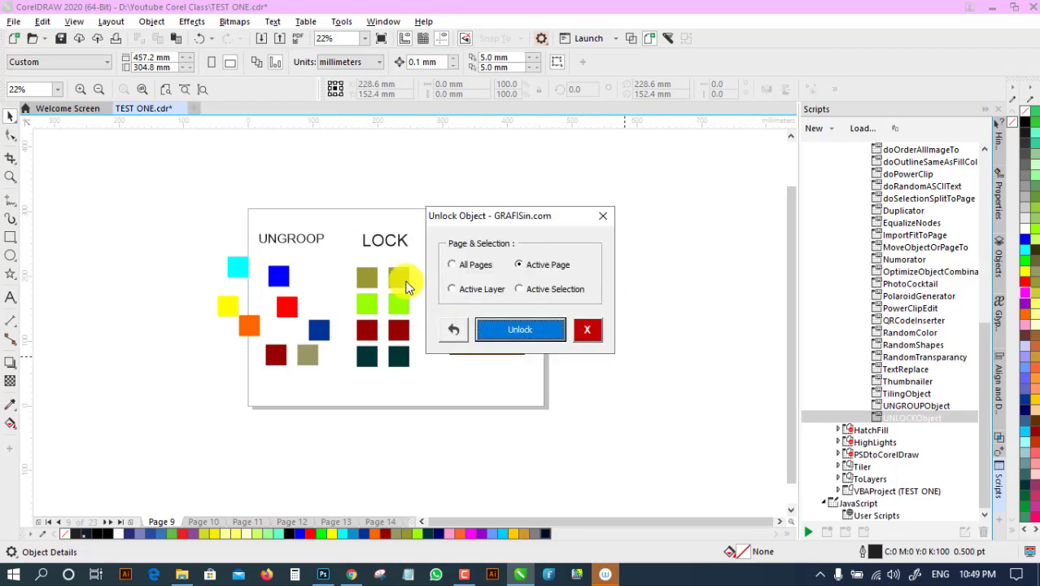
{"action": "left_click", "coordinate": [586, 328]}
Move two of the unlocked squares under LOCK to new positions.
{"action": "left_click_drag", "start_coordinate": [395, 275], "coordinate": [379, 307]}
{"action": "left_click_drag", "start_coordinate": [399, 333], "coordinate": [408, 340]}
{"action": "left_click", "coordinate": [400, 379]}
Run the PowerClipEdit macro on the circular photo on Page 11, with a value of 1 millimeter.
{"action": "left_click", "coordinate": [410, 332]}
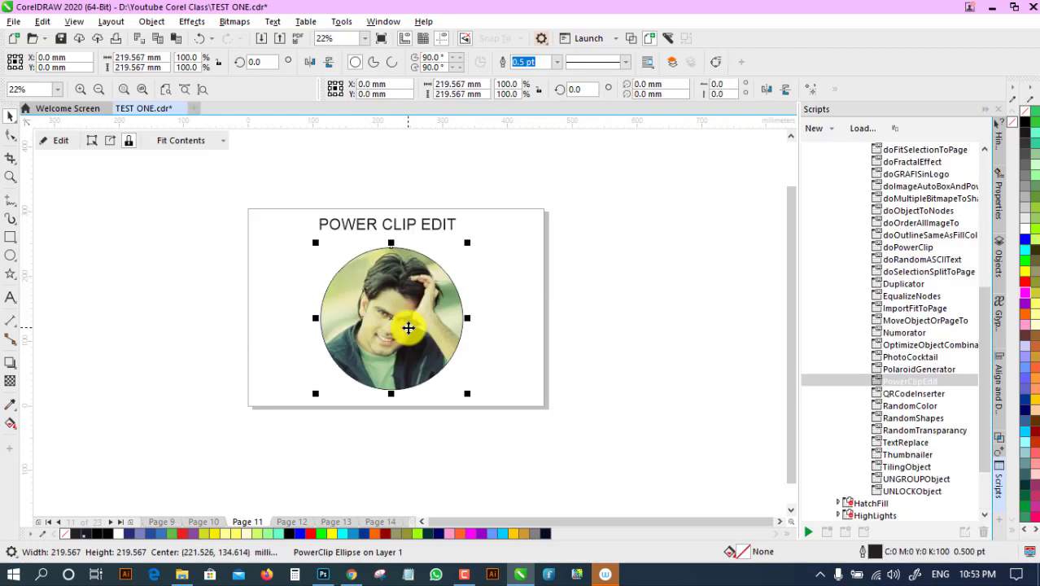
{"action": "left_click", "coordinate": [920, 381]}
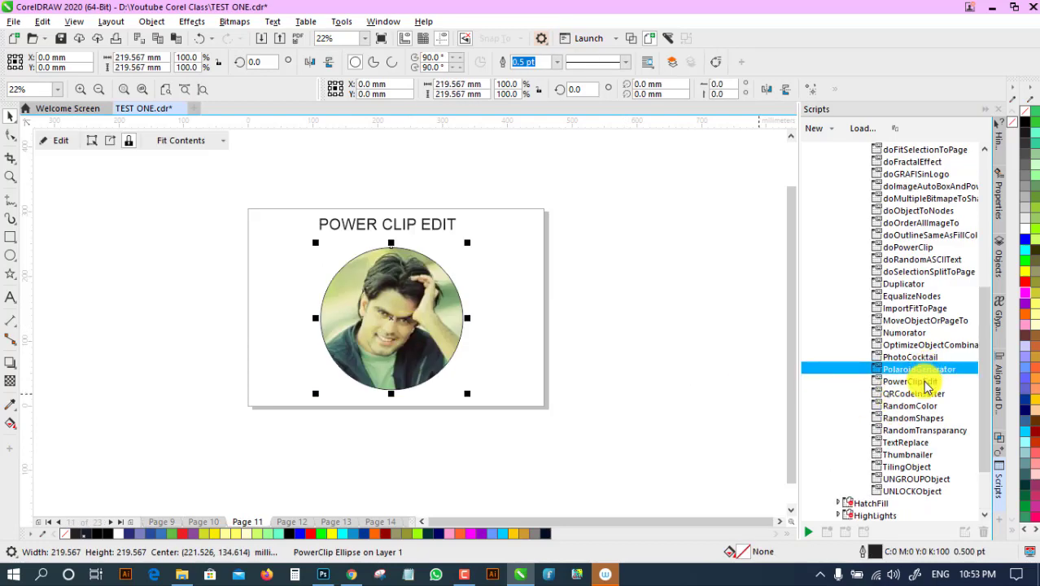
{"action": "double_click", "coordinate": [920, 381]}
{"action": "left_click_drag", "start_coordinate": [558, 232], "coordinate": [748, 133]}
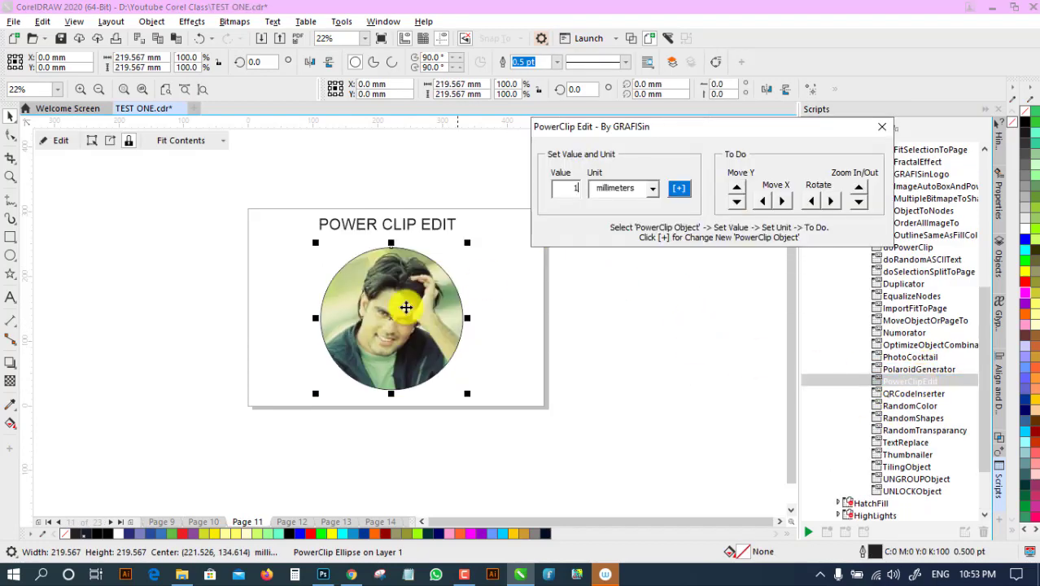
{"action": "left_click", "coordinate": [417, 315]}
Shift the photo inside the circular PowerClip up and back down along Y in 1 mm increments.
{"action": "left_click", "coordinate": [739, 189]}
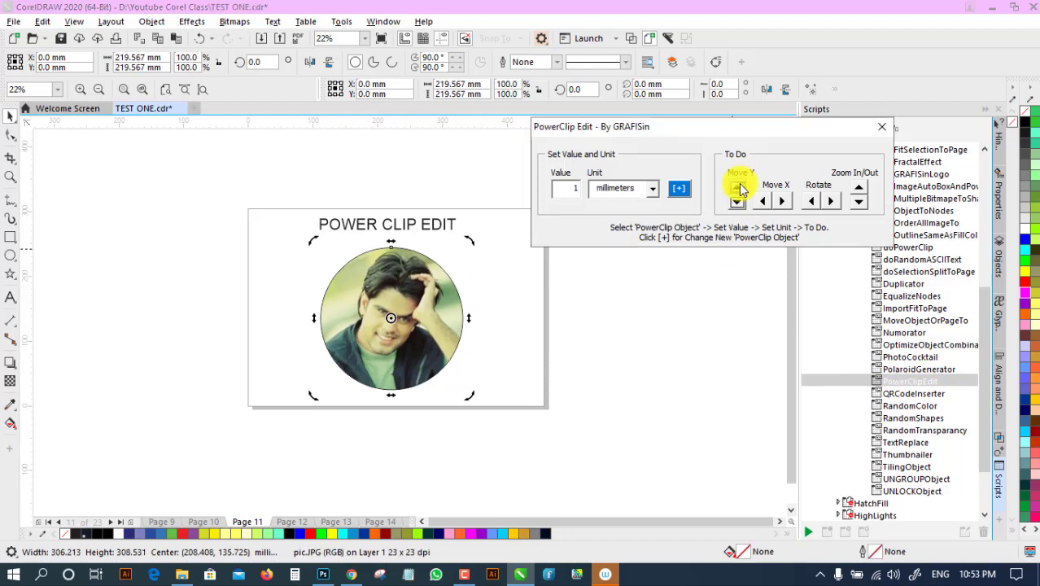
{"action": "left_click", "coordinate": [739, 189]}
{"action": "left_click", "coordinate": [739, 189]}
{"action": "left_click", "coordinate": [738, 205]}
{"action": "left_click", "coordinate": [738, 205]}
{"action": "left_click", "coordinate": [739, 204]}
{"action": "left_click", "coordinate": [737, 201]}
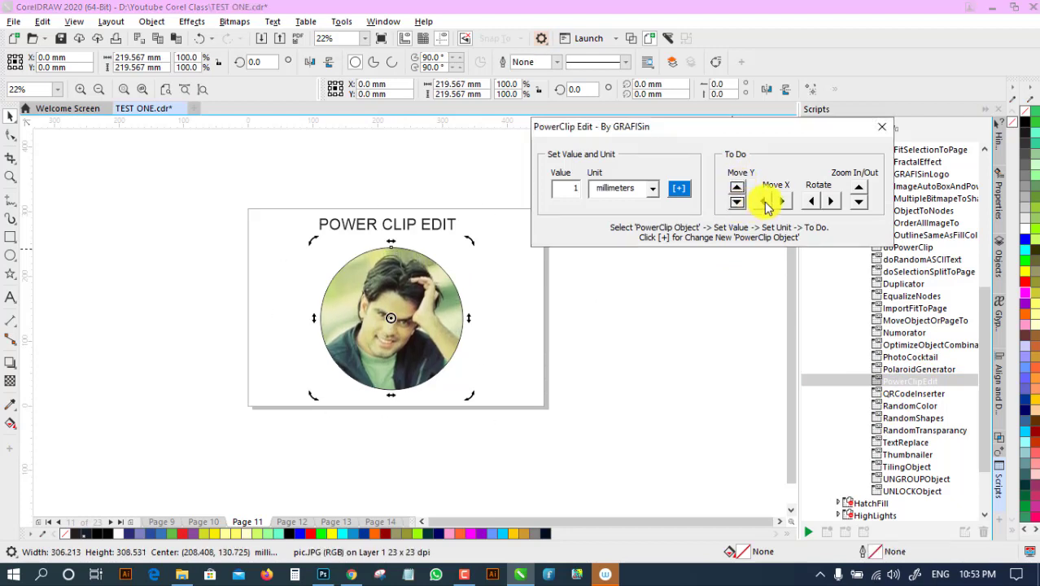
Shift the photo inside the circular PowerClip left and back right along X in 1 mm increments.
{"action": "left_click", "coordinate": [763, 201]}
{"action": "left_click", "coordinate": [763, 201]}
{"action": "left_click", "coordinate": [763, 201]}
{"action": "left_click", "coordinate": [781, 201]}
{"action": "left_click", "coordinate": [783, 202]}
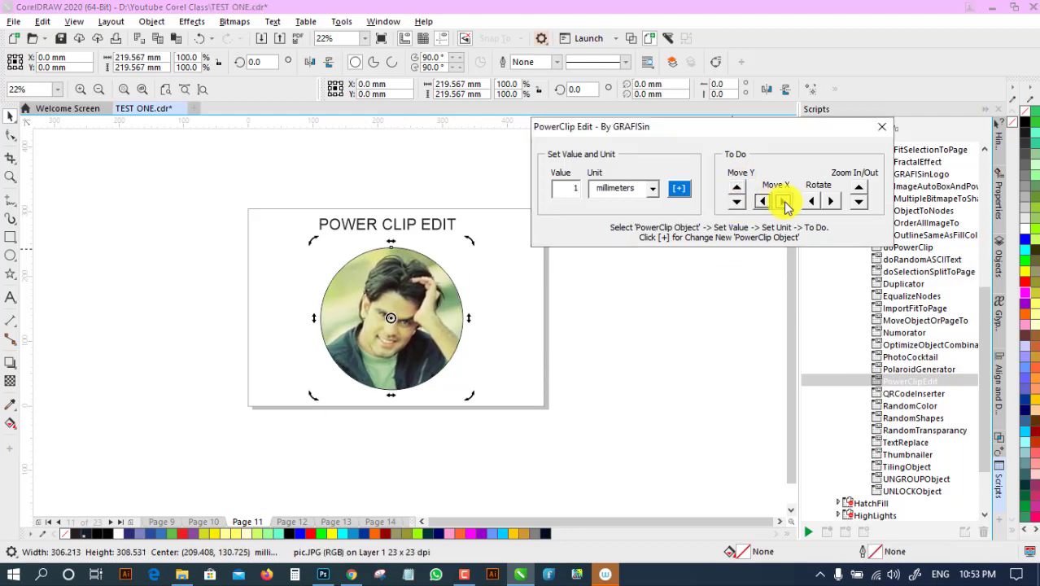
{"action": "left_click", "coordinate": [783, 201]}
Rotate the photo inside the circular PowerClip in both directions with PowerClip Edit.
{"action": "left_click", "coordinate": [813, 203]}
{"action": "left_click", "coordinate": [816, 204]}
{"action": "left_click", "coordinate": [817, 203]}
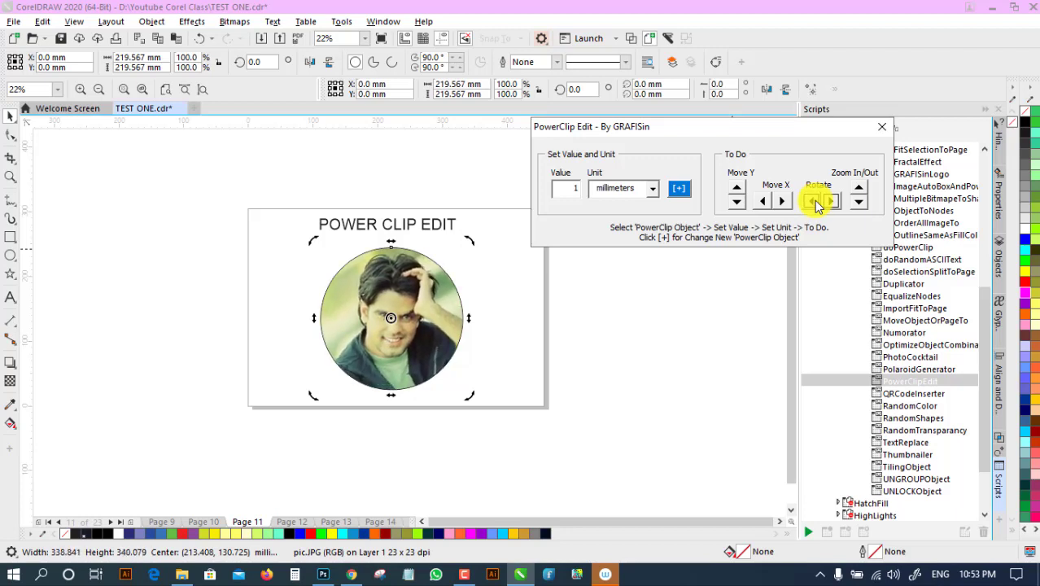
{"action": "left_click", "coordinate": [828, 202]}
{"action": "left_click", "coordinate": [828, 202]}
{"action": "left_click", "coordinate": [830, 207]}
{"action": "left_click", "coordinate": [814, 203]}
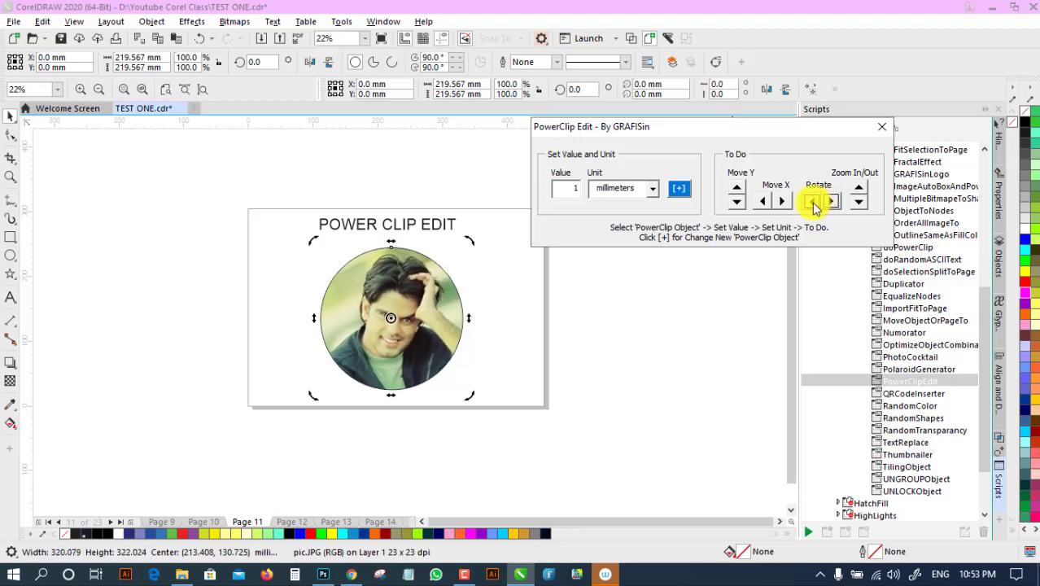
{"action": "left_click", "coordinate": [814, 205]}
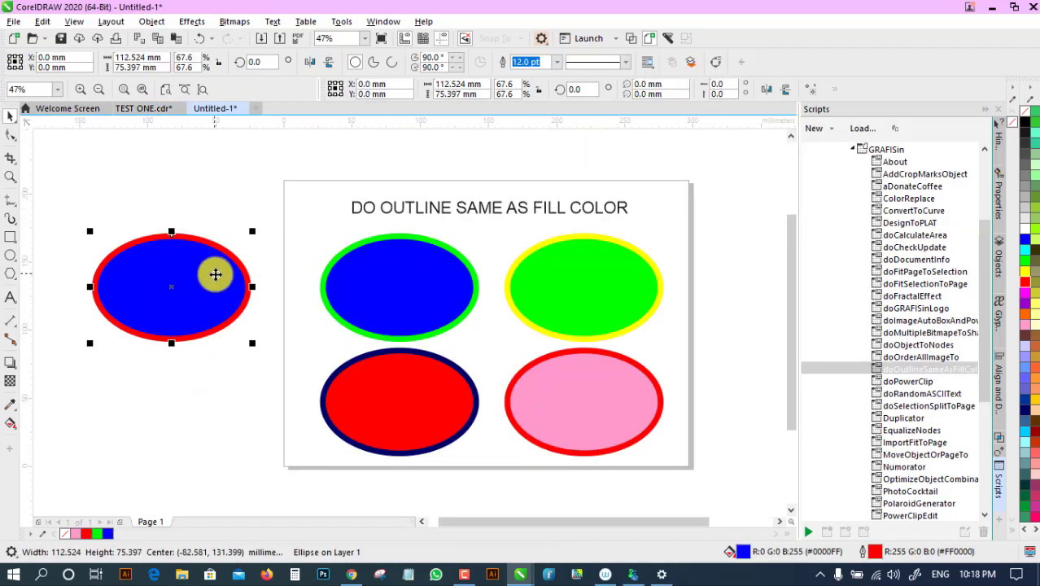
Try the doOutlineSameAsFillColor macro on the outlined ellipses in Untitled-1, and undo the result.
{"action": "left_click", "coordinate": [902, 370]}
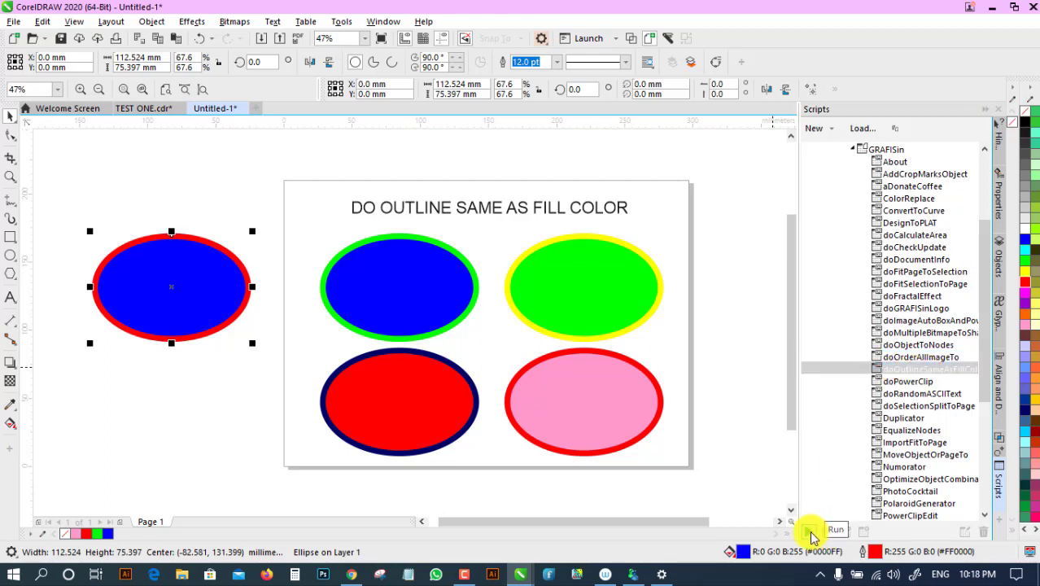
{"action": "left_click", "coordinate": [809, 531]}
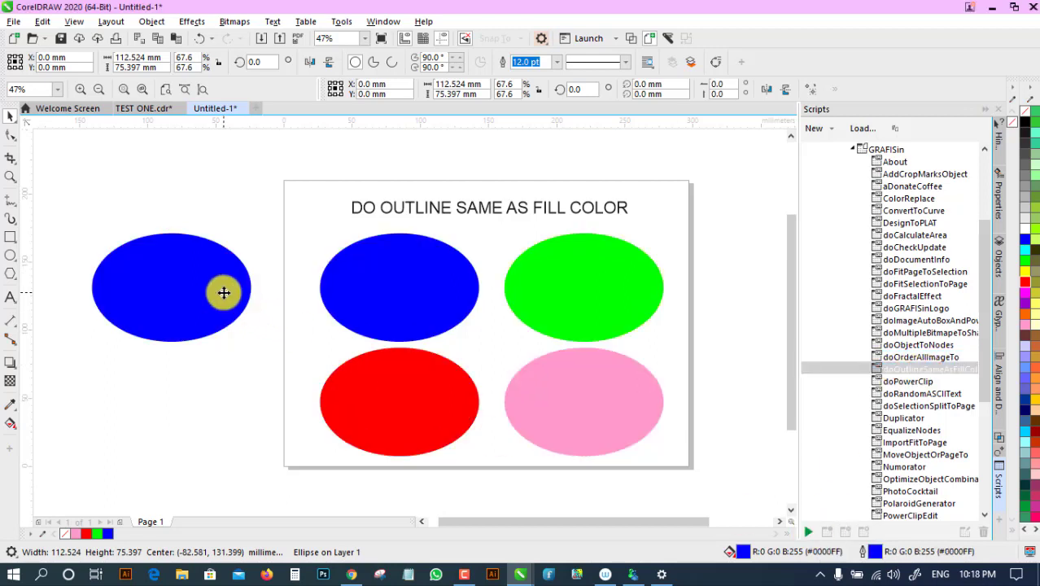
{"action": "key", "text": "ctrl+z"}
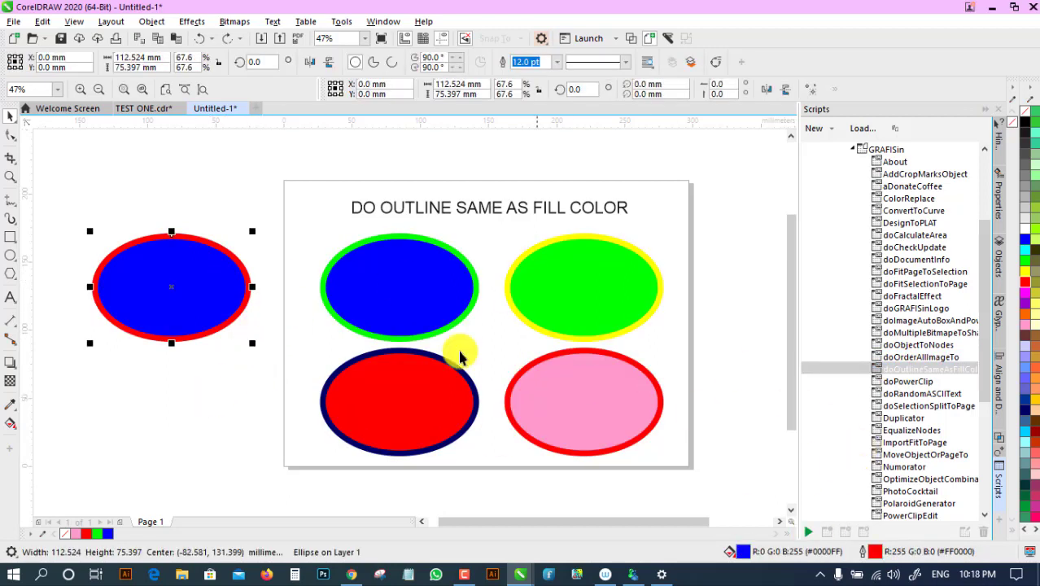
Move the four ellipses off the page, place the red-outlined blue ellipse on it, and run doOutlineSameAsFillColor again.
{"action": "left_click_drag", "start_coordinate": [285, 216], "coordinate": [670, 459]}
{"action": "left_click_drag", "start_coordinate": [369, 364], "coordinate": [754, 383]}
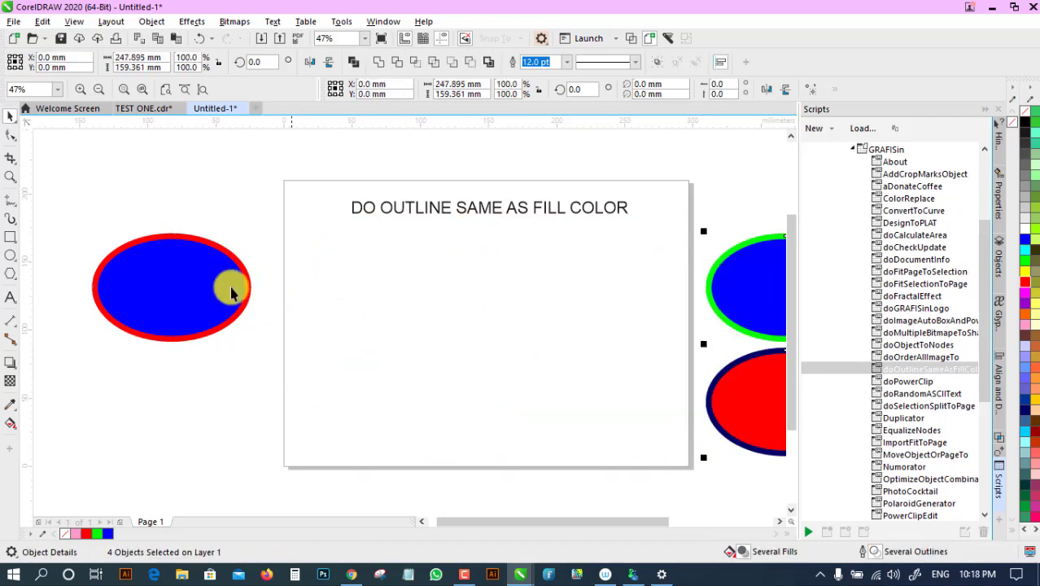
{"action": "left_click_drag", "start_coordinate": [196, 286], "coordinate": [456, 347]}
{"action": "left_click", "coordinate": [809, 532]}
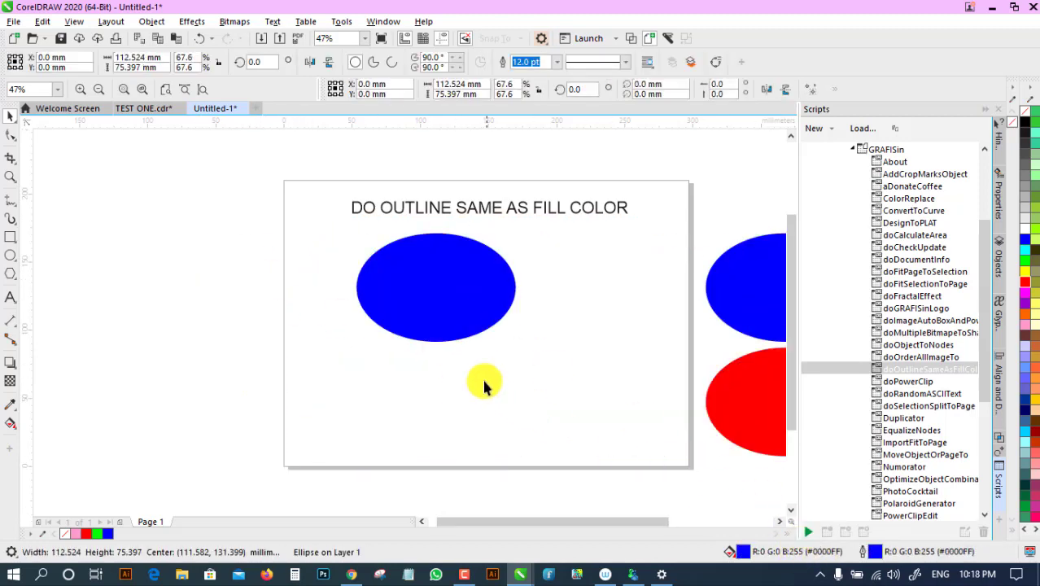
{"action": "left_click", "coordinate": [483, 385]}
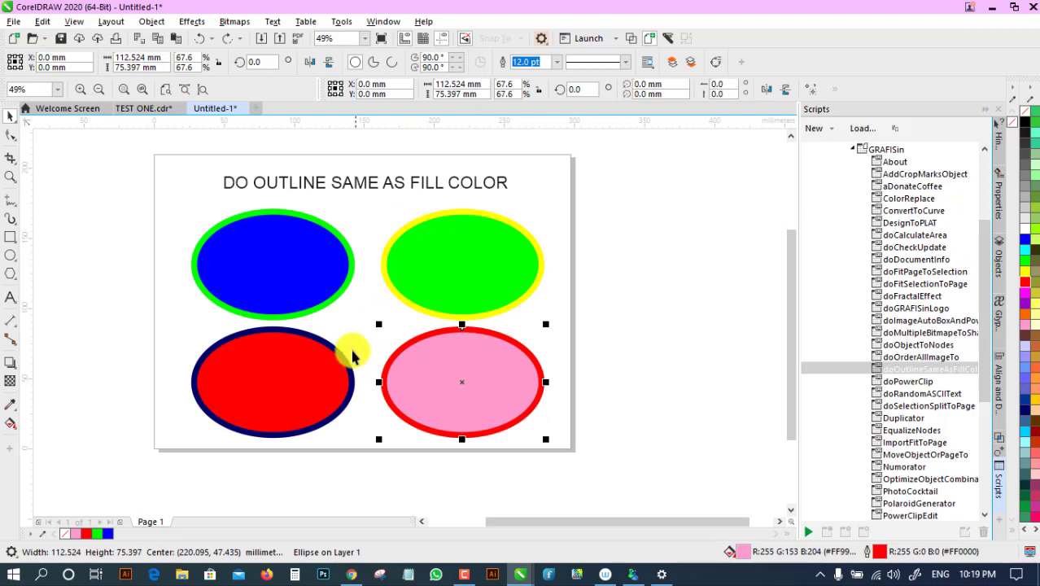
Match the outlines of the four ellipses on the page to their fills with the doOutlineSameAsFillColor macro.
{"action": "left_click", "coordinate": [270, 262]}
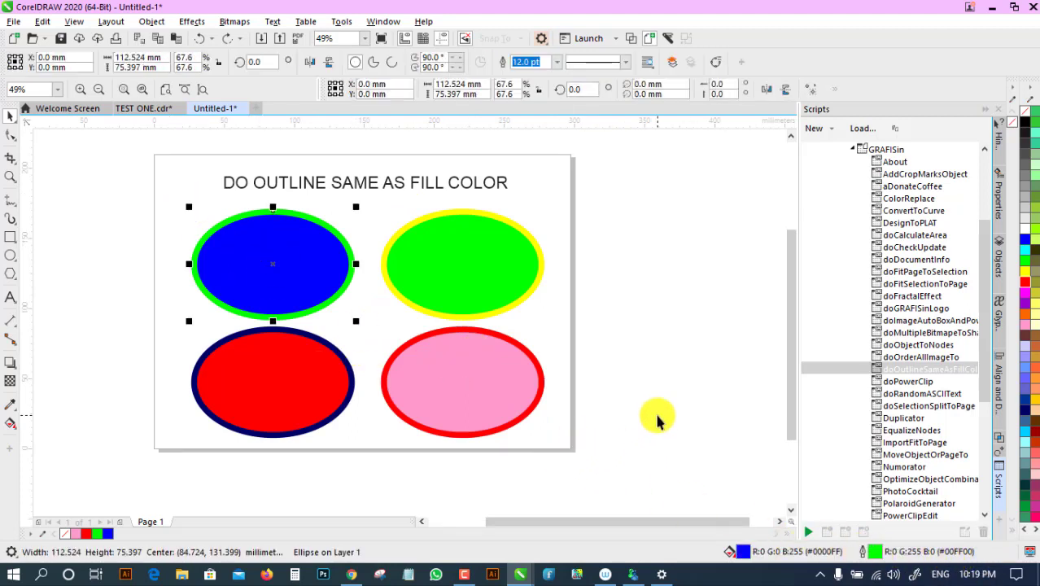
{"action": "left_click", "coordinate": [186, 212]}
{"action": "left_click_drag", "start_coordinate": [548, 383], "coordinate": [561, 399]}
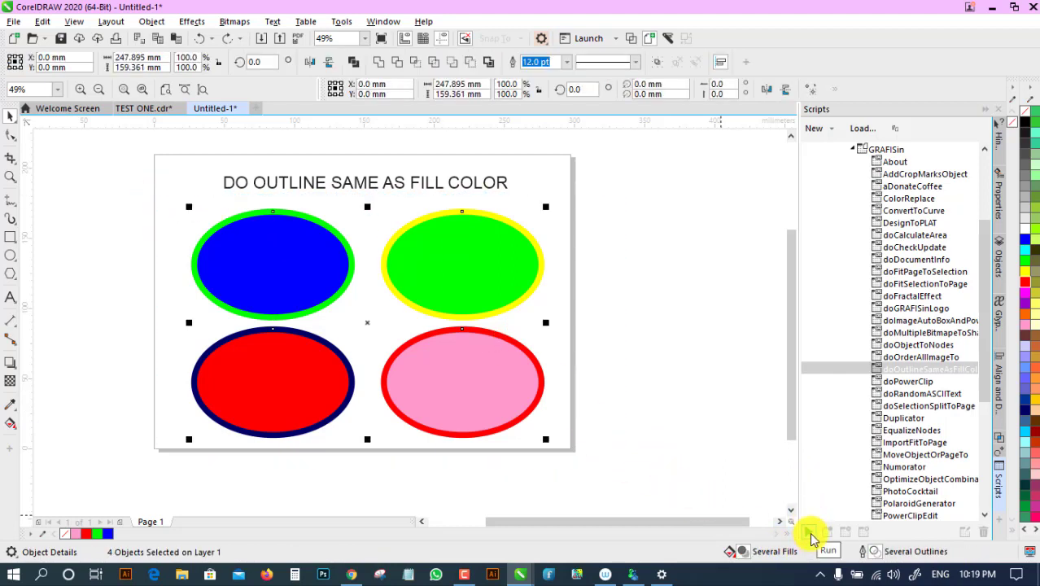
{"action": "left_click", "coordinate": [812, 537]}
{"action": "left_click", "coordinate": [505, 234]}
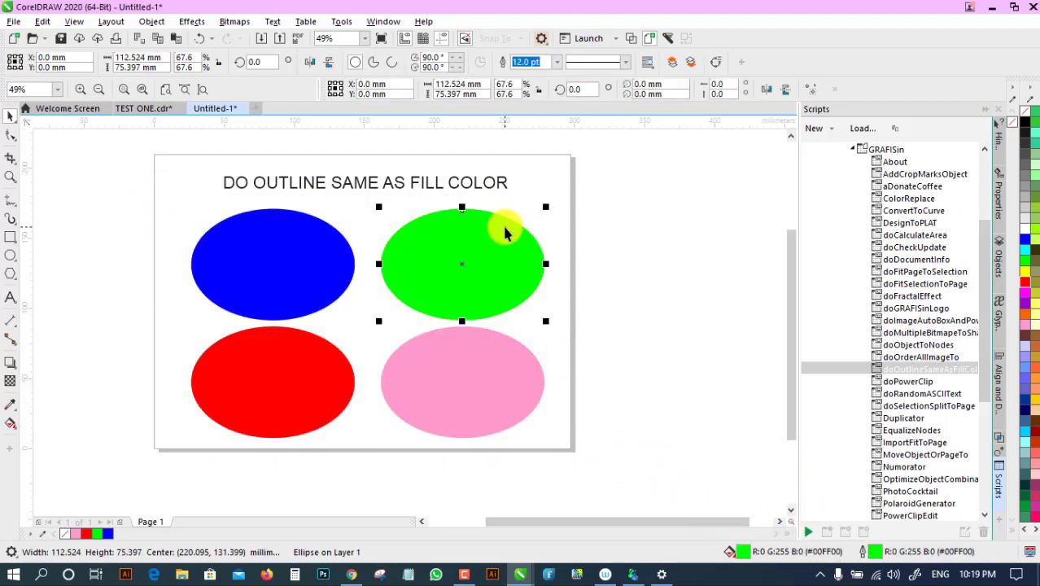
{"action": "left_click", "coordinate": [625, 280]}
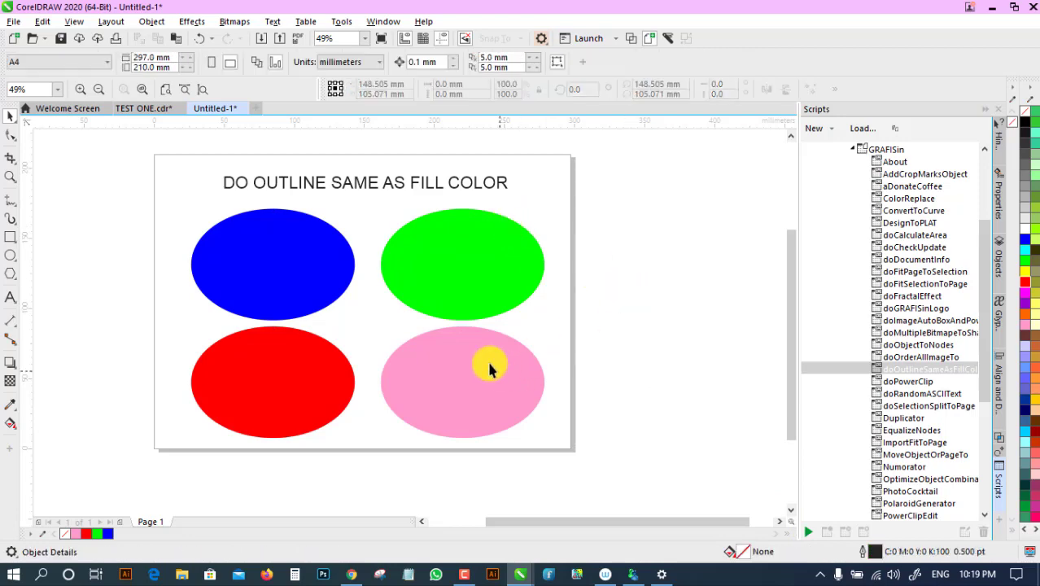
Switch to the TEST ONE.cdr document, clear the selection and go to Page 13.
{"action": "left_click", "coordinate": [130, 111]}
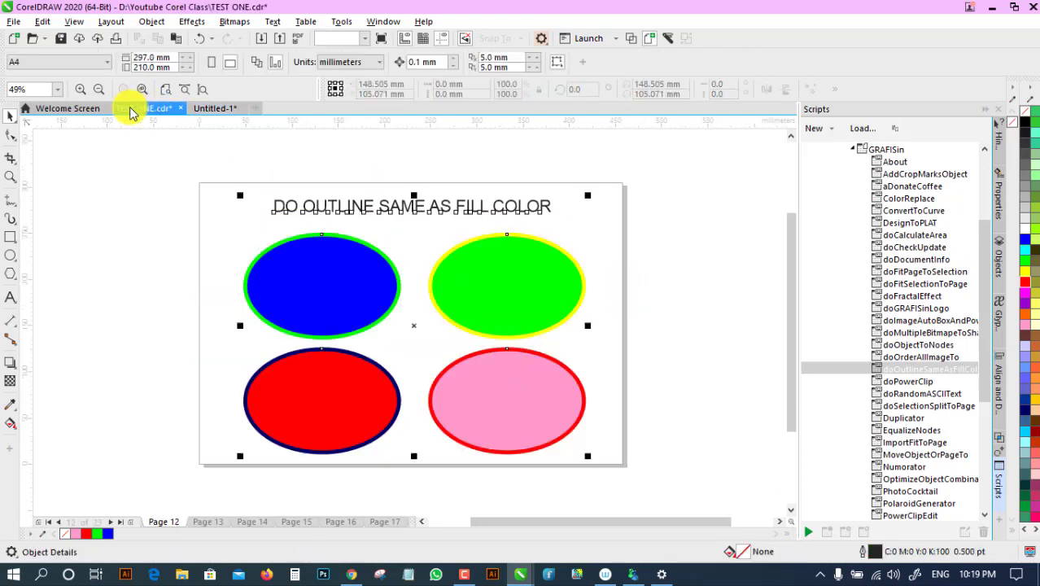
{"action": "left_click", "coordinate": [186, 261]}
{"action": "left_click", "coordinate": [205, 521]}
Run the Image Auto Box and PowerClip macro on each of the three photos separately, from largest to smallest.
{"action": "left_click", "coordinate": [908, 322]}
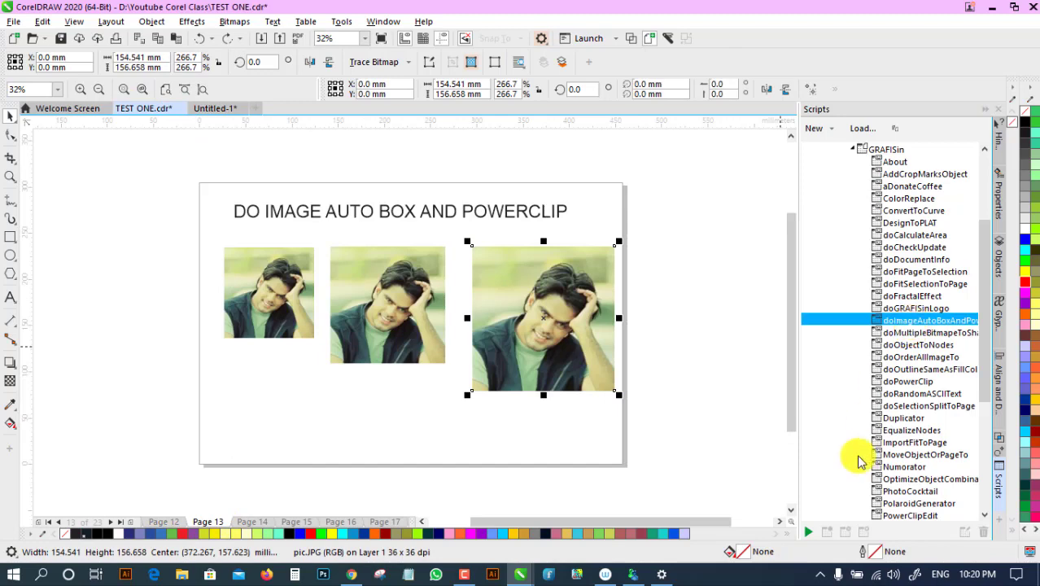
{"action": "left_click", "coordinate": [809, 532]}
{"action": "left_click", "coordinate": [401, 296]}
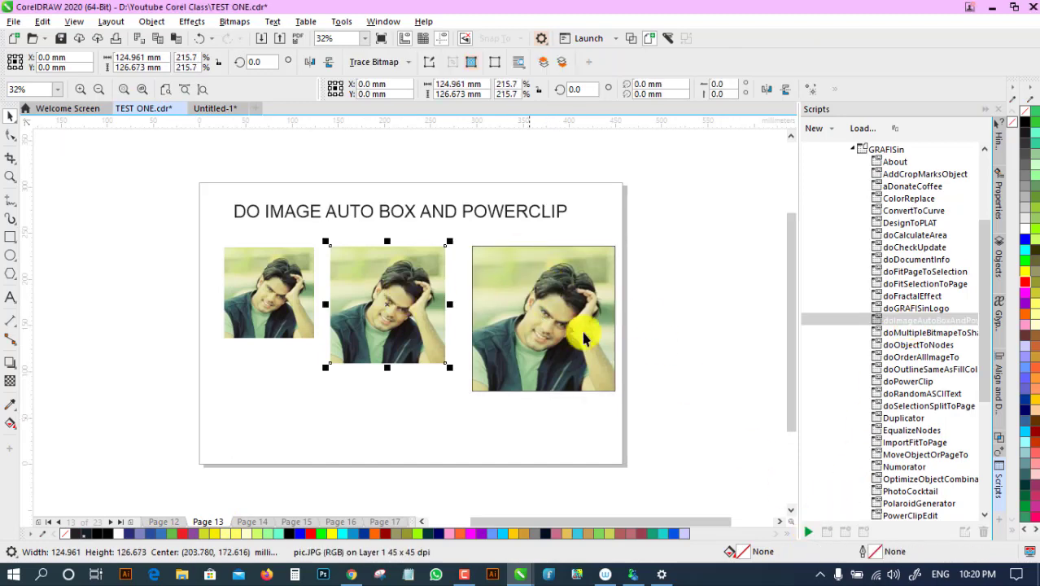
{"action": "left_click", "coordinate": [809, 531]}
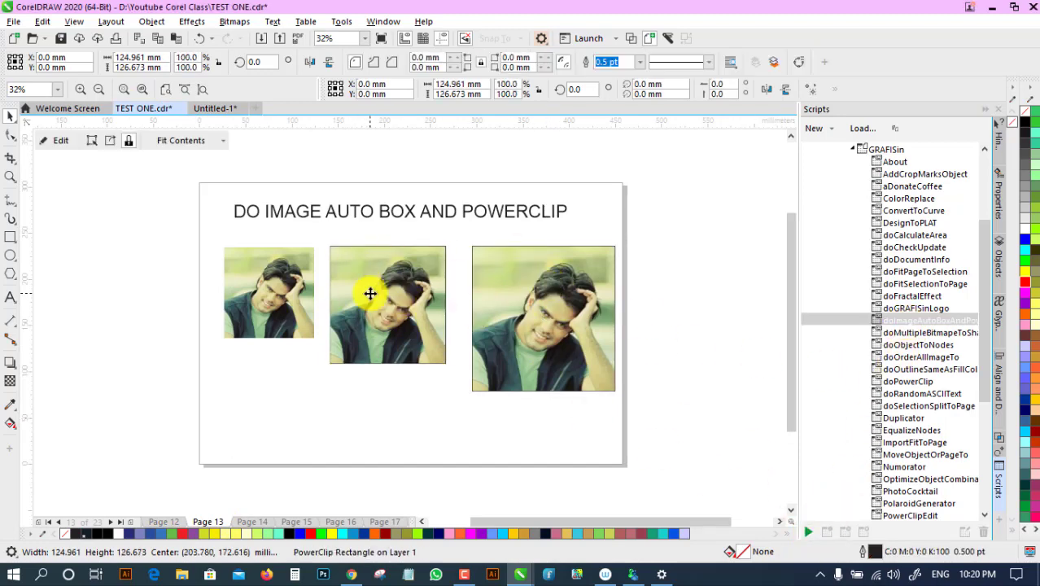
{"action": "left_click", "coordinate": [284, 282]}
{"action": "left_click", "coordinate": [813, 534]}
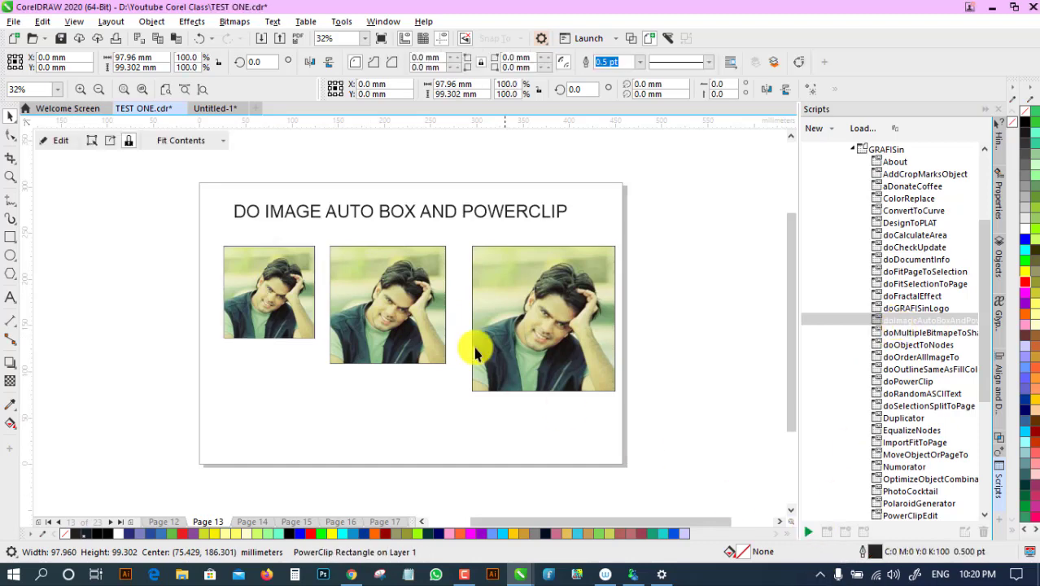
{"action": "left_click", "coordinate": [434, 437]}
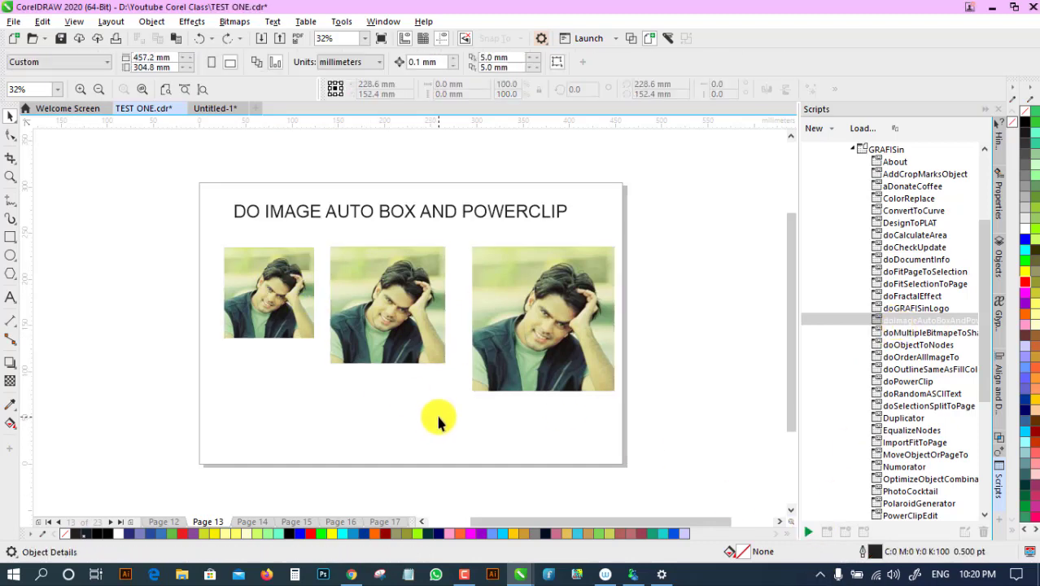
Box and PowerClip all three photos at once with the Image Auto Box and PowerClip macro.
{"action": "left_click_drag", "start_coordinate": [173, 220], "coordinate": [656, 434]}
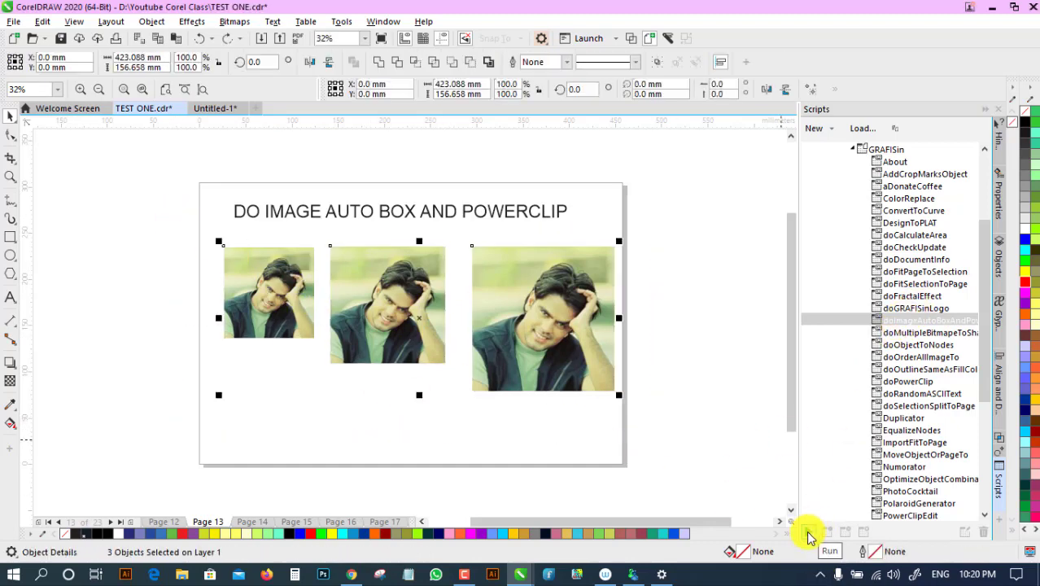
{"action": "left_click", "coordinate": [809, 534]}
{"action": "left_click", "coordinate": [664, 351]}
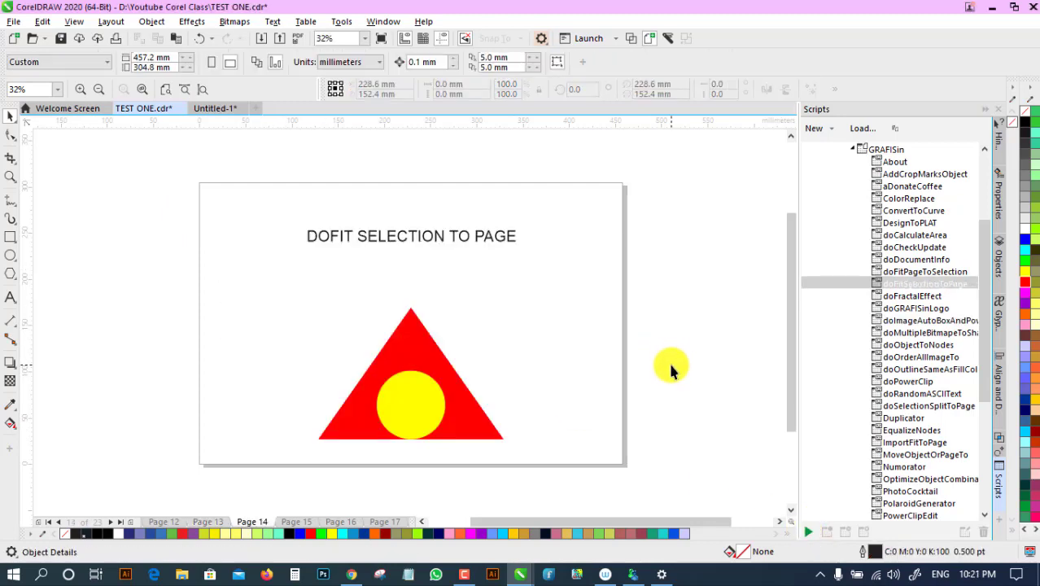
Move the DOFIT SELECTION TO PAGE heading above the page on Page 14 and shift the triangle group upward.
{"action": "left_click", "coordinate": [366, 375]}
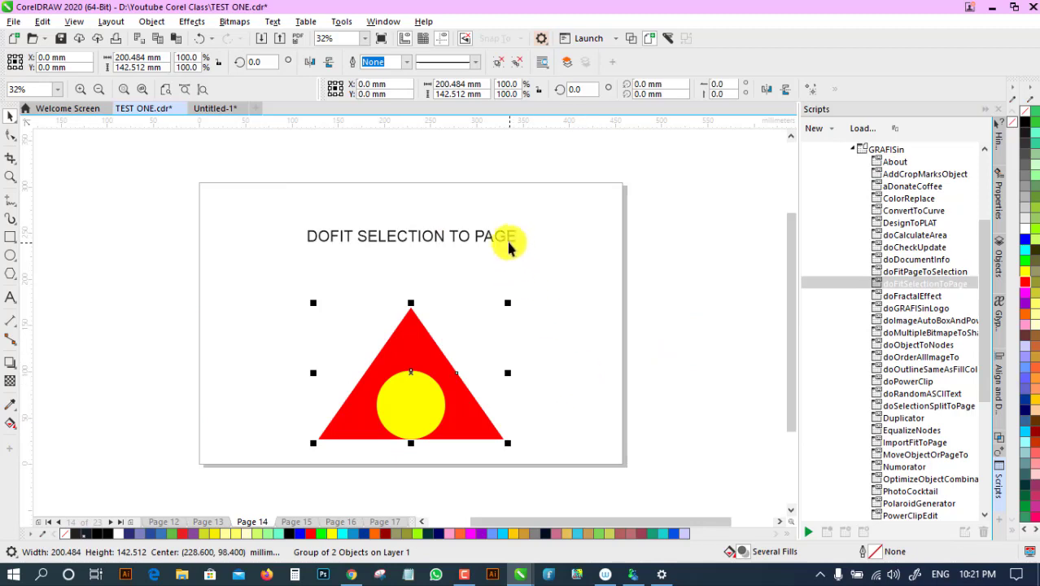
{"action": "left_click_drag", "start_coordinate": [504, 238], "coordinate": [499, 153]}
{"action": "left_click", "coordinate": [400, 379]}
{"action": "left_click_drag", "start_coordinate": [399, 379], "coordinate": [414, 344]}
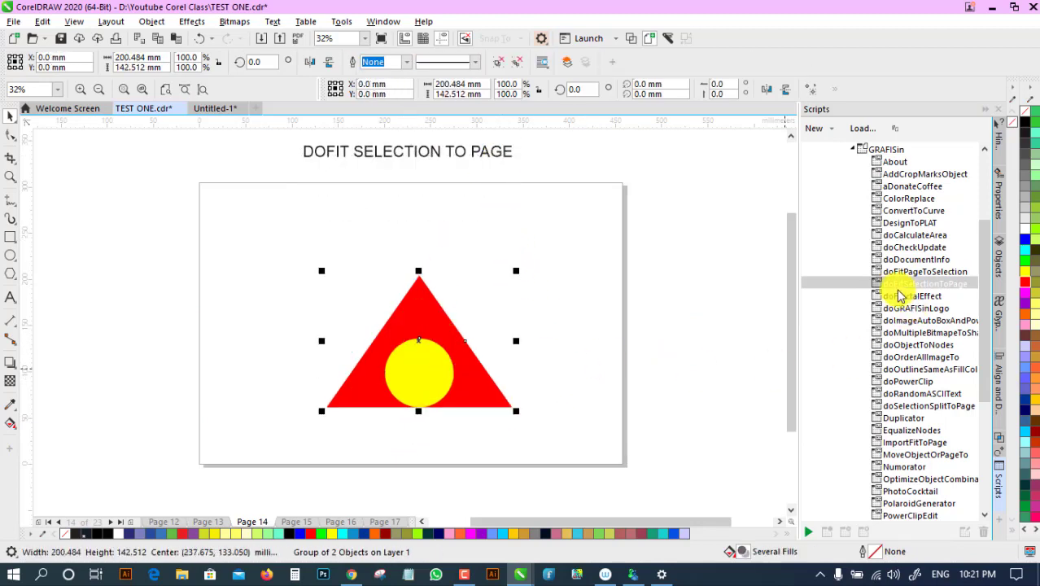
Fit the triangle group to the page with the doFitSelectionToPage macro, using value 0 (Normal).
{"action": "left_click", "coordinate": [901, 283]}
{"action": "left_click", "coordinate": [808, 531]}
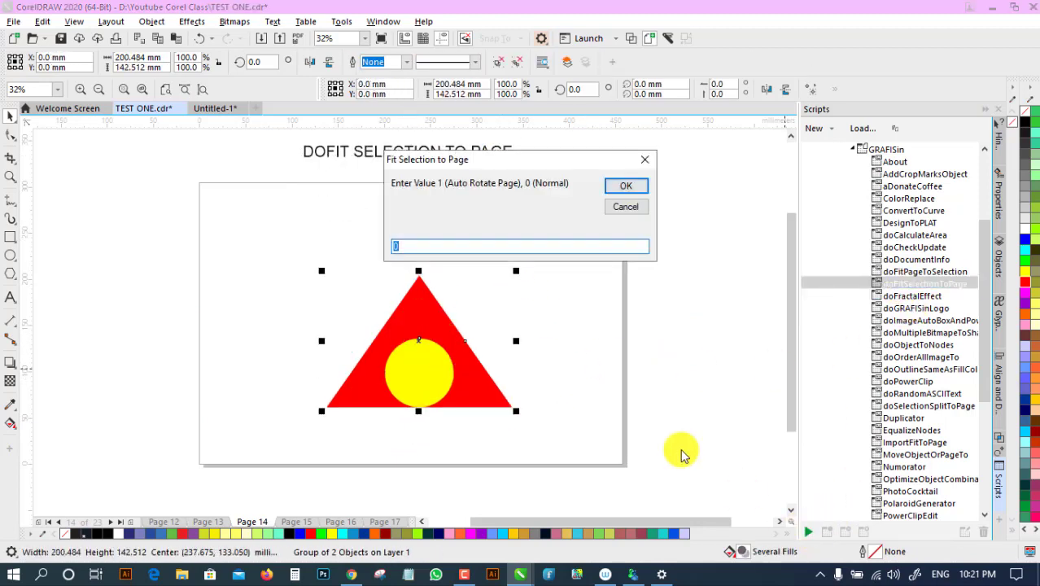
{"action": "left_click", "coordinate": [625, 187]}
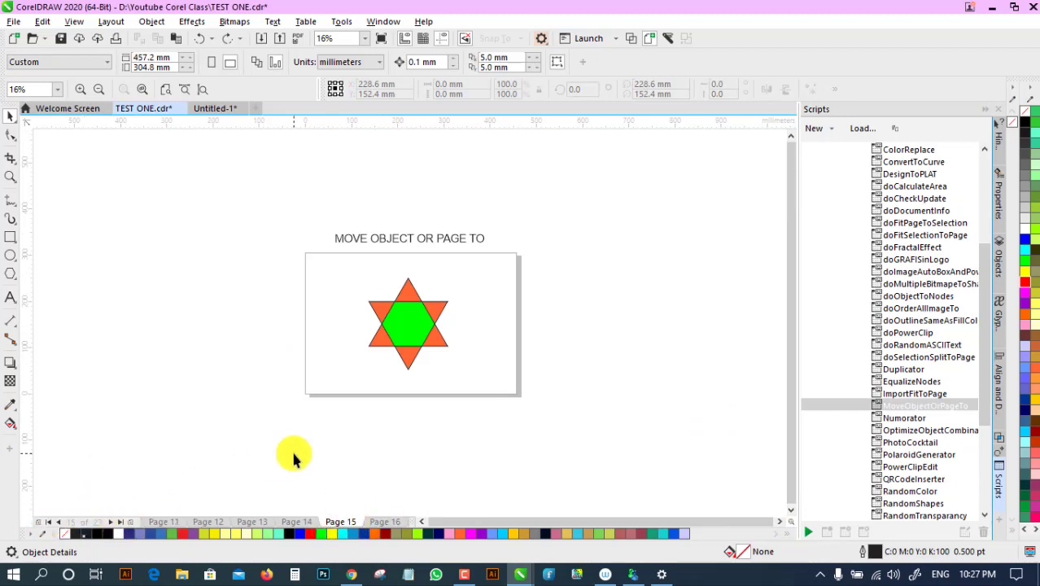
Select all objects on Page 15 and move the active page with its contents to First Of Page using the MoveObjectOrPageTo macro.
{"action": "key", "text": "ctrl+a"}
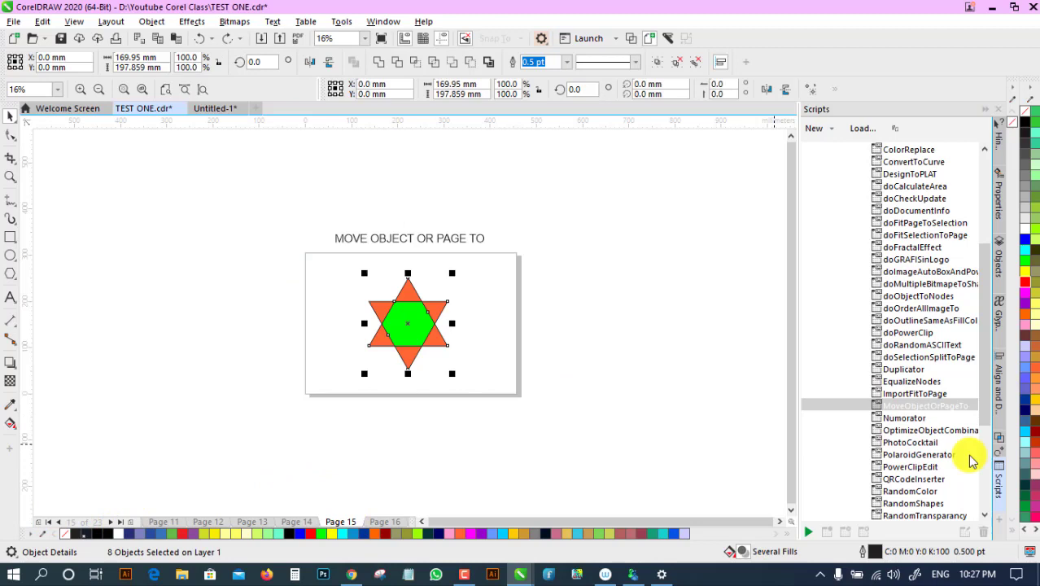
{"action": "left_click", "coordinate": [928, 405]}
{"action": "left_click", "coordinate": [808, 531]}
{"action": "left_click_drag", "start_coordinate": [239, 65], "coordinate": [749, 68]}
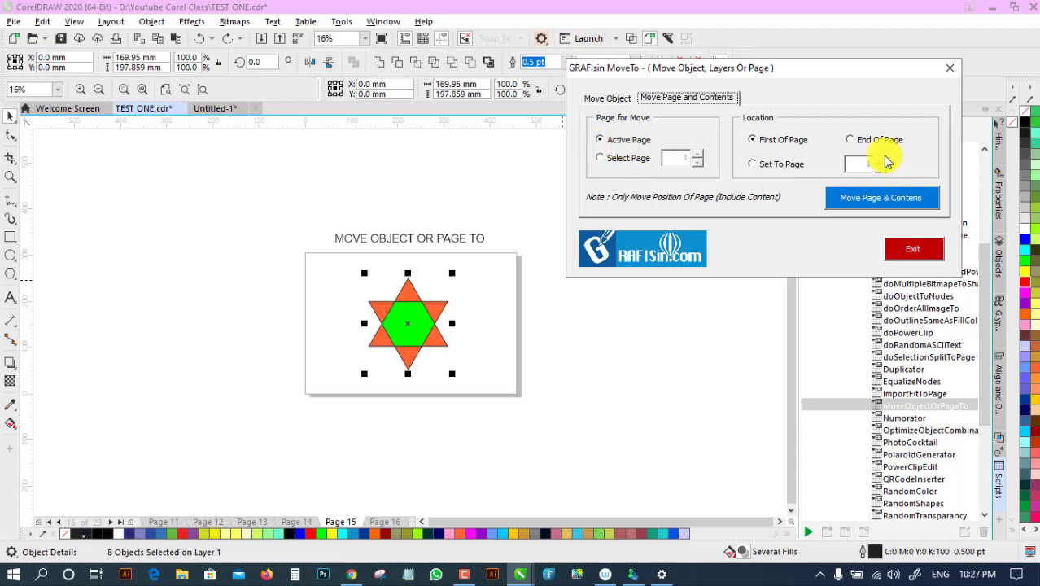
{"action": "left_click", "coordinate": [869, 204]}
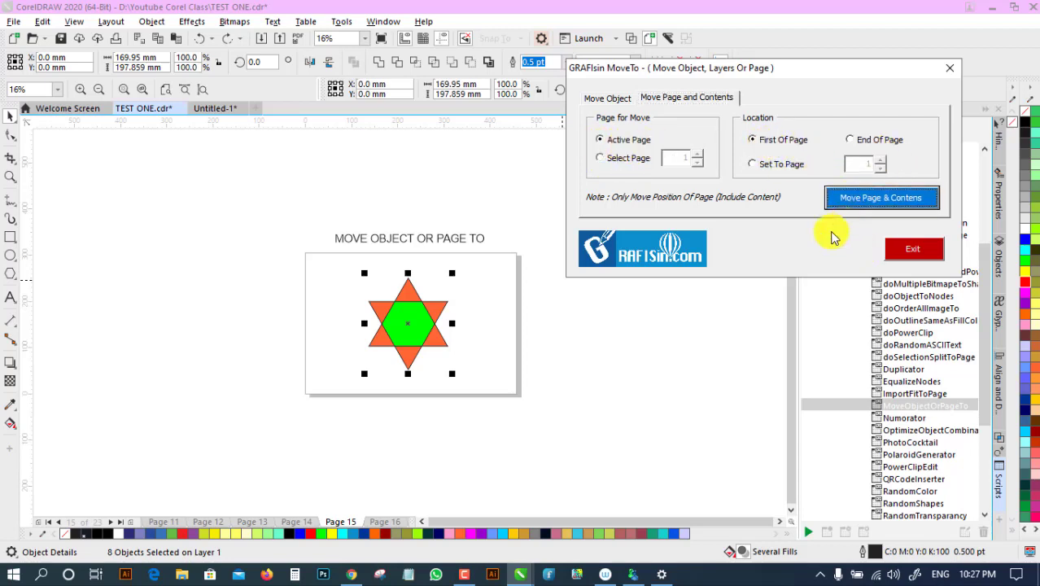
{"action": "left_click", "coordinate": [873, 204]}
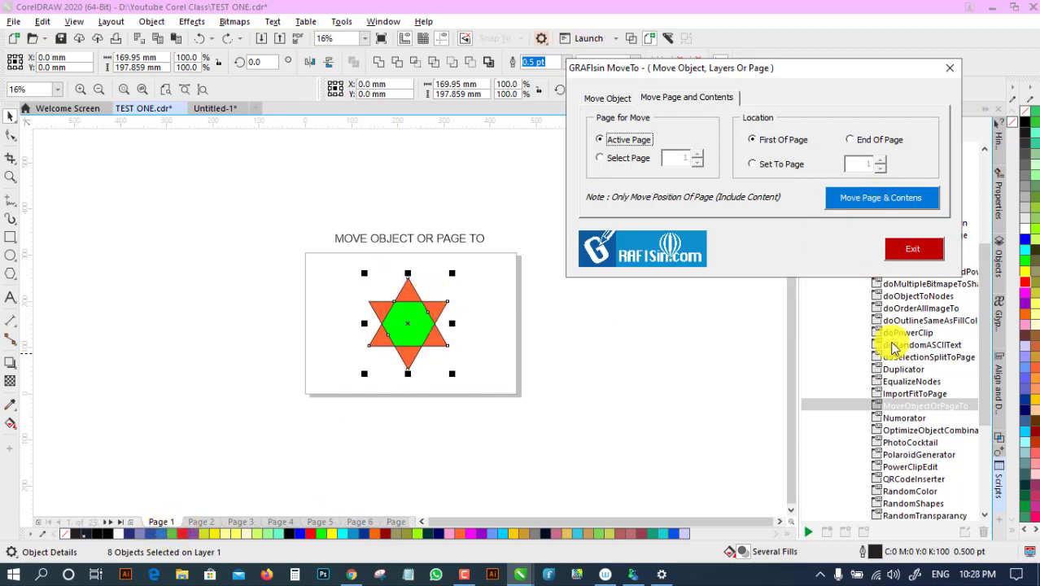
{"action": "left_click", "coordinate": [922, 253]}
{"action": "left_click", "coordinate": [600, 353]}
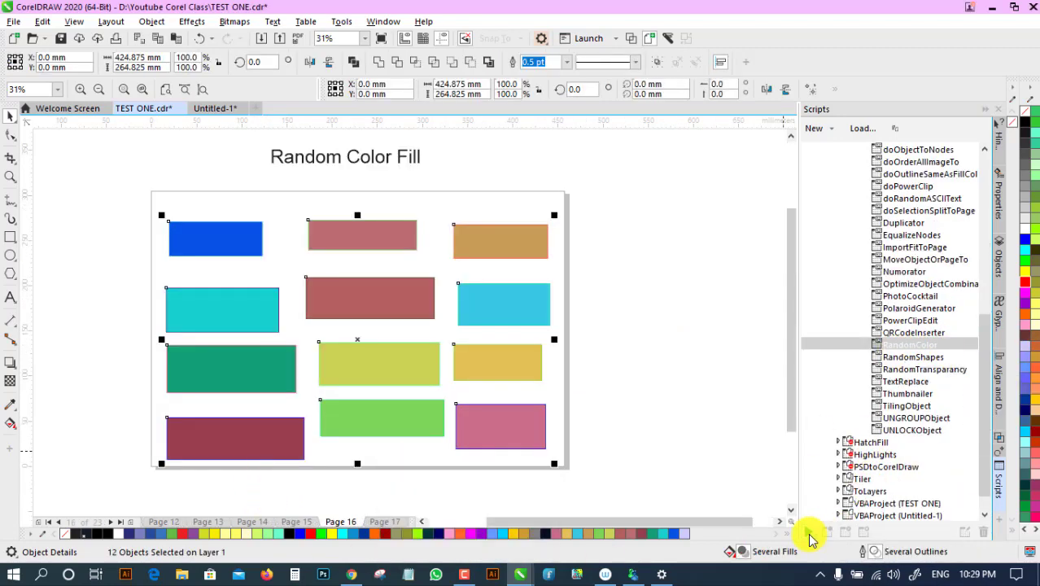
Fill the twelve rectangles on Page 16 with random colors using the RandomColor macro, set to Active Selection and RGB mode.
{"action": "left_click", "coordinate": [810, 536]}
{"action": "left_click_drag", "start_coordinate": [519, 152], "coordinate": [750, 140]}
{"action": "left_click", "coordinate": [605, 420]}
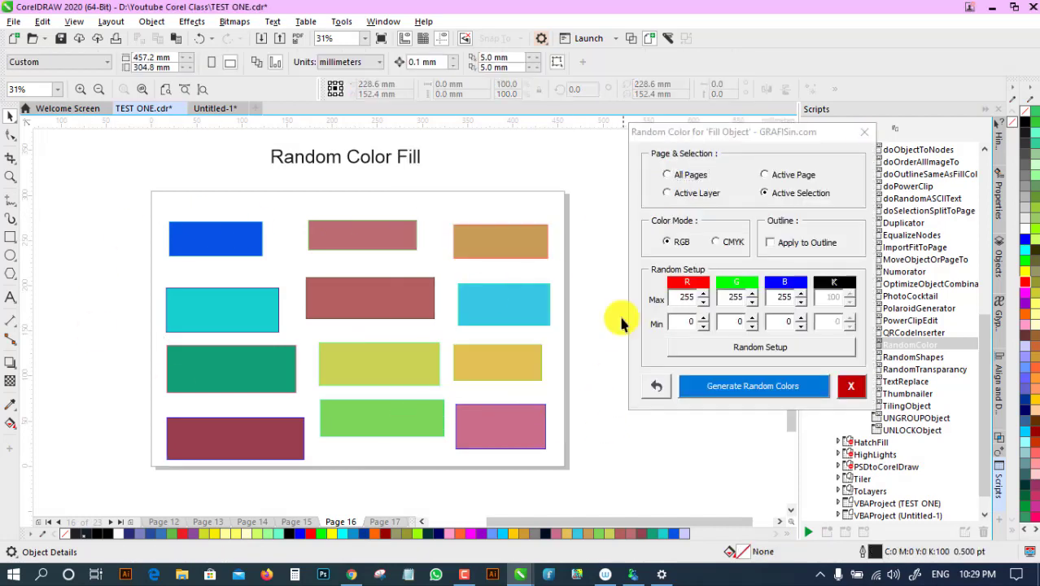
{"action": "left_click_drag", "start_coordinate": [123, 194], "coordinate": [583, 484]}
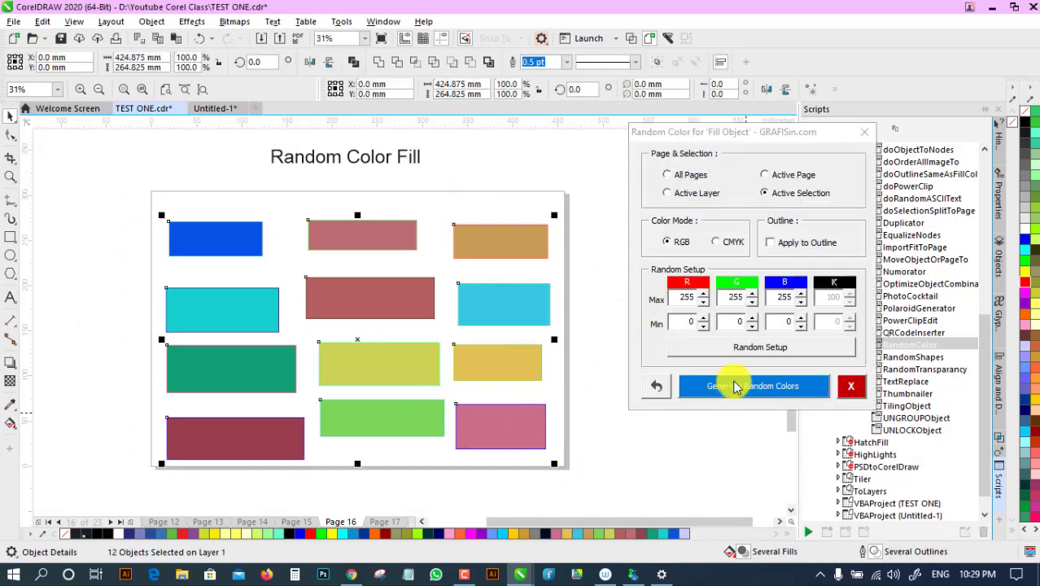
{"action": "left_click", "coordinate": [748, 386]}
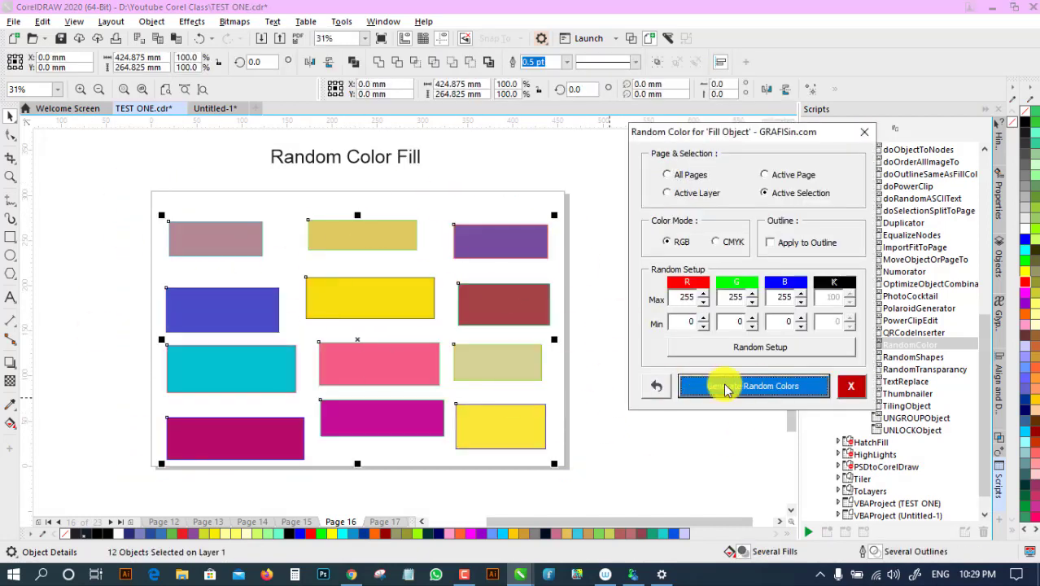
Regenerate the random fill colors of the selected rectangles repeatedly to cycle through different color combinations.
{"action": "left_click", "coordinate": [727, 389]}
{"action": "left_click", "coordinate": [781, 388]}
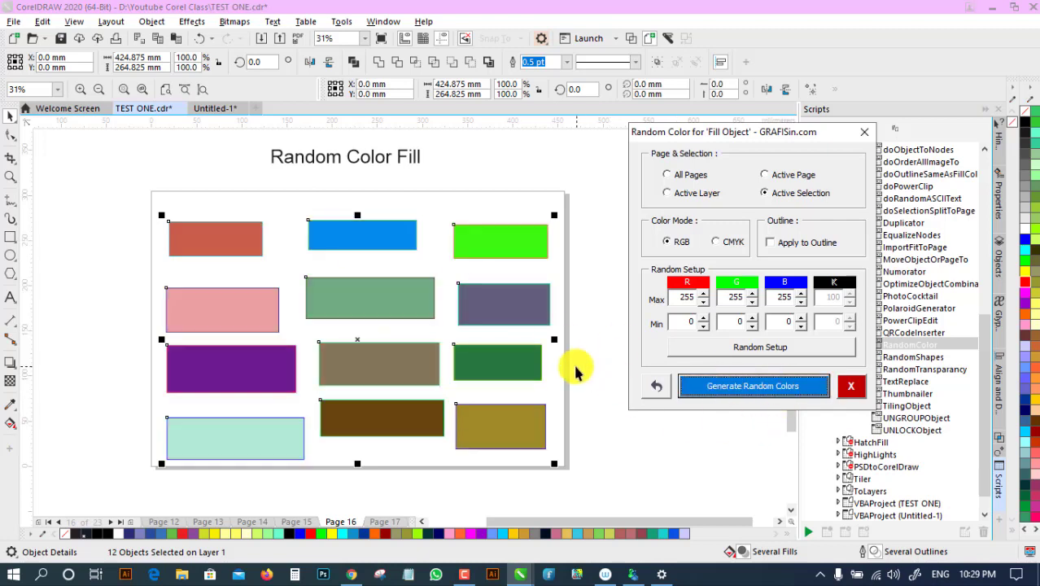
{"action": "left_click", "coordinate": [806, 395]}
{"action": "left_click", "coordinate": [808, 398]}
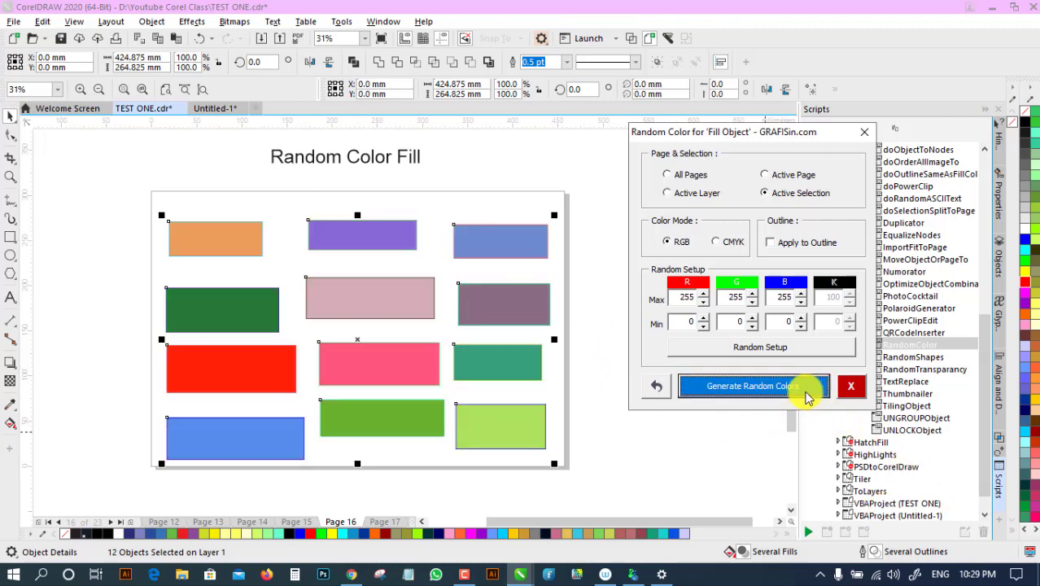
{"action": "left_click", "coordinate": [807, 397]}
{"action": "left_click", "coordinate": [807, 398]}
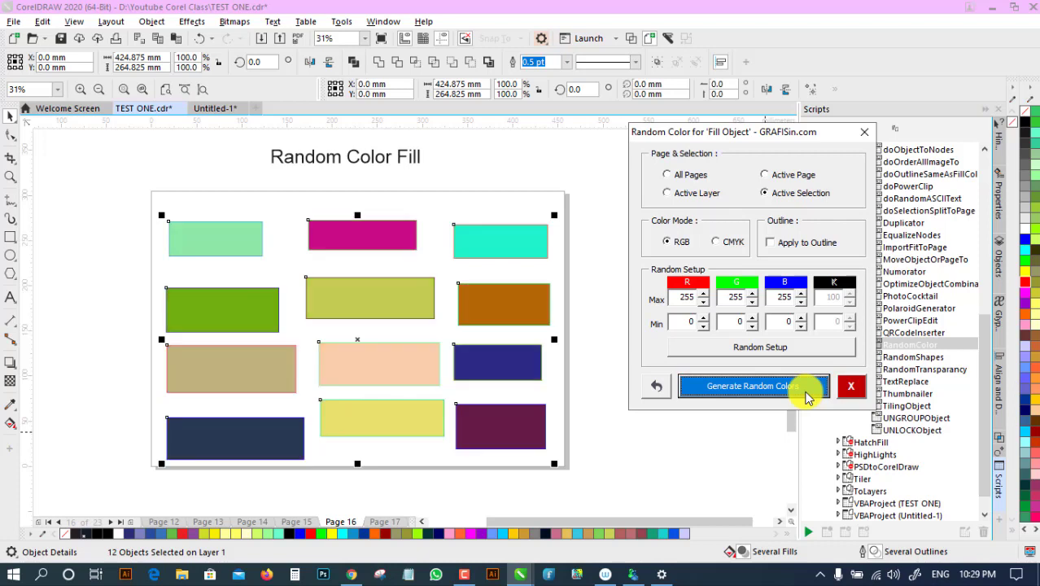
{"action": "left_click", "coordinate": [807, 397]}
{"action": "left_click", "coordinate": [807, 397]}
{"action": "left_click", "coordinate": [808, 397]}
{"action": "left_click", "coordinate": [808, 397]}
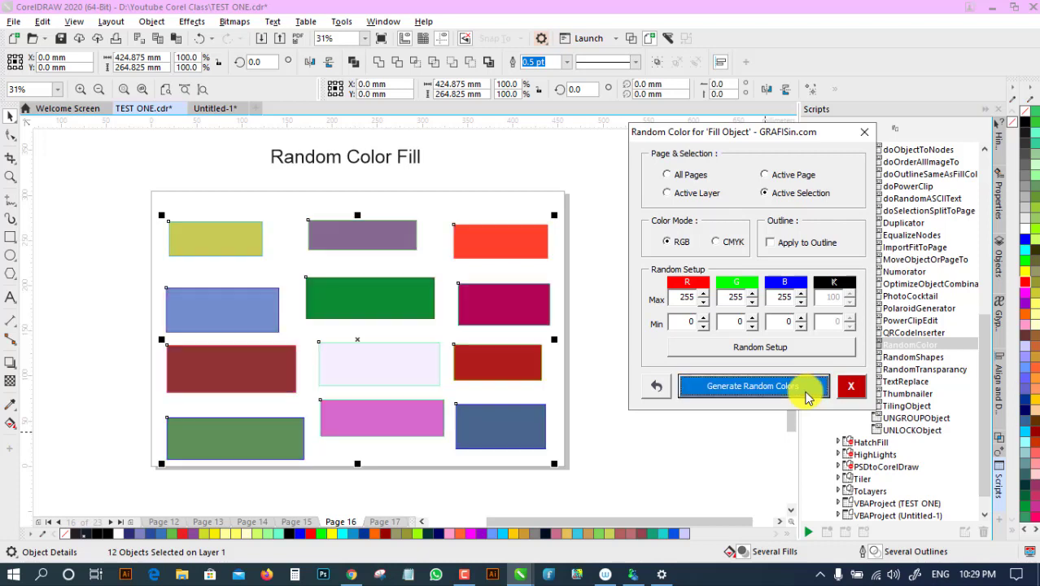
{"action": "left_click", "coordinate": [808, 397]}
{"action": "left_click", "coordinate": [808, 398]}
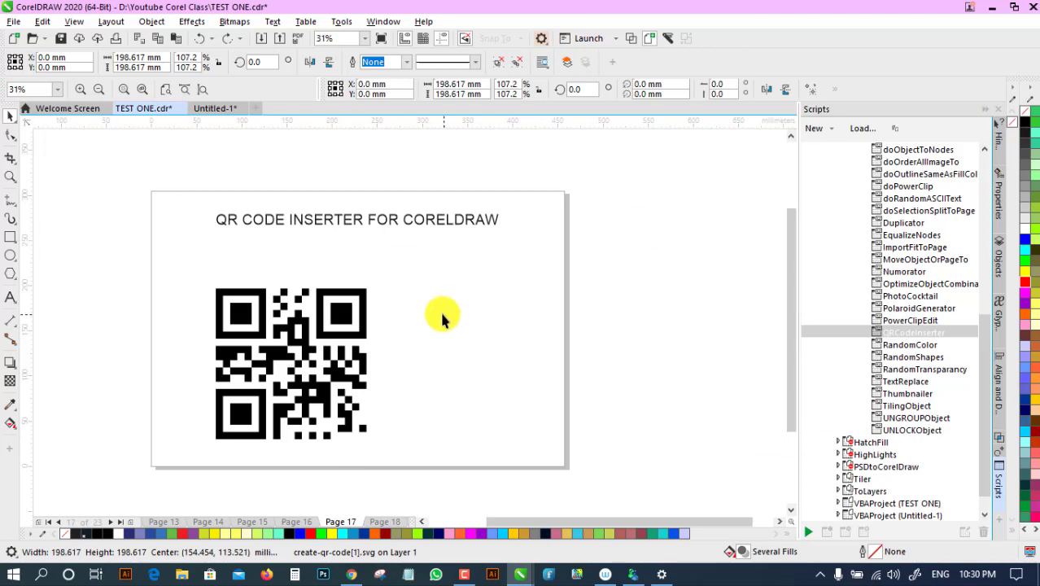
Move the QR CODE INSERTER FOR CORELDRAW heading above the page on Page 17 and delete the existing QR code.
{"action": "left_click", "coordinate": [225, 216]}
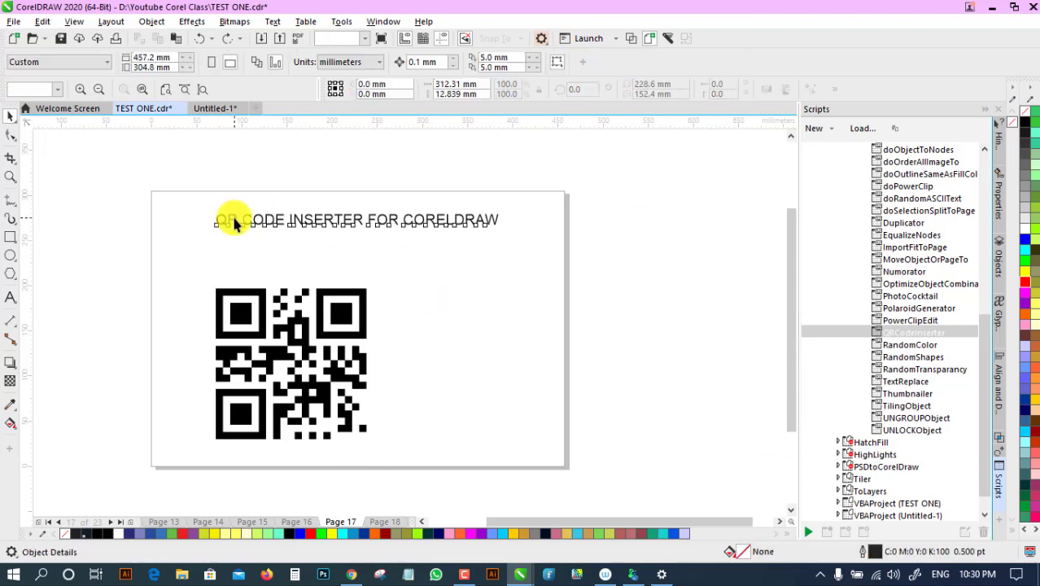
{"action": "left_click_drag", "start_coordinate": [398, 222], "coordinate": [402, 176]}
{"action": "left_click", "coordinate": [275, 309]}
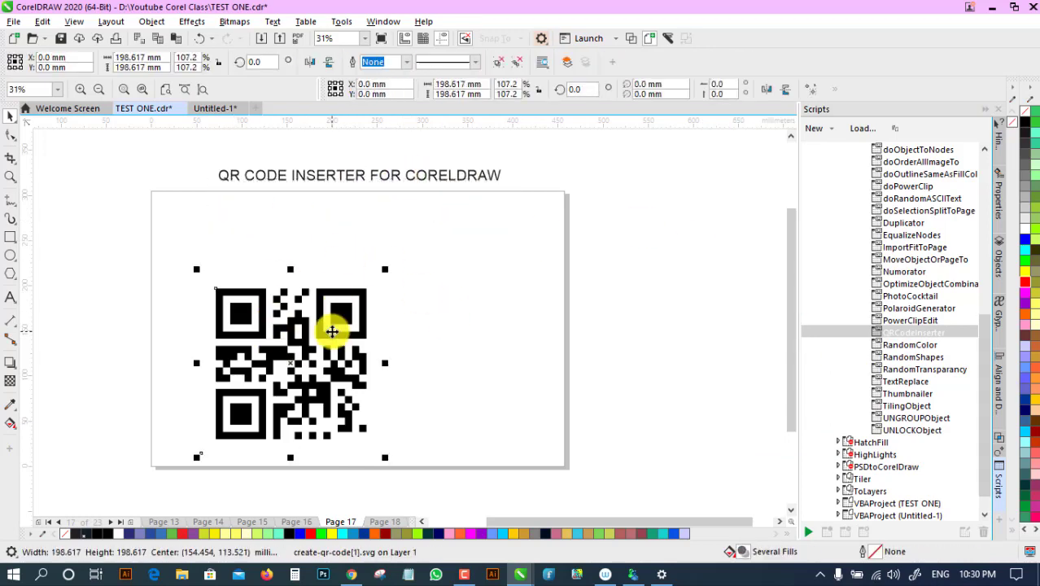
{"action": "key", "text": "Delete"}
Create a QR code for the text "JK PRINT - INDIA" in eps format with the QRCodeInserter macro, using the QRServer server.
{"action": "left_click", "coordinate": [903, 324]}
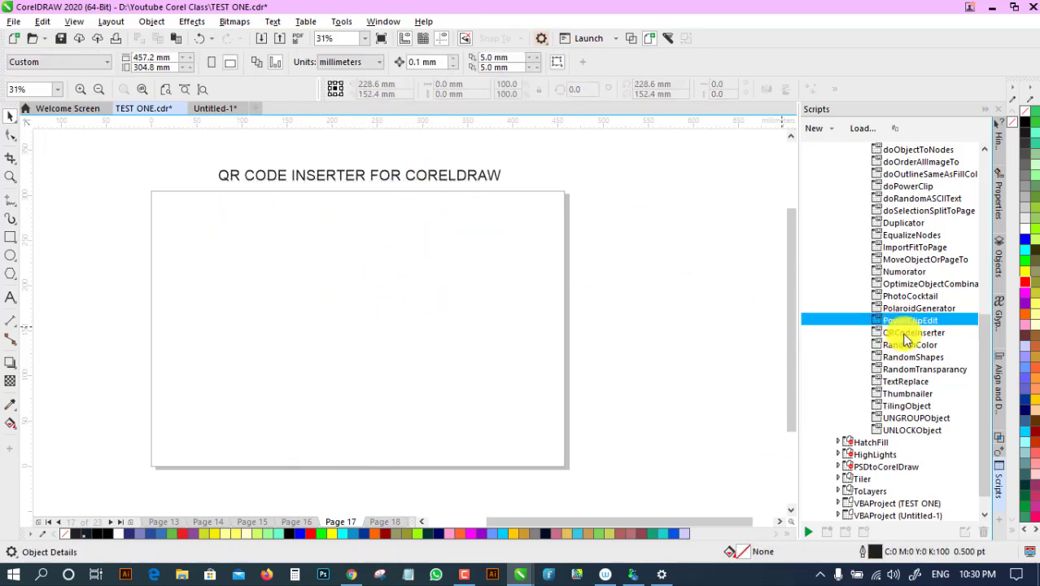
{"action": "left_click", "coordinate": [906, 334]}
{"action": "left_click", "coordinate": [808, 531]}
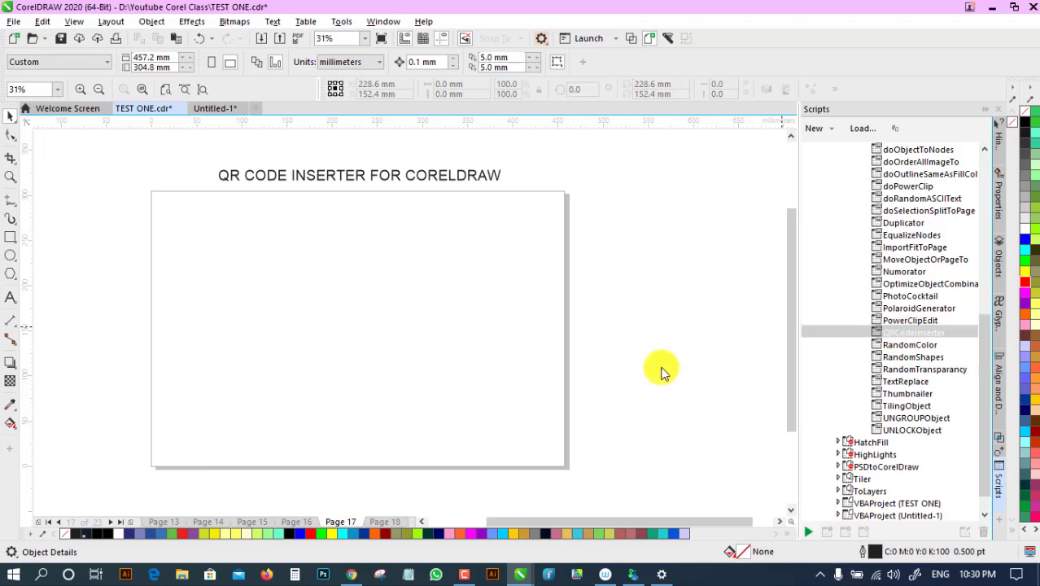
{"action": "left_click_drag", "start_coordinate": [570, 80], "coordinate": [808, 59]}
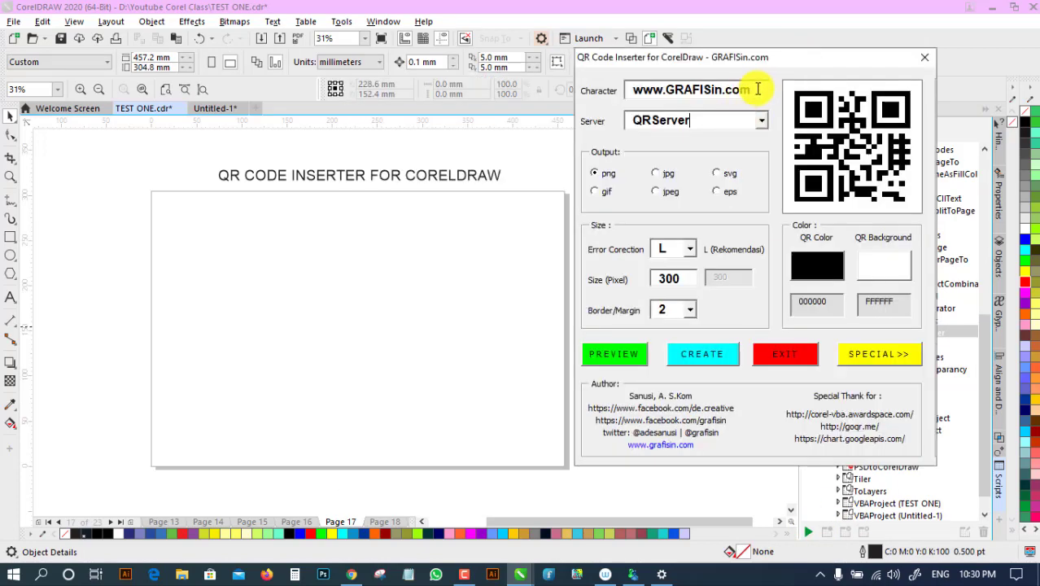
{"action": "left_click_drag", "start_coordinate": [758, 89], "coordinate": [573, 91]}
{"action": "type", "text": "JK PRINT - INDIA"}
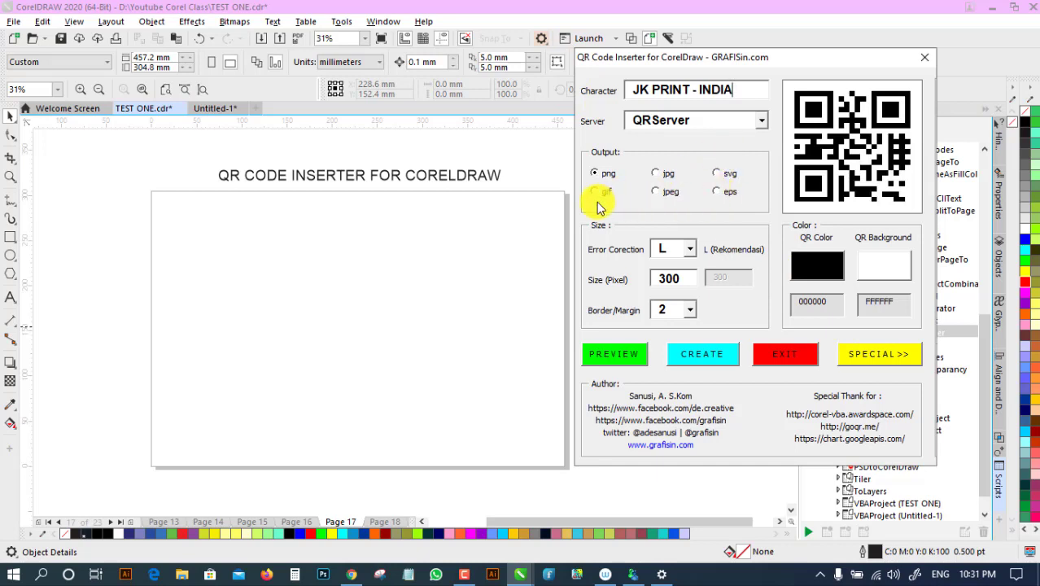
{"action": "left_click", "coordinate": [718, 191]}
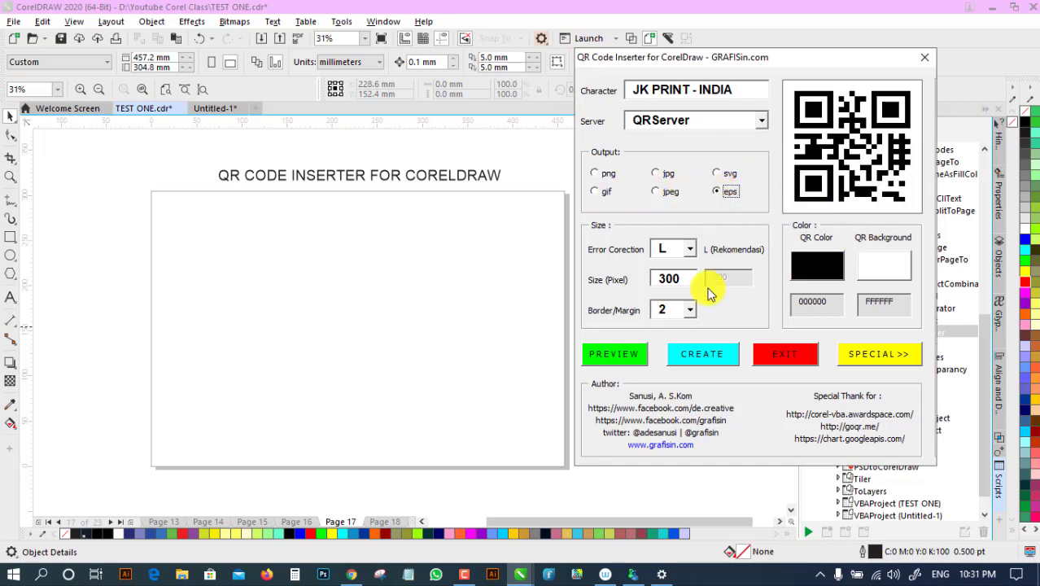
{"action": "left_click", "coordinate": [701, 354]}
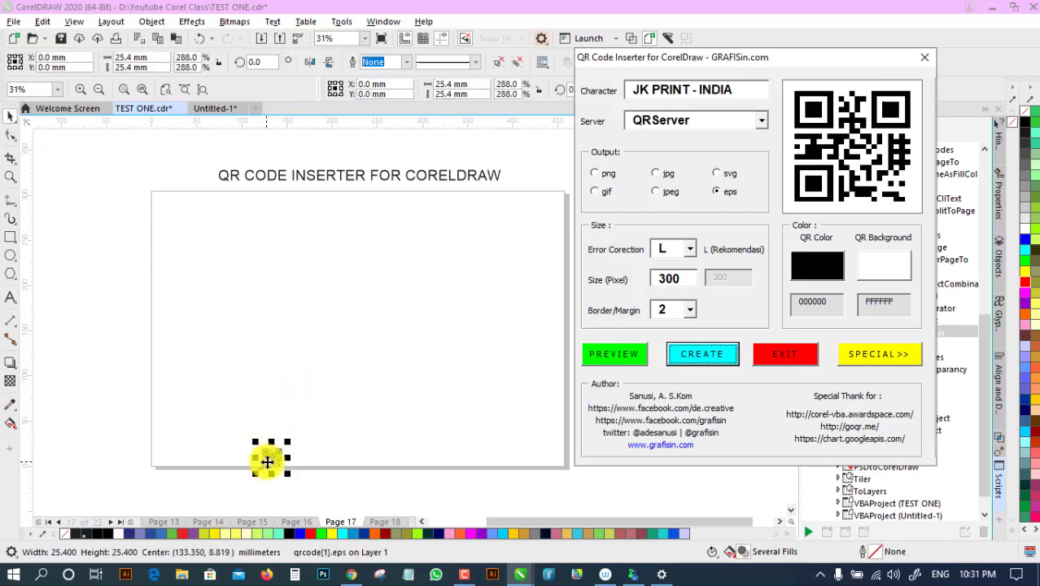
Enlarge the new QR code to about 191 mm square in the middle of the page and ungroup it.
{"action": "left_click_drag", "start_coordinate": [270, 460], "coordinate": [464, 412]}
{"action": "left_click", "coordinate": [197, 279]}
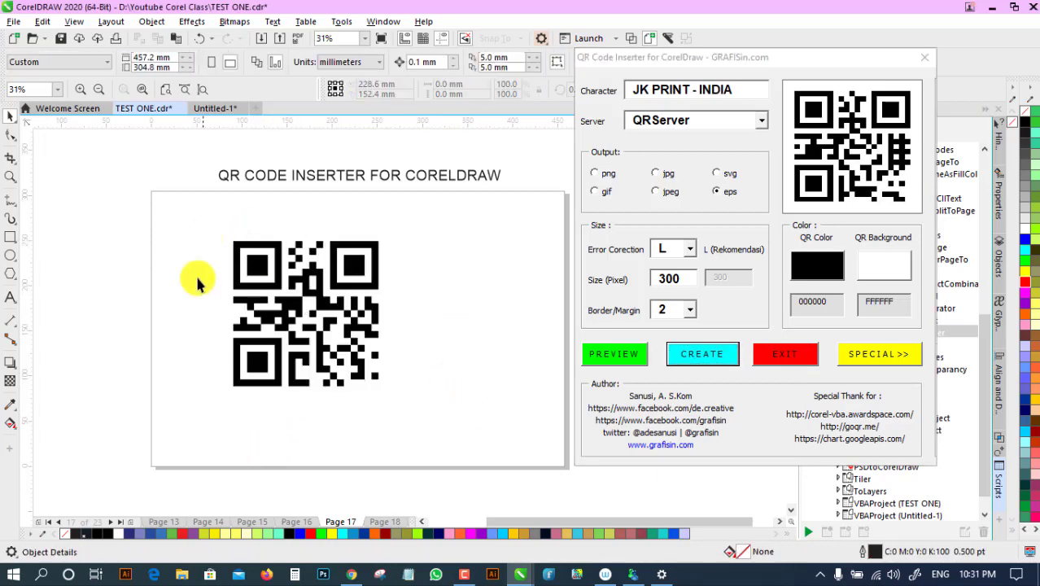
{"action": "left_click", "coordinate": [298, 281]}
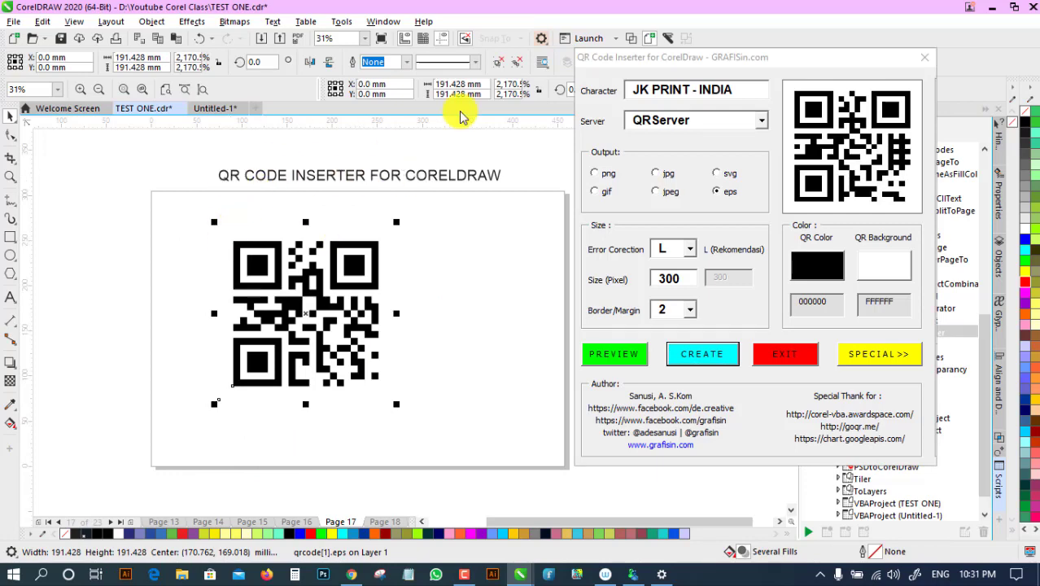
{"action": "left_click", "coordinate": [508, 65]}
Undo a trial move of the QR code's black curve and fill the curve with magenta.
{"action": "left_click", "coordinate": [352, 264]}
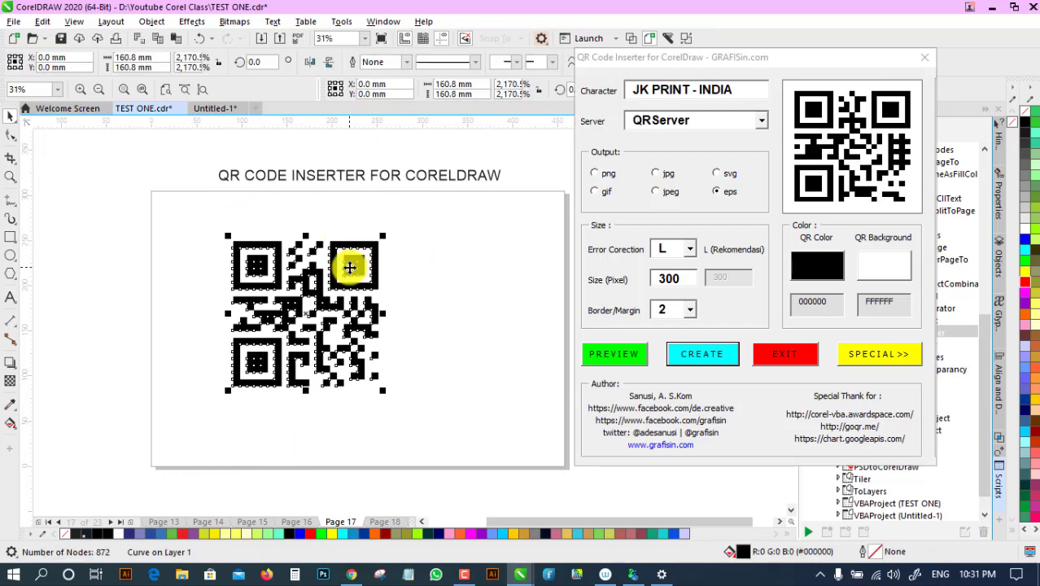
{"action": "left_click_drag", "start_coordinate": [349, 262], "coordinate": [298, 273]}
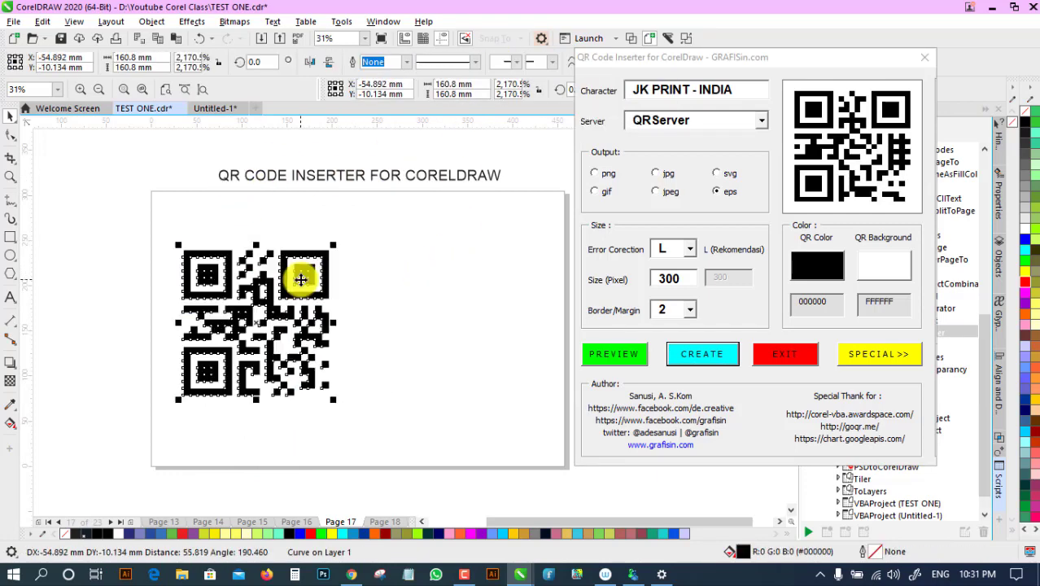
{"action": "key", "text": "ctrl+z"}
{"action": "left_click", "coordinate": [1026, 293]}
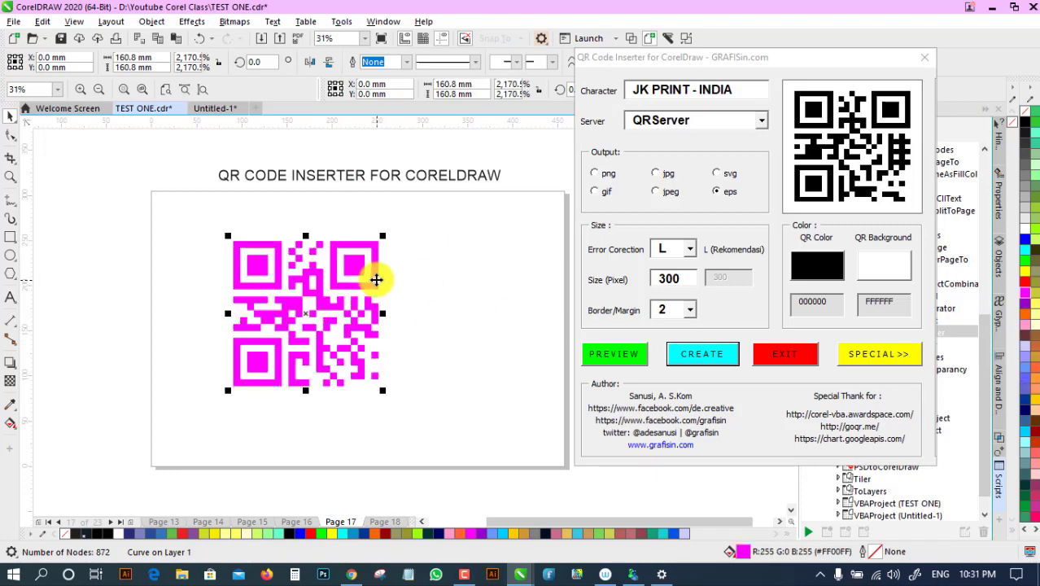
{"action": "left_click", "coordinate": [1015, 267]}
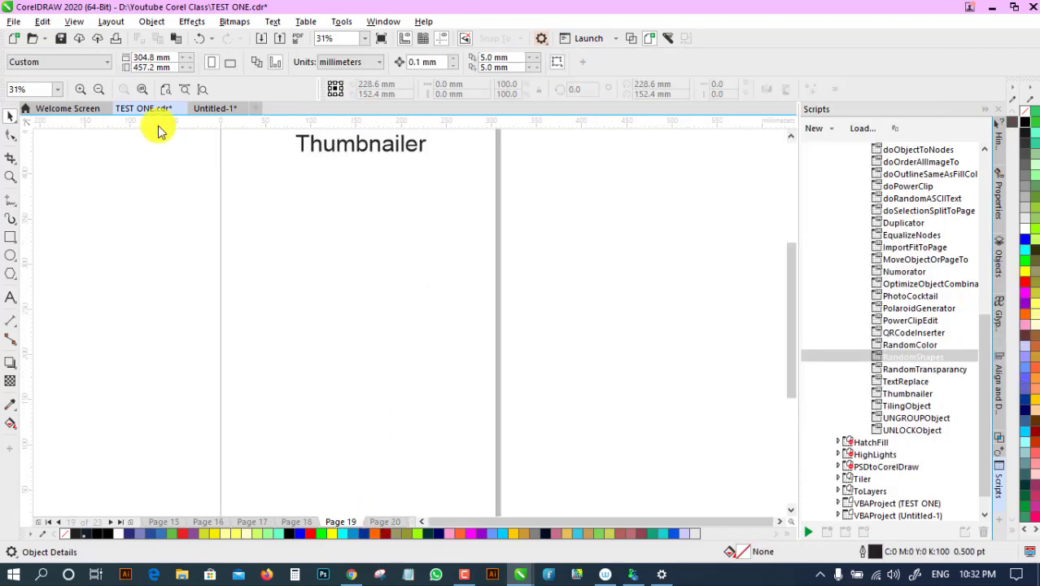
Select the Thumbnailer macro and move the Thumbnailer heading above the page on Page 19.
{"action": "scroll", "coordinate": [276, 185], "scroll_direction": "down", "scroll_amount": 1}
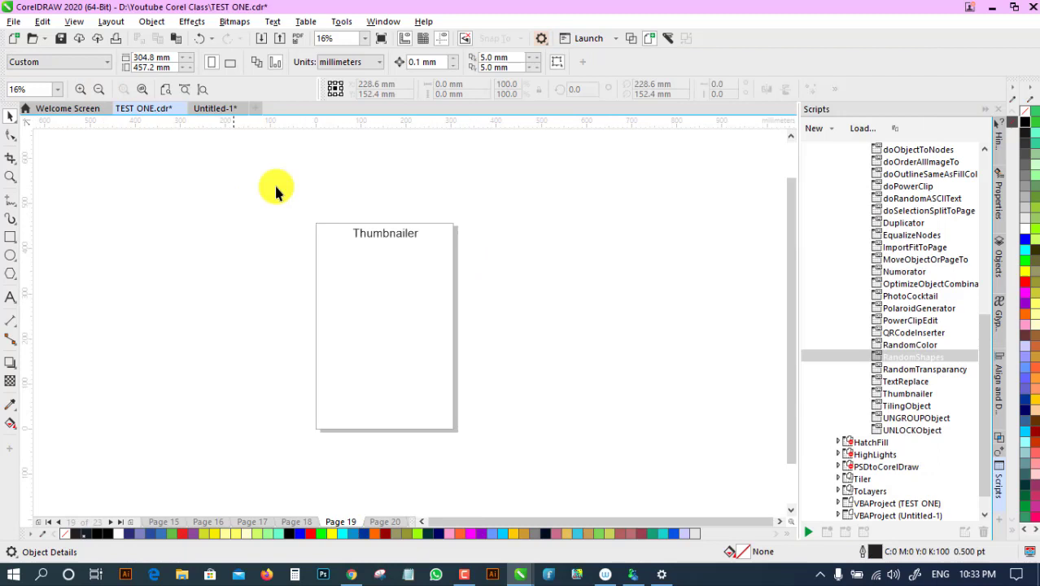
{"action": "left_click", "coordinate": [11, 176]}
{"action": "left_click", "coordinate": [11, 116]}
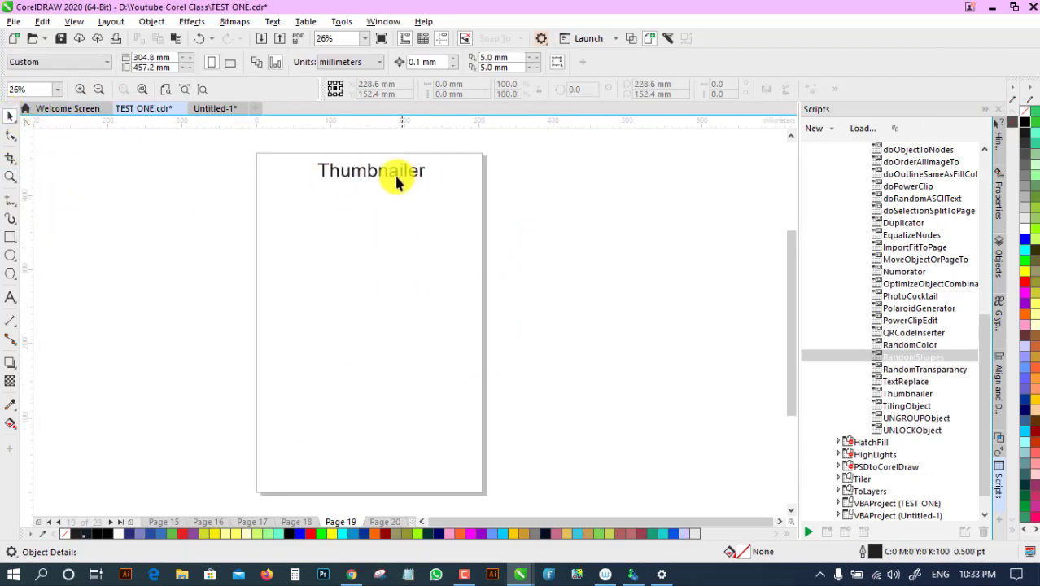
{"action": "left_click", "coordinate": [924, 393]}
{"action": "left_click", "coordinate": [384, 176]}
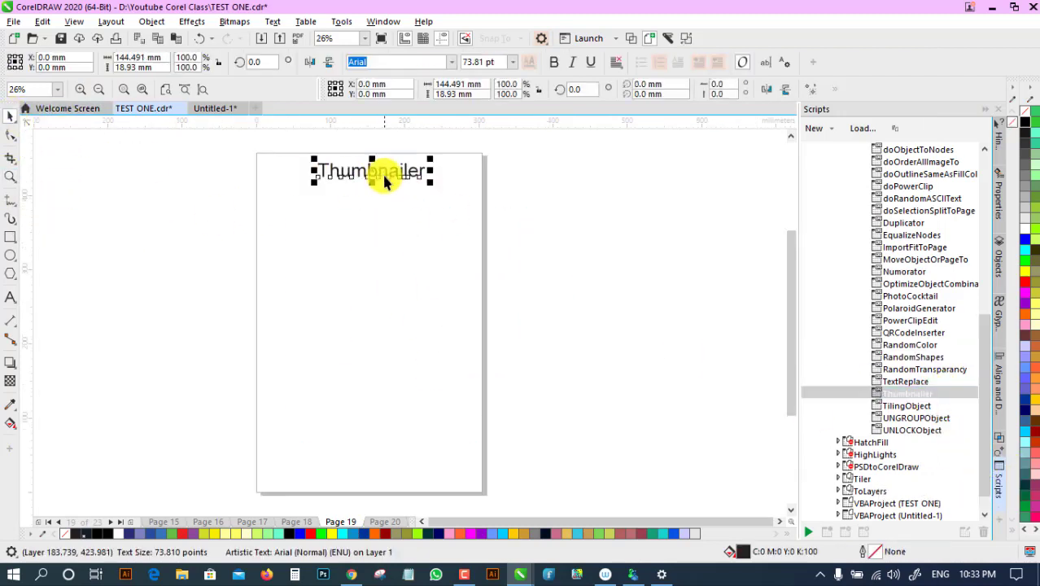
{"action": "left_click_drag", "start_coordinate": [384, 175], "coordinate": [385, 156]}
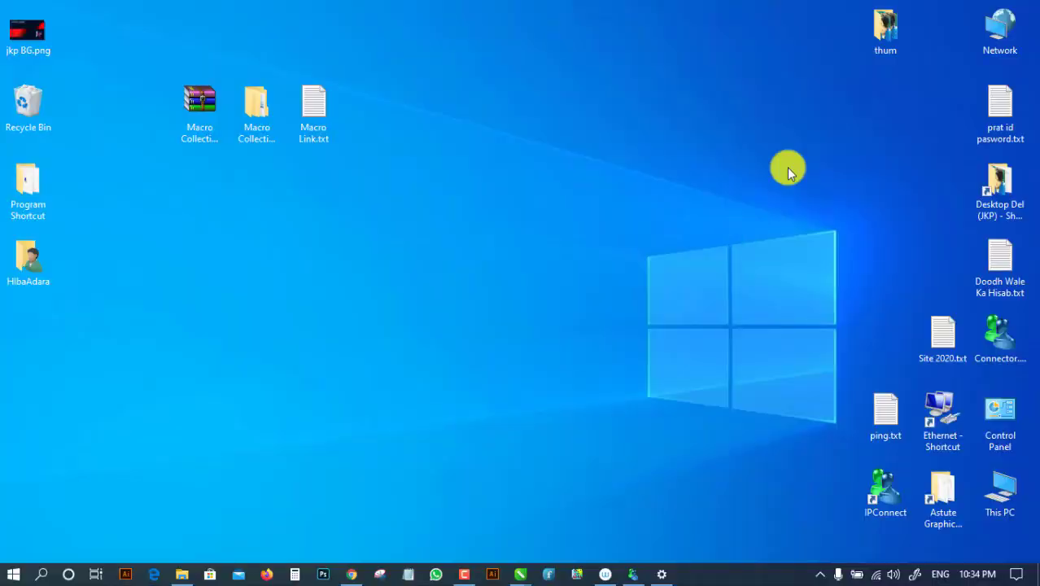
Move the thum folder toward the middle of the desktop, open it in File Explorer and permanently delete its Macro Collection JKP subfolder.
{"action": "left_click_drag", "start_coordinate": [885, 26], "coordinate": [539, 182]}
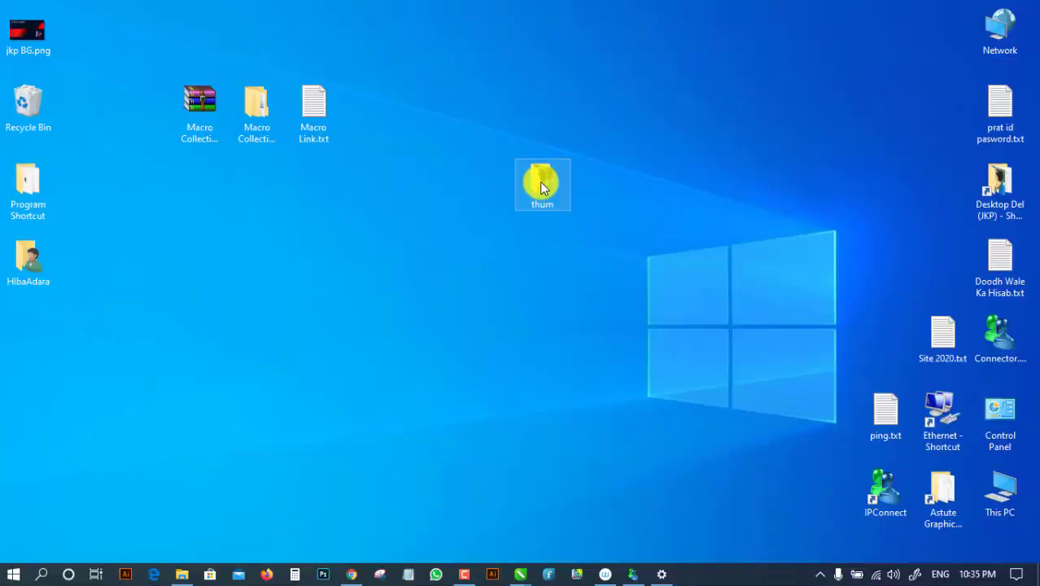
{"action": "double_click", "coordinate": [539, 182]}
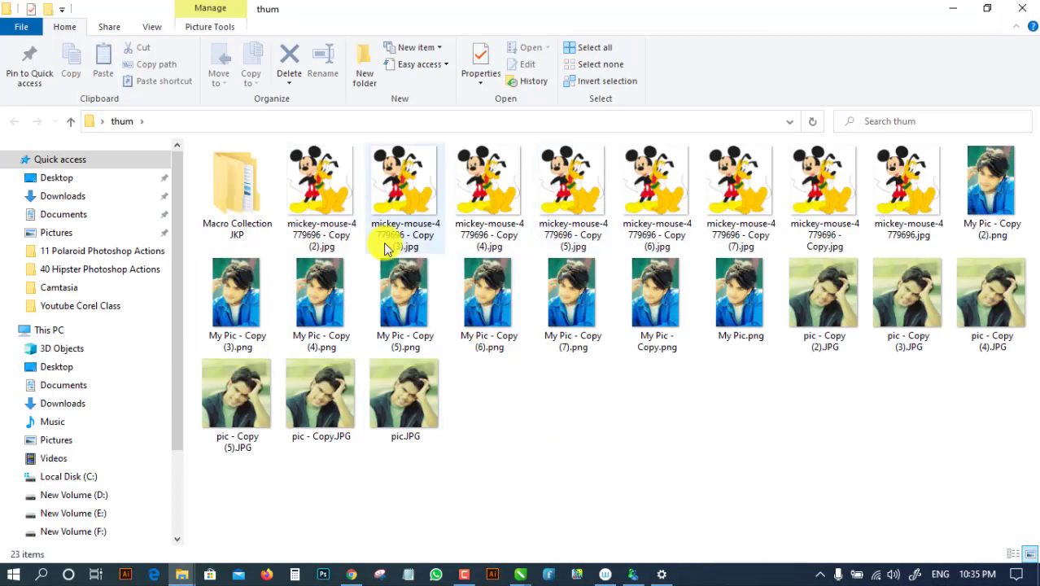
{"action": "left_click", "coordinate": [239, 209]}
{"action": "key", "text": "shift+Delete"}
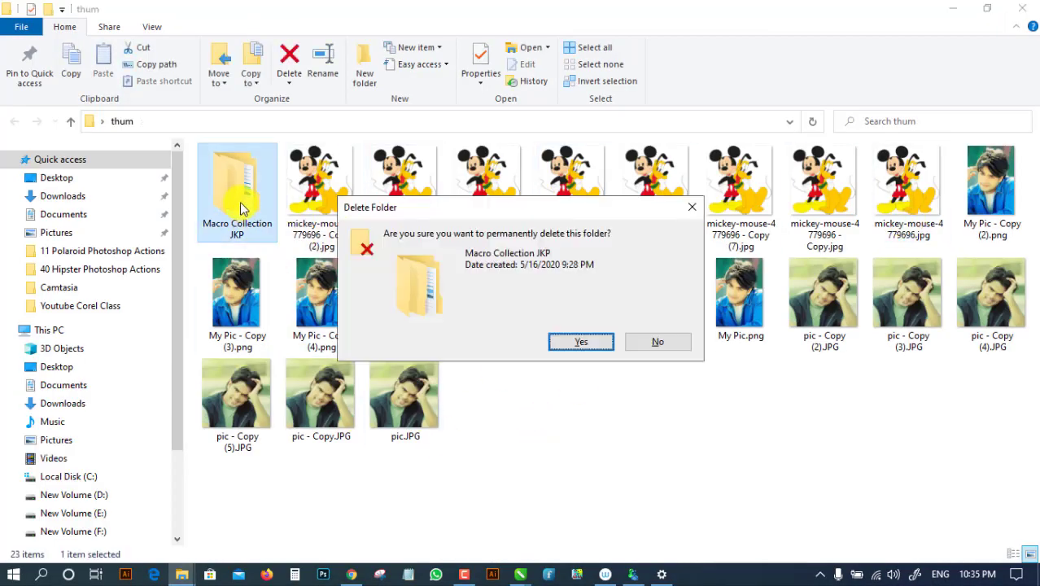
{"action": "left_click", "coordinate": [593, 342]}
{"action": "left_click", "coordinate": [953, 8]}
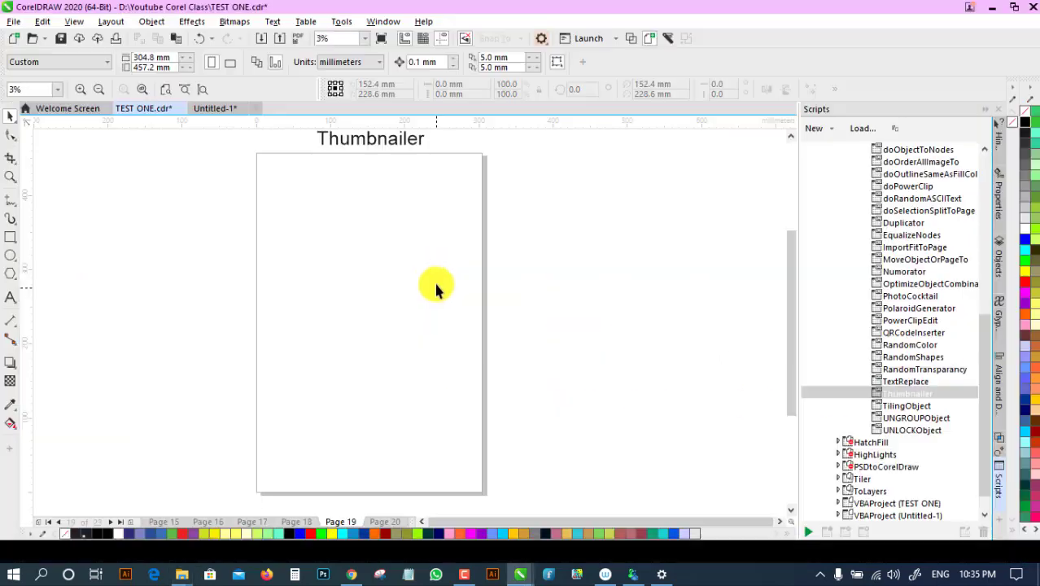
Run the Thumbnailer macro and choose the desktop's thum folder as its source directory.
{"action": "left_click", "coordinate": [926, 393]}
{"action": "left_click", "coordinate": [809, 532]}
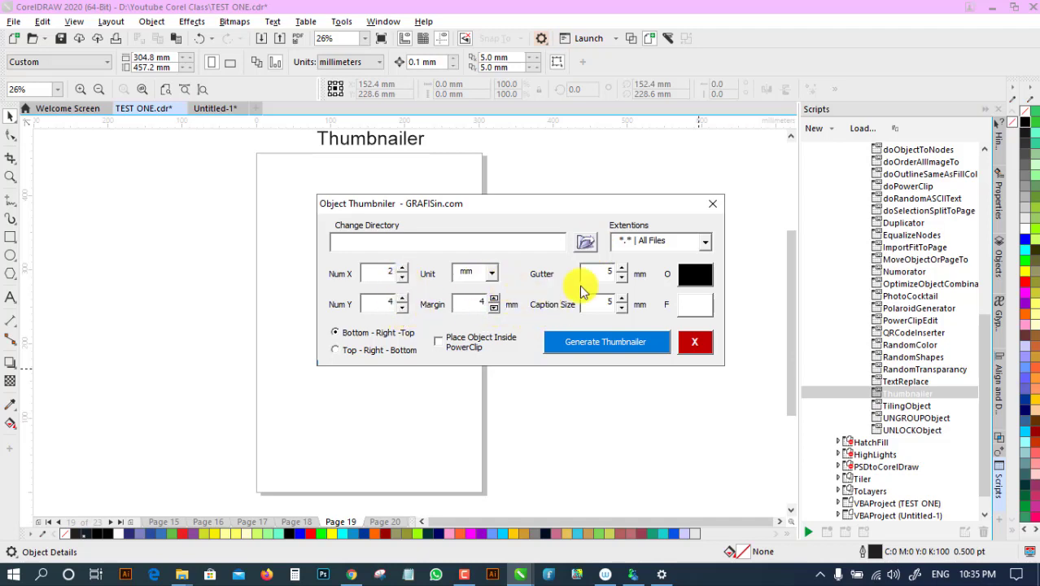
{"action": "left_click", "coordinate": [586, 241]}
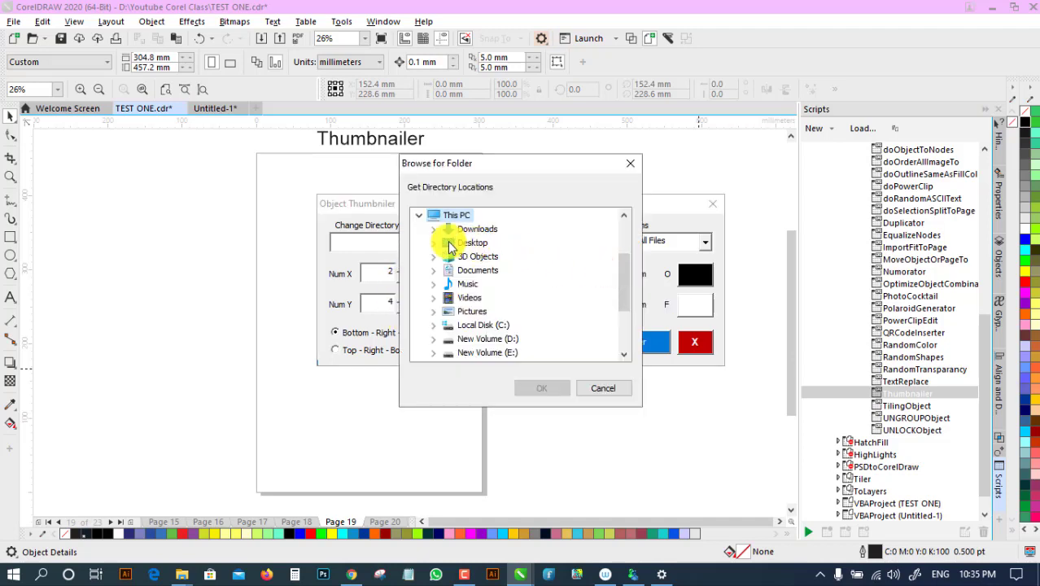
{"action": "double_click", "coordinate": [452, 244]}
{"action": "left_click", "coordinate": [468, 287]}
{"action": "left_click", "coordinate": [541, 388]}
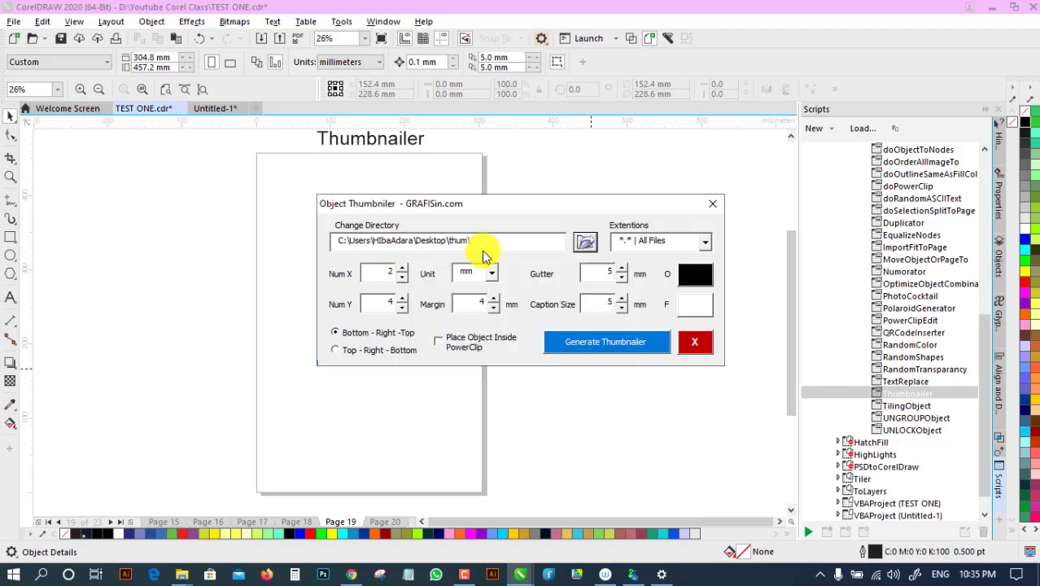
Generate the thumbnails from all files in a 2 by 4 grid per page and close the Thumbnailer dialog.
{"action": "left_click", "coordinate": [617, 348]}
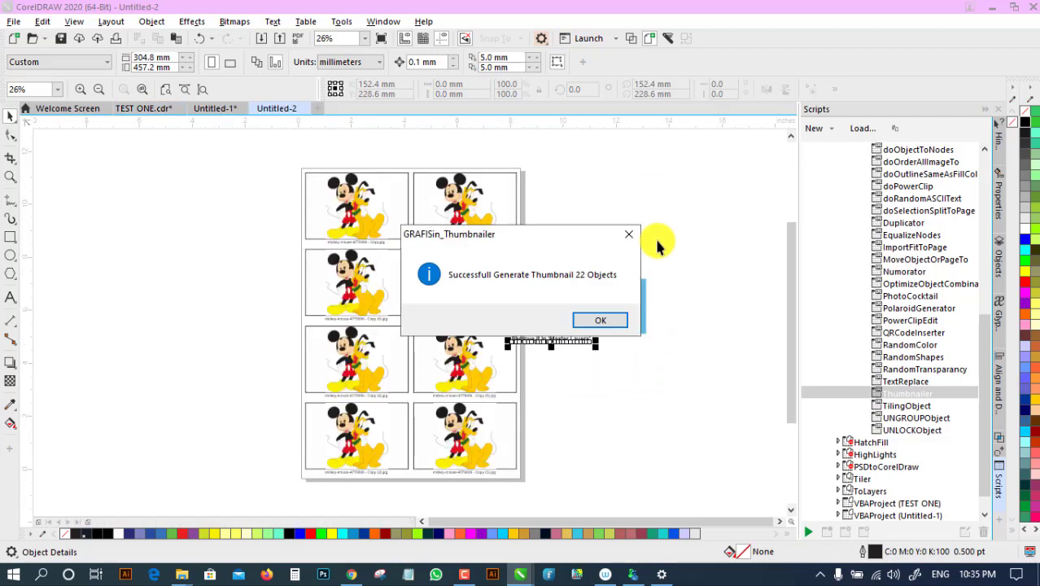
{"action": "left_click", "coordinate": [600, 322]}
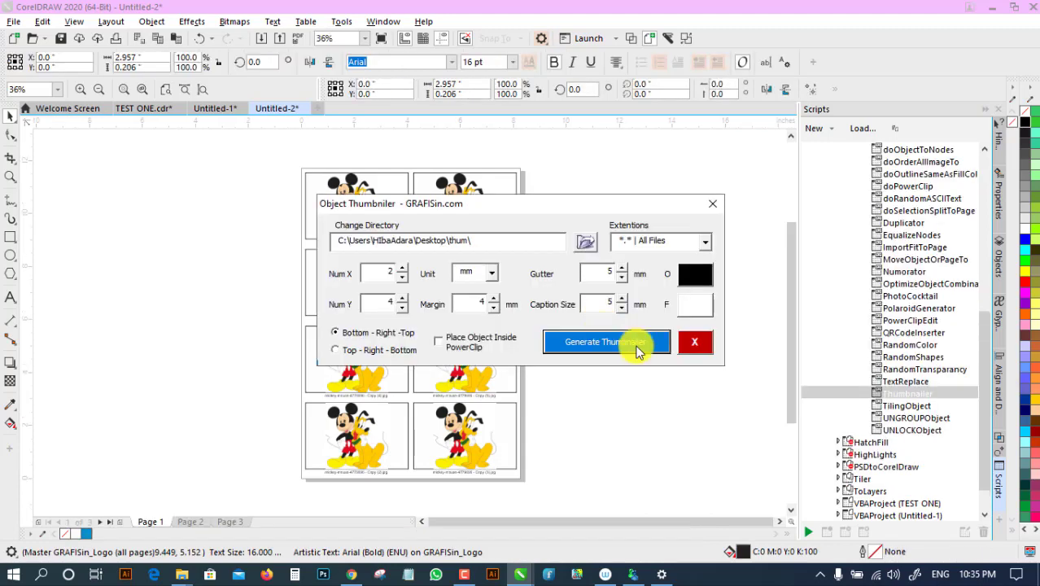
{"action": "left_click", "coordinate": [695, 342]}
{"action": "left_click", "coordinate": [720, 399]}
{"action": "left_click_drag", "start_coordinate": [725, 398], "coordinate": [556, 250]}
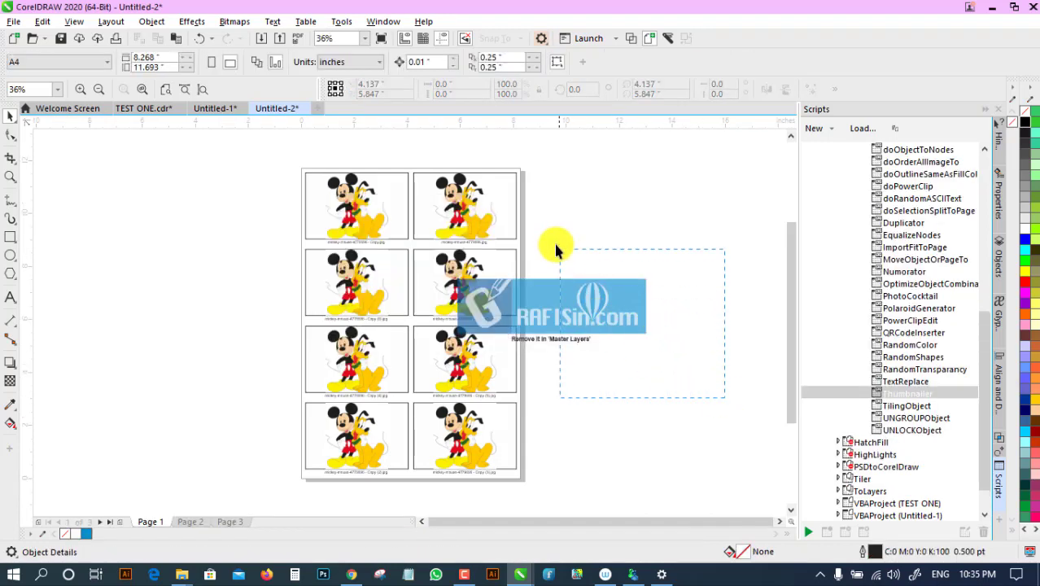
Go through the thumbnail pages and delete the GRAFISin logo and its "Remove It In 'Master Layers'" note.
{"action": "left_click", "coordinate": [192, 522]}
{"action": "left_click", "coordinate": [230, 522]}
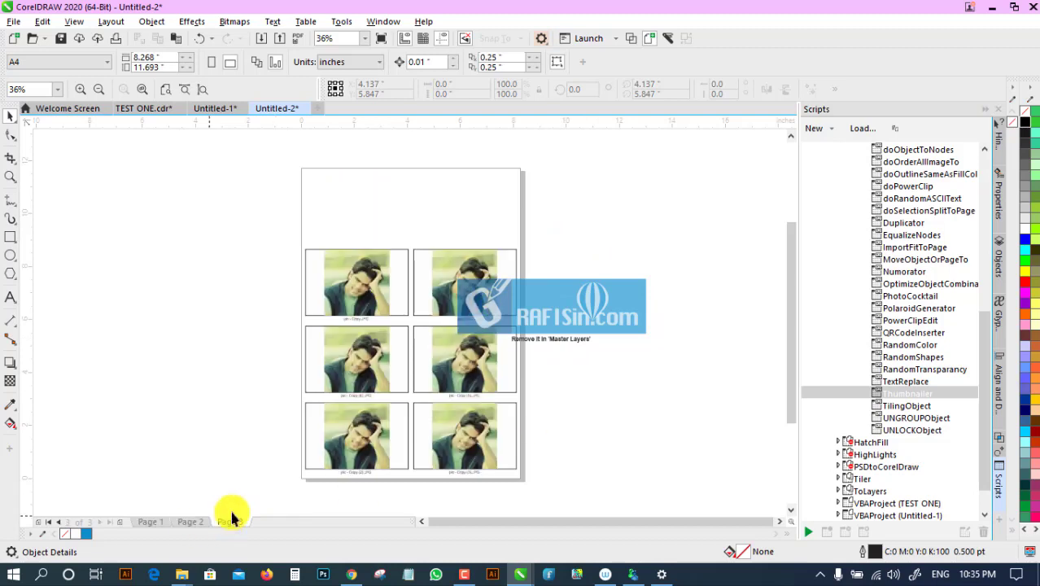
{"action": "left_click", "coordinate": [521, 311]}
{"action": "key", "text": "Delete"}
{"action": "left_click", "coordinate": [569, 341]}
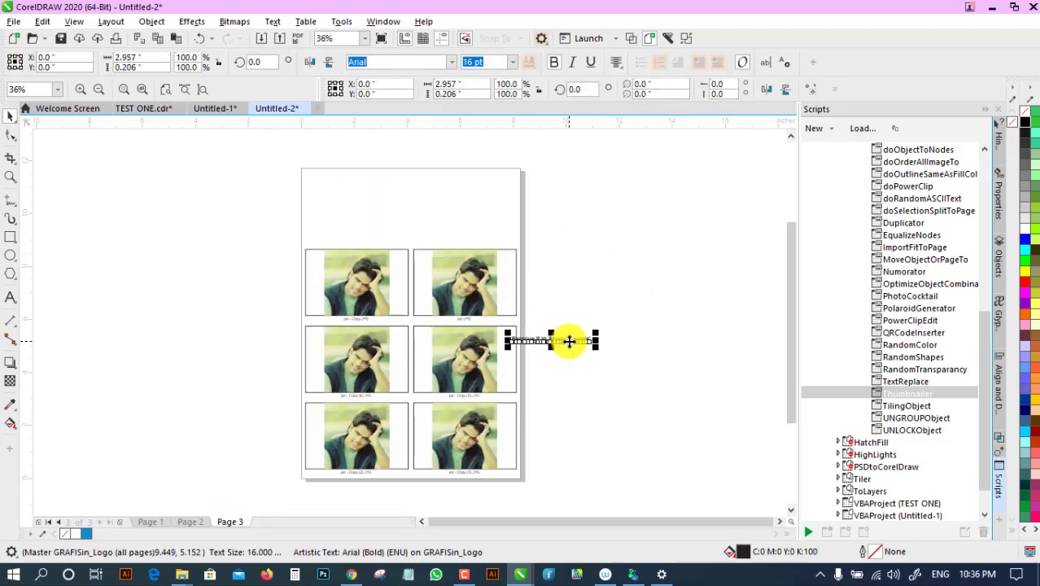
{"action": "key", "text": "Delete"}
{"action": "left_click", "coordinate": [186, 523]}
{"action": "left_click", "coordinate": [156, 522]}
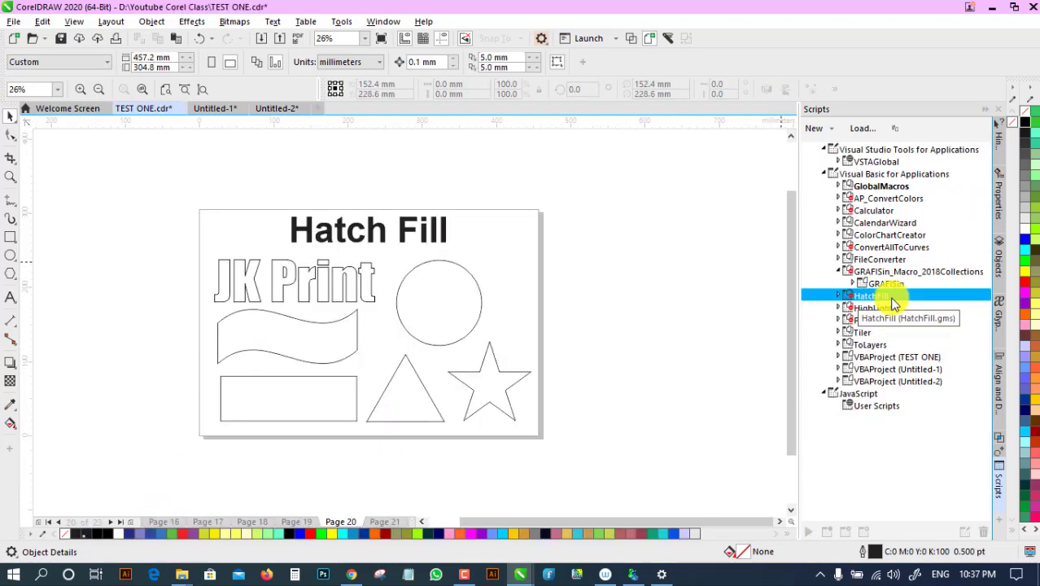
Select the Hatch_ macro inside the HatchFill project.
{"action": "left_click", "coordinate": [839, 295]}
{"action": "left_click", "coordinate": [853, 307]}
{"action": "left_click", "coordinate": [896, 321]}
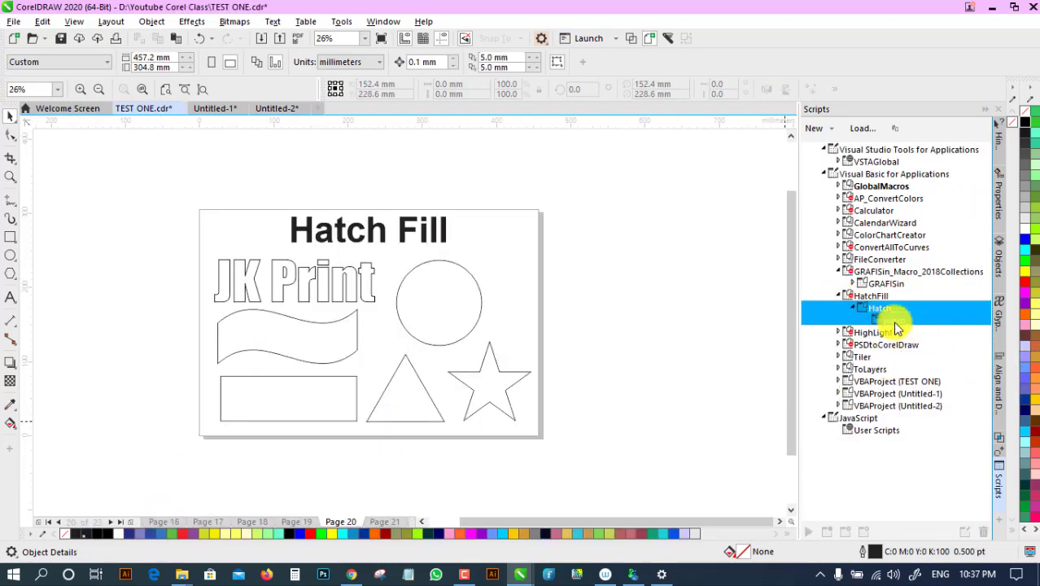
{"action": "left_click", "coordinate": [809, 532]}
Move the Hatch Fill heading above the page and shift the JK Print text slightly upward on Page 20.
{"action": "left_click", "coordinate": [17, 177]}
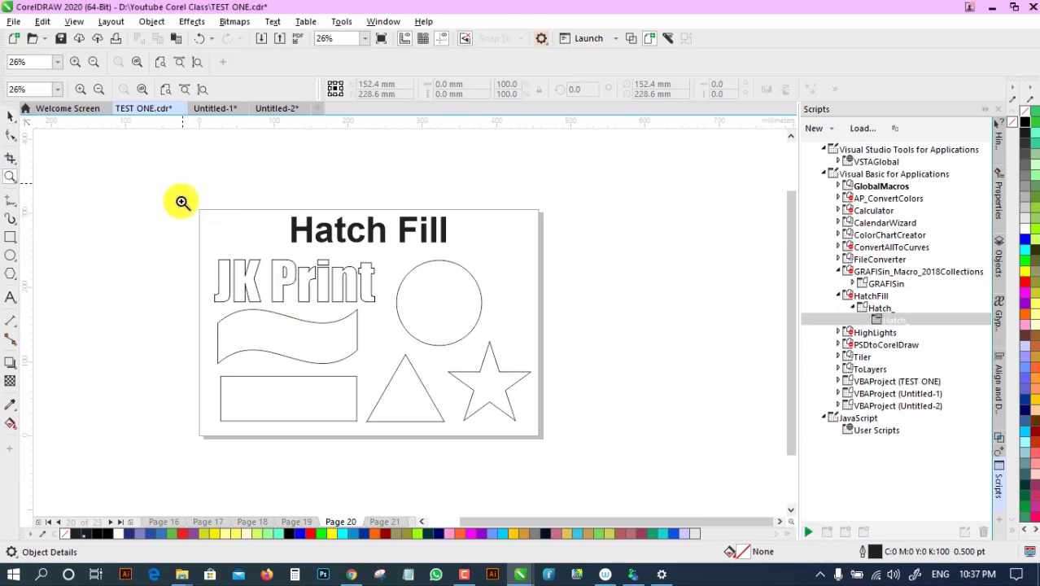
{"action": "left_click_drag", "start_coordinate": [182, 199], "coordinate": [609, 483]}
{"action": "left_click", "coordinate": [12, 118]}
{"action": "left_click_drag", "start_coordinate": [393, 199], "coordinate": [395, 139]}
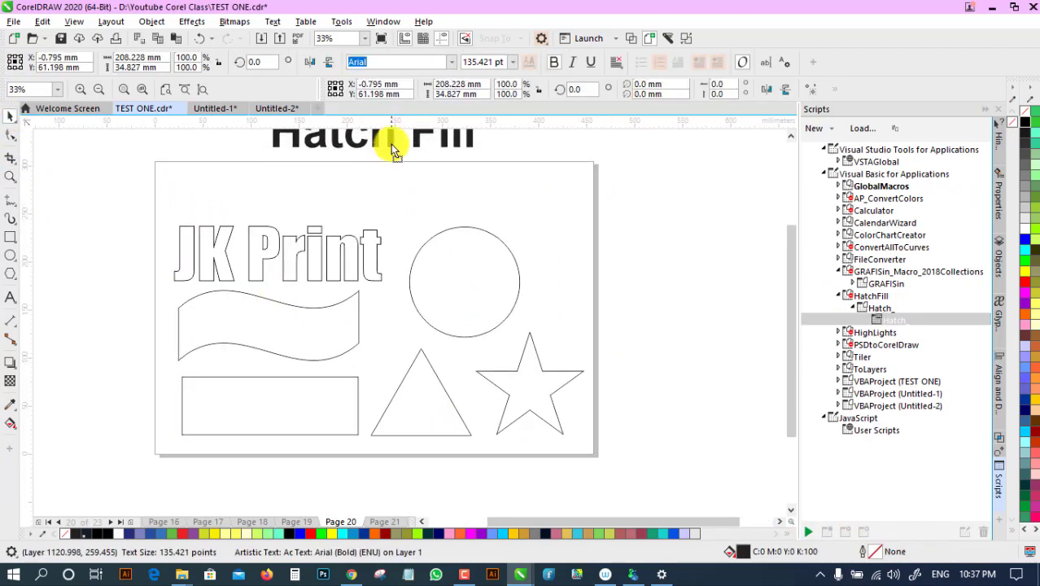
{"action": "left_click", "coordinate": [343, 272]}
{"action": "left_click_drag", "start_coordinate": [270, 253], "coordinate": [274, 235]}
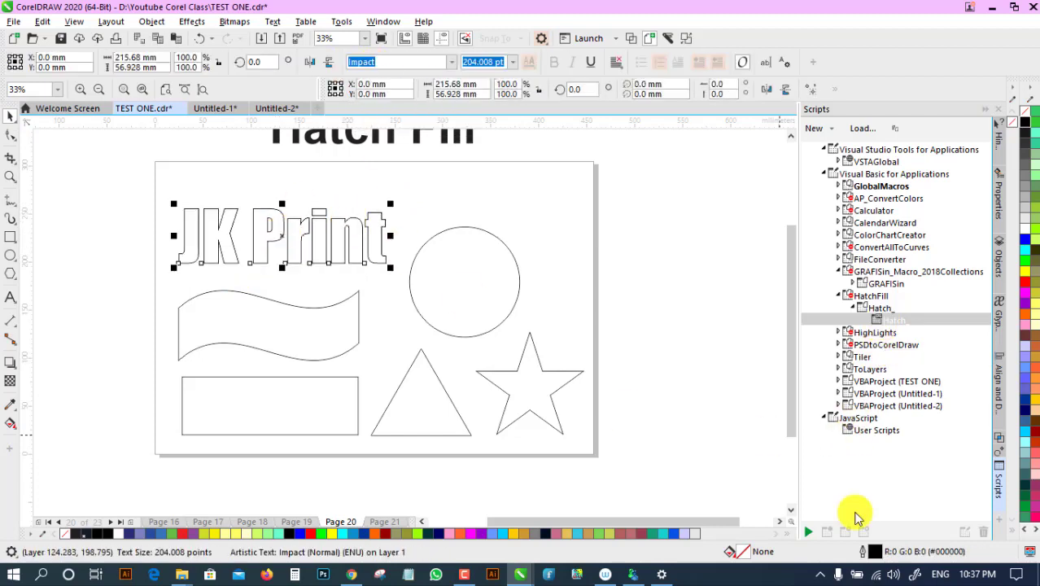
Run HatchFill on the JK Print text with the hatch outline color set to pink #EB097A.
{"action": "left_click", "coordinate": [809, 531]}
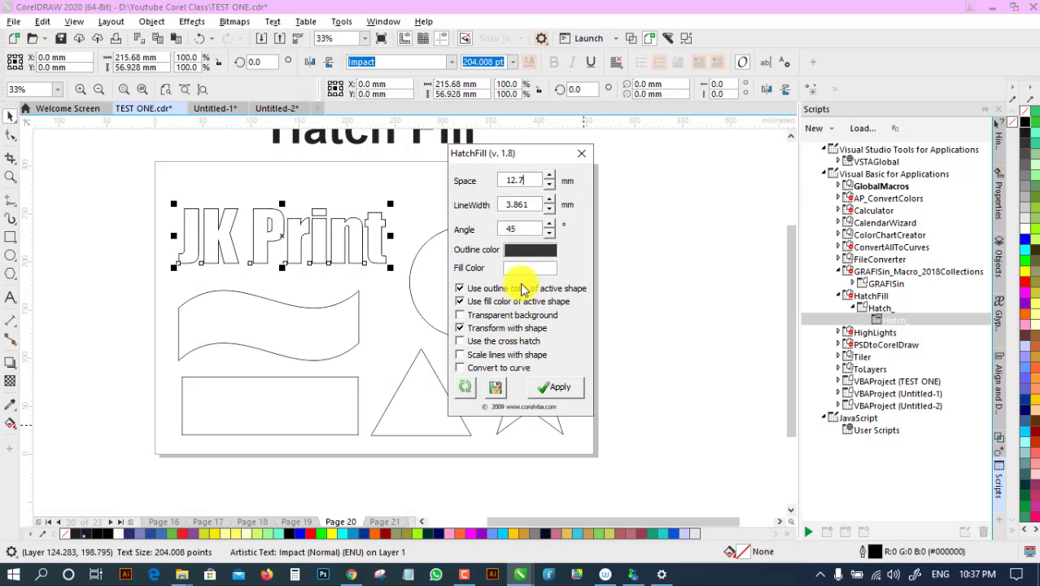
{"action": "left_click", "coordinate": [538, 253]}
{"action": "left_click", "coordinate": [493, 204]}
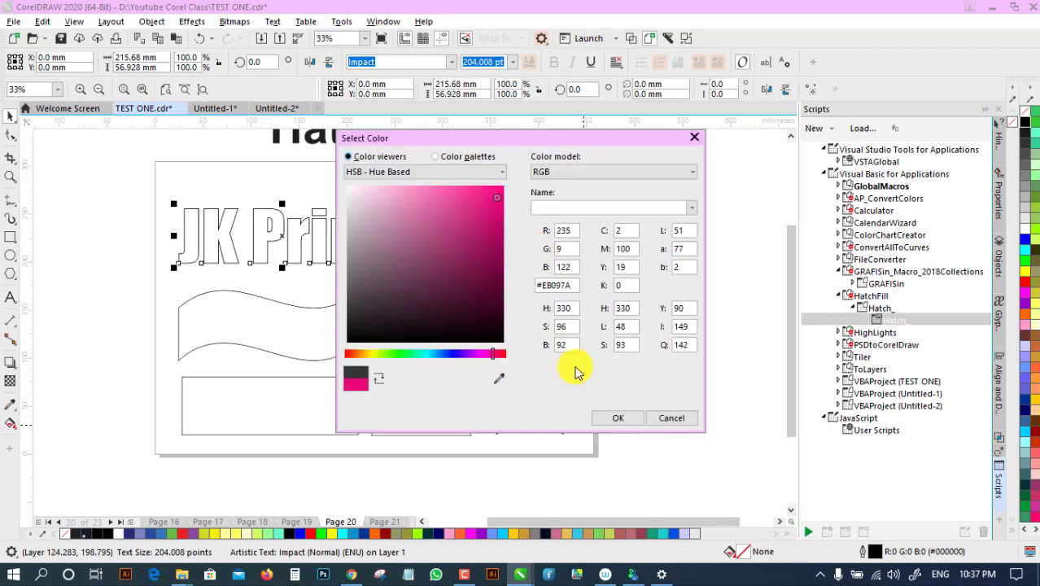
{"action": "left_click", "coordinate": [616, 418]}
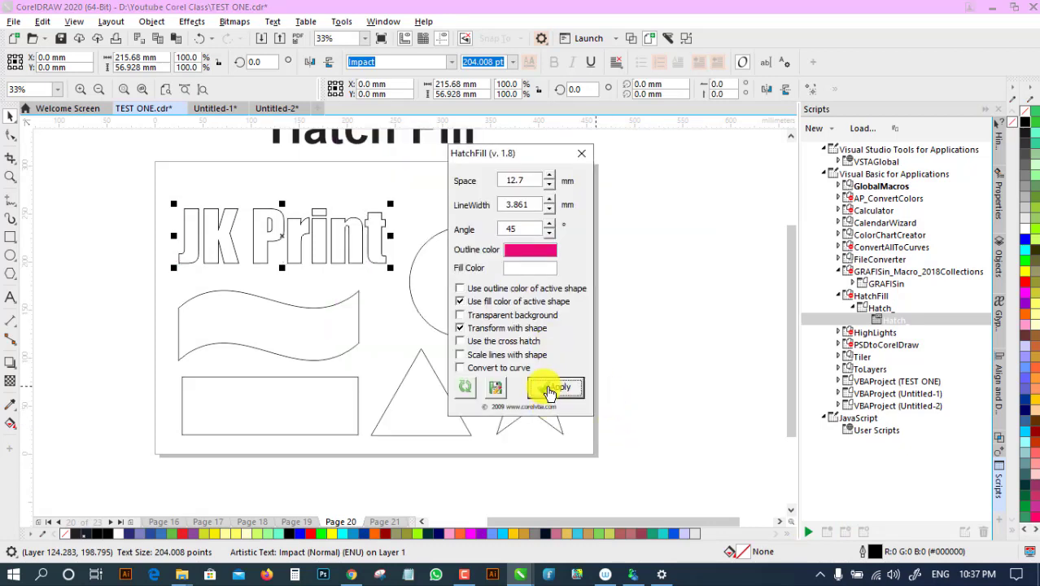
Apply the same pink 45° hatch to the wave shape, circle, triangle, star and rectangle.
{"action": "left_click", "coordinate": [313, 311]}
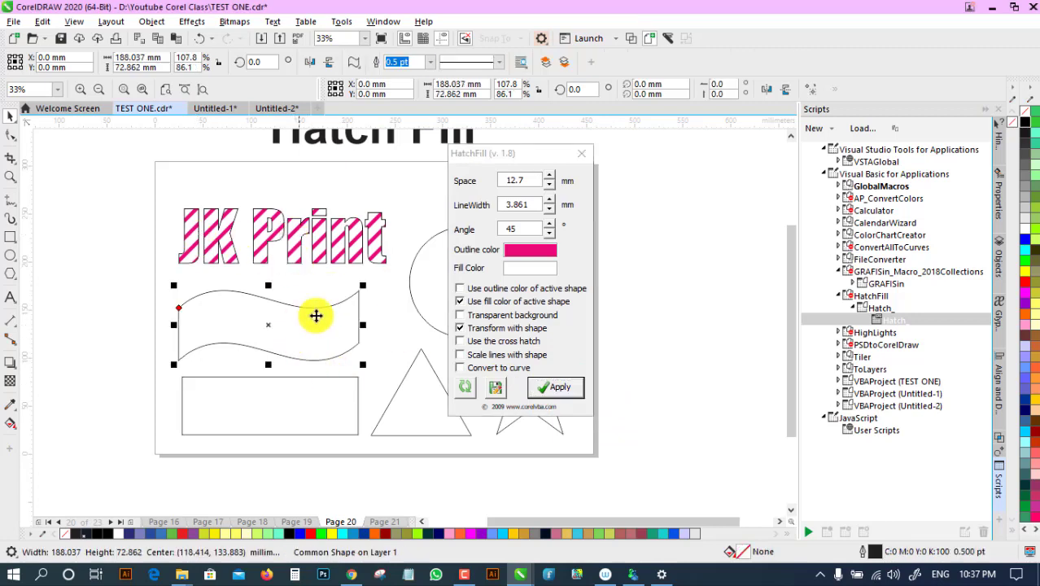
{"action": "left_click", "coordinate": [557, 387]}
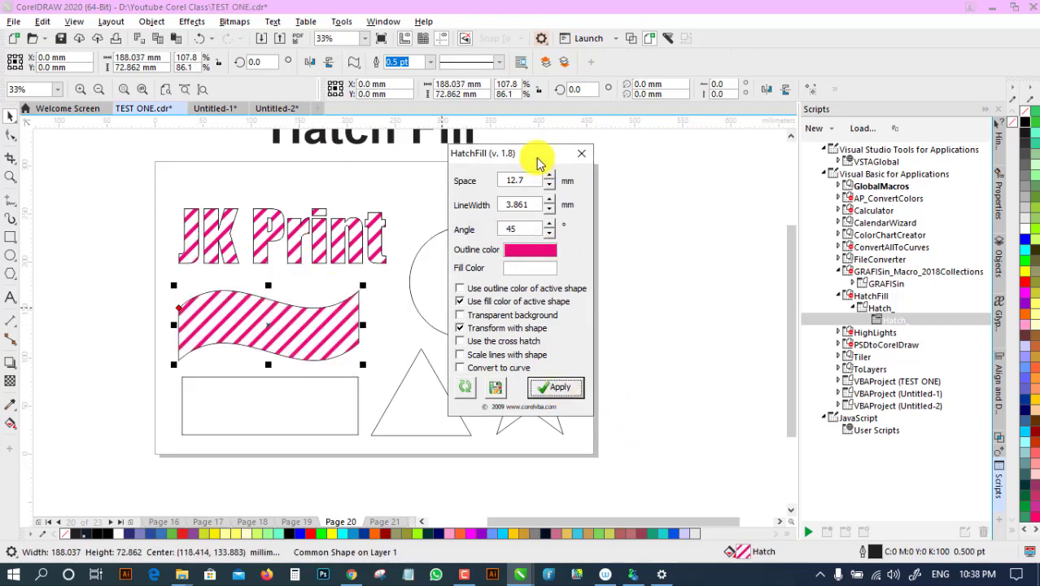
{"action": "left_click_drag", "start_coordinate": [539, 158], "coordinate": [688, 154]}
{"action": "left_click", "coordinate": [469, 274]}
{"action": "left_click", "coordinate": [368, 192]}
{"action": "left_click", "coordinate": [449, 293]}
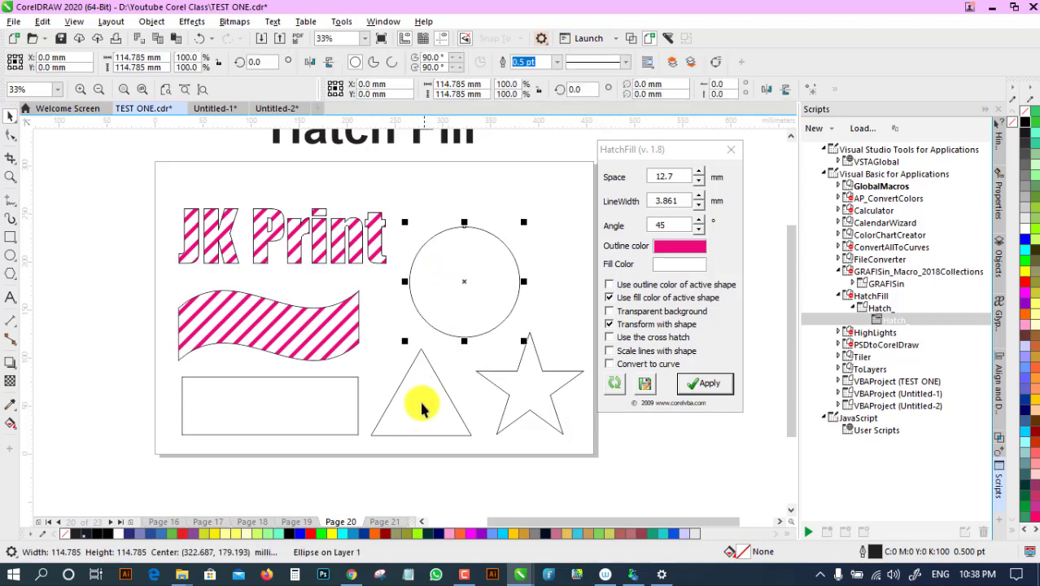
{"action": "left_click", "coordinate": [419, 410], "text": "shift"}
{"action": "left_click", "coordinate": [529, 397], "text": "shift"}
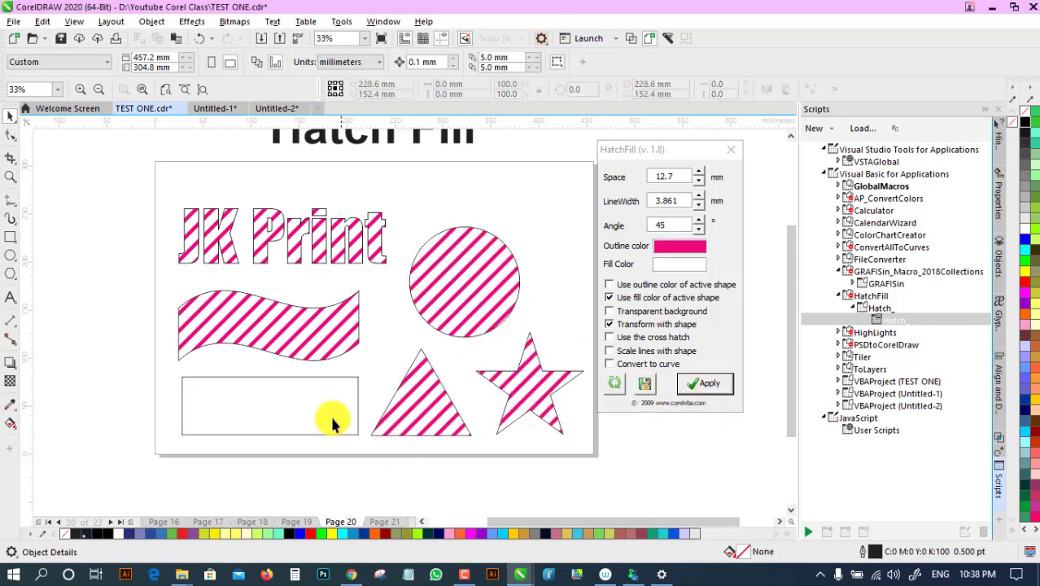
{"action": "left_click", "coordinate": [332, 419]}
{"action": "left_click", "coordinate": [705, 384]}
{"action": "left_click", "coordinate": [592, 400]}
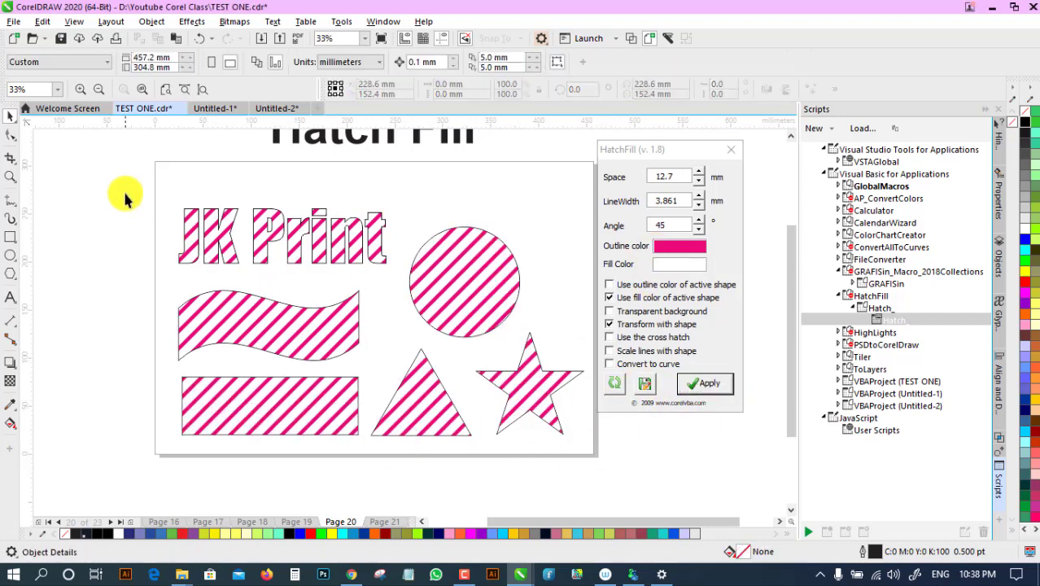
Remove the hatch fills from the text and all the shapes on the page.
{"action": "left_click_drag", "start_coordinate": [612, 464], "coordinate": [639, 461]}
{"action": "left_click", "coordinate": [1012, 122]}
{"action": "left_click", "coordinate": [558, 188]}
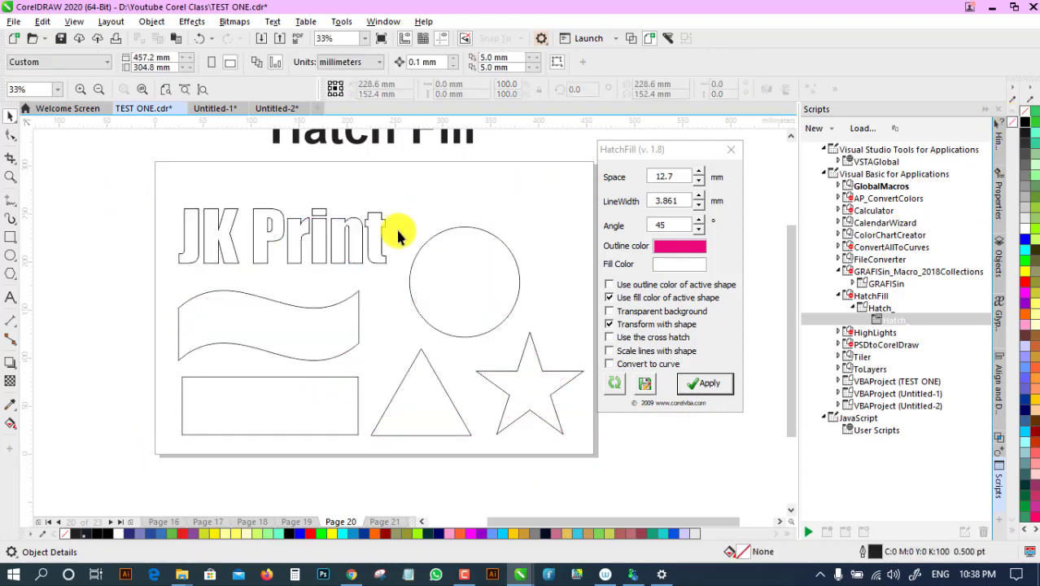
With the JK Print text selected, set the hatch angle to 90° and its outline color to bright blue.
{"action": "left_click", "coordinate": [367, 233]}
{"action": "left_click", "coordinate": [681, 225]}
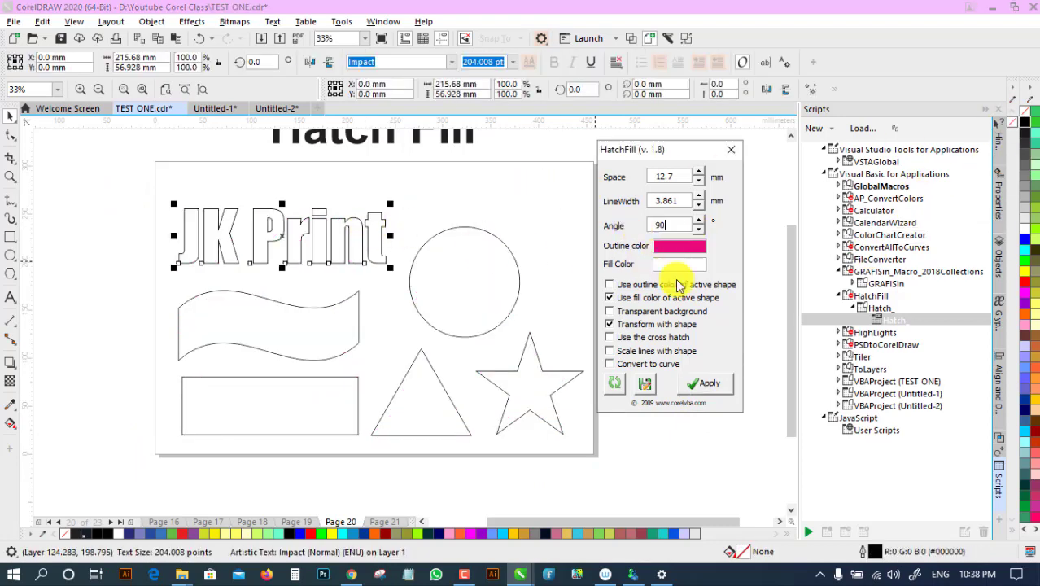
{"action": "left_click", "coordinate": [684, 247]}
{"action": "left_click", "coordinate": [437, 354]}
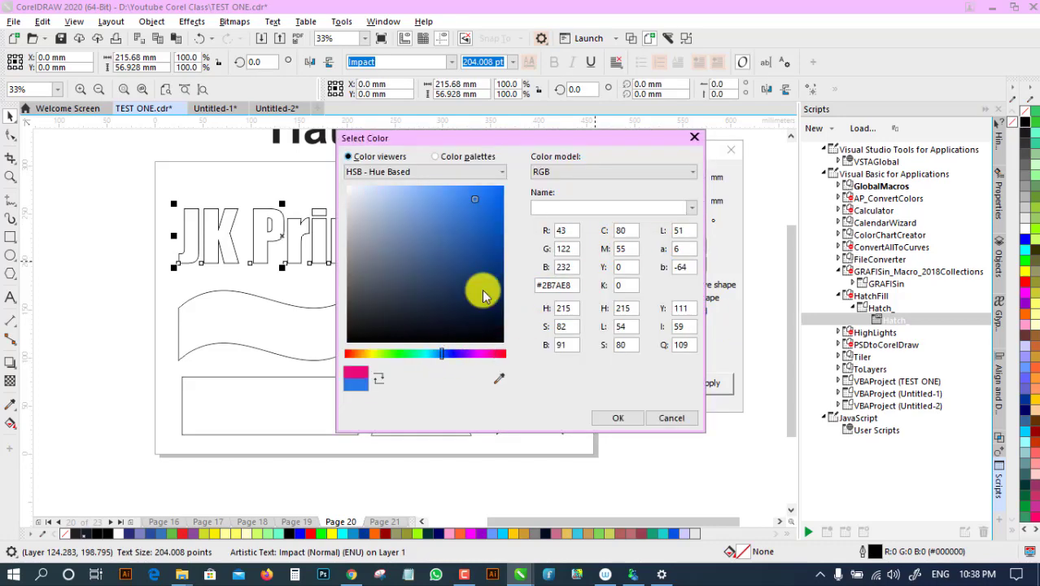
{"action": "left_click", "coordinate": [495, 194]}
{"action": "left_click", "coordinate": [618, 417]}
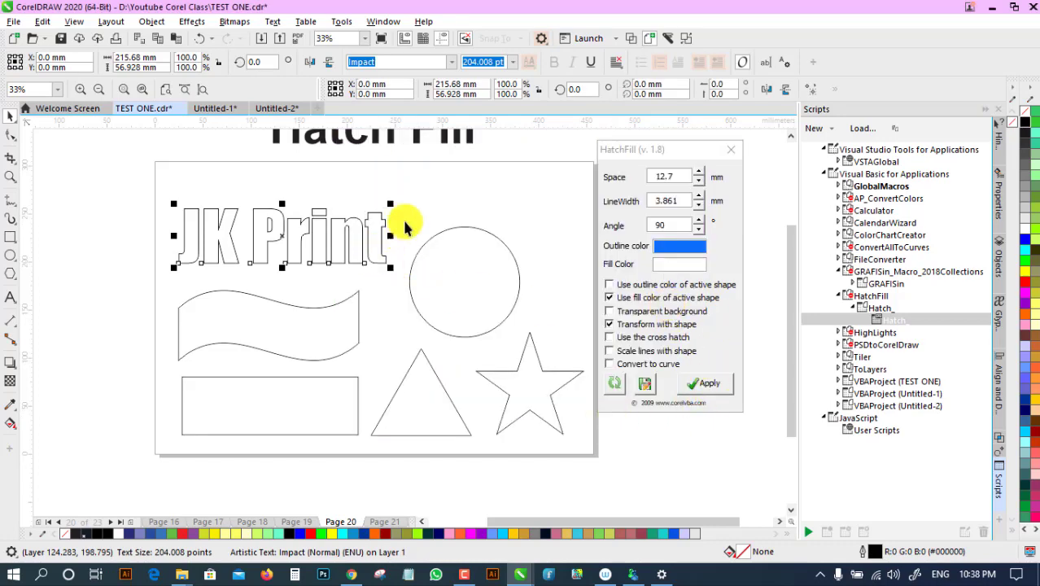
Change the word Print to PRINT and resize the whole text to about 220 mm wide near the page's upper edge.
{"action": "left_click_drag", "start_coordinate": [391, 203], "coordinate": [415, 198]}
{"action": "double_click", "coordinate": [324, 244]}
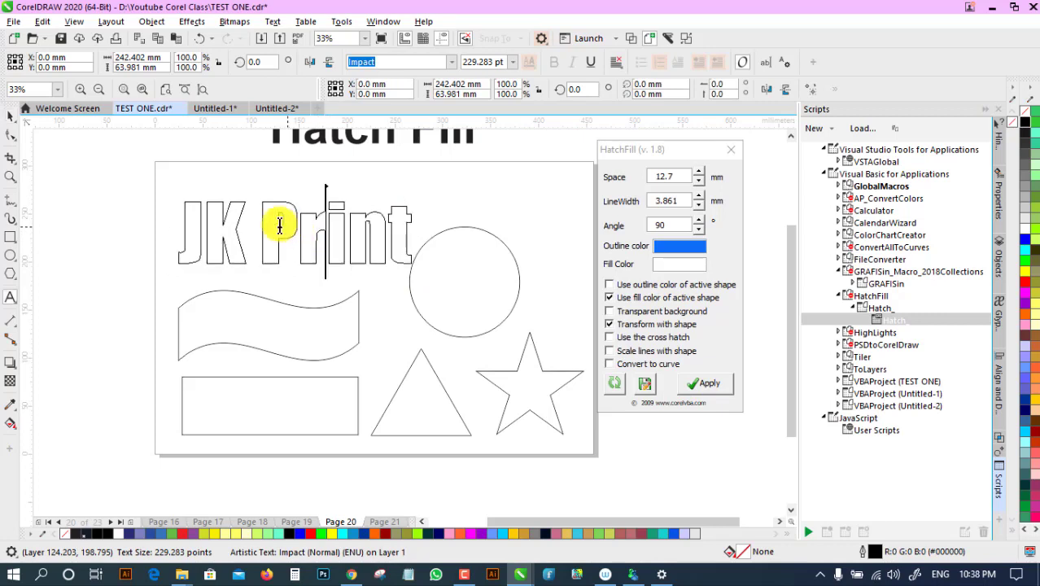
{"action": "left_click_drag", "start_coordinate": [269, 226], "coordinate": [441, 219]}
{"action": "type", "text": "PRINT"}
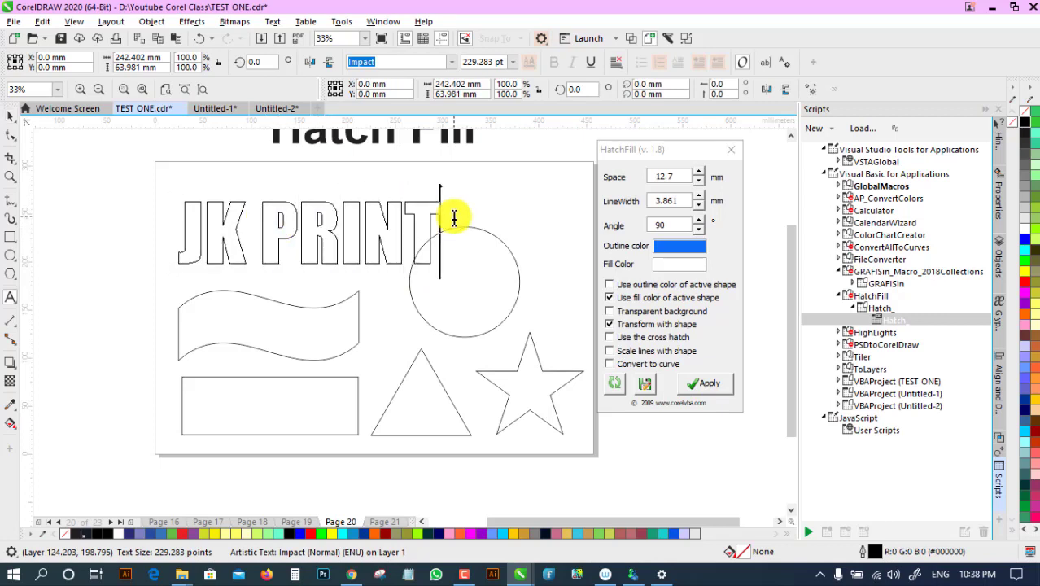
{"action": "left_click", "coordinate": [11, 116]}
{"action": "left_click_drag", "start_coordinate": [444, 269], "coordinate": [369, 212]}
Fill the JK PRINT text black and apply the blue 90° hatch to it and to all five shapes.
{"action": "left_click", "coordinate": [1026, 122]}
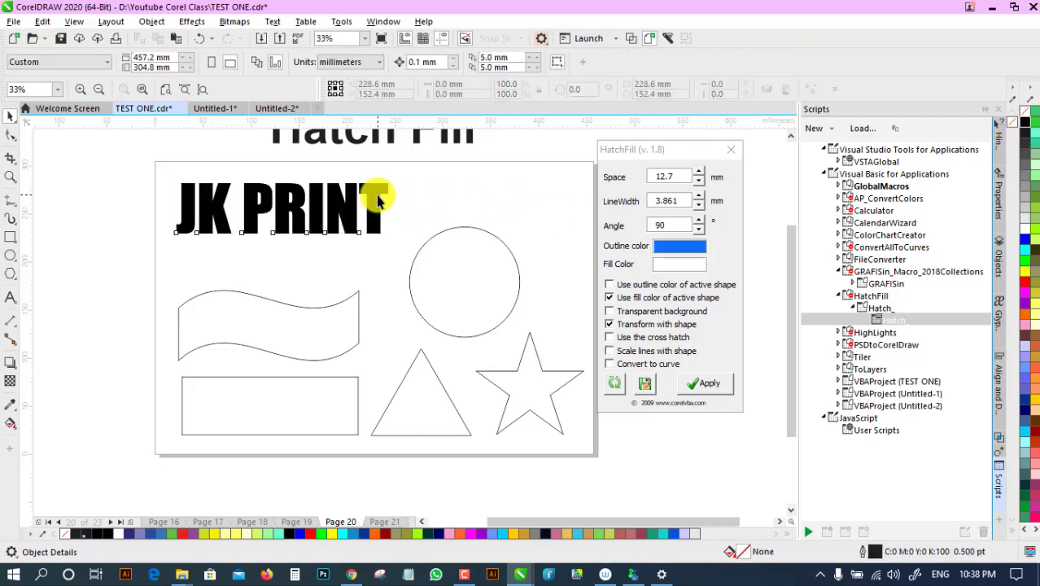
{"action": "left_click", "coordinate": [708, 383]}
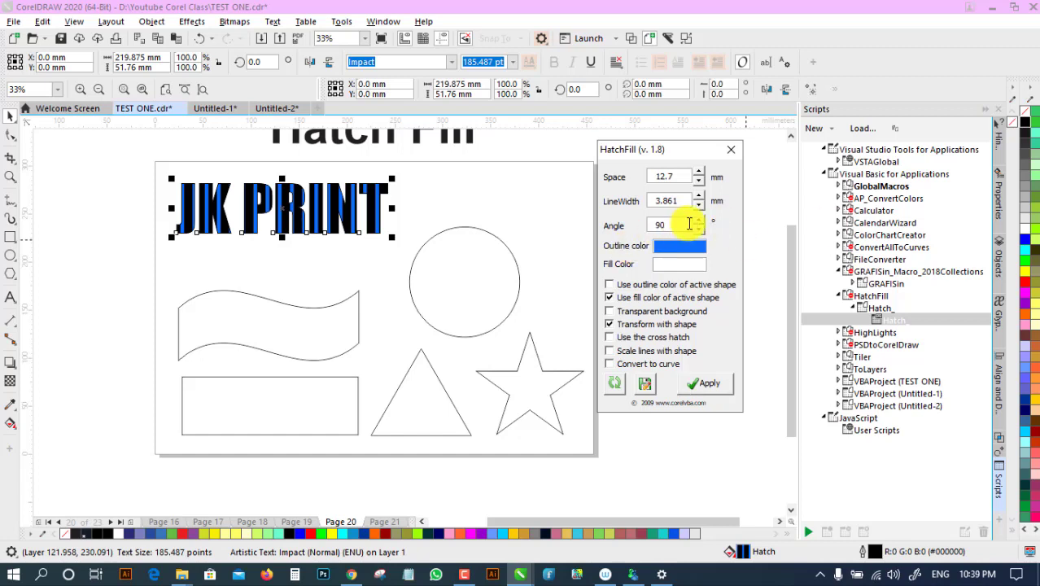
{"action": "left_click", "coordinate": [313, 330]}
{"action": "left_click", "coordinate": [705, 383]}
{"action": "left_click", "coordinate": [317, 381]}
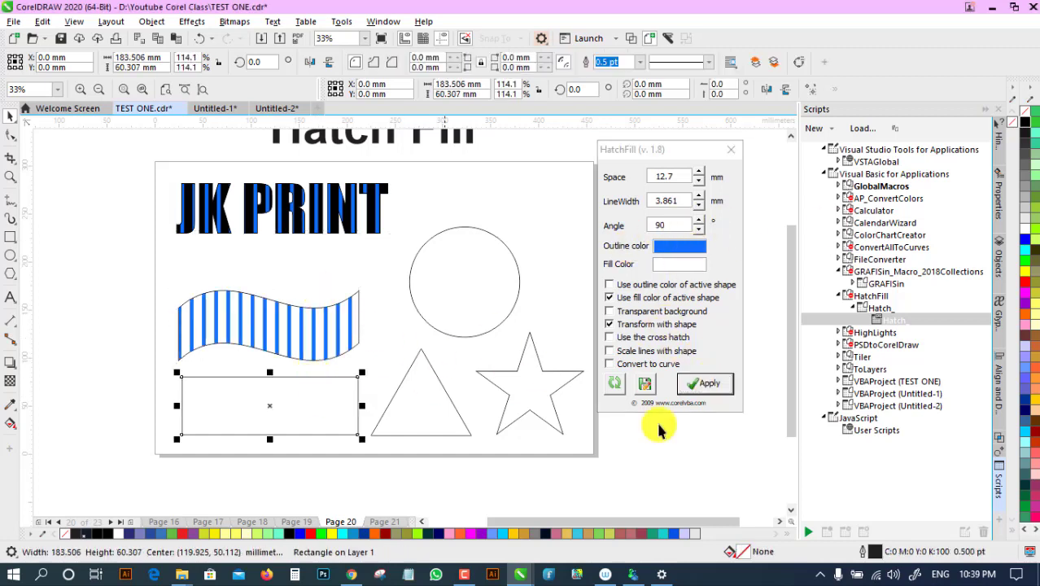
{"action": "left_click", "coordinate": [725, 383]}
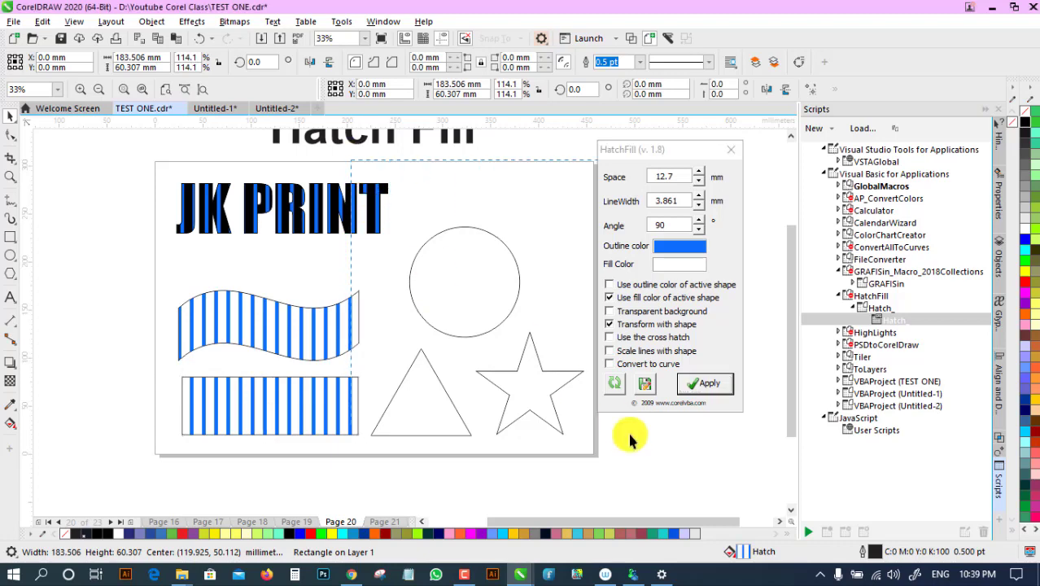
{"action": "key", "text": "ctrl+a"}
{"action": "left_click", "coordinate": [723, 388]}
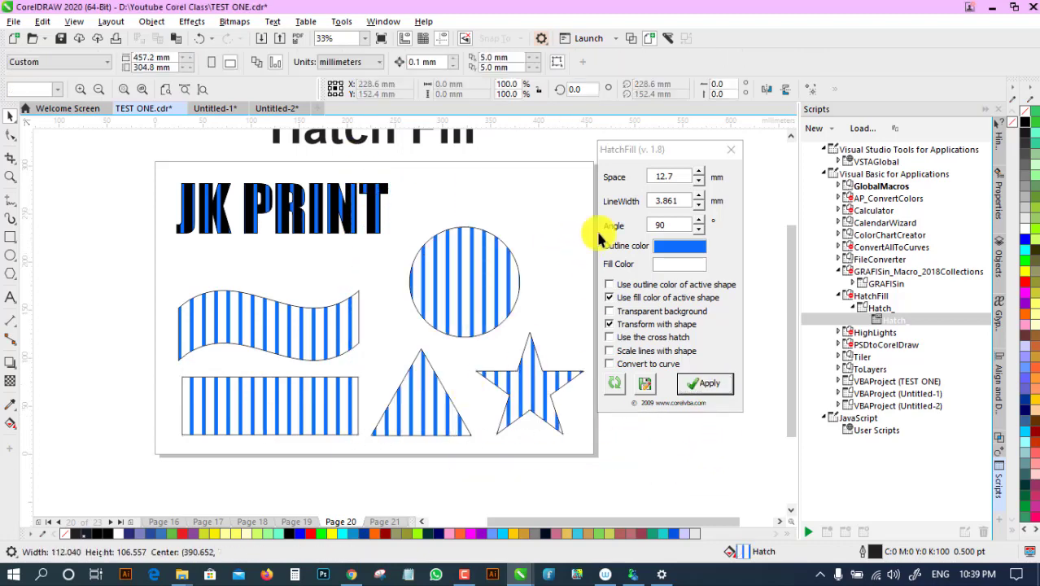
Refresh the HatchFill settings with the circle selected and remove the circle's hatch fill.
{"action": "left_click", "coordinate": [493, 262]}
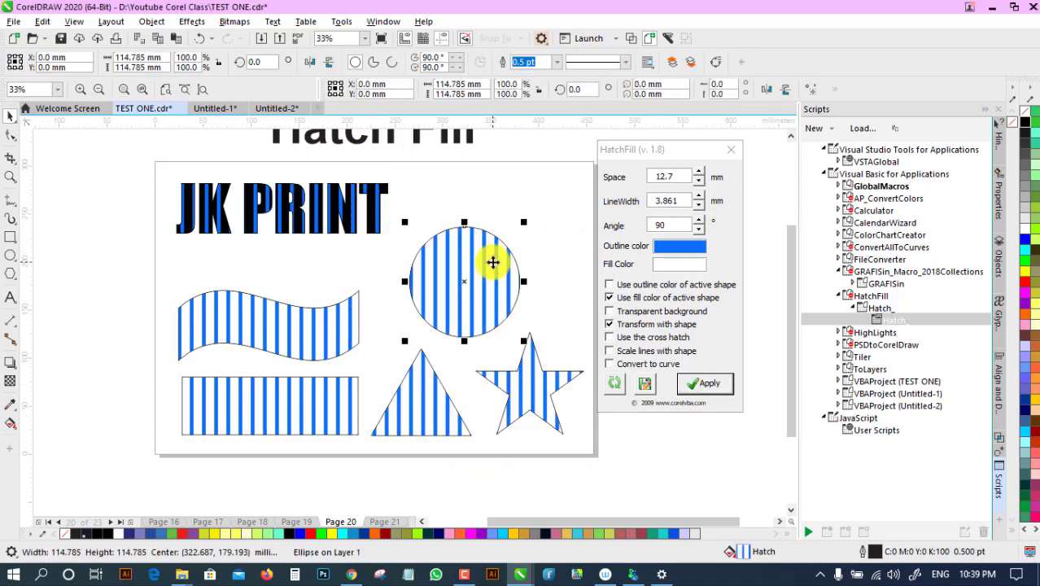
{"action": "left_click", "coordinate": [617, 387]}
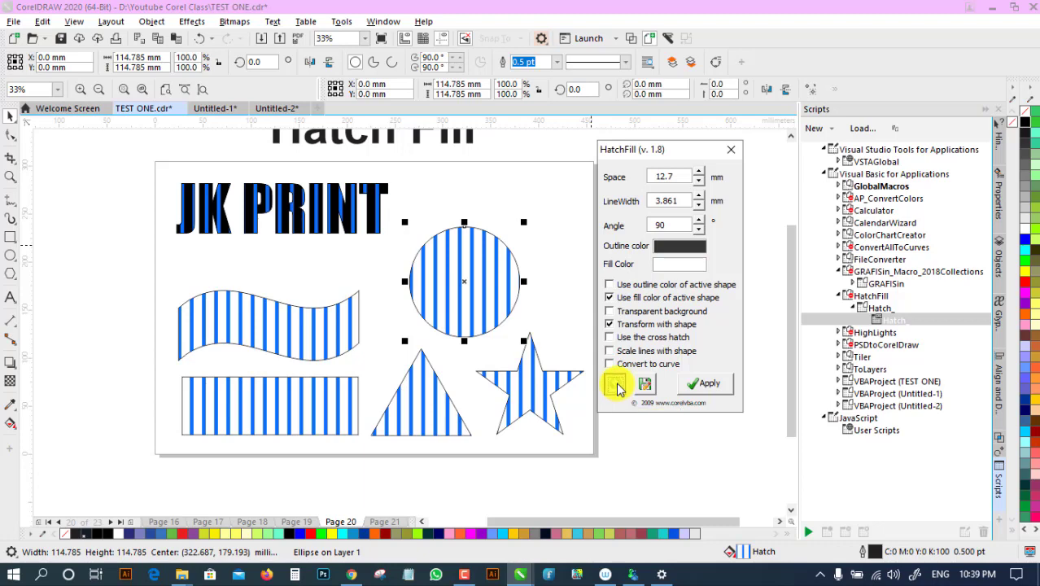
{"action": "left_click", "coordinate": [491, 254]}
{"action": "left_click", "coordinate": [1017, 126]}
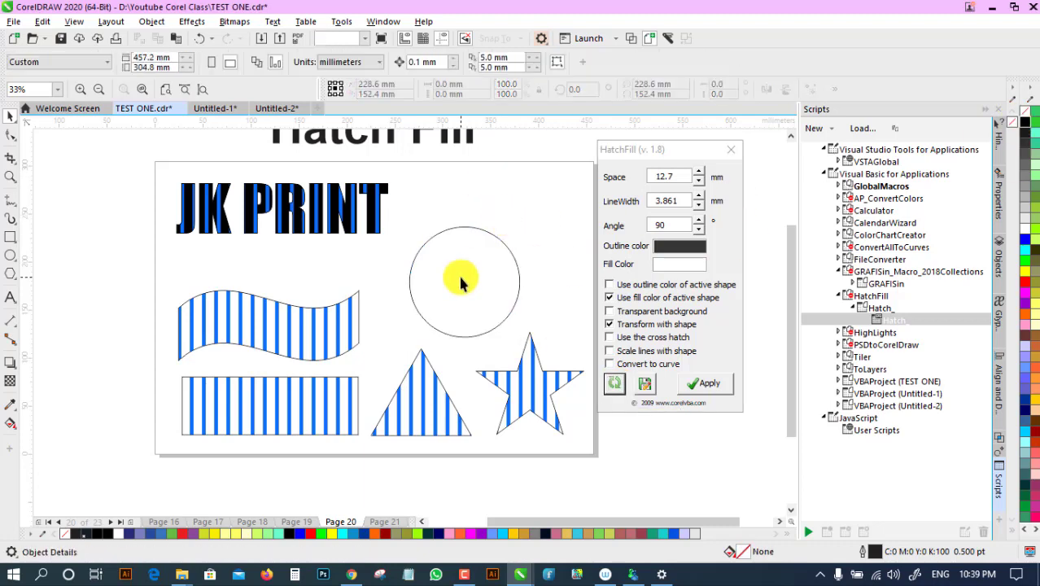
Set the HatchFill line width to 7 mm and apply the dark gray 90° hatch to the circle.
{"action": "left_click_drag", "start_coordinate": [688, 203], "coordinate": [637, 202]}
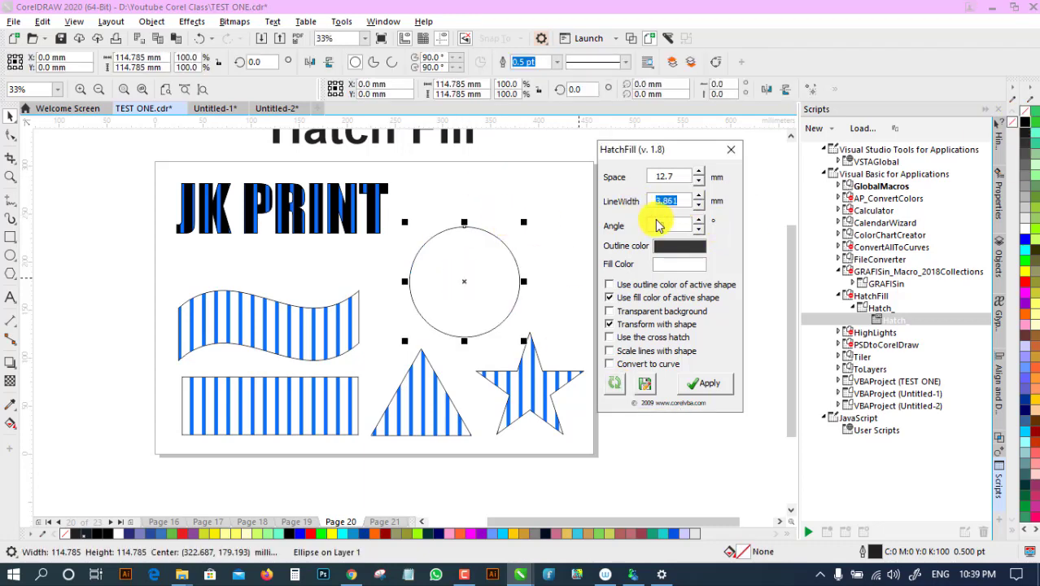
{"action": "type", "text": "7"}
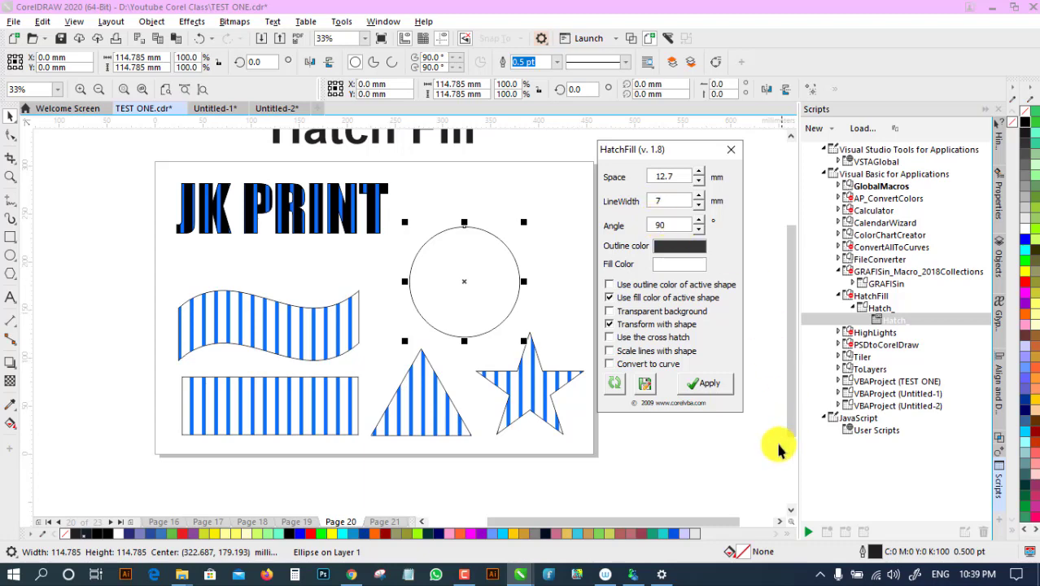
{"action": "left_click", "coordinate": [712, 387]}
{"action": "left_click", "coordinate": [354, 324]}
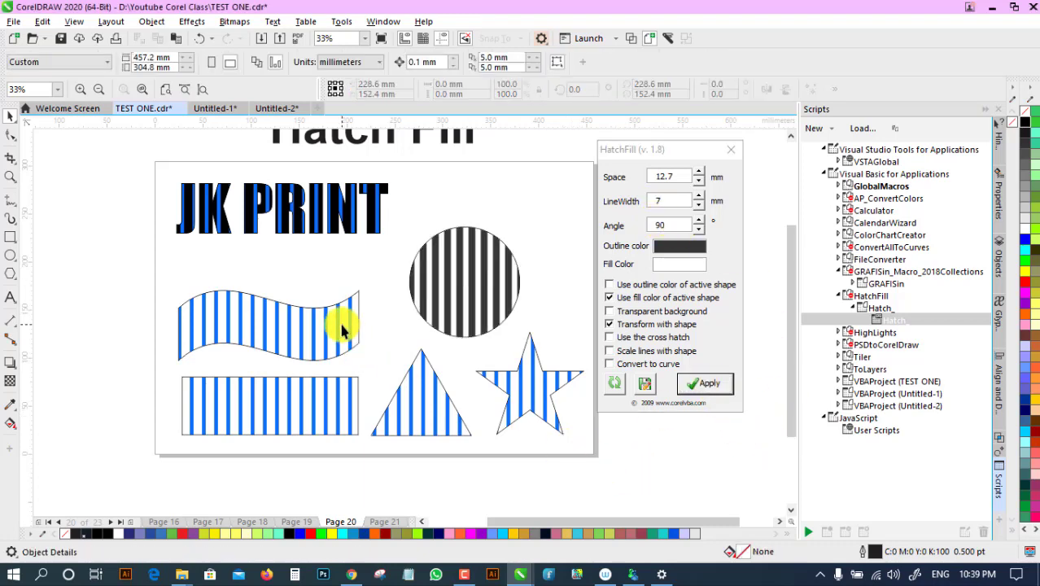
With the circle selected, set the hatch outline color to bright pink.
{"action": "left_click", "coordinate": [476, 303]}
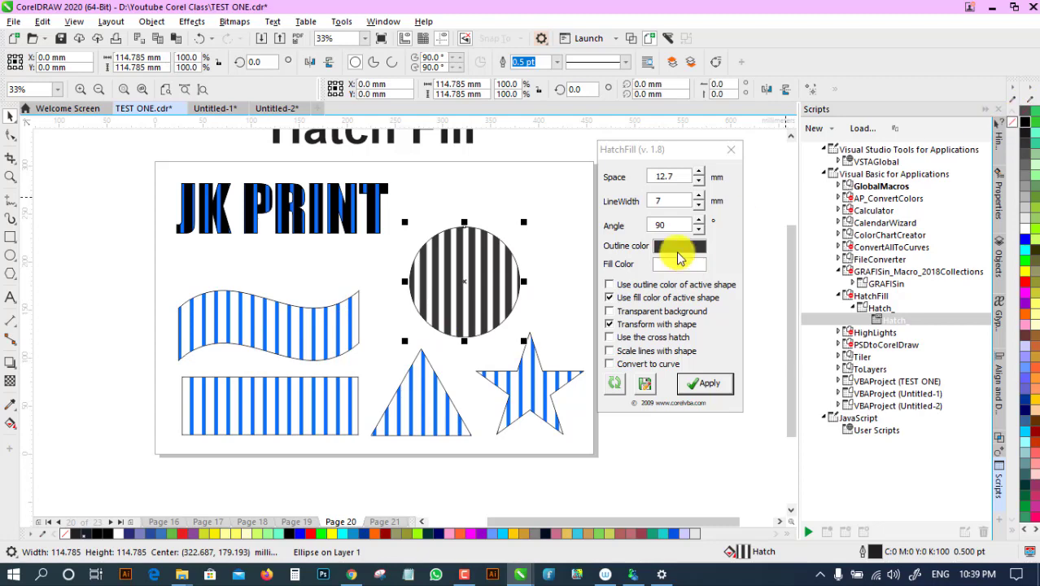
{"action": "left_click", "coordinate": [680, 248]}
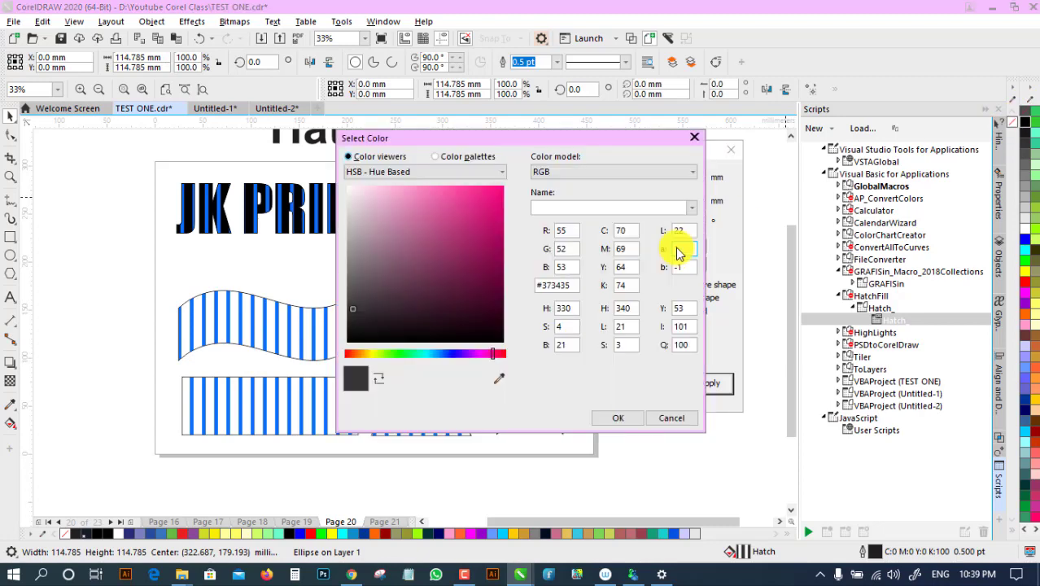
{"action": "left_click", "coordinate": [498, 189]}
{"action": "left_click", "coordinate": [631, 420]}
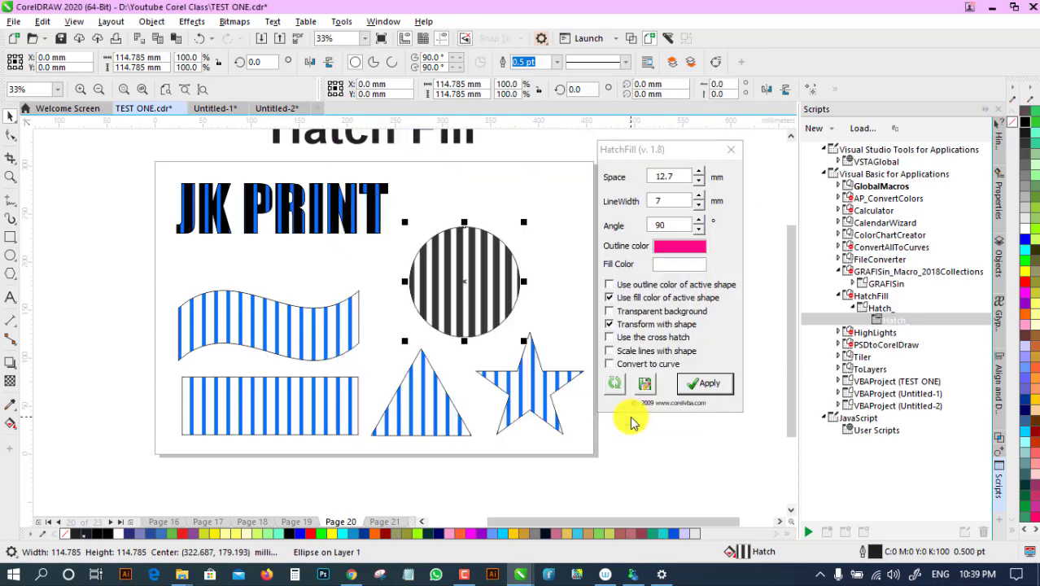
For the wavy shape, set the hatch outline color to red, the line width to 8 mm and the angle to 45°.
{"action": "left_click", "coordinate": [323, 340]}
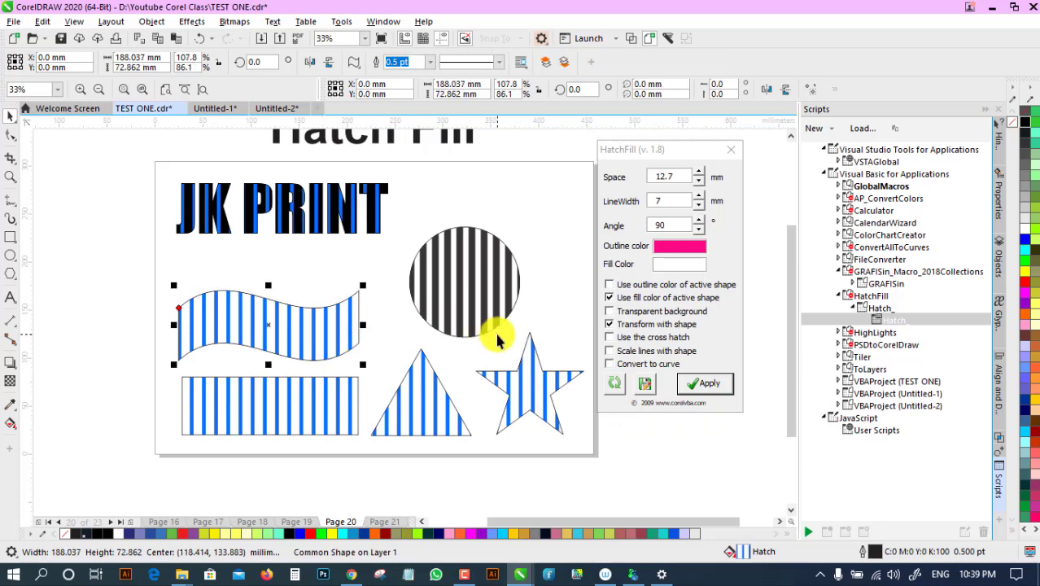
{"action": "left_click", "coordinate": [680, 245]}
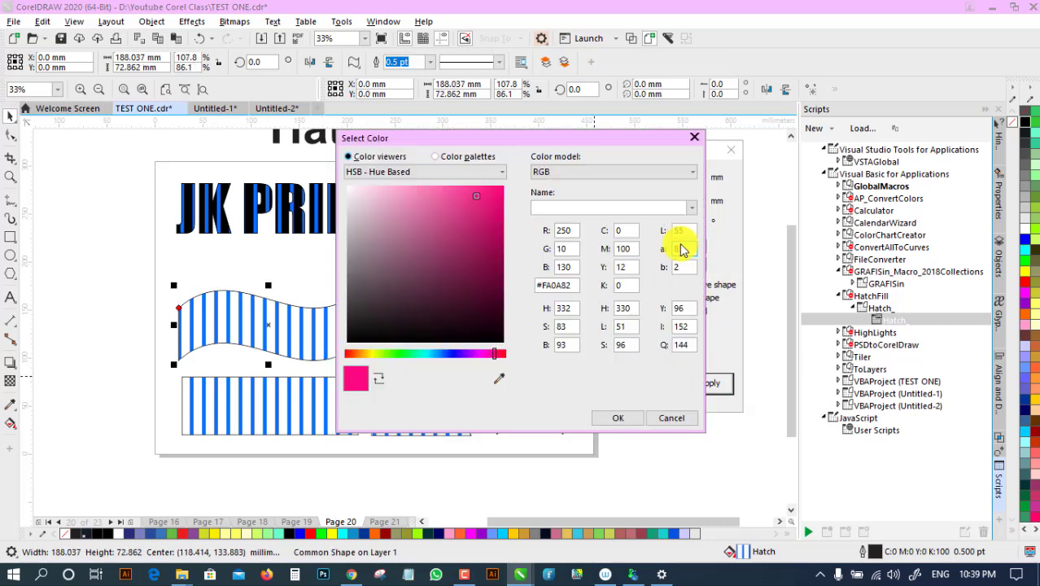
{"action": "left_click", "coordinate": [425, 353]}
{"action": "left_click", "coordinate": [504, 186]}
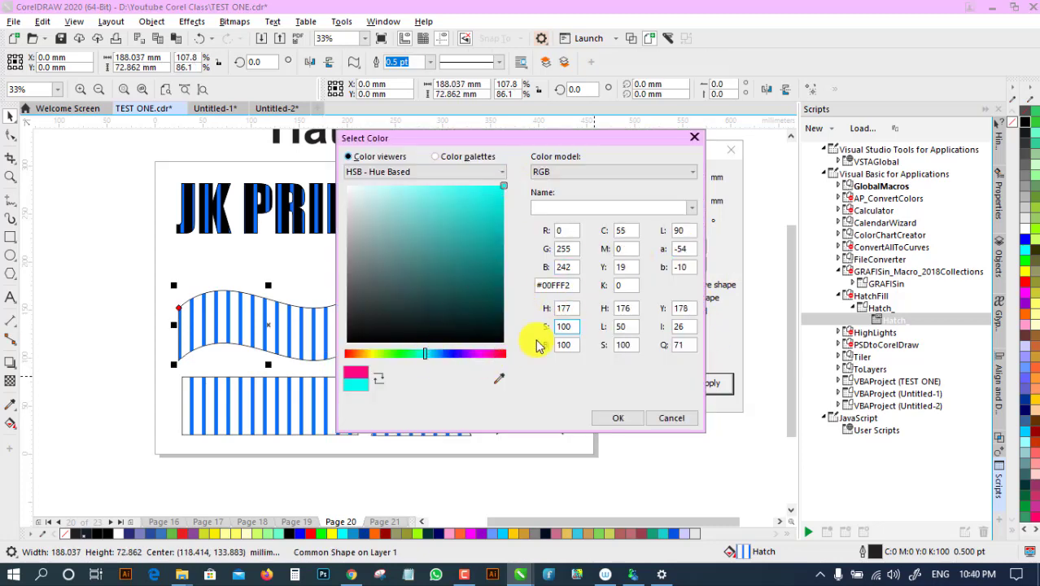
{"action": "left_click", "coordinate": [350, 356]}
{"action": "left_click", "coordinate": [602, 418]}
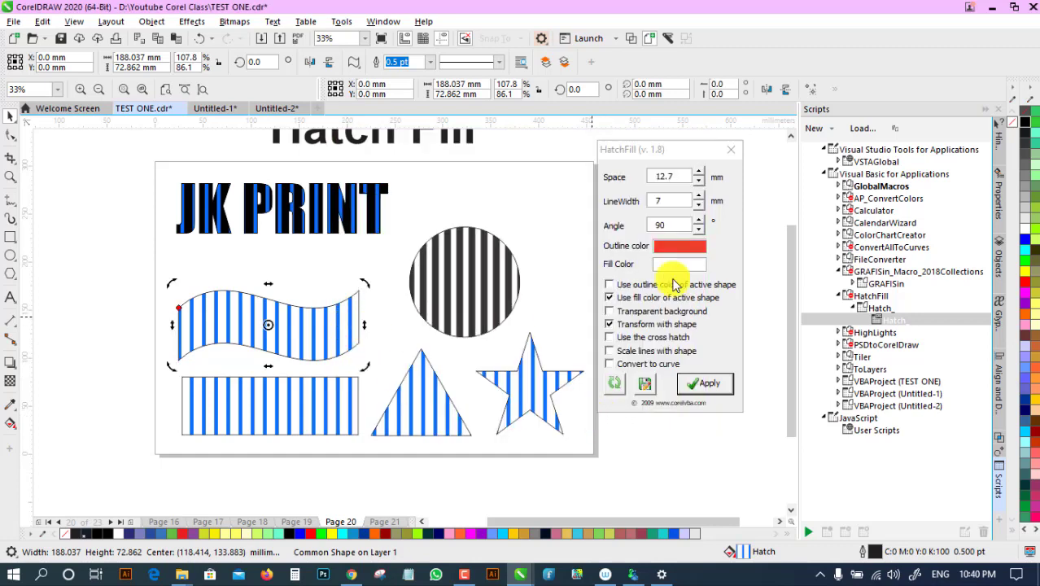
{"action": "left_click", "coordinate": [676, 225]}
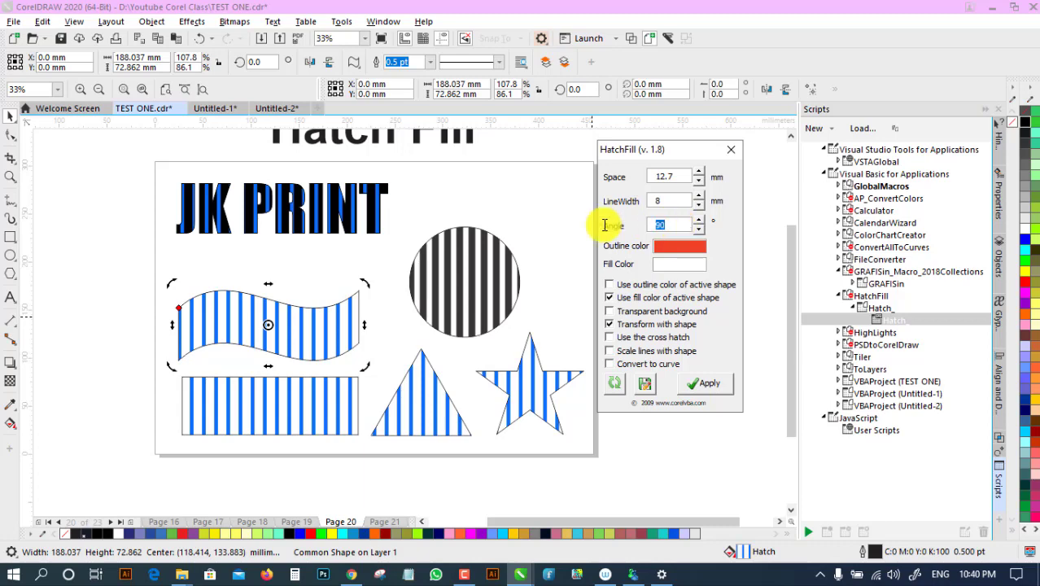
{"action": "left_click", "coordinate": [712, 389]}
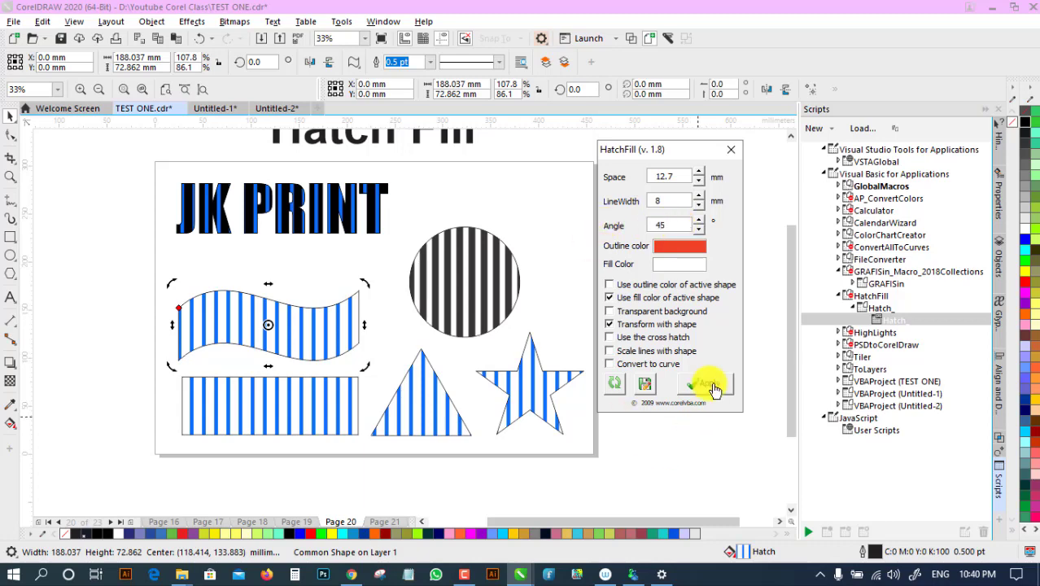
Set the hatch fill color to yellow, turn off using the active shape's fill color, and apply the hatch to the wavy shape.
{"action": "left_click", "coordinate": [683, 266]}
{"action": "left_click", "coordinate": [373, 353]}
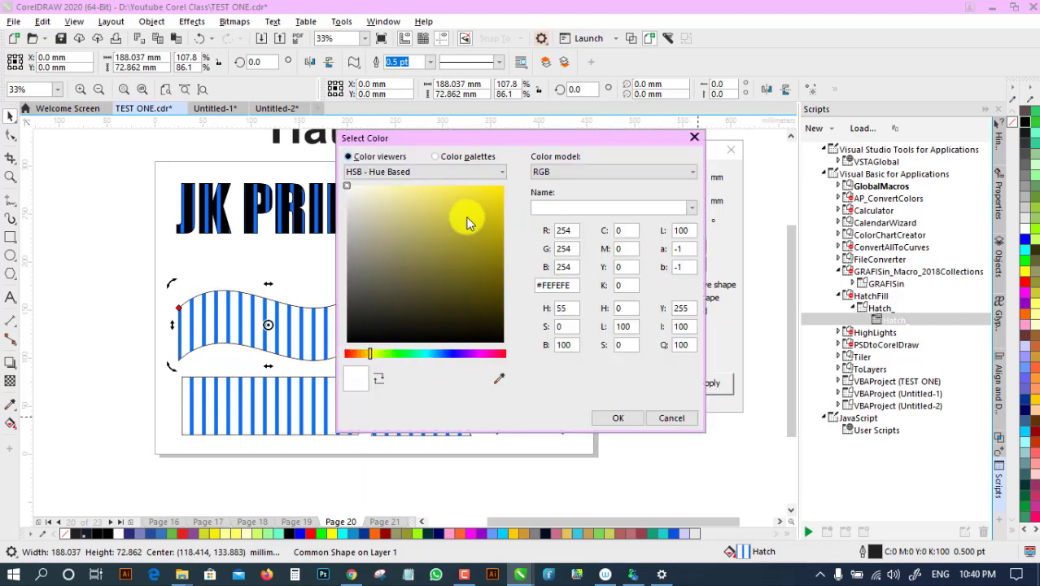
{"action": "left_click", "coordinate": [466, 217]}
{"action": "left_click", "coordinate": [620, 419]}
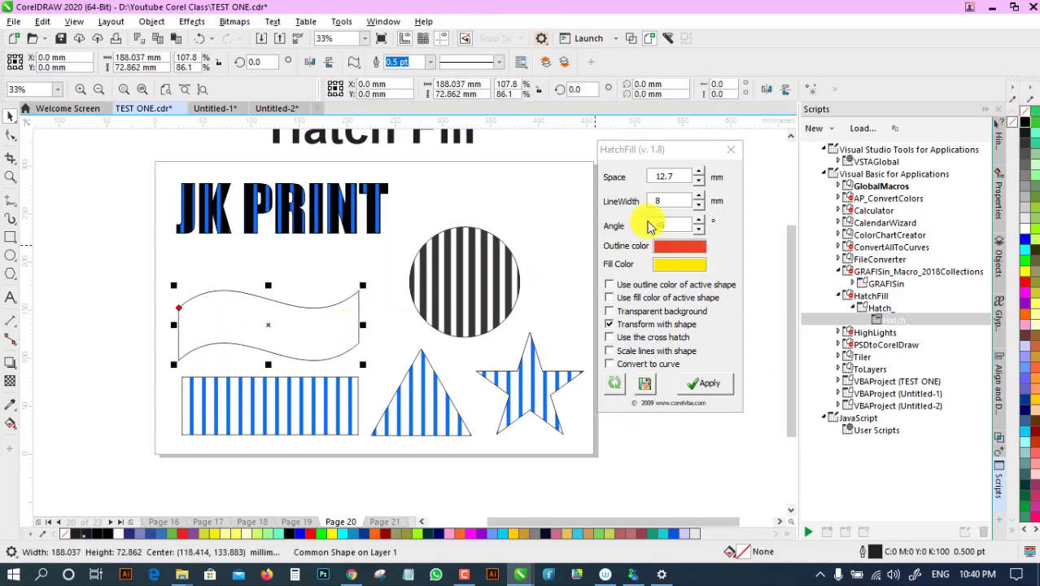
{"action": "left_click", "coordinate": [705, 384]}
Apply the same red and yellow 45° hatch to the JK PRINT text and to the rectangle.
{"action": "left_click", "coordinate": [307, 210]}
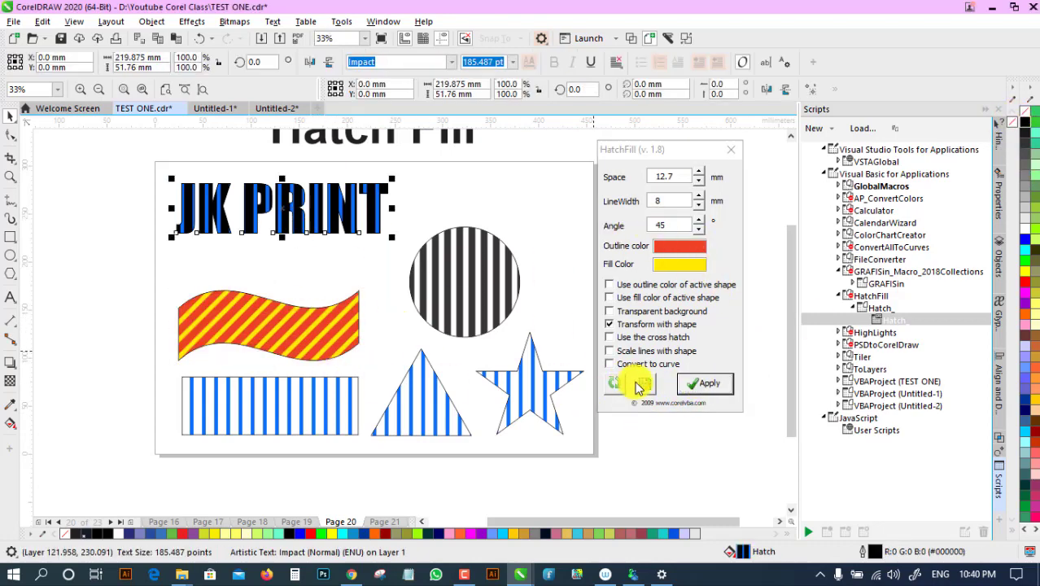
{"action": "left_click", "coordinate": [705, 384]}
{"action": "left_click", "coordinate": [315, 418]}
{"action": "left_click", "coordinate": [705, 383]}
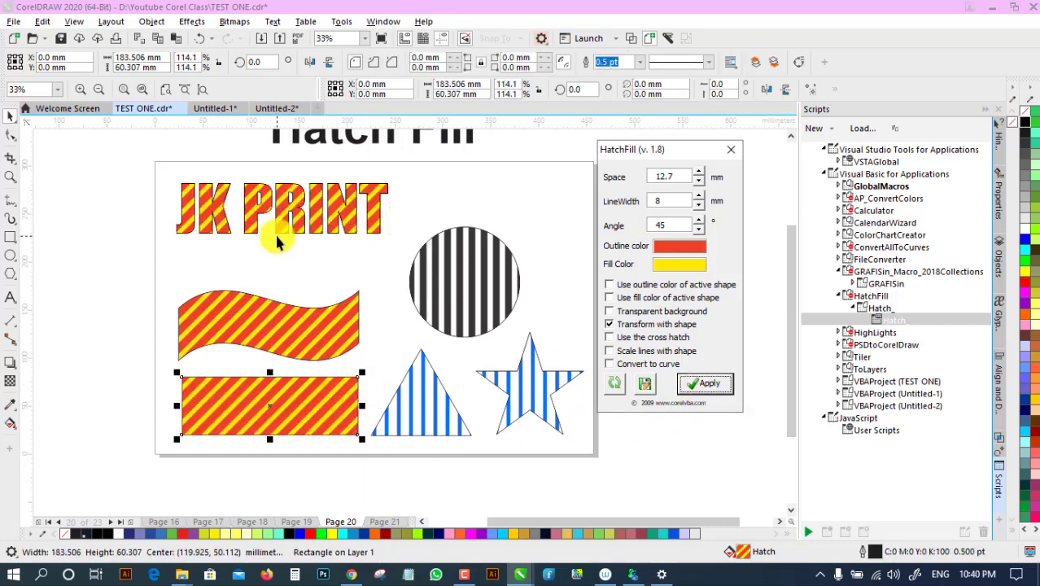
Leave HatchFill, go to page 21, and collapse the HatchFill and GRAFISin macro entries.
{"action": "left_click", "coordinate": [295, 257]}
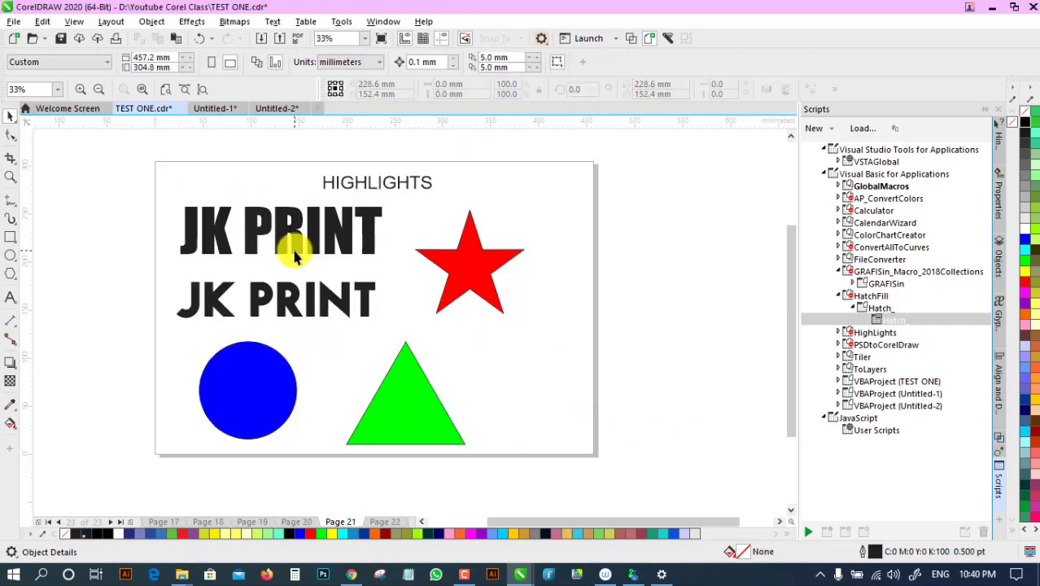
{"action": "left_click", "coordinate": [838, 295]}
{"action": "left_click", "coordinate": [839, 274]}
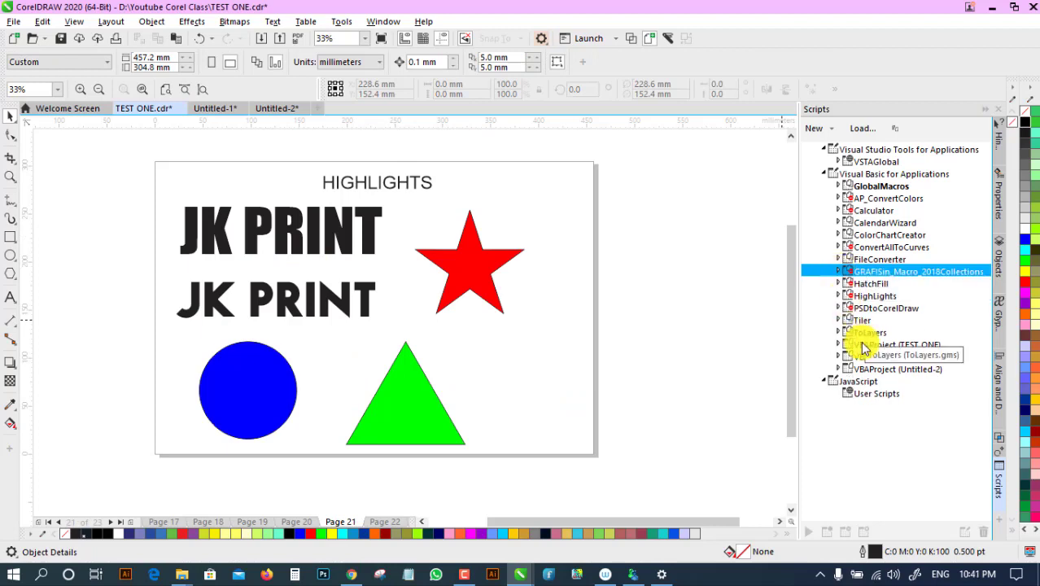
Delete the HIGHLIGHTS title at the upper edge of the page.
{"action": "left_click", "coordinate": [367, 186]}
{"action": "left_click_drag", "start_coordinate": [440, 169], "coordinate": [583, 153]}
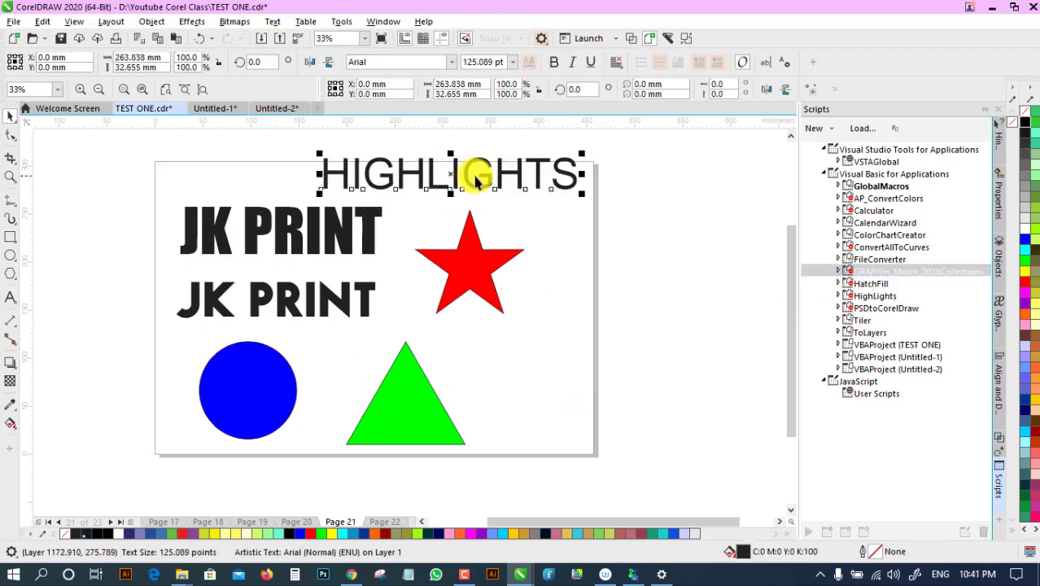
{"action": "key", "text": "Delete"}
Expand the HighLights macro project and try running its HighLighs macro with nothing selected.
{"action": "left_click", "coordinate": [873, 296]}
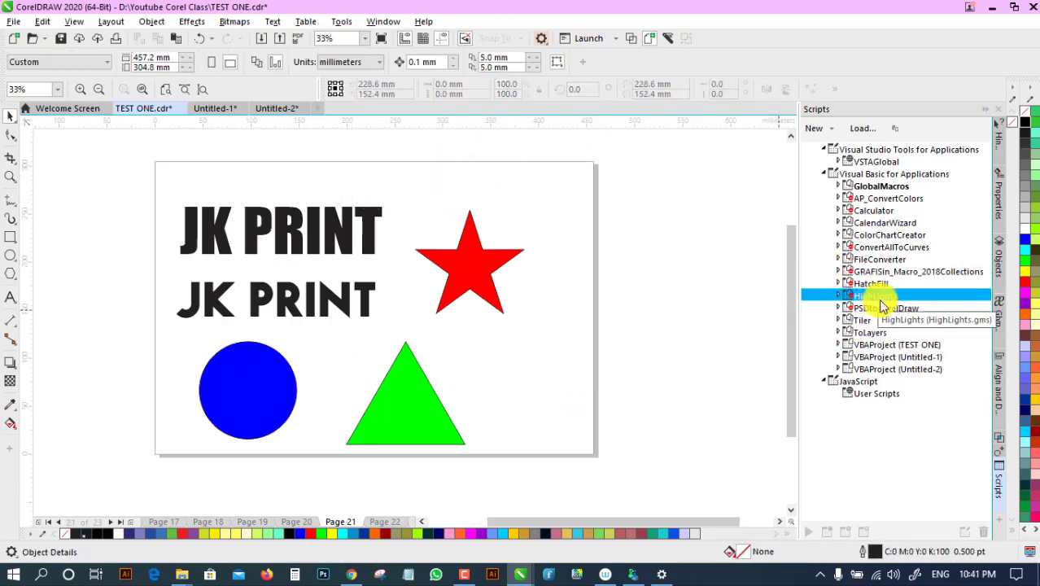
{"action": "left_click", "coordinate": [839, 297]}
{"action": "left_click", "coordinate": [852, 308]}
{"action": "left_click", "coordinate": [899, 320]}
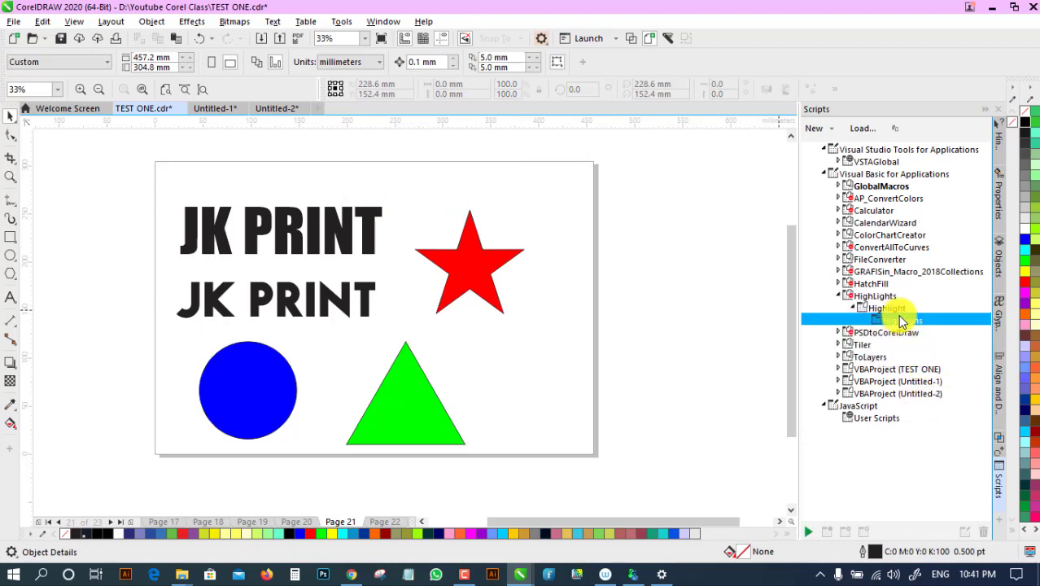
{"action": "left_click", "coordinate": [810, 539]}
Remove the red star's outline and run the HighLighs macro on the star.
{"action": "left_click", "coordinate": [482, 262]}
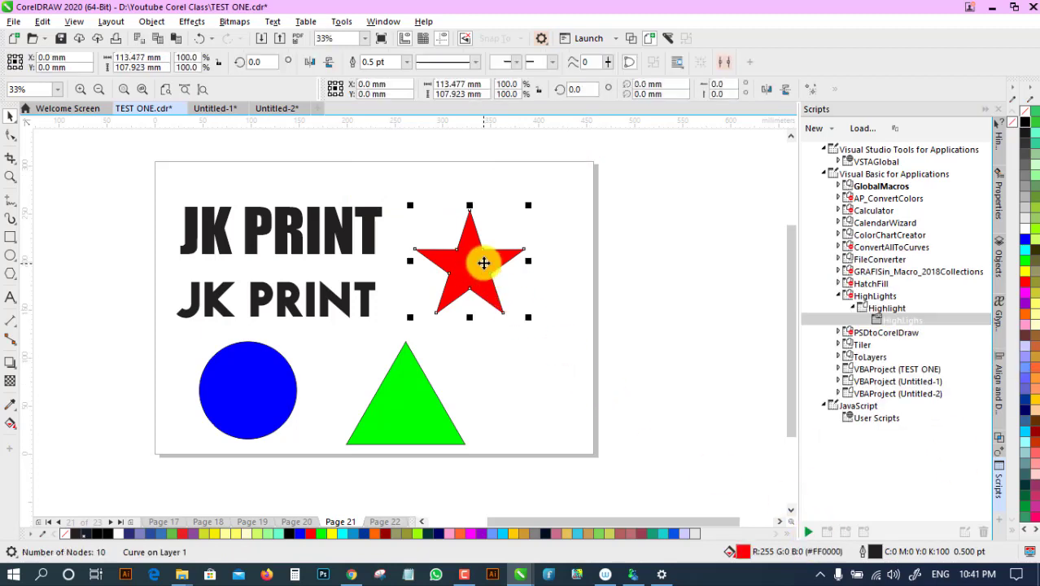
{"action": "left_click", "coordinate": [124, 88]}
{"action": "left_click", "coordinate": [634, 427]}
{"action": "left_click", "coordinate": [523, 326]}
{"action": "right_click", "coordinate": [1013, 122]}
{"action": "left_click", "coordinate": [705, 310]}
{"action": "left_click", "coordinate": [542, 313]}
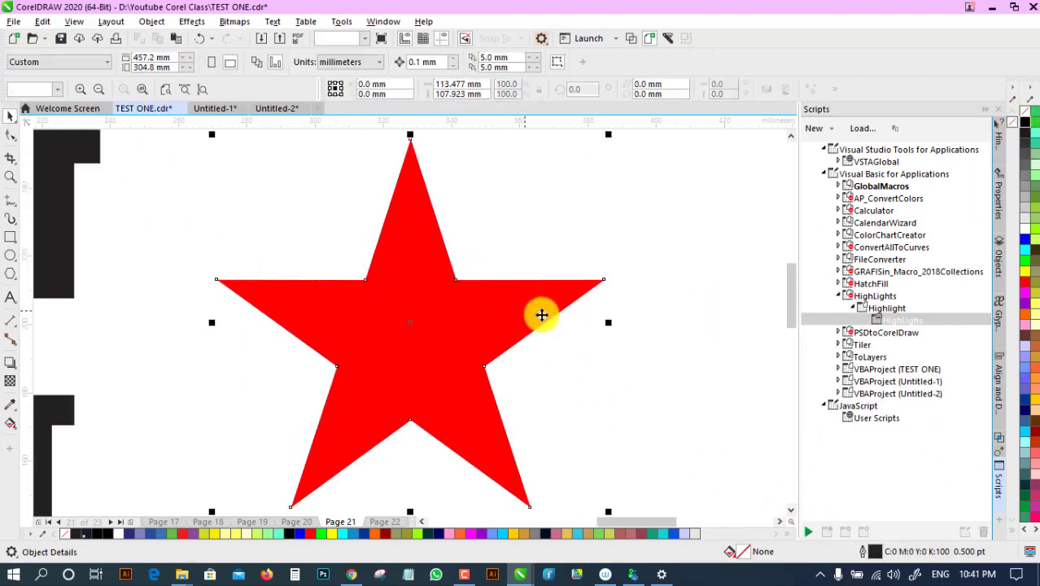
{"action": "left_click", "coordinate": [809, 533]}
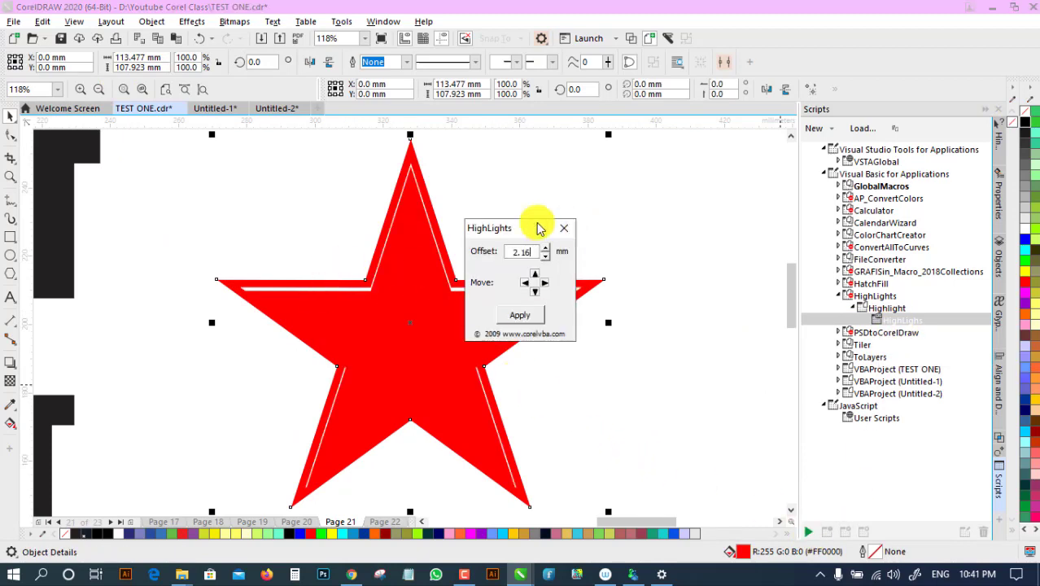
Try shifting the star's highlight upward and to the right with the 2.16 mm offset, and recenter it.
{"action": "left_click_drag", "start_coordinate": [534, 225], "coordinate": [701, 169]}
{"action": "left_click", "coordinate": [696, 240]}
{"action": "left_click", "coordinate": [708, 218]}
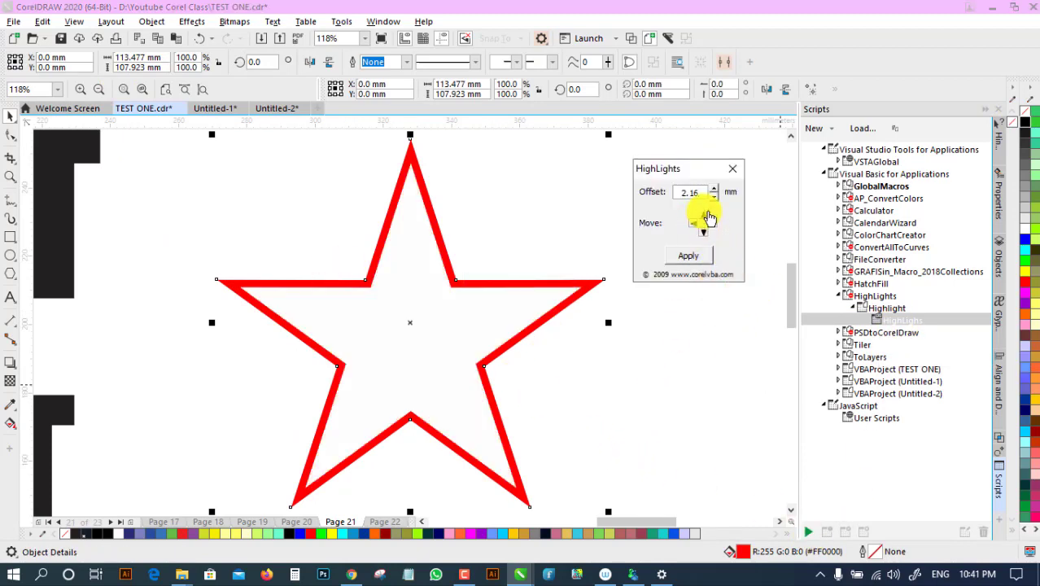
{"action": "left_click", "coordinate": [708, 219]}
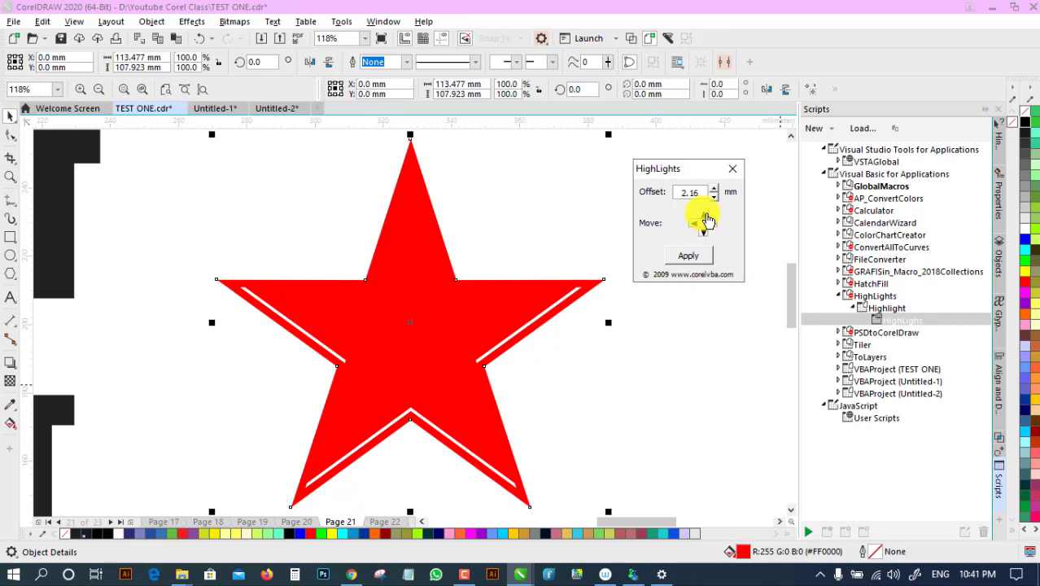
{"action": "left_click", "coordinate": [717, 226]}
{"action": "left_click", "coordinate": [707, 232]}
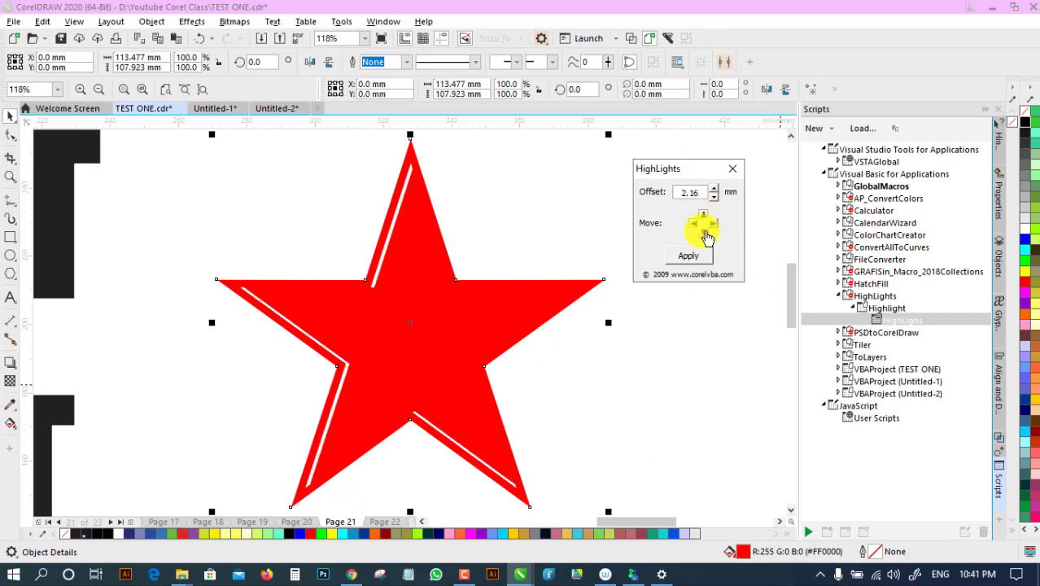
{"action": "left_click", "coordinate": [703, 226]}
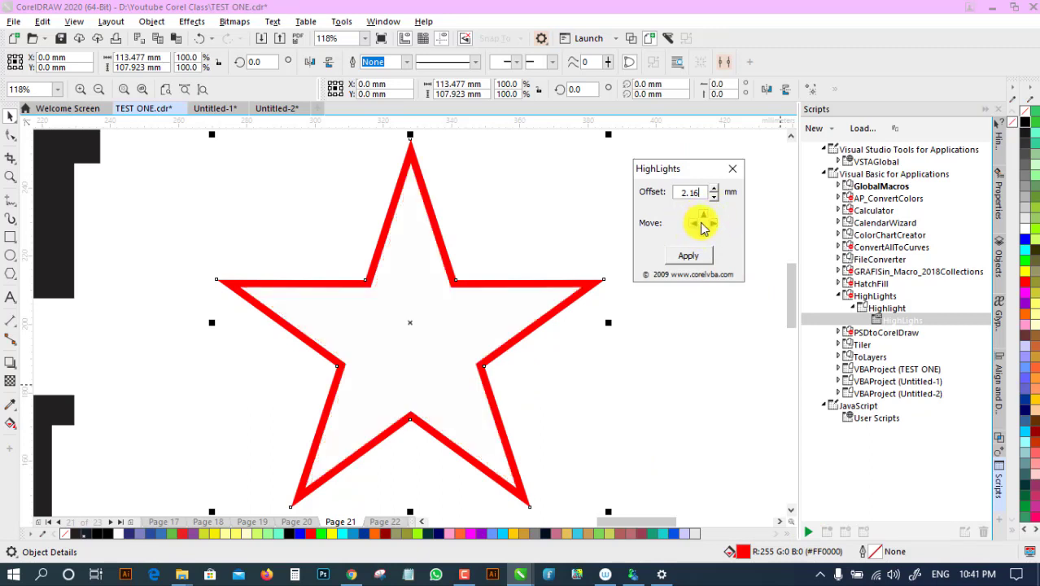
Shift the star's highlight toward the upper left and apply it with the 2.16 mm offset.
{"action": "left_click", "coordinate": [694, 225]}
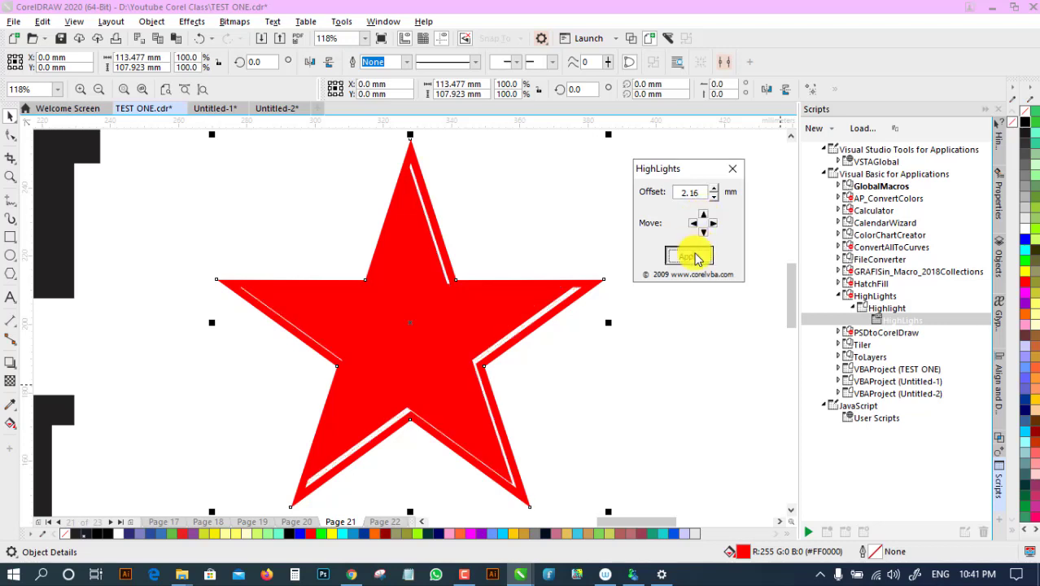
{"action": "left_click", "coordinate": [689, 255]}
{"action": "left_click", "coordinate": [728, 357]}
Run the HighLighs macro on the upper JK PRINT text and keep its dialog clear of the lettering.
{"action": "left_click", "coordinate": [98, 89]}
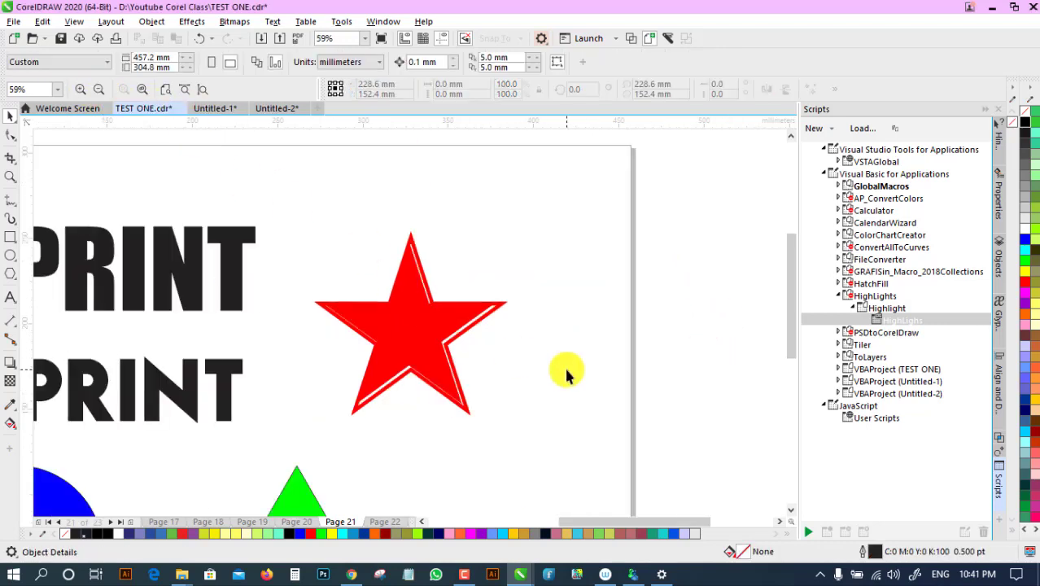
{"action": "left_click", "coordinate": [423, 521]}
{"action": "left_click", "coordinate": [529, 281]}
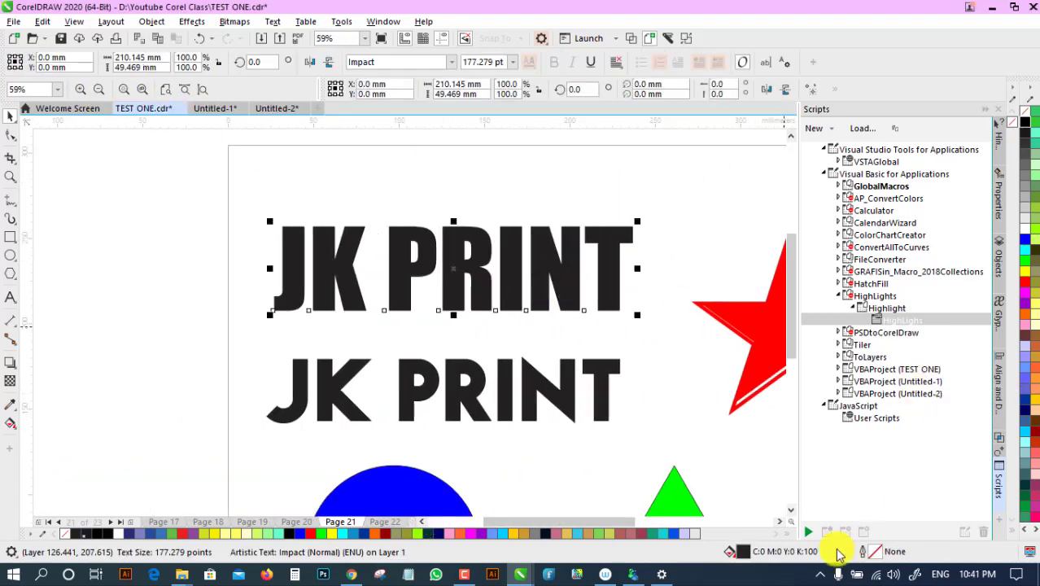
{"action": "left_click", "coordinate": [809, 537]}
{"action": "left_click_drag", "start_coordinate": [518, 229], "coordinate": [153, 274]}
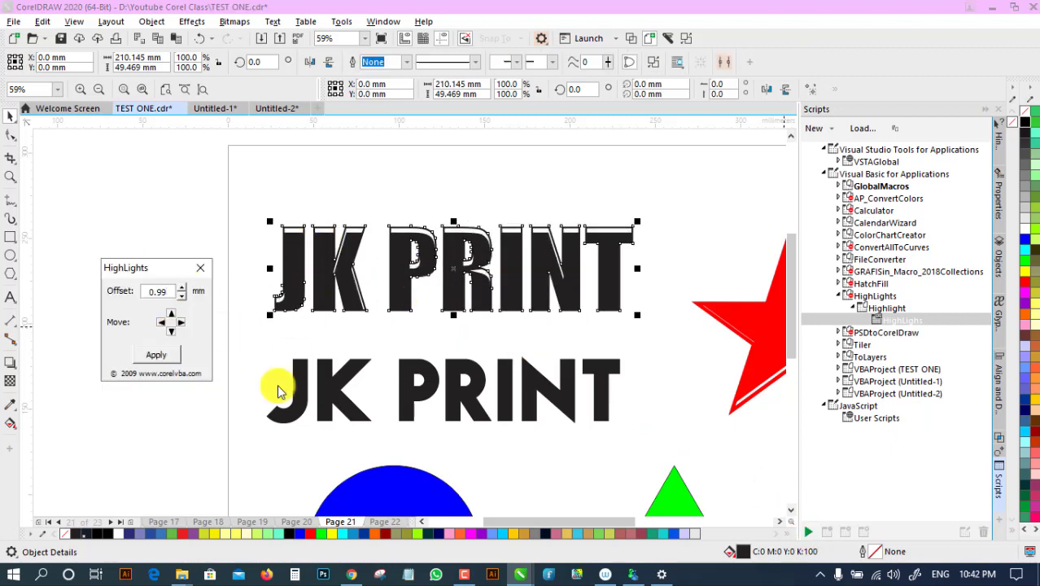
Shift the upper JK PRINT text's highlight to the left, nudge it slightly back, and apply it with the 0.99 mm offset.
{"action": "left_click", "coordinate": [161, 323]}
{"action": "left_click", "coordinate": [160, 322]}
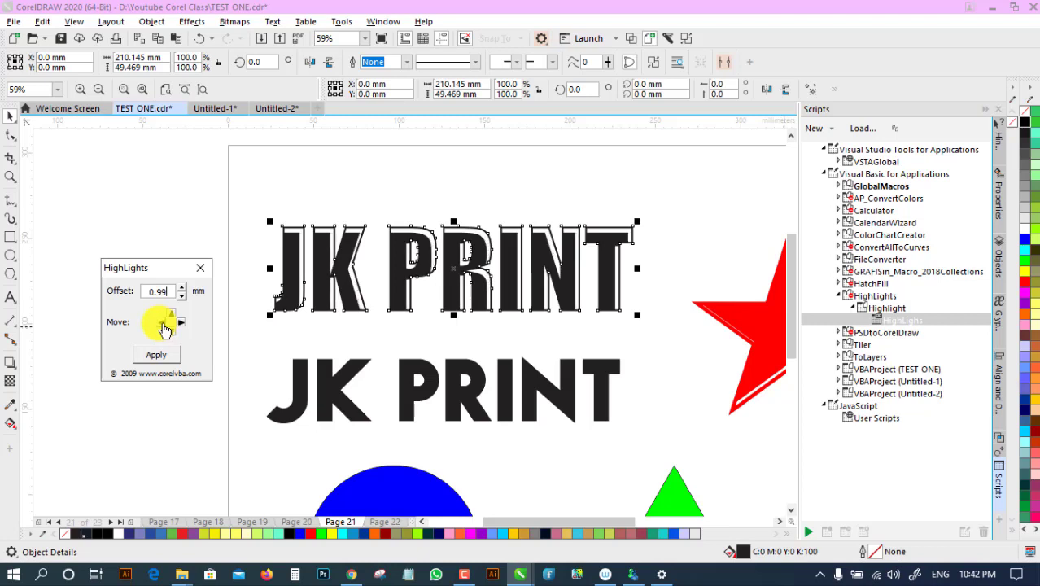
{"action": "left_click", "coordinate": [182, 324]}
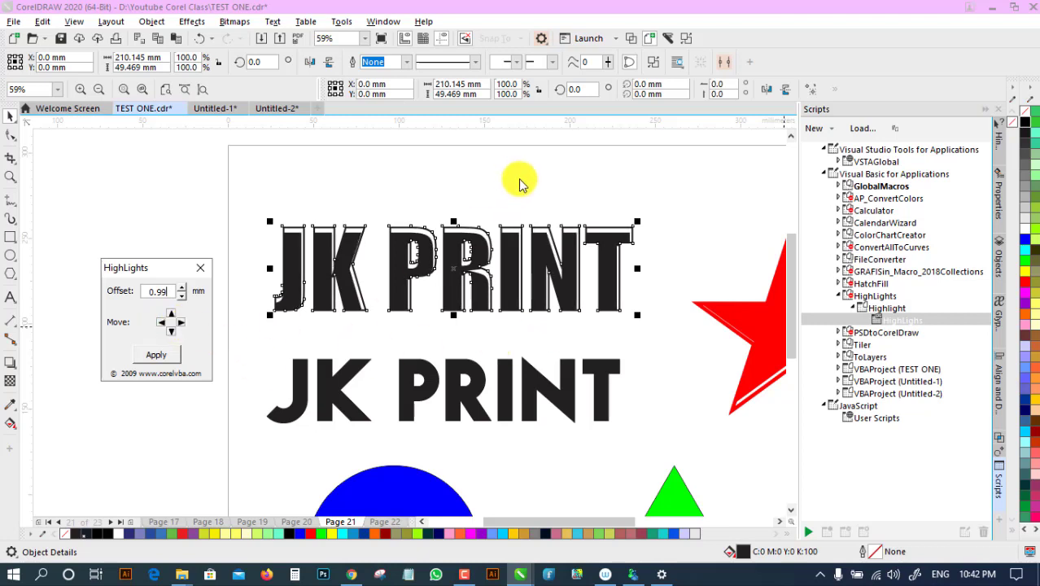
{"action": "left_click", "coordinate": [156, 355]}
{"action": "left_click", "coordinate": [465, 225]}
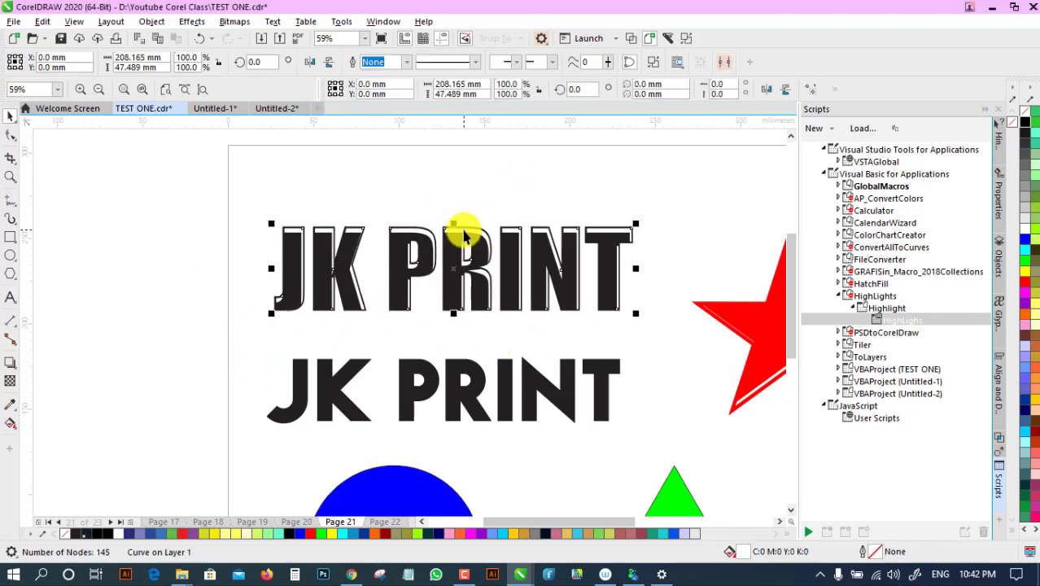
Fill the upper JK PRINT text's highlight with red and deselect it.
{"action": "left_click", "coordinate": [1028, 286]}
{"action": "left_click", "coordinate": [576, 186]}
Run the HighLighs macro on the lower JK PRINT text, adjust the highlight's direction, and apply it with a 0.78 mm offset.
{"action": "scroll", "coordinate": [790, 274], "scroll_direction": "down", "scroll_amount": 3}
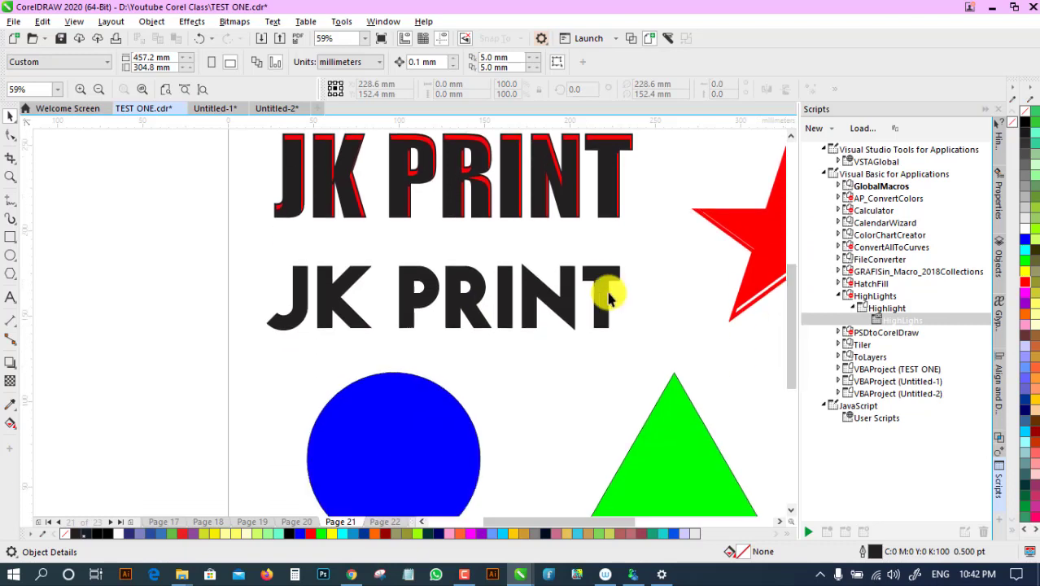
{"action": "left_click", "coordinate": [609, 297]}
{"action": "left_click", "coordinate": [808, 531]}
{"action": "left_click_drag", "start_coordinate": [516, 235], "coordinate": [187, 254]}
{"action": "left_click", "coordinate": [218, 303]}
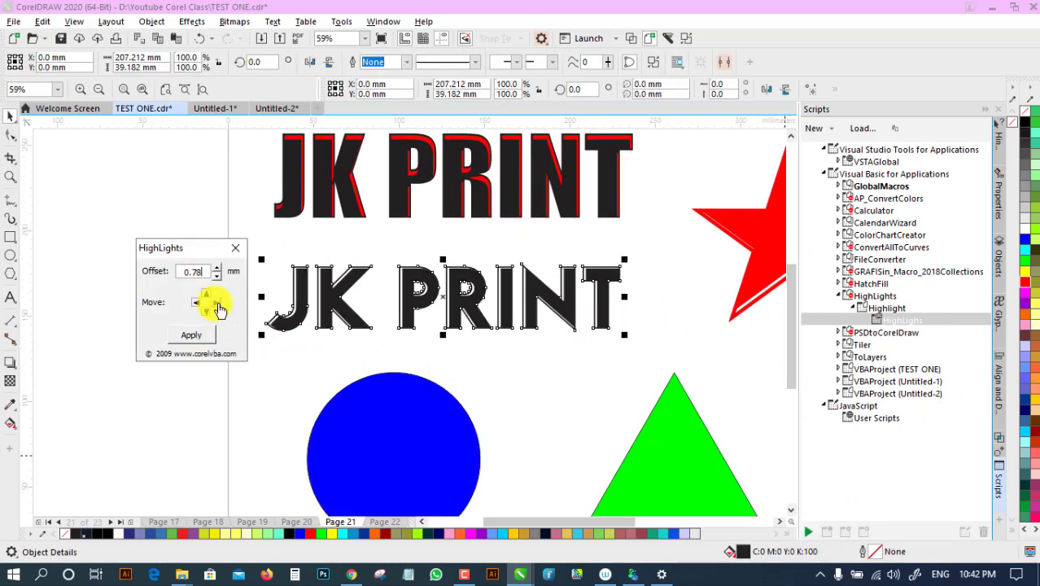
{"action": "left_click", "coordinate": [1020, 242]}
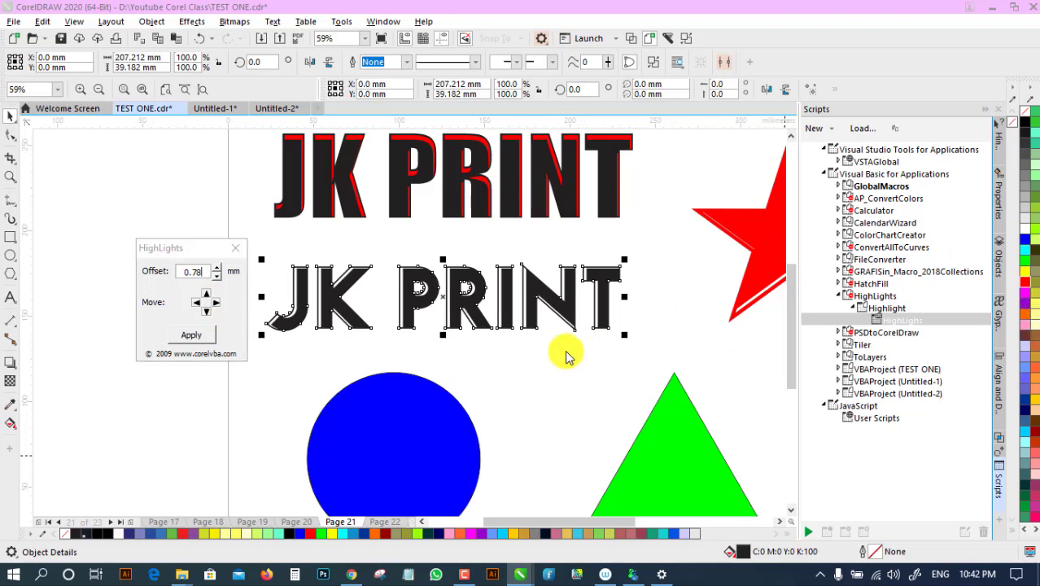
{"action": "left_click", "coordinate": [192, 334]}
Fill the lower JK PRINT text's highlight with red and deselect it.
{"action": "left_click", "coordinate": [332, 365]}
{"action": "left_click", "coordinate": [404, 304]}
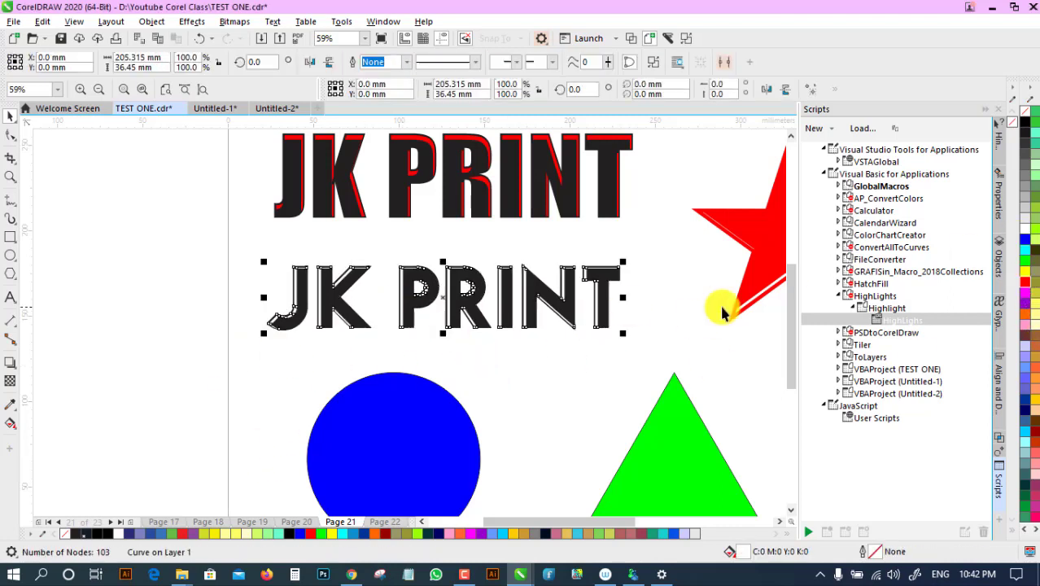
{"action": "left_click", "coordinate": [1026, 282]}
{"action": "left_click", "coordinate": [568, 398]}
{"action": "left_click", "coordinate": [530, 318]}
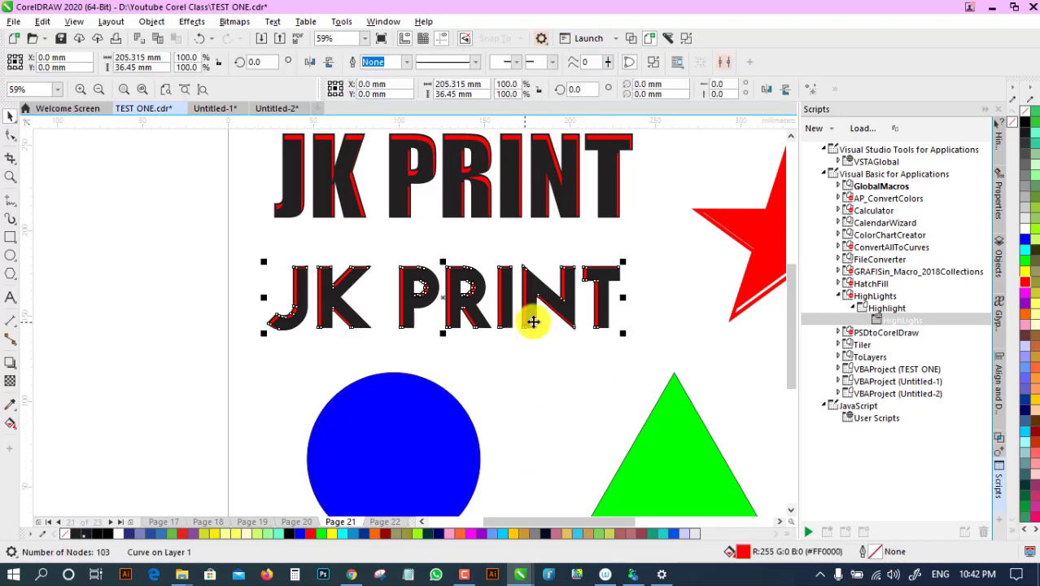
{"action": "left_click", "coordinate": [594, 407]}
Run the HighLighs macro on the blue circle and keep its dialog clear of the shape.
{"action": "left_click_drag", "start_coordinate": [794, 307], "coordinate": [794, 365]}
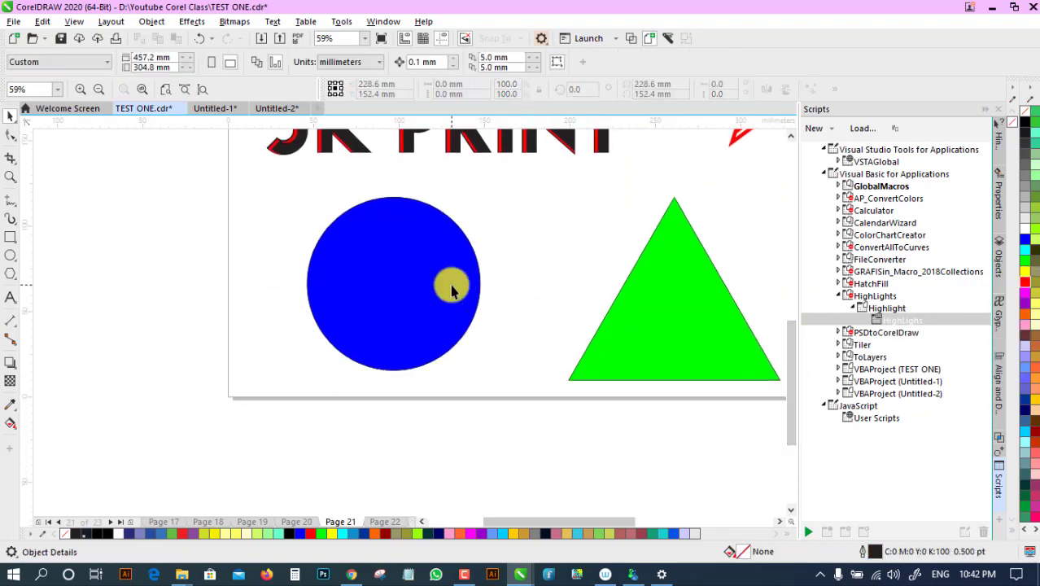
{"action": "left_click", "coordinate": [448, 284]}
{"action": "left_click", "coordinate": [810, 535]}
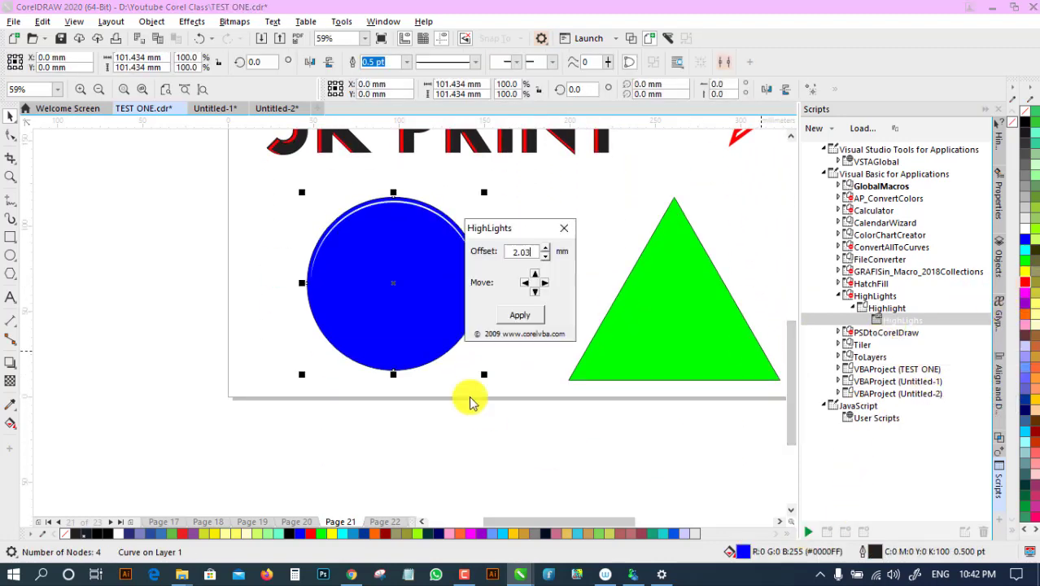
{"action": "left_click_drag", "start_coordinate": [540, 219], "coordinate": [596, 174]}
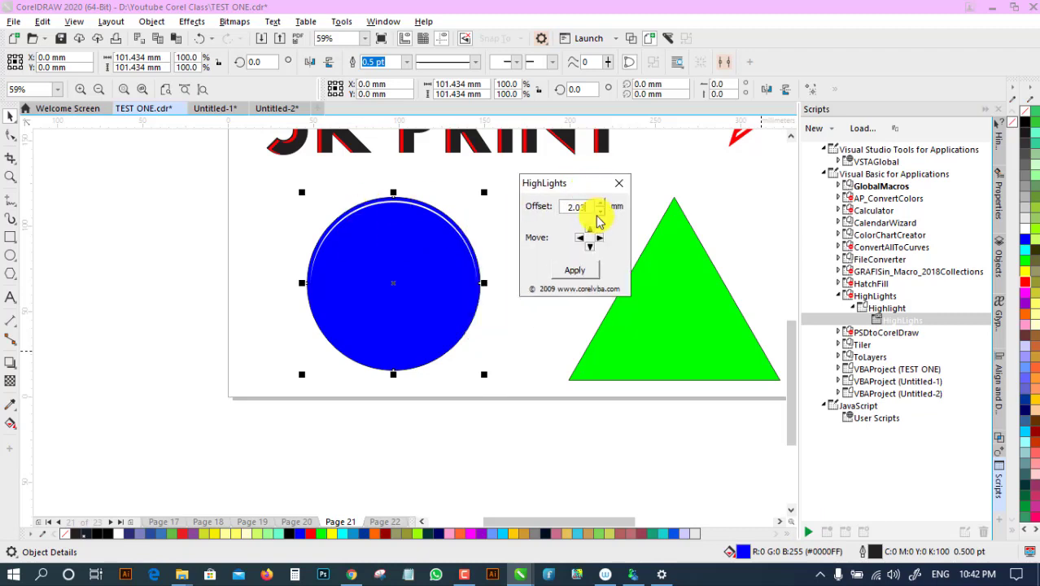
Apply a highlight with a 6.03 mm offset along the blue circle's upper-right edge and fill it with cyan.
{"action": "left_click", "coordinate": [600, 203]}
{"action": "left_click", "coordinate": [600, 202]}
{"action": "left_click", "coordinate": [600, 203]}
{"action": "left_click", "coordinate": [600, 202]}
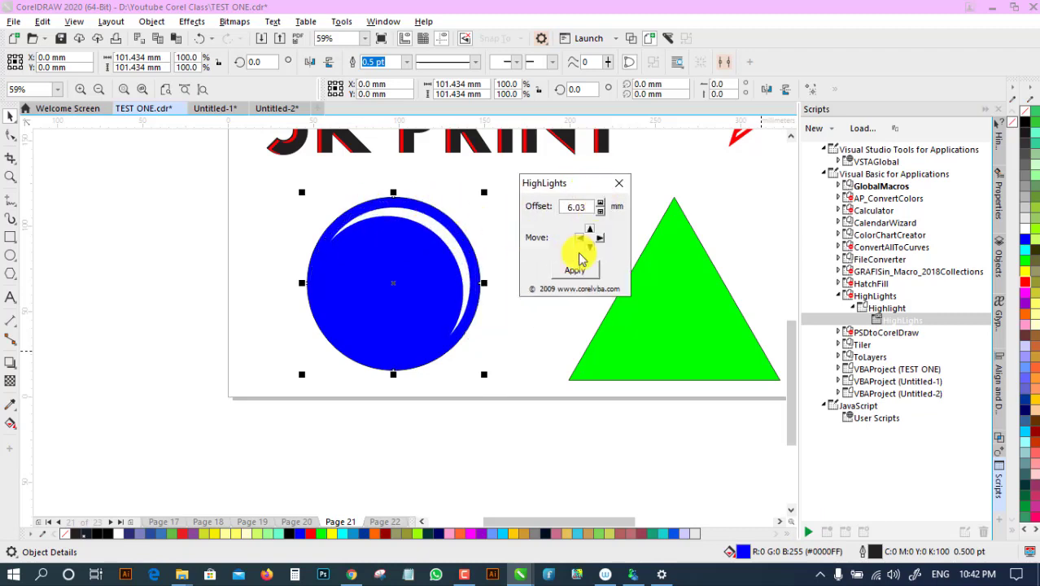
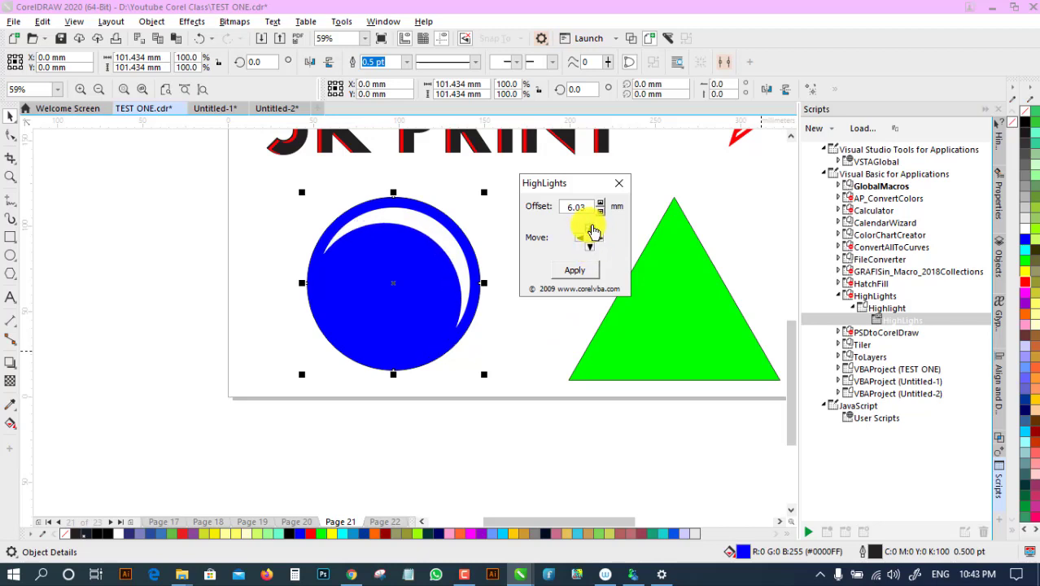
{"action": "left_click", "coordinate": [575, 270]}
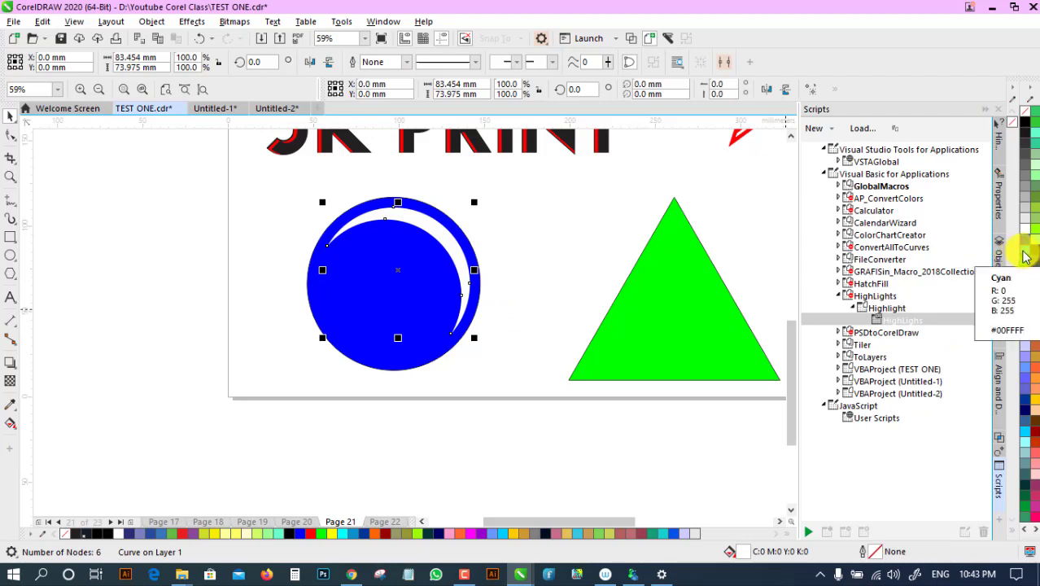
{"action": "left_click", "coordinate": [458, 412]}
Run the HighLighs macro on the green triangle.
{"action": "left_click", "coordinate": [99, 89]}
{"action": "key", "text": "z"}
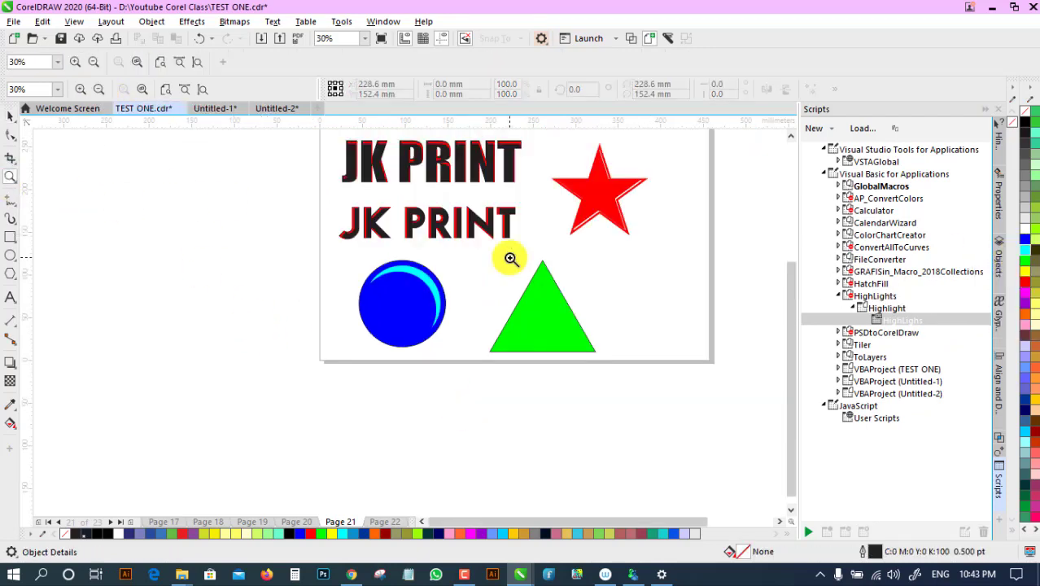
{"action": "left_click", "coordinate": [512, 255]}
{"action": "left_click", "coordinate": [11, 117]}
{"action": "left_click", "coordinate": [316, 324]}
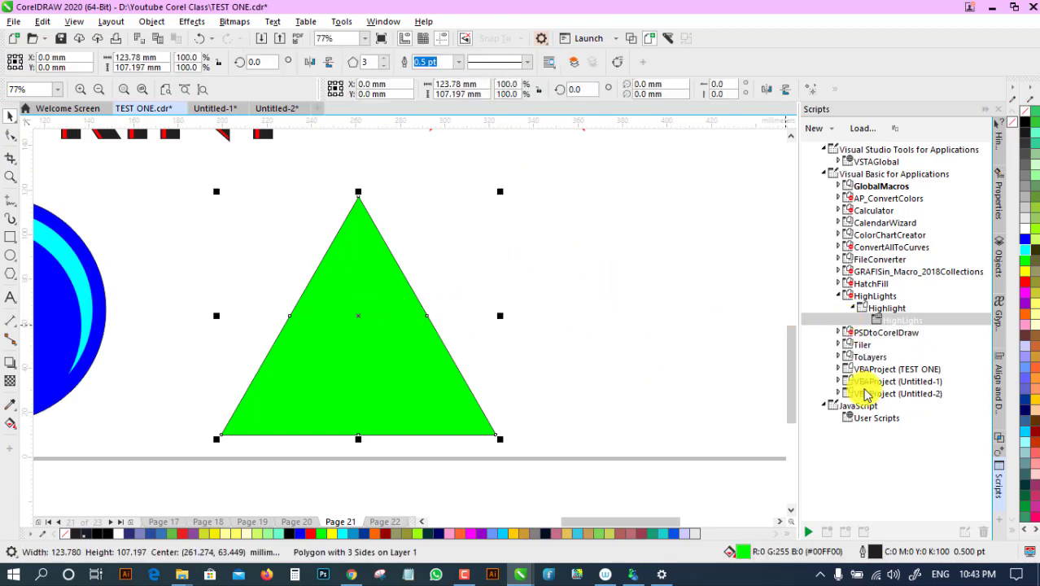
{"action": "left_click", "coordinate": [809, 533]}
Set the triangle's highlight offset to 5 mm, shift the highlight toward the right-hand edge, and apply it.
{"action": "left_click_drag", "start_coordinate": [534, 253], "coordinate": [502, 254]}
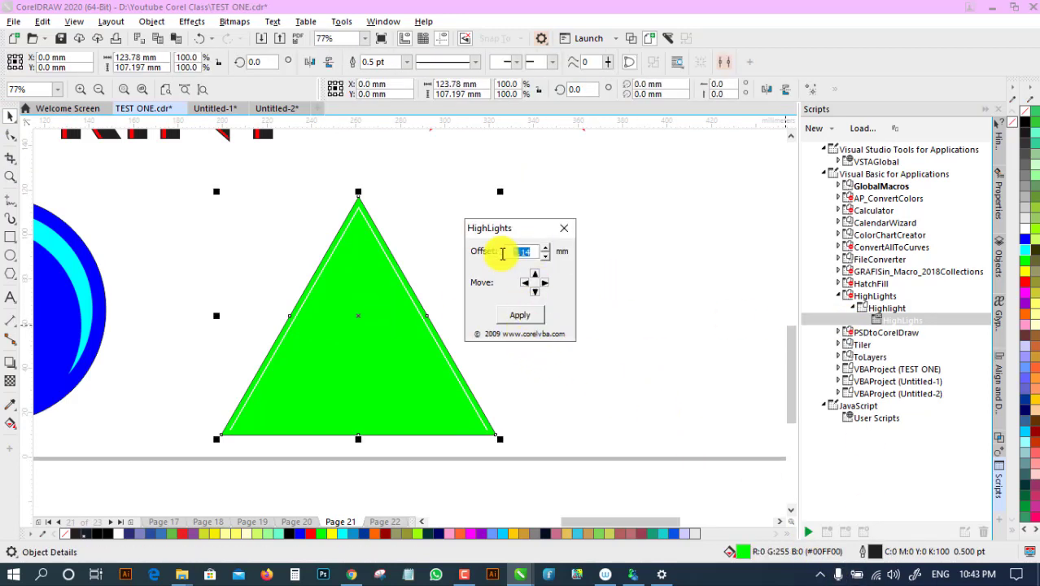
{"action": "type", "text": "5"}
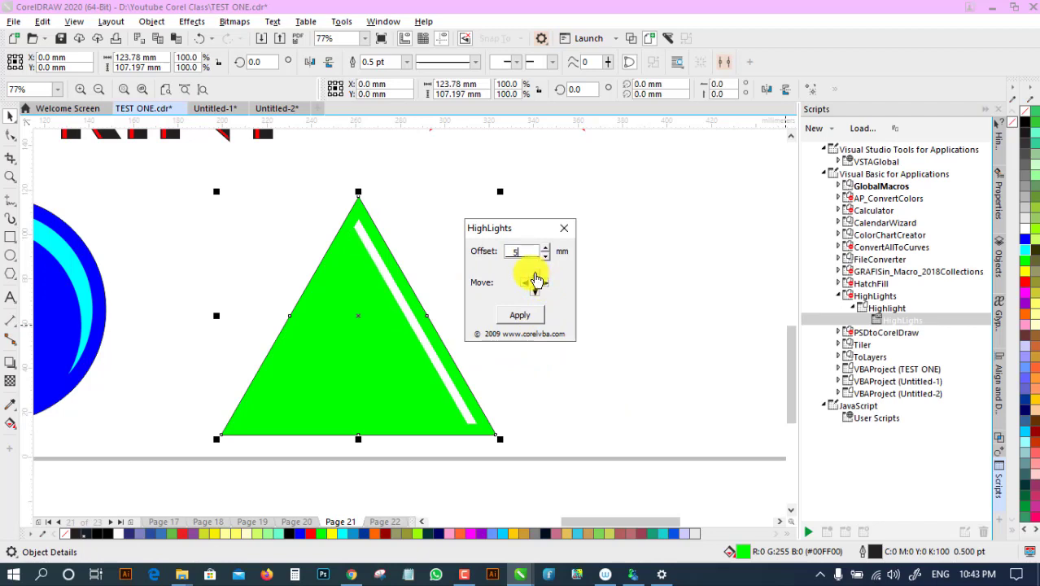
{"action": "left_click", "coordinate": [525, 315]}
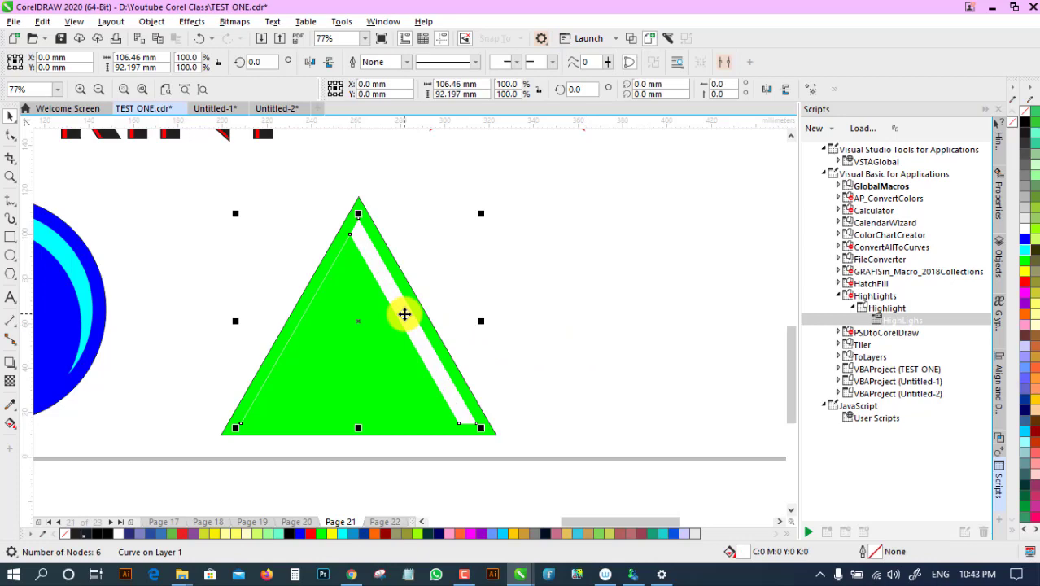
Fill the triangle's highlight with red and deselect it.
{"action": "left_click", "coordinate": [1025, 283]}
{"action": "left_click", "coordinate": [529, 284]}
{"action": "left_click", "coordinate": [98, 89]}
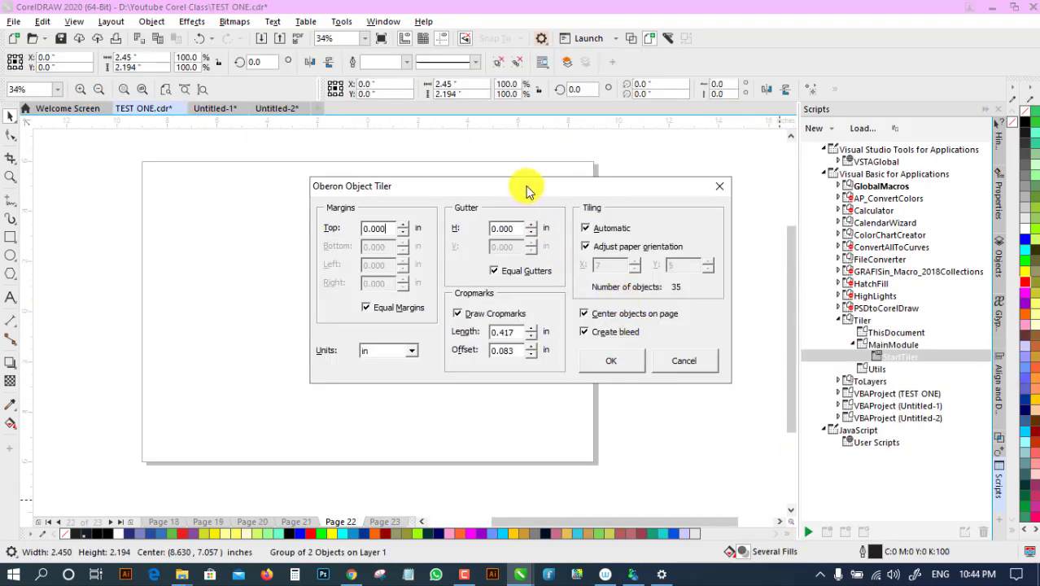
Tile the NBC logo across Page 22 with Oberon Object Tiler in millimetres, using 4 mm cropmarks with a 1 mm offset.
{"action": "left_click_drag", "start_coordinate": [526, 190], "coordinate": [867, 128]}
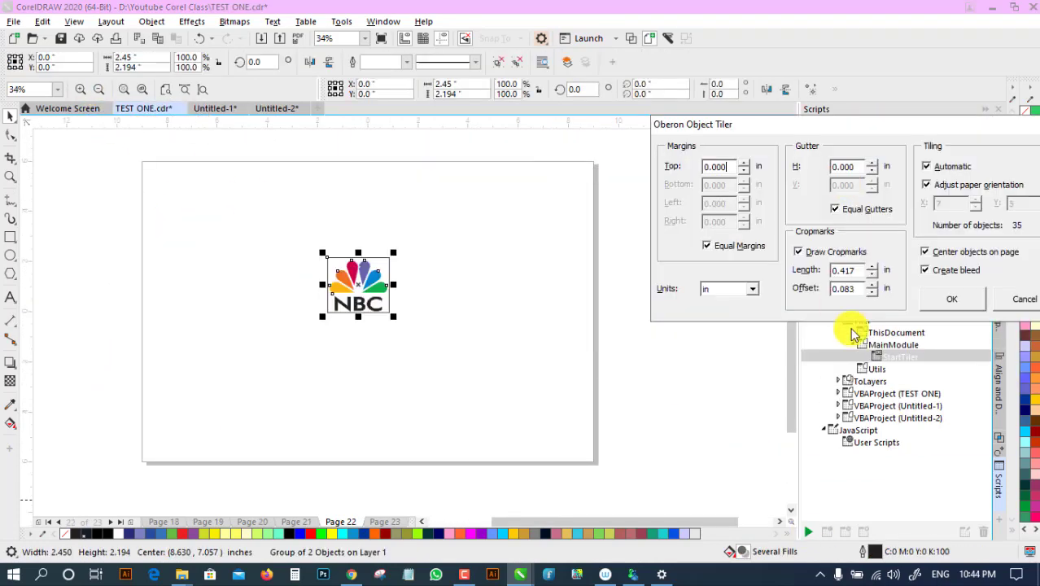
{"action": "left_click_drag", "start_coordinate": [739, 116], "coordinate": [585, 48]}
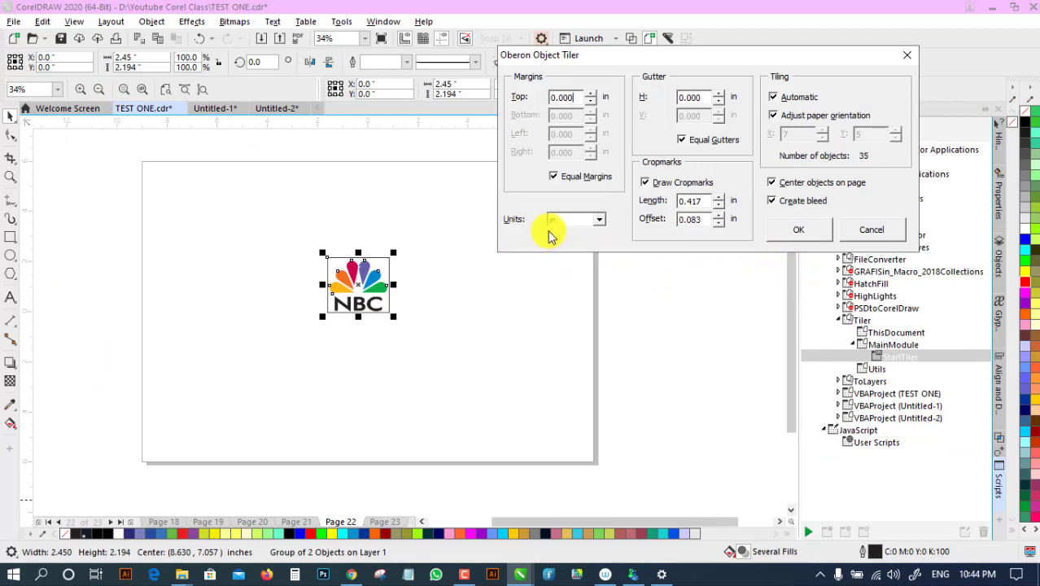
{"action": "left_click", "coordinate": [601, 221]}
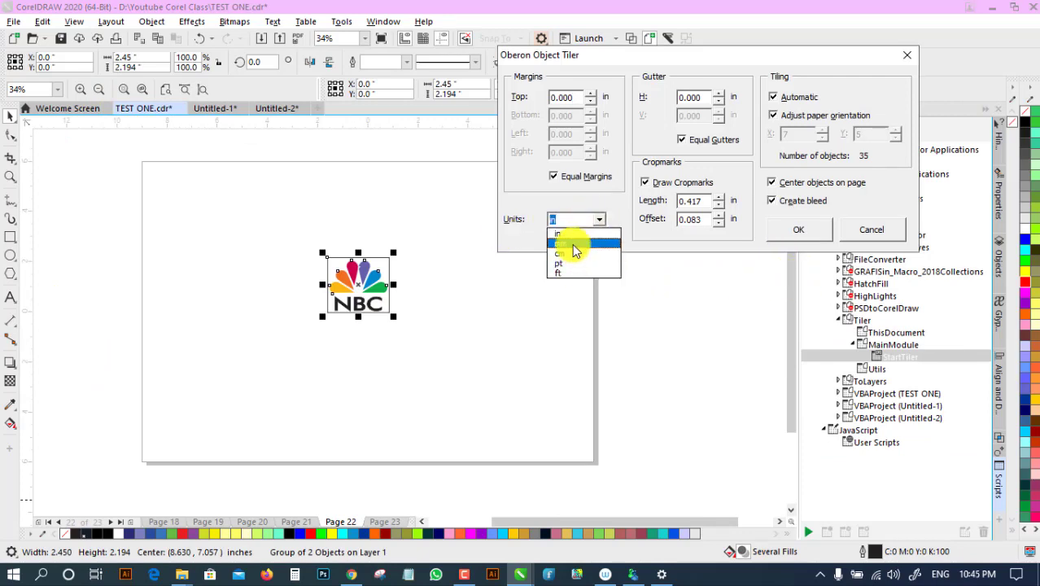
{"action": "left_click", "coordinate": [573, 245]}
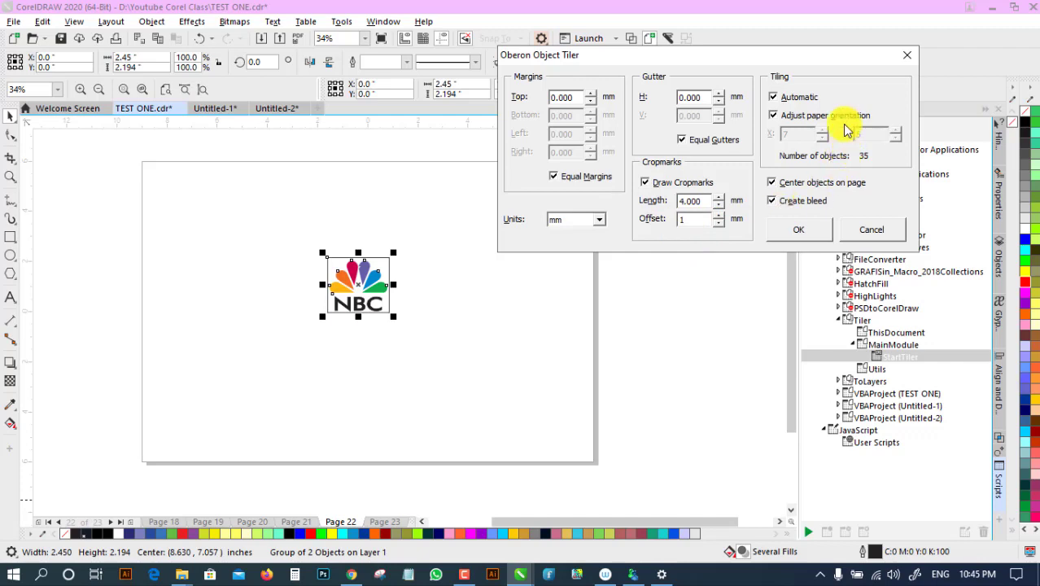
{"action": "left_click", "coordinate": [801, 234]}
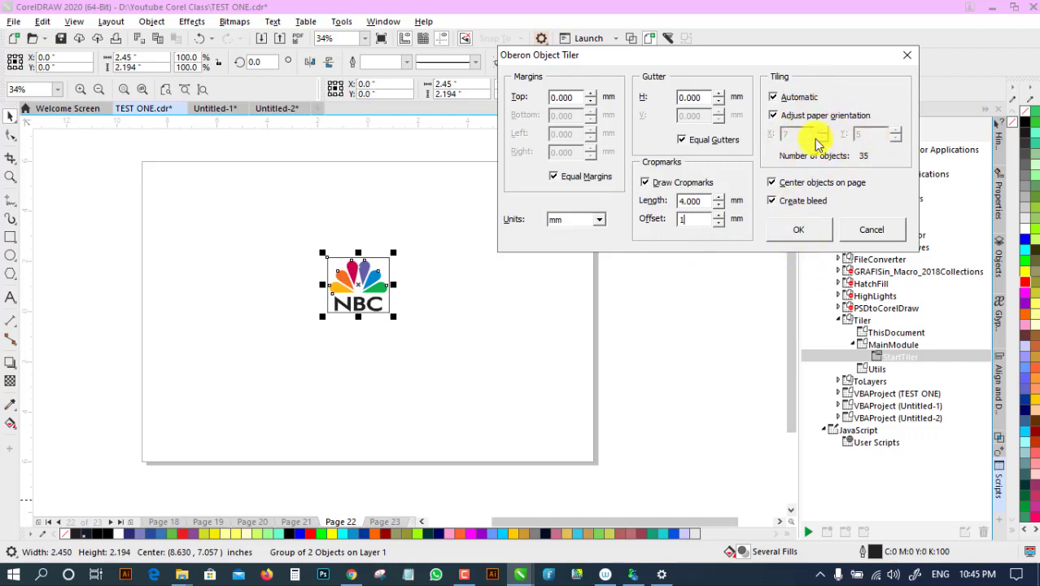
{"action": "left_click", "coordinate": [812, 235]}
Examine the cropmark spacing at the tiled grid's upper-left corner, and undo the tiling.
{"action": "left_click", "coordinate": [10, 176]}
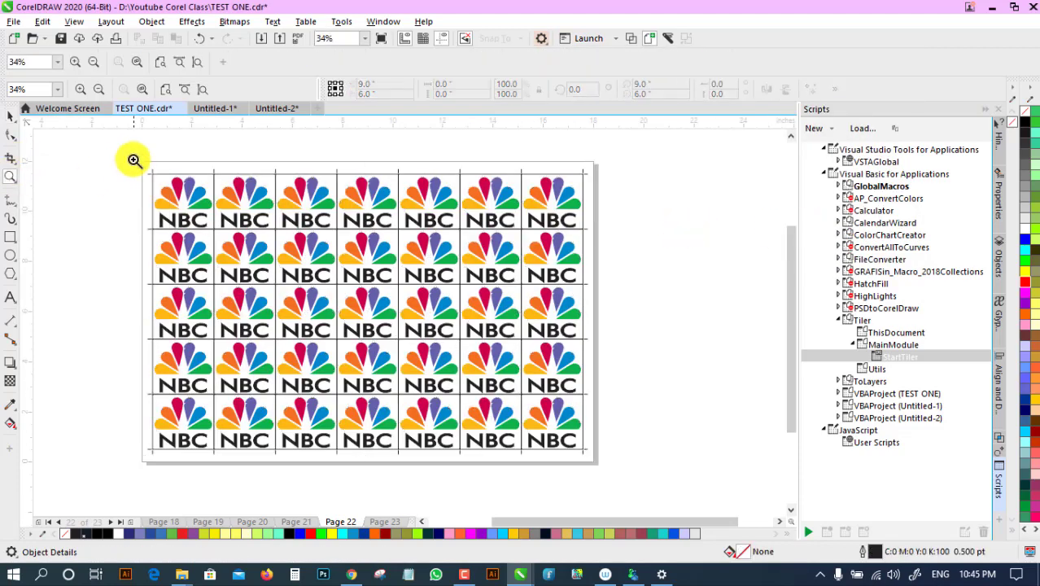
{"action": "left_click_drag", "start_coordinate": [133, 161], "coordinate": [295, 260]}
{"action": "left_click_drag", "start_coordinate": [143, 174], "coordinate": [210, 216]}
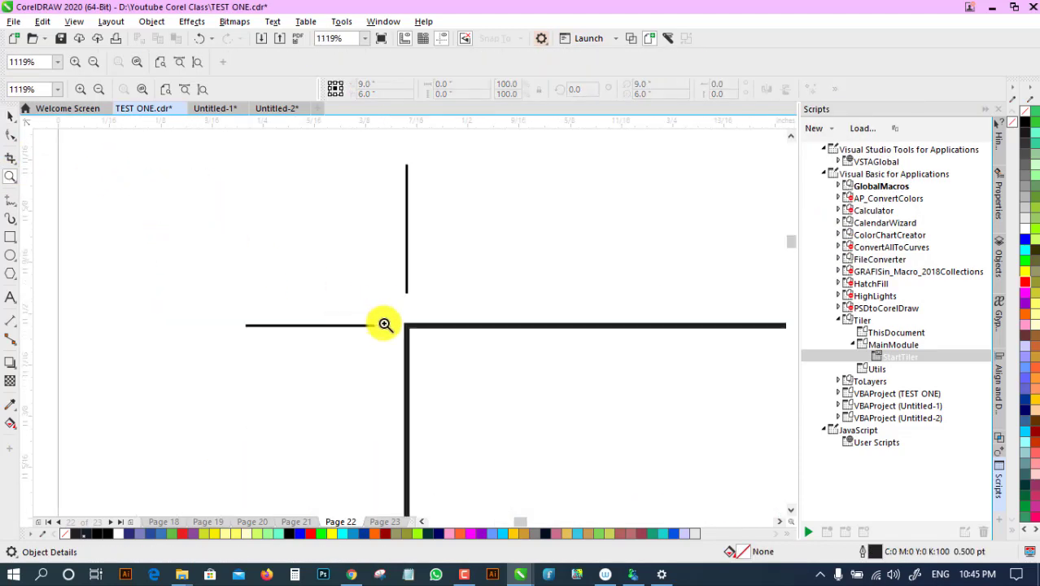
{"action": "left_click", "coordinate": [98, 89]}
{"action": "left_click", "coordinate": [98, 89]}
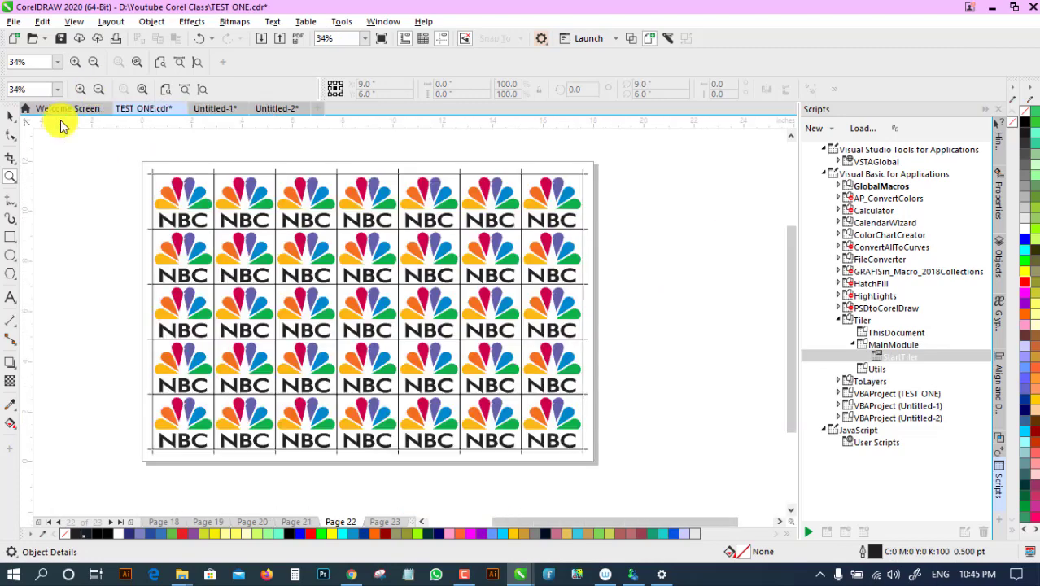
{"action": "key", "text": "ctrl+z"}
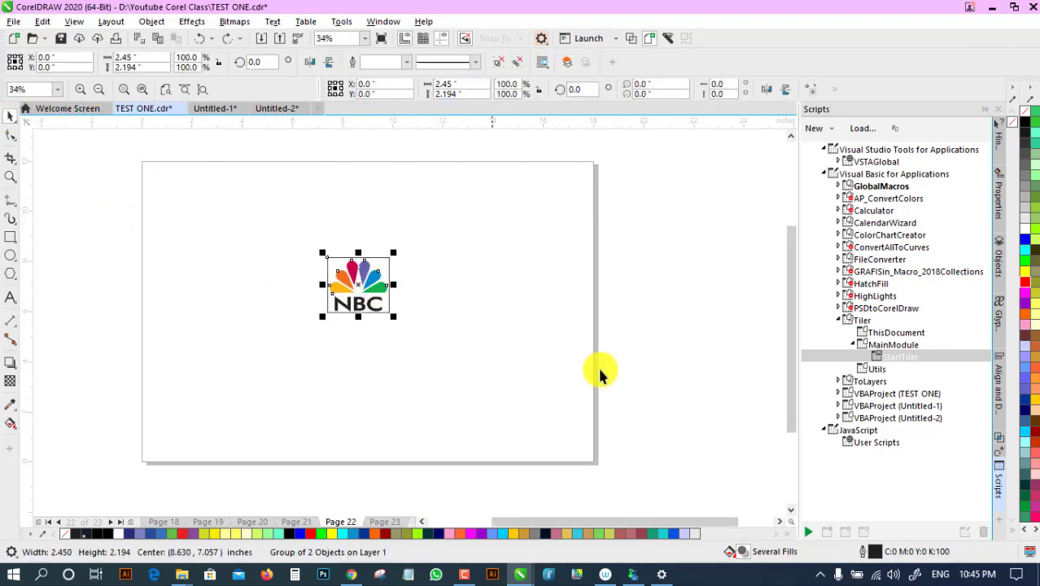
Run the StartTiler macro on the NBC logo again and switch its units to millimetres.
{"action": "left_click", "coordinate": [808, 532]}
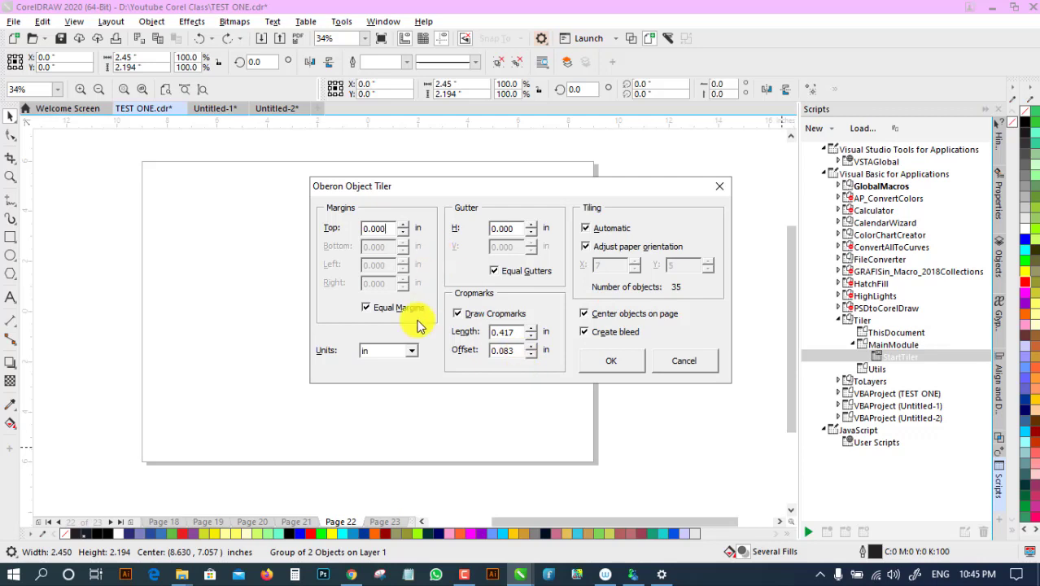
{"action": "left_click", "coordinate": [407, 351]}
{"action": "left_click", "coordinate": [376, 374]}
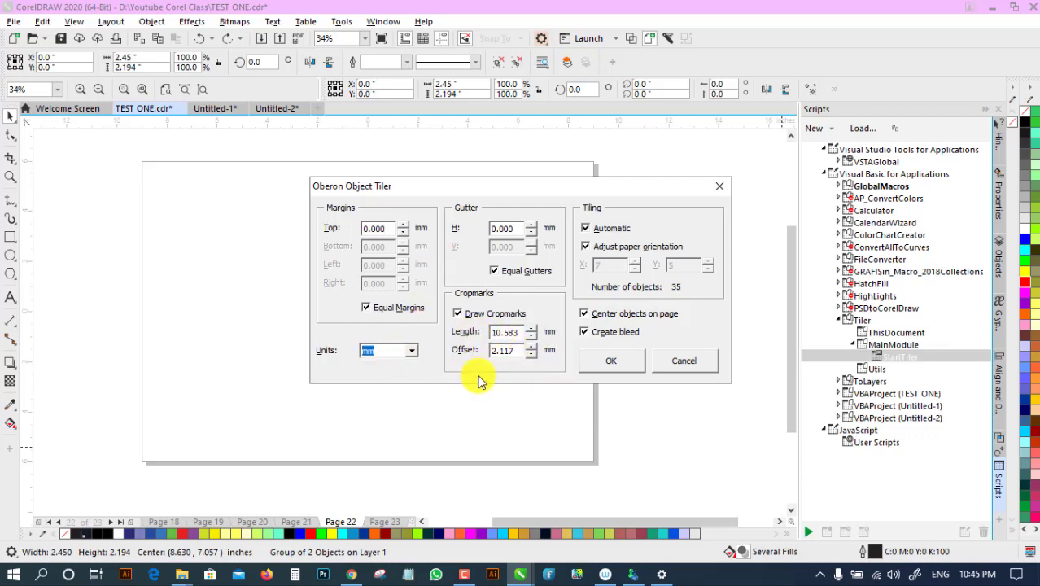
{"action": "left_click_drag", "start_coordinate": [506, 186], "coordinate": [791, 101]}
Set the cropmark length to 4 mm and the offset to 0, and tile the NBC logo across the page.
{"action": "double_click", "coordinate": [804, 251]}
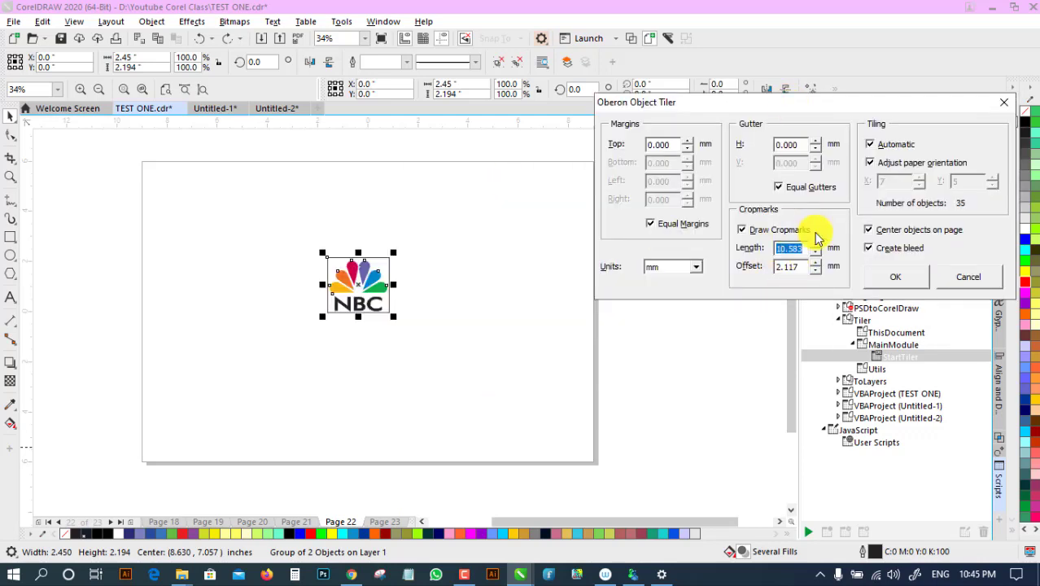
{"action": "double_click", "coordinate": [794, 266]}
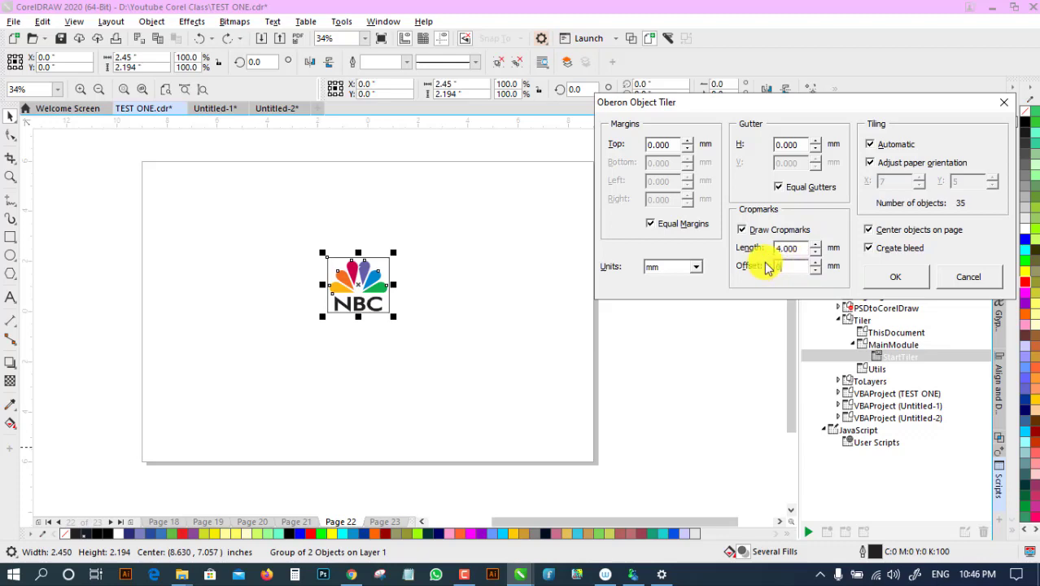
{"action": "left_click_drag", "start_coordinate": [828, 110], "coordinate": [714, 93]}
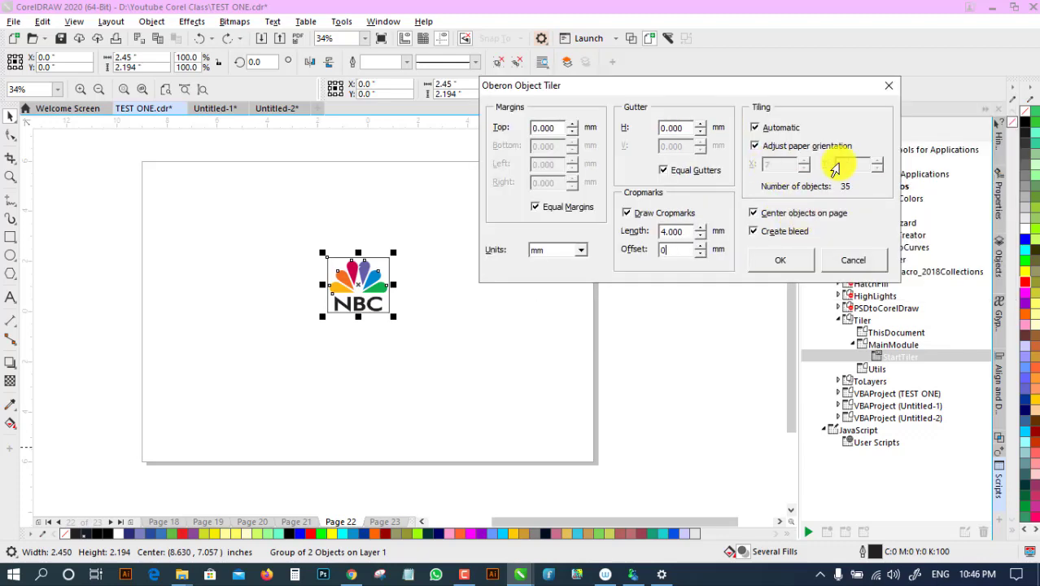
{"action": "left_click", "coordinate": [780, 262]}
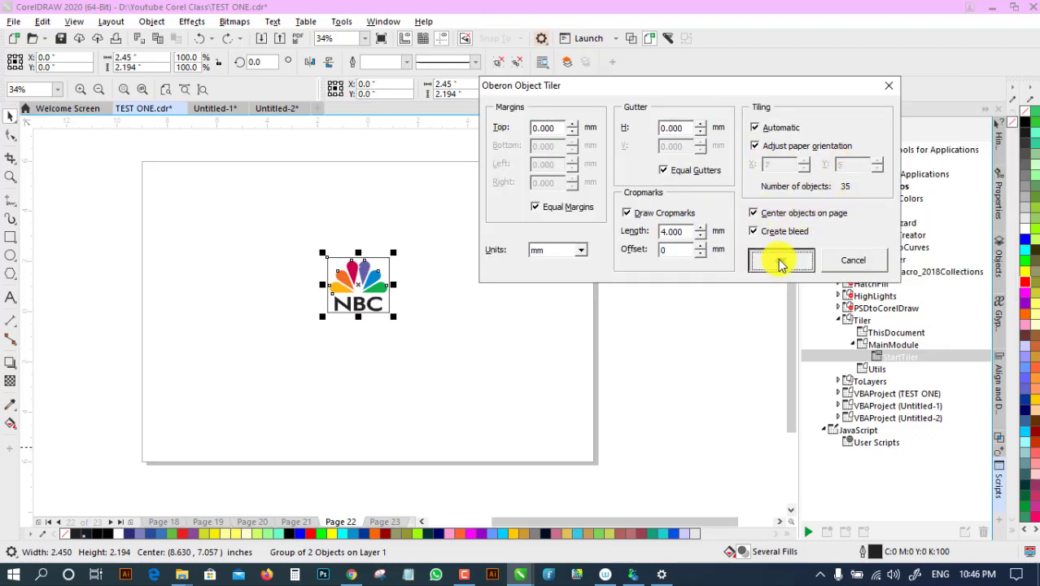
Examine how the cropmarks meet the logo frame at the tiled grid's upper-left corner.
{"action": "left_click", "coordinate": [11, 176]}
{"action": "left_click_drag", "start_coordinate": [140, 160], "coordinate": [187, 192]}
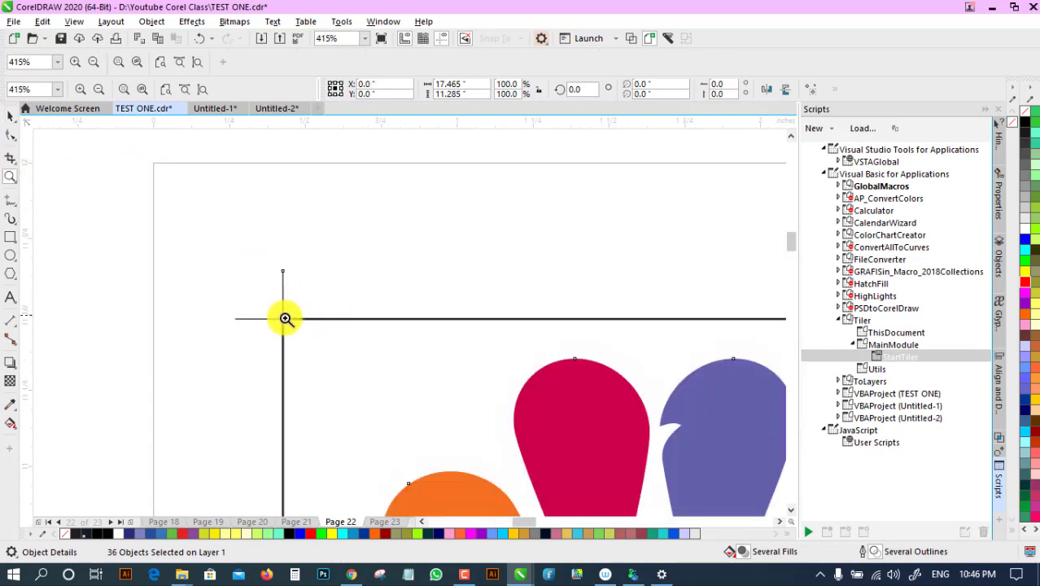
{"action": "key", "text": "space"}
{"action": "left_click", "coordinate": [174, 209]}
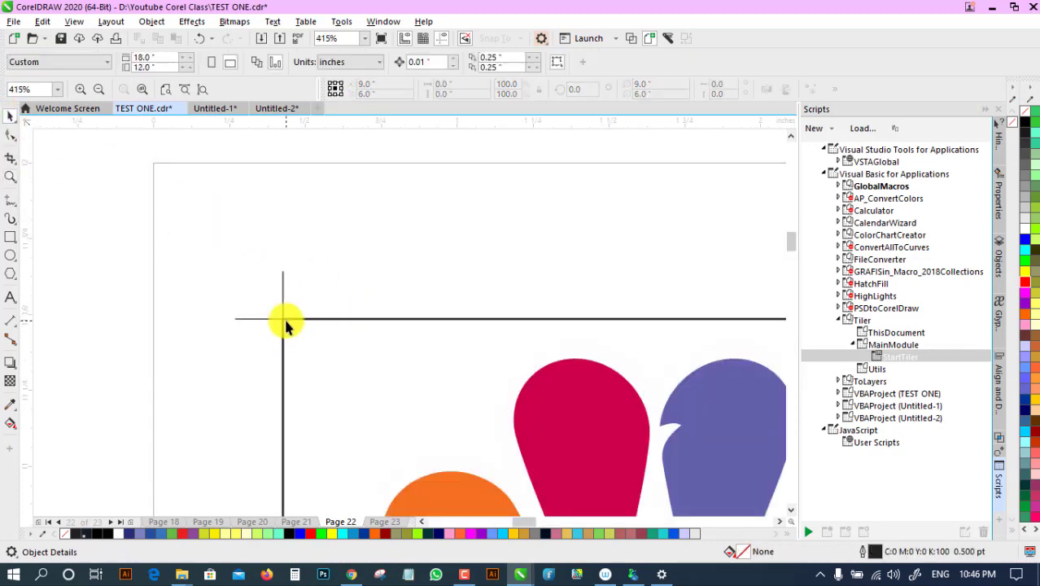
{"action": "left_click", "coordinate": [101, 88]}
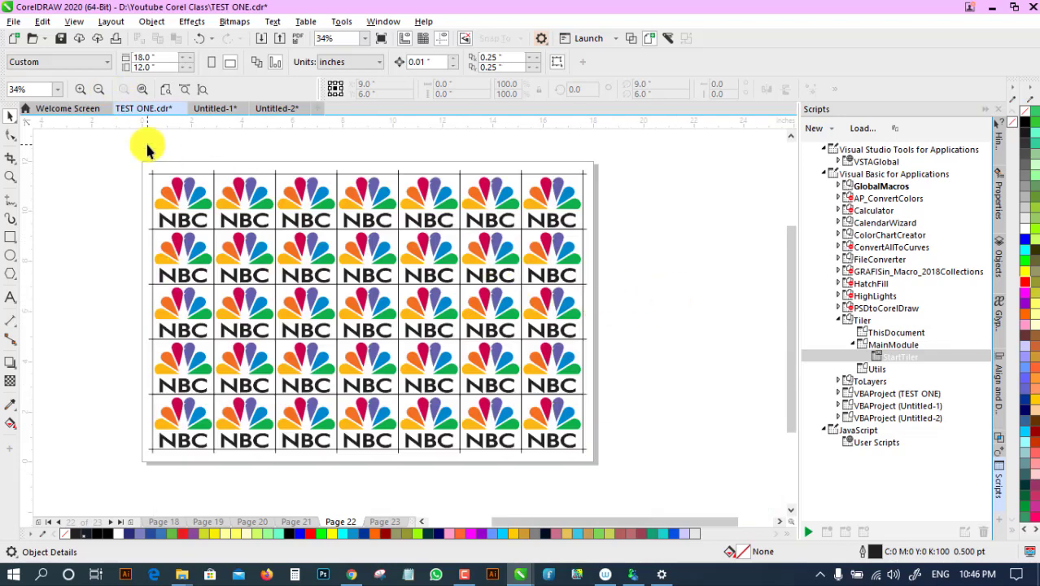
Ungroup the tiled business cards on page 1 and pull the upper-left card out beside the sheet.
{"action": "left_click", "coordinate": [170, 203]}
{"action": "left_click", "coordinate": [107, 207]}
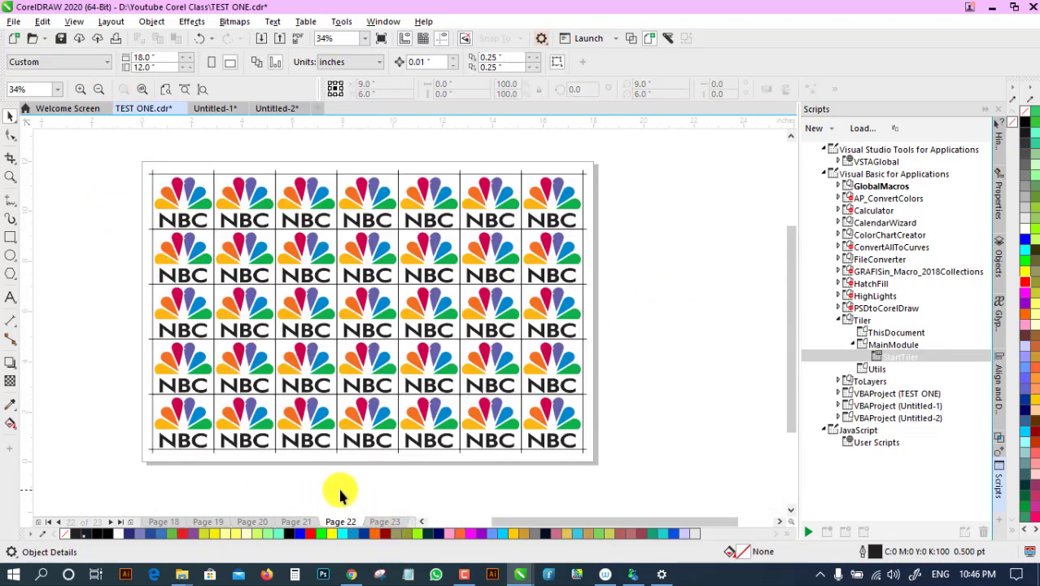
{"action": "left_click", "coordinate": [48, 523]}
{"action": "left_click", "coordinate": [185, 211]}
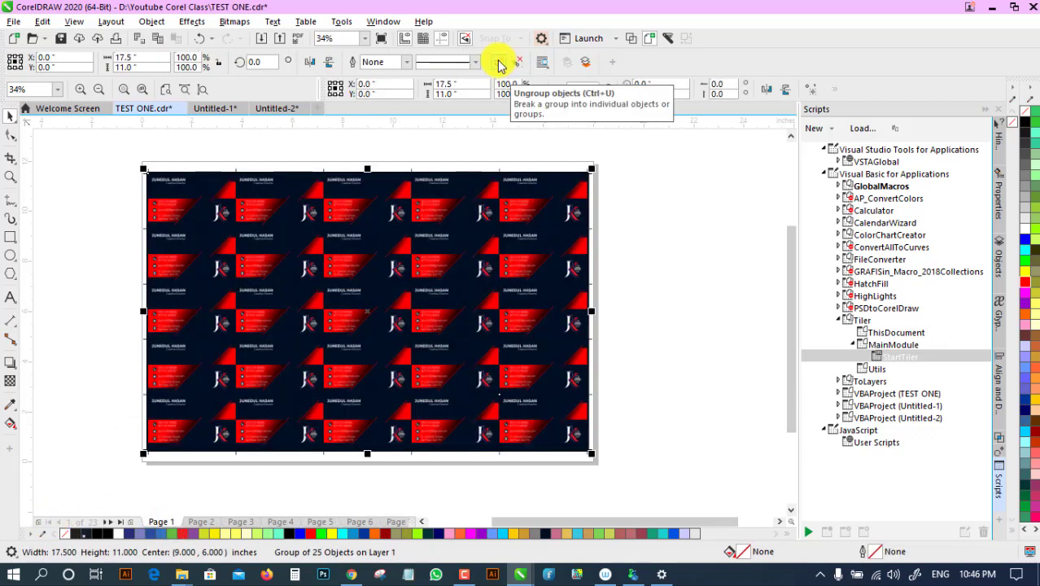
{"action": "key", "text": "Escape"}
{"action": "left_click_drag", "start_coordinate": [185, 218], "coordinate": [72, 208]}
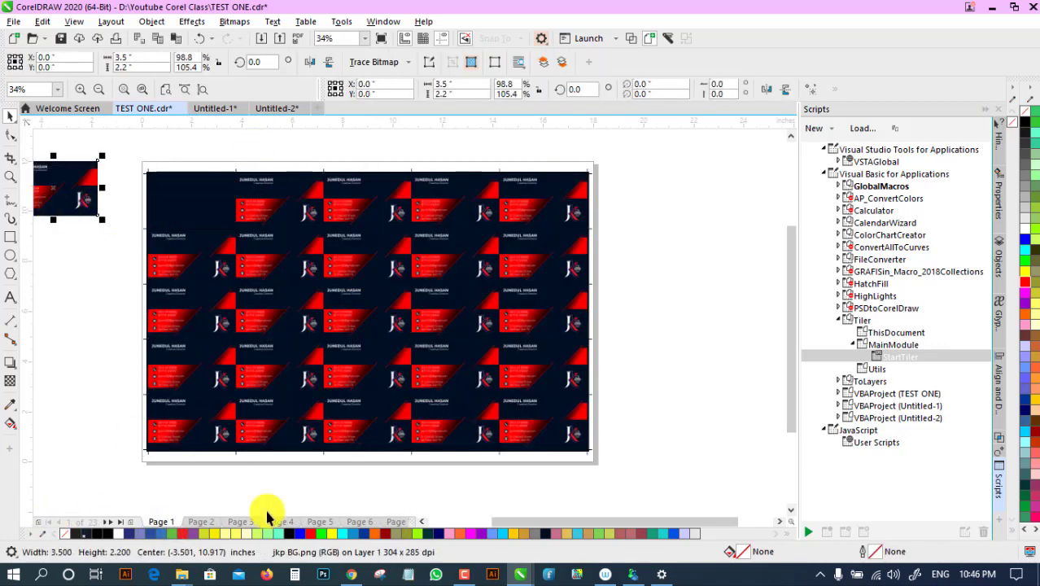
Insert a blank page after page 22 and paste the single business card near its center.
{"action": "left_click", "coordinate": [119, 524]}
{"action": "left_click", "coordinate": [342, 522]}
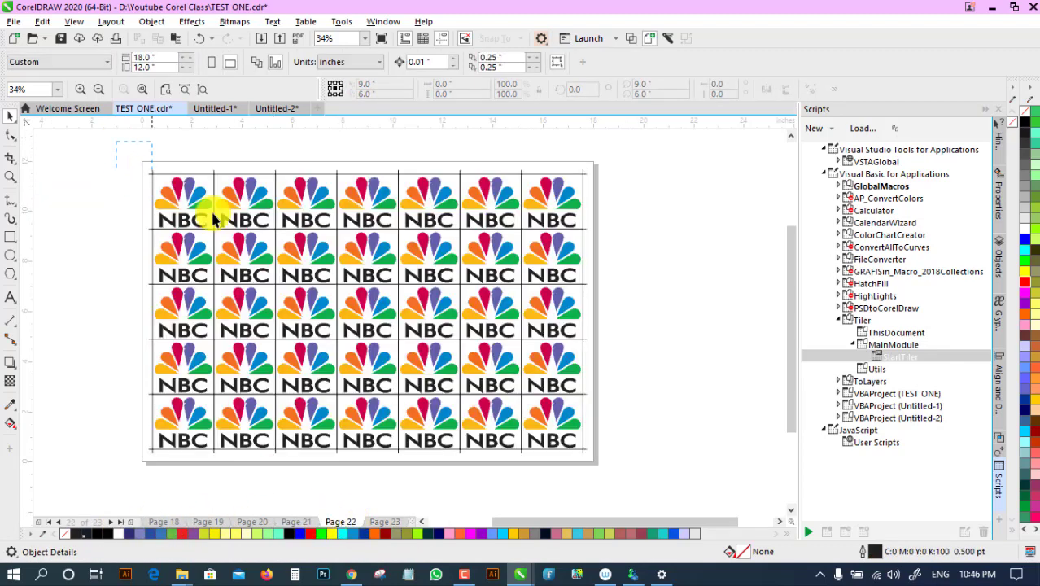
{"action": "key", "text": "ctrl+a"}
{"action": "left_click", "coordinate": [131, 522]}
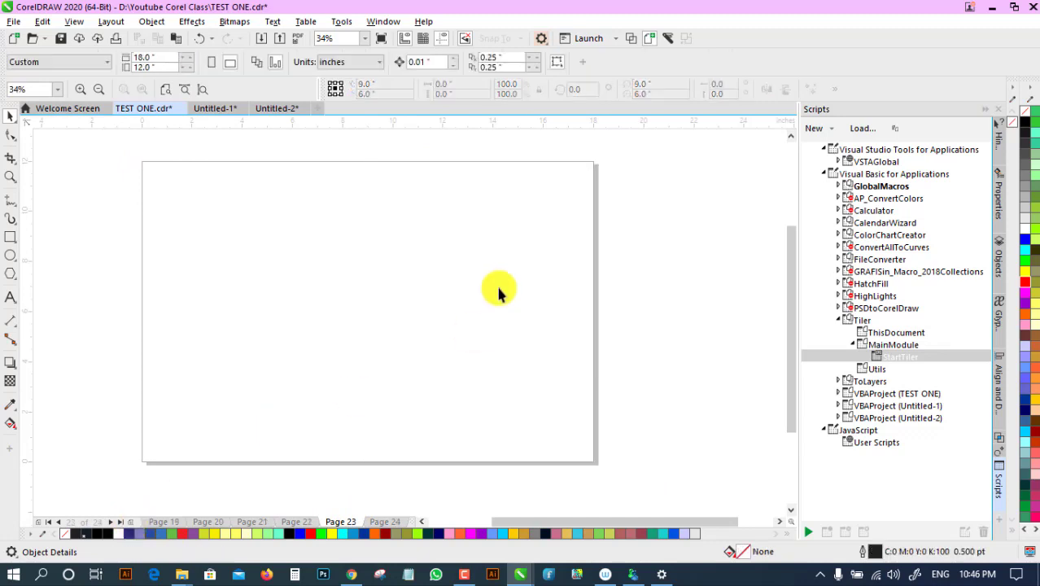
{"action": "key", "text": "ctrl+v"}
{"action": "left_click_drag", "start_coordinate": [72, 186], "coordinate": [385, 332]}
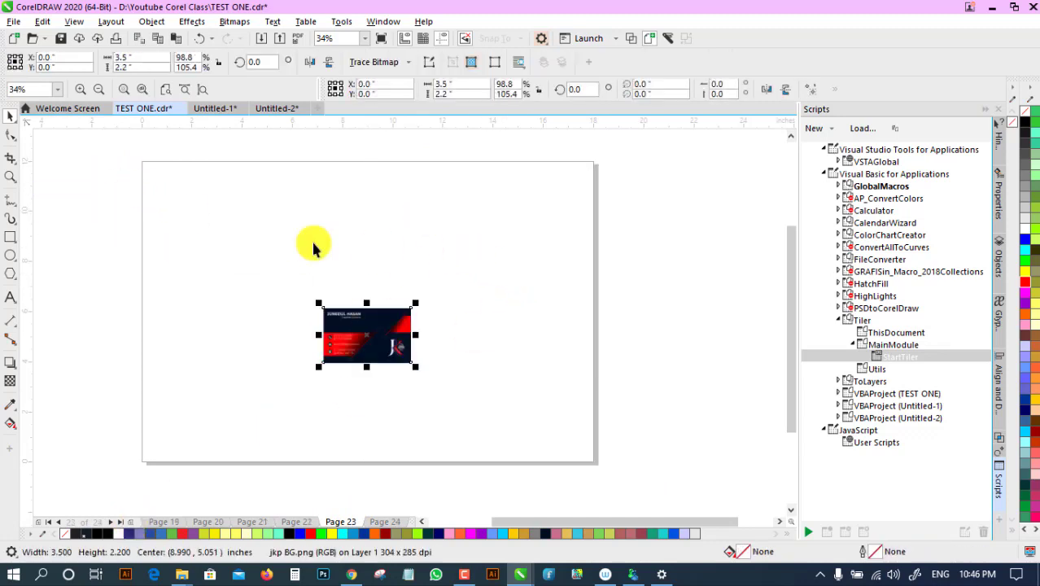
Check the business card's dimensions against the page size, and center the card on the page.
{"action": "left_click", "coordinate": [123, 90]}
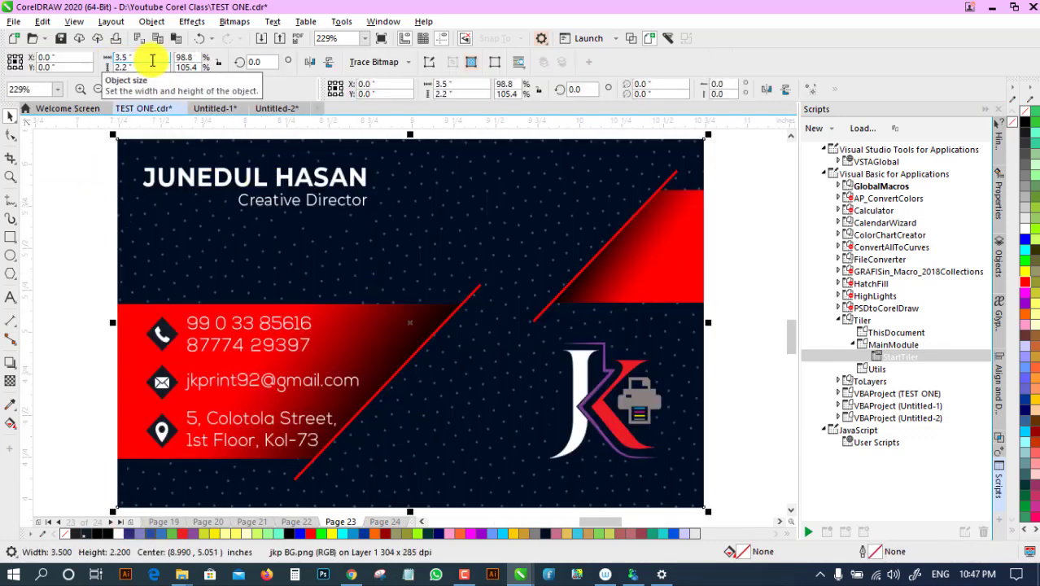
{"action": "key", "text": "F3"}
{"action": "left_click", "coordinate": [136, 220]}
{"action": "left_click", "coordinate": [169, 91]}
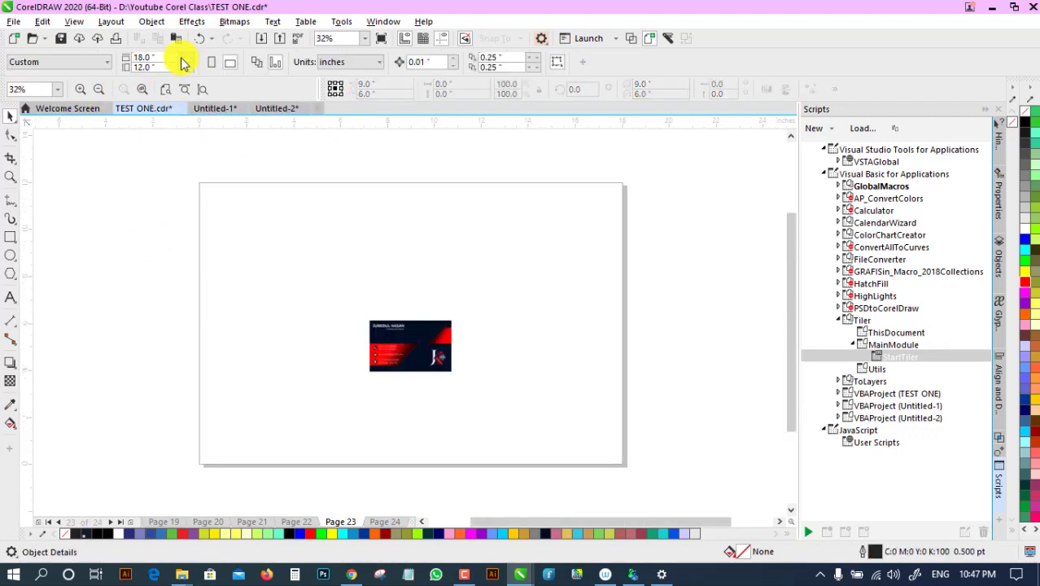
{"action": "left_click", "coordinate": [378, 348]}
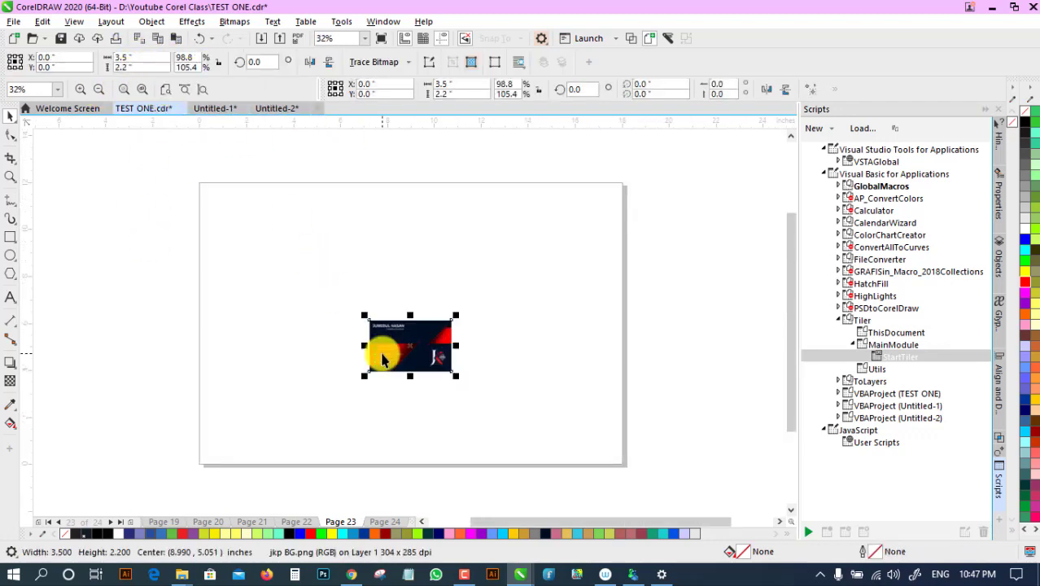
{"action": "key", "text": "p"}
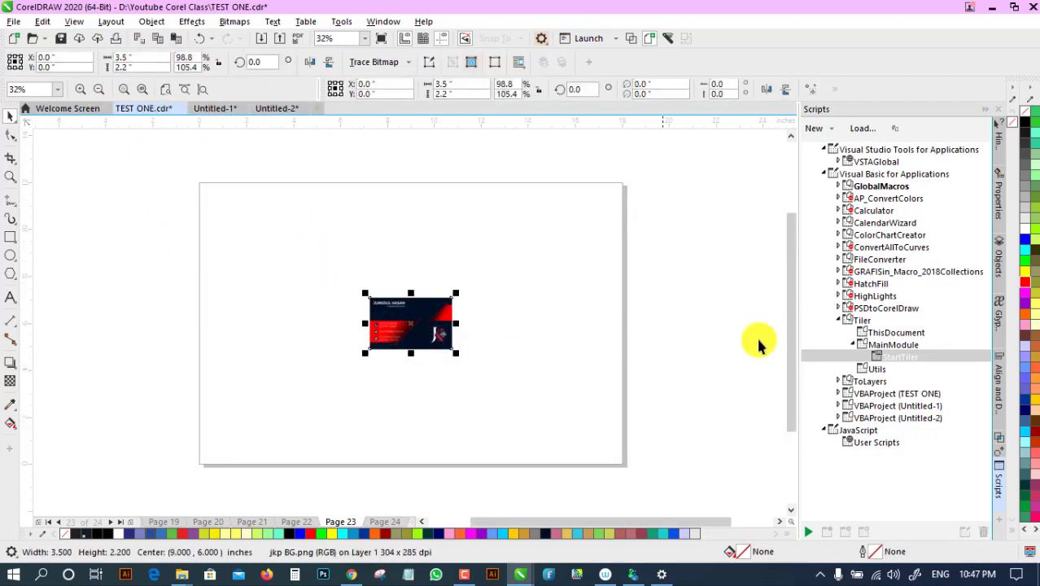
Run the StartTiler macro on the business card and switch its units to millimetres.
{"action": "left_click", "coordinate": [809, 532]}
{"action": "left_click_drag", "start_coordinate": [626, 192], "coordinate": [842, 100]}
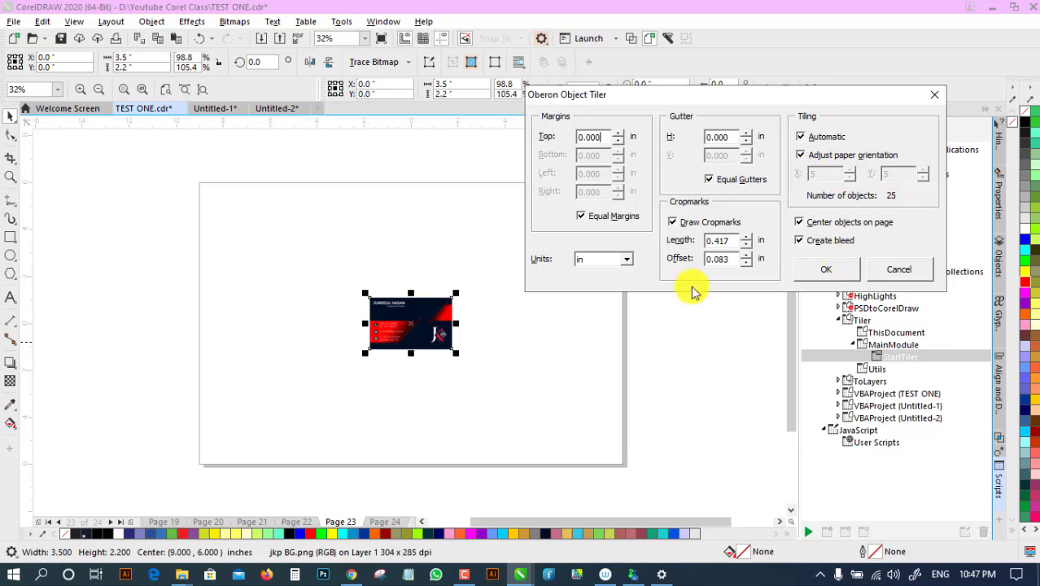
{"action": "left_click", "coordinate": [627, 261]}
{"action": "left_click", "coordinate": [608, 293]}
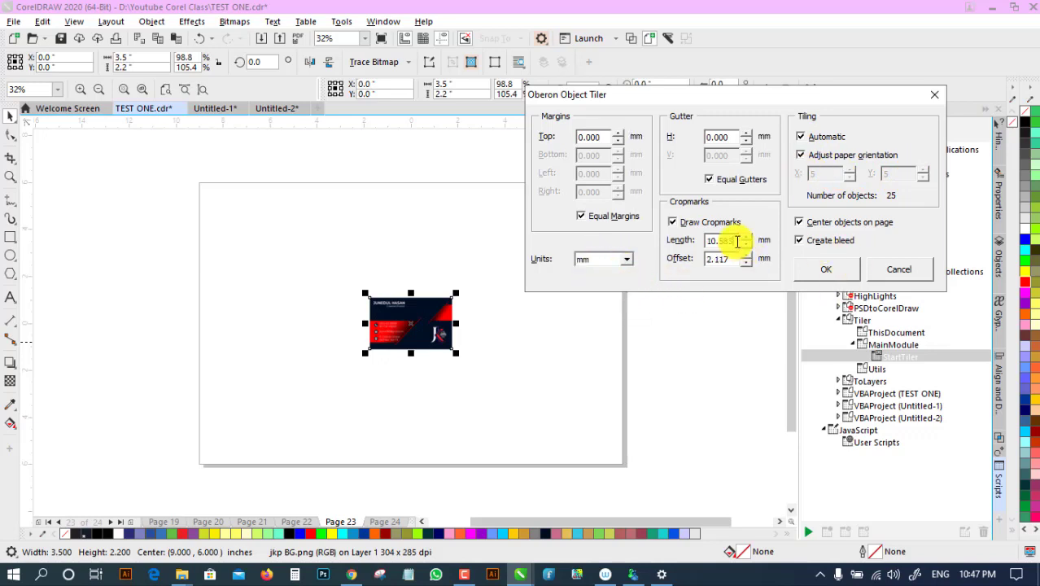
Set the cropmark length to 5 mm and the offset to 0, and tile the business card across the page.
{"action": "left_click_drag", "start_coordinate": [733, 240], "coordinate": [684, 251]}
{"action": "key", "text": "Tab"}
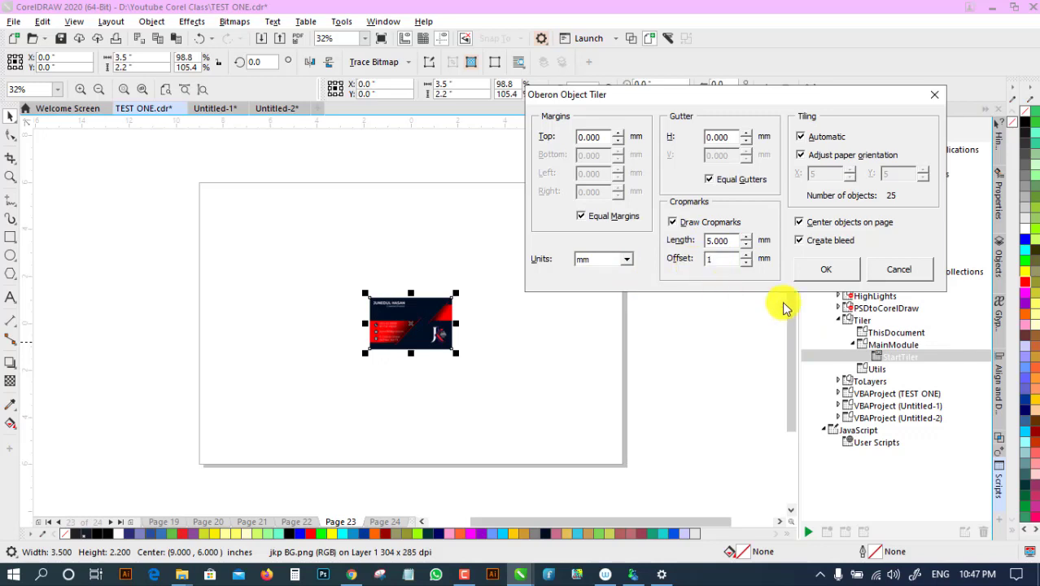
{"action": "left_click_drag", "start_coordinate": [729, 259], "coordinate": [699, 264]}
{"action": "left_click", "coordinate": [827, 269]}
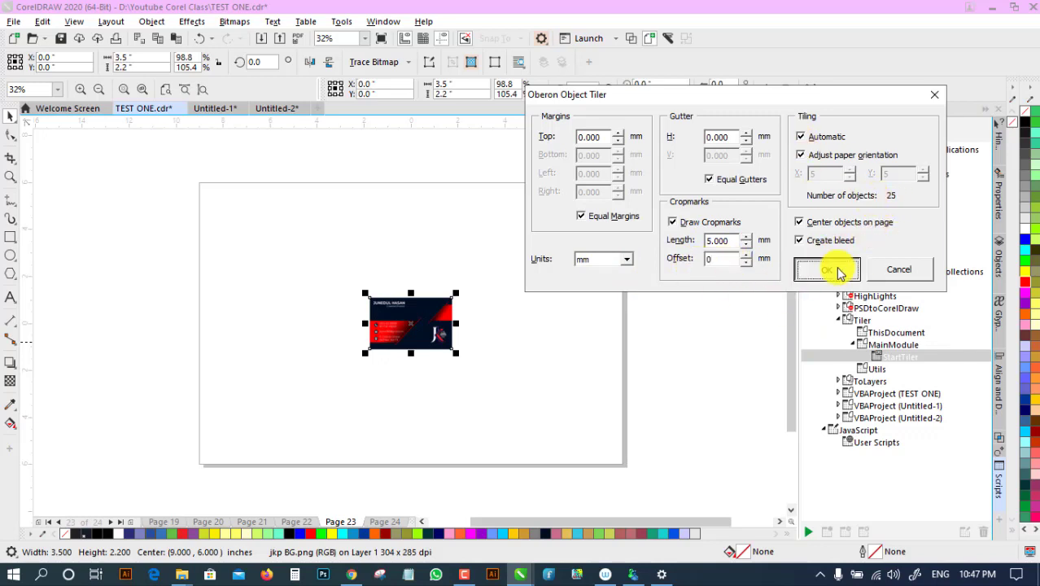
Examine how the cropmarks meet the cards at the upper-left corner of the tiled sheet.
{"action": "left_click", "coordinate": [11, 176]}
{"action": "left_click_drag", "start_coordinate": [226, 203], "coordinate": [318, 256]}
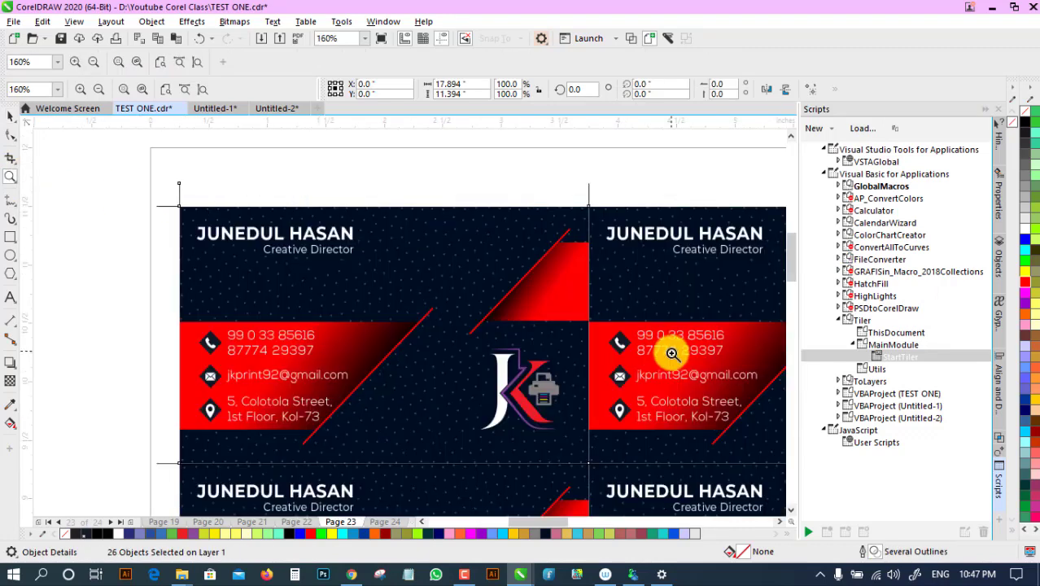
{"action": "left_click", "coordinate": [10, 116]}
{"action": "left_click", "coordinate": [70, 206]}
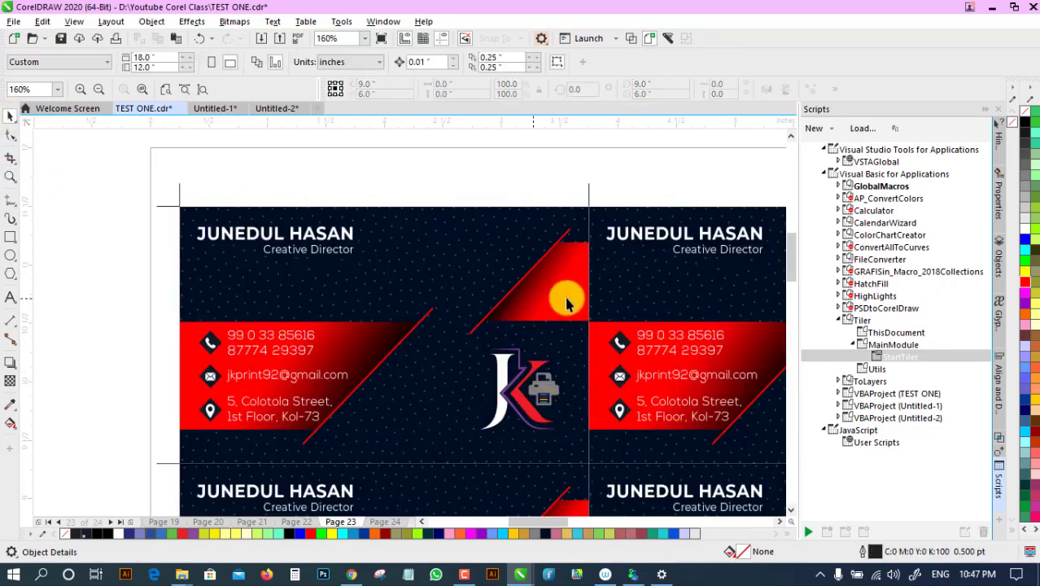
{"action": "left_click", "coordinate": [98, 89]}
Measure the overall size of the card grid using its upper-left and lower-right cards.
{"action": "left_click", "coordinate": [258, 213]}
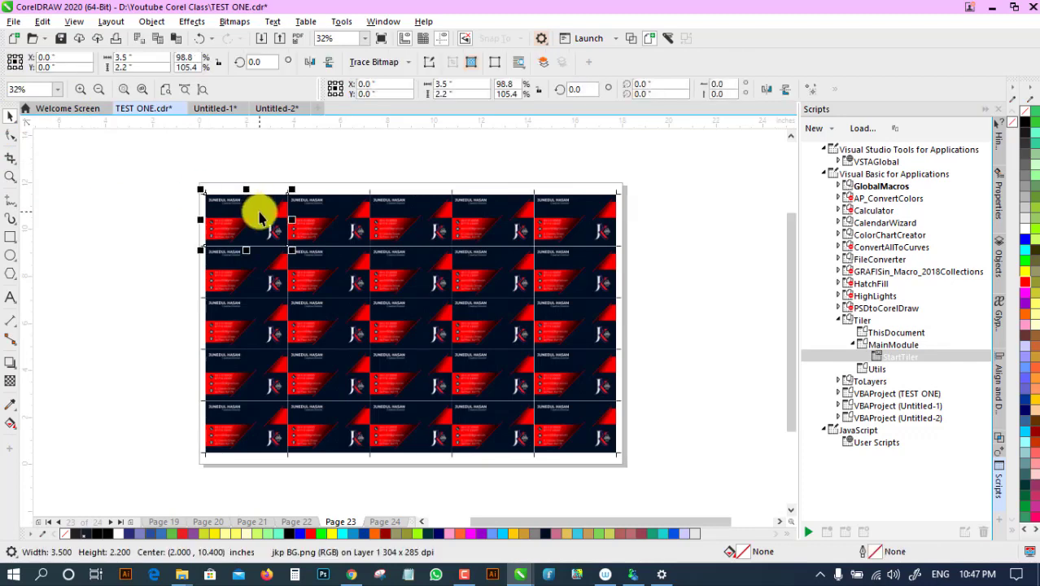
{"action": "left_click", "coordinate": [588, 432], "text": "shift"}
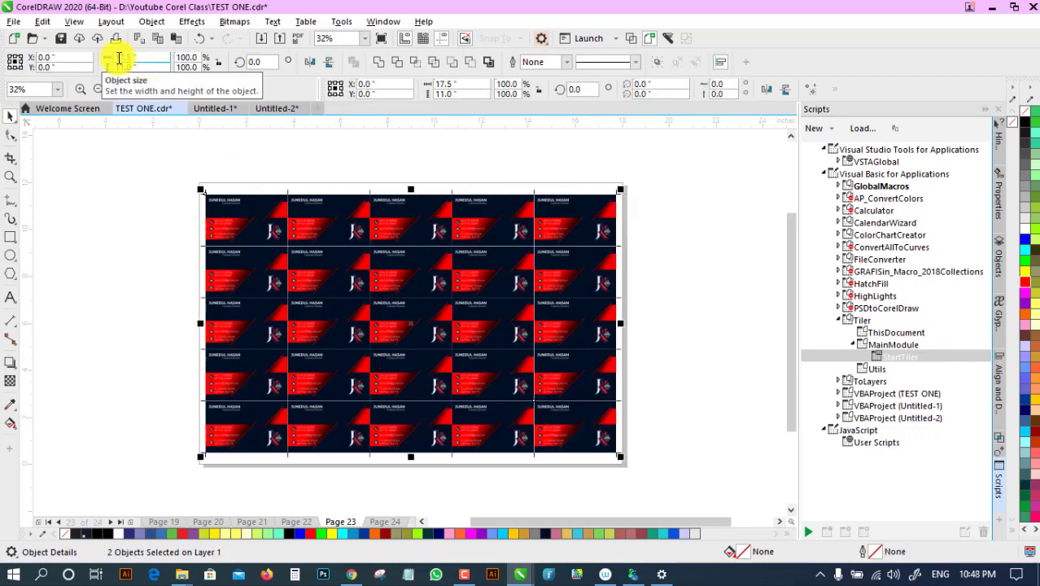
{"action": "left_click", "coordinate": [123, 171]}
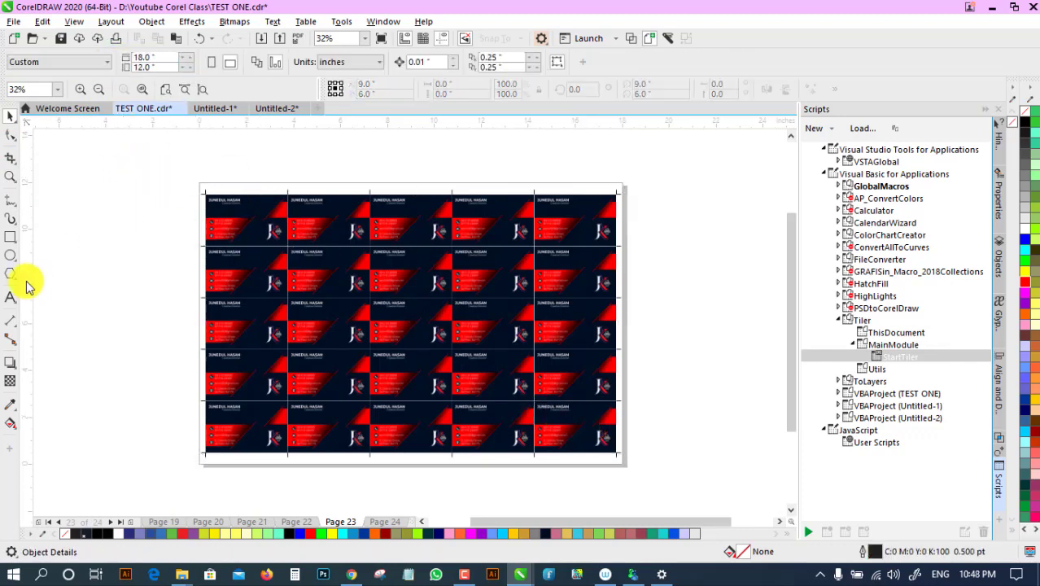
Create a page-sized rectangle and resize it to 17.5 by 11 inches.
{"action": "double_click", "coordinate": [11, 237]}
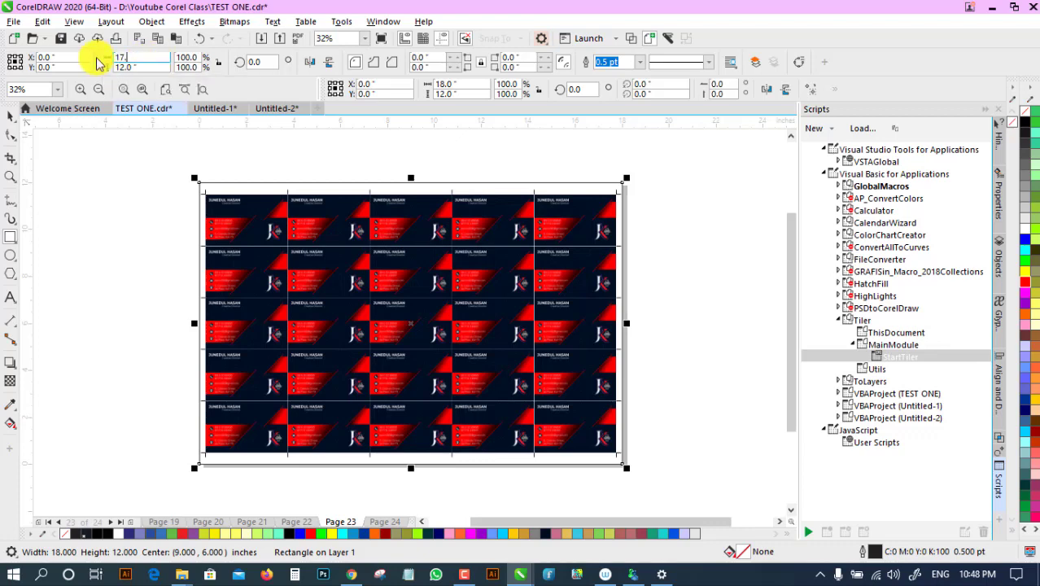
{"action": "type", "text": "11"}
{"action": "key", "text": "Return"}
Enlarge the rectangle around the card grid by 2 mm in width and height to form a bleed.
{"action": "left_click", "coordinate": [10, 178]}
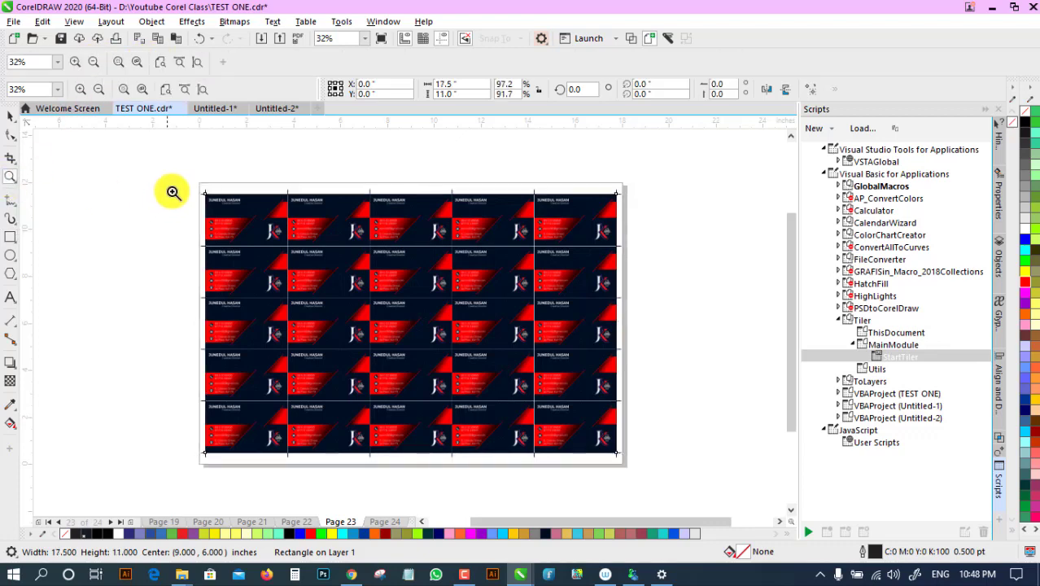
{"action": "left_click_drag", "start_coordinate": [172, 190], "coordinate": [266, 221]}
{"action": "left_click", "coordinate": [11, 116]}
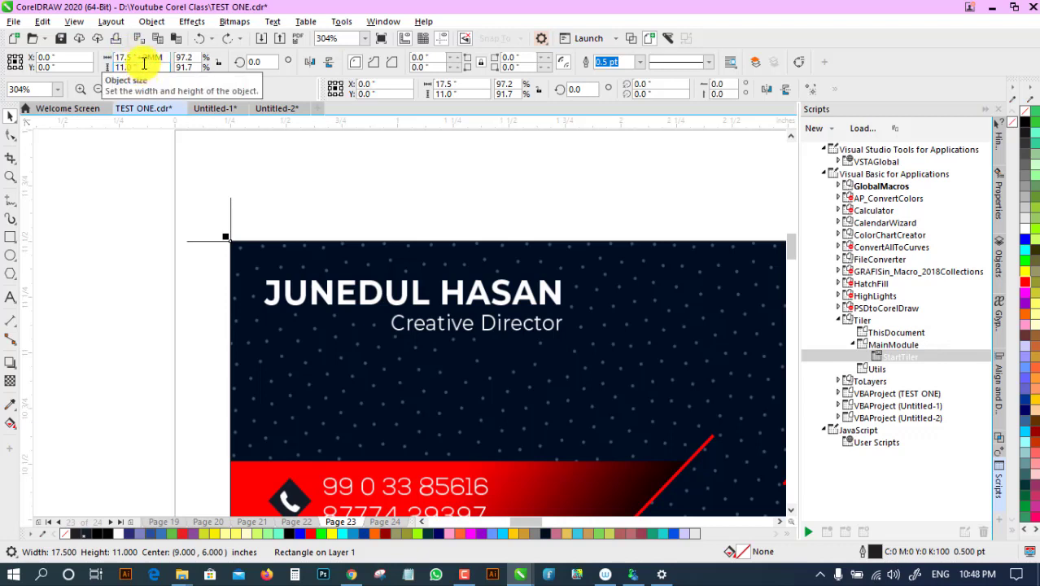
{"action": "key", "text": "Return"}
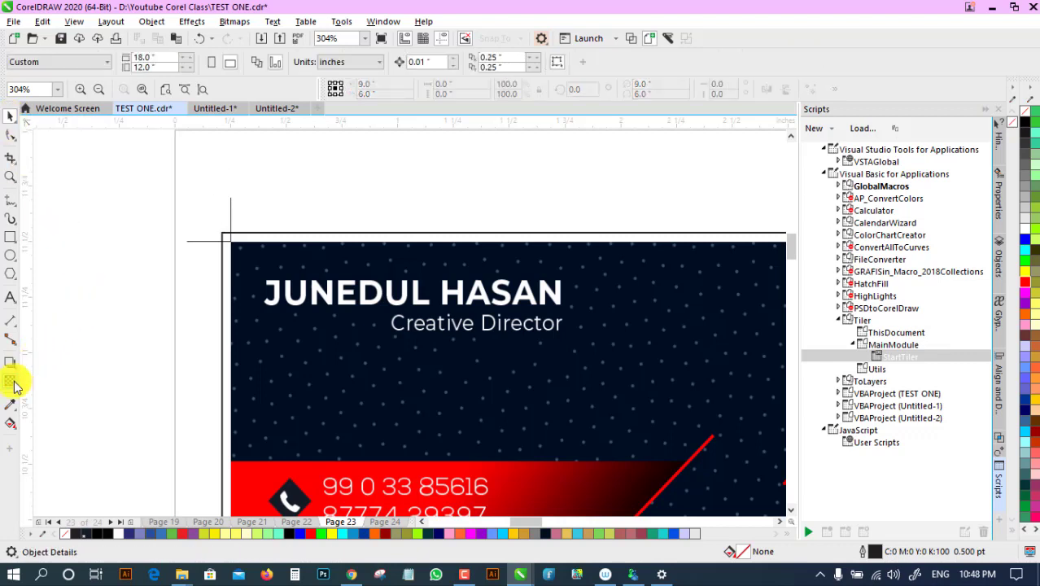
Fill the bleed rectangle behind the cards with the dark navy sampled from the card background.
{"action": "left_click", "coordinate": [10, 405]}
{"action": "left_click", "coordinate": [281, 314]}
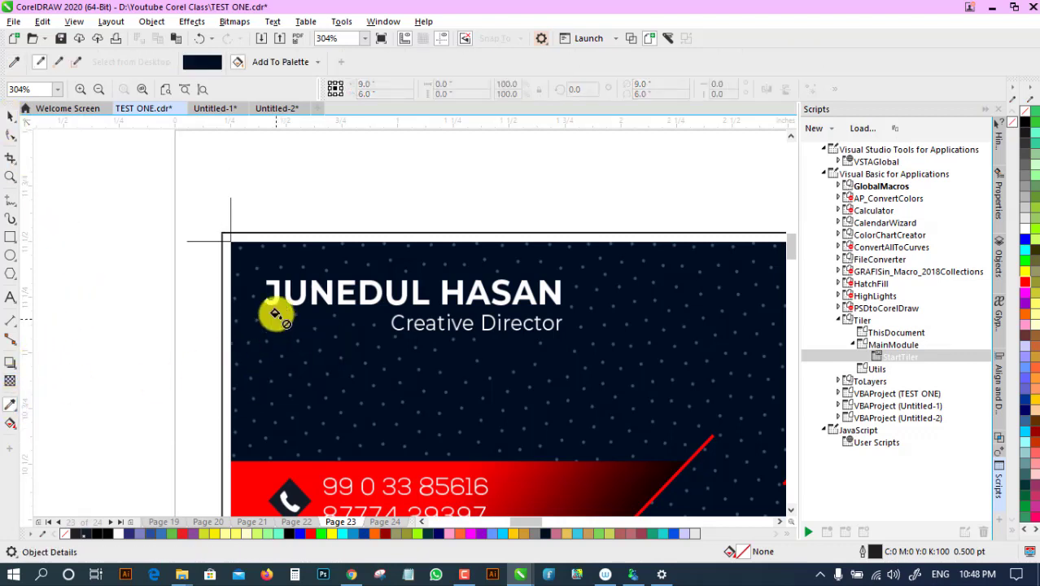
{"action": "left_click", "coordinate": [255, 238]}
{"action": "left_click", "coordinate": [278, 271]}
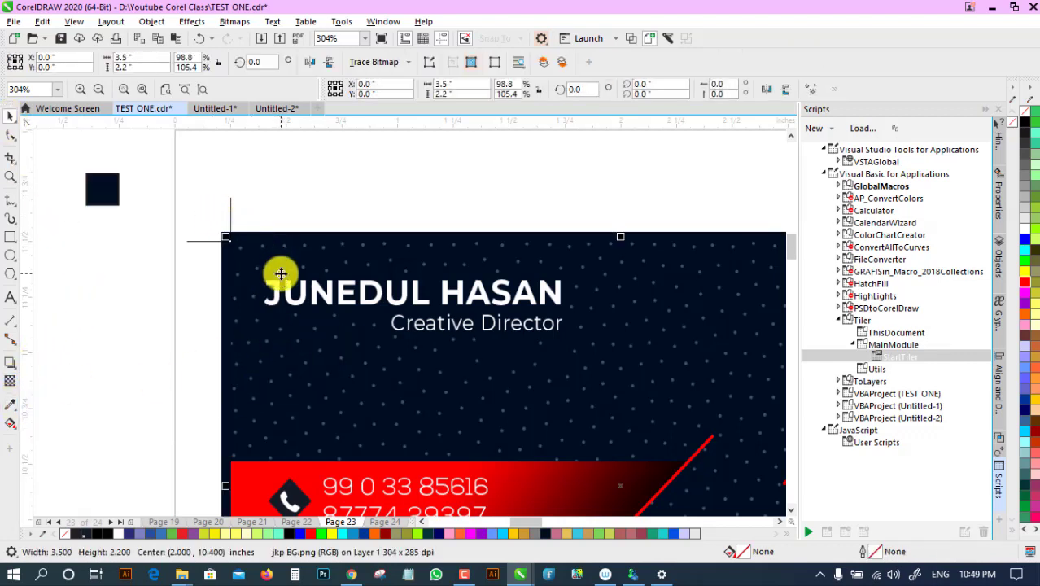
{"action": "left_click", "coordinate": [231, 213]}
{"action": "left_click", "coordinate": [98, 89]}
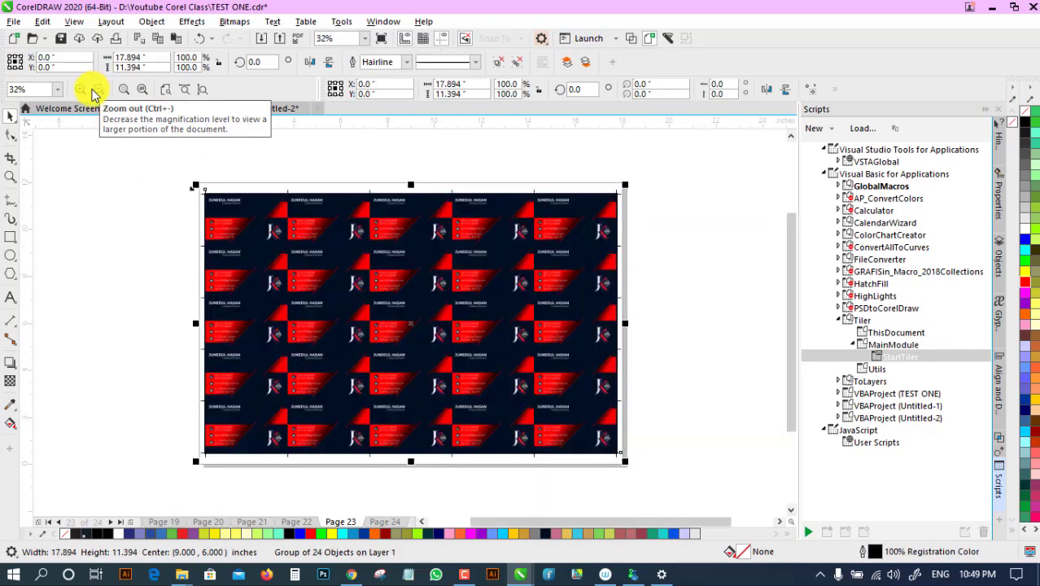
{"action": "left_click", "coordinate": [171, 252]}
Add a vertical and a horizontal guideline near the cropmarks at the card grid's upper-left corner.
{"action": "left_click", "coordinate": [11, 176]}
{"action": "left_click_drag", "start_coordinate": [199, 183], "coordinate": [341, 228]}
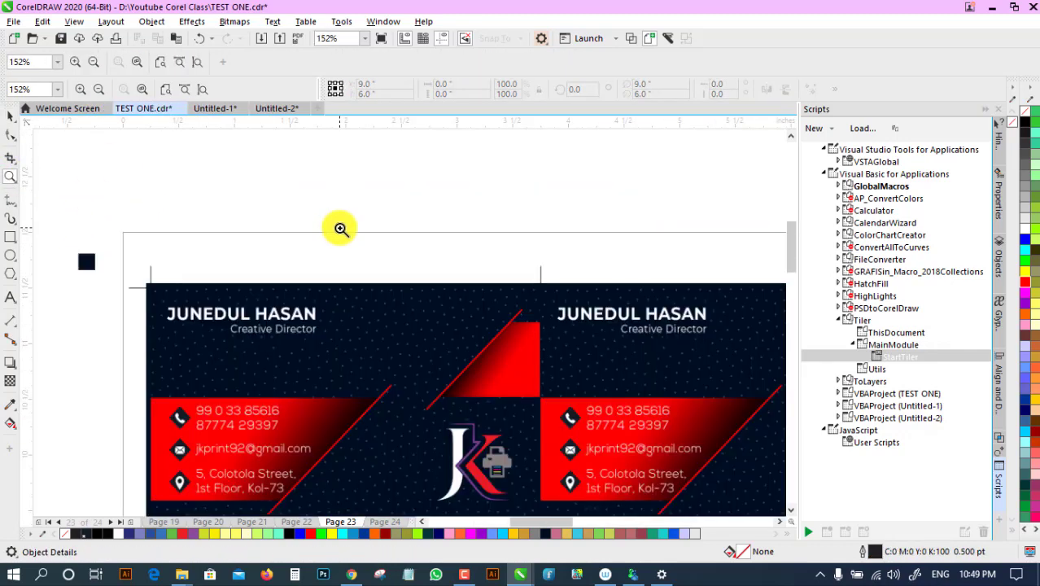
{"action": "left_click_drag", "start_coordinate": [24, 163], "coordinate": [151, 341]}
{"action": "left_click_drag", "start_coordinate": [139, 124], "coordinate": [133, 287]}
Align the vertical guideline exactly with the vertical cropmark at the grid's upper-left corner.
{"action": "left_click_drag", "start_coordinate": [102, 241], "coordinate": [269, 353]}
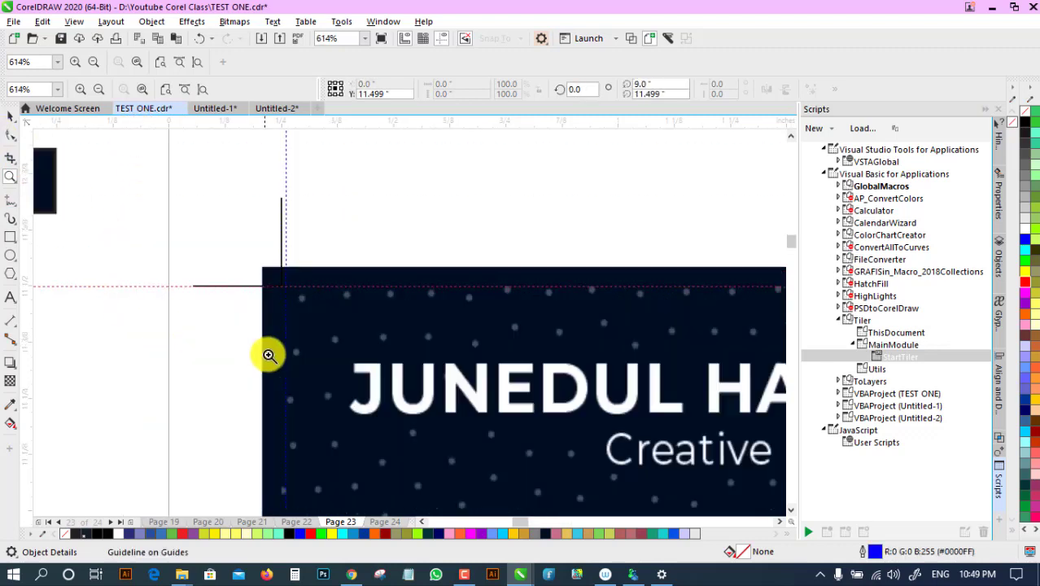
{"action": "left_click", "coordinate": [9, 120]}
{"action": "left_click_drag", "start_coordinate": [285, 165], "coordinate": [282, 169]}
{"action": "left_click", "coordinate": [153, 349]}
{"action": "left_click", "coordinate": [100, 91]}
{"action": "left_click", "coordinate": [100, 91]}
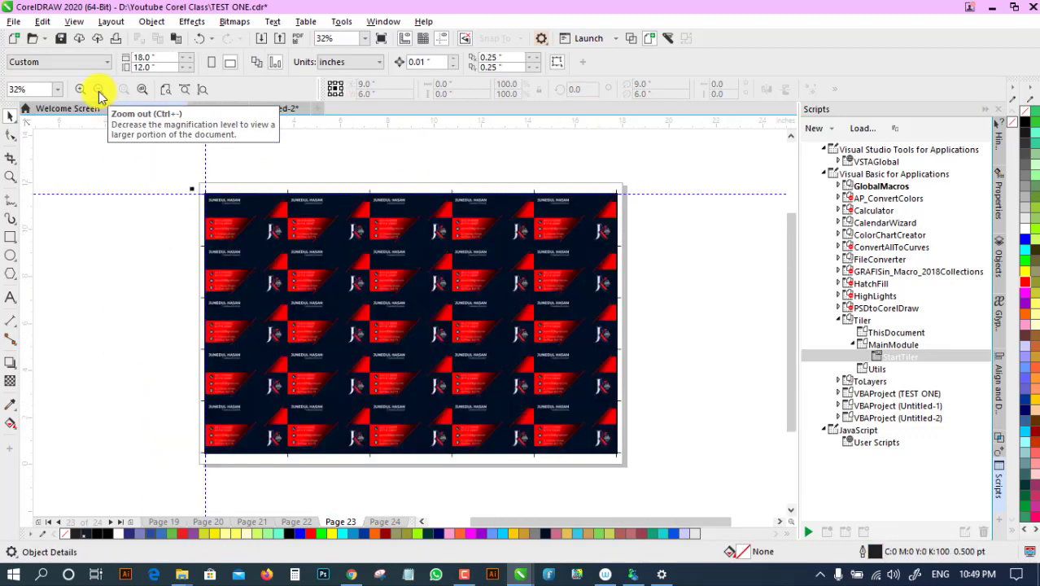
Go to page 24 with the cartoon characters and colored bars, and run the ToLayers macro from the ToLayers project.
{"action": "key", "text": "Page_Down"}
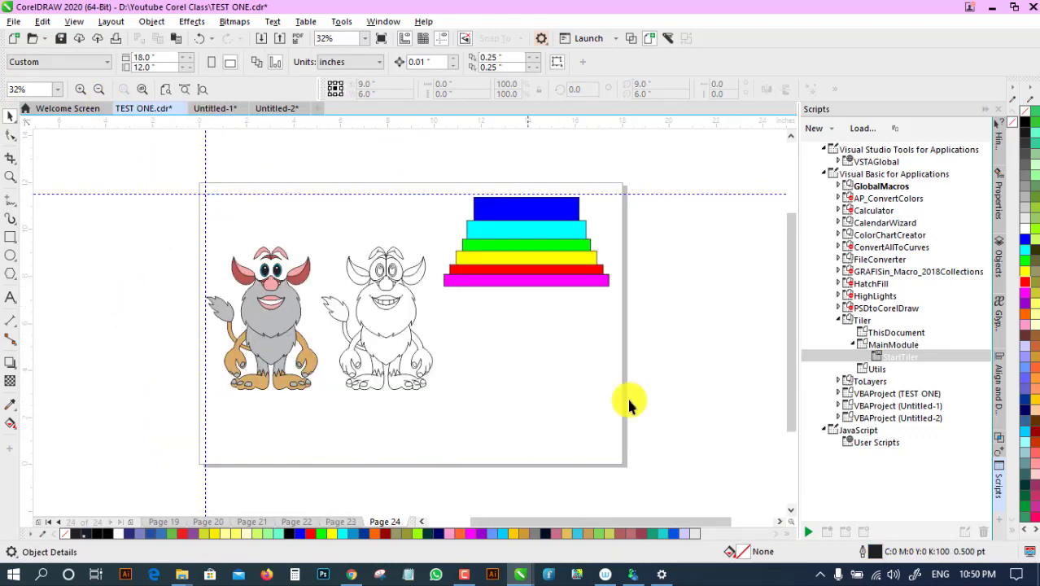
{"action": "left_click", "coordinate": [839, 321]}
{"action": "left_click", "coordinate": [872, 335]}
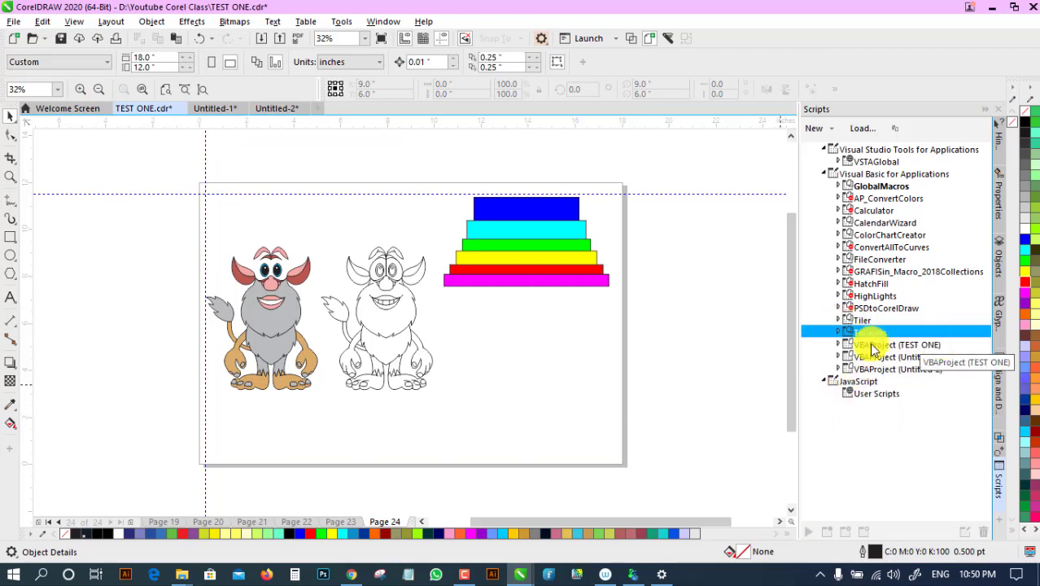
{"action": "left_click", "coordinate": [839, 333]}
{"action": "left_click", "coordinate": [887, 346]}
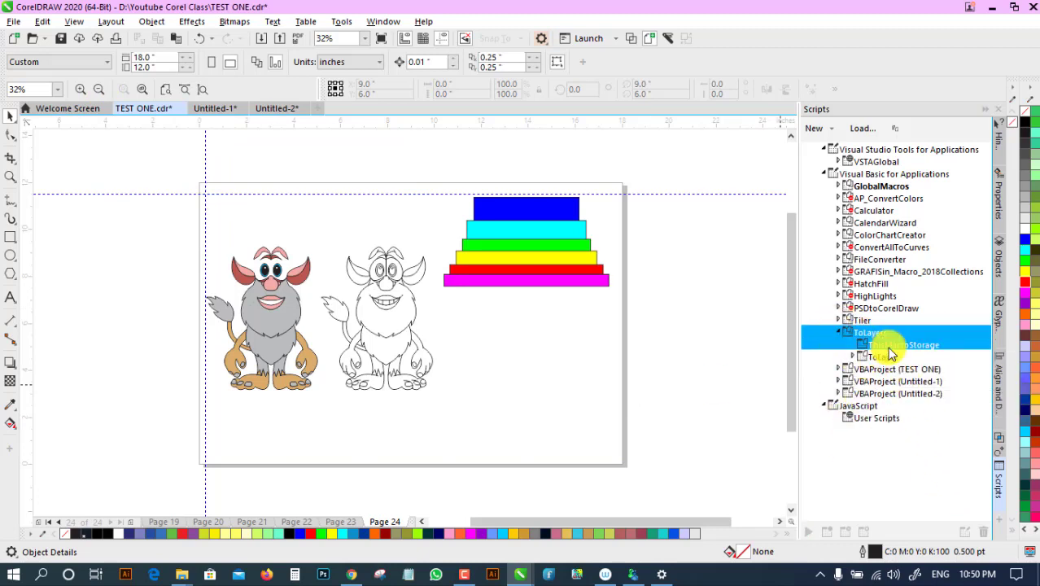
{"action": "double_click", "coordinate": [885, 357]}
{"action": "left_click", "coordinate": [911, 381]}
{"action": "left_click", "coordinate": [809, 533]}
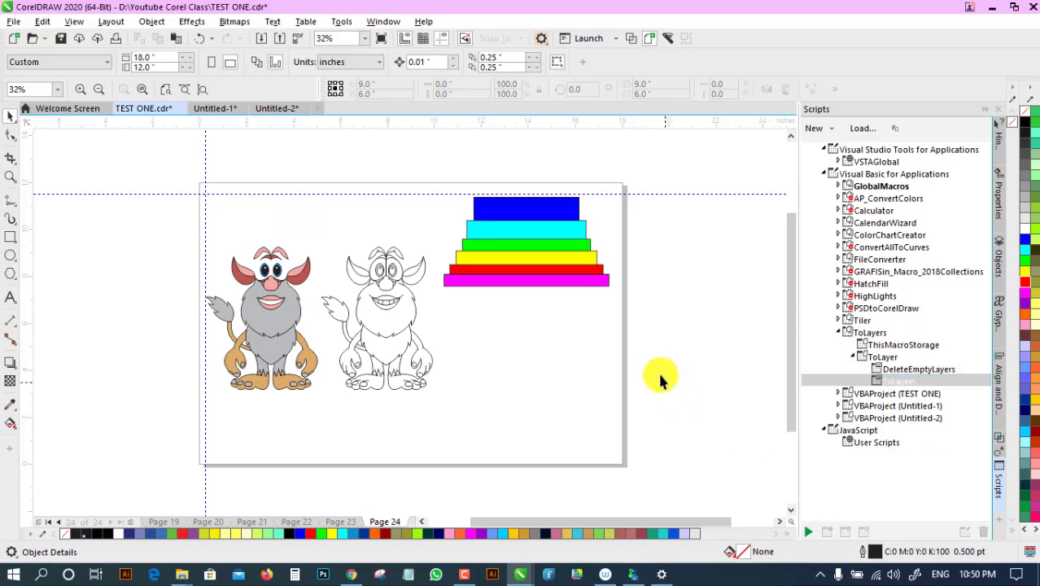
Show the page's list of layers and objects, and locate the green rectangle in it.
{"action": "left_click_drag", "start_coordinate": [429, 167], "coordinate": [652, 308]}
{"action": "left_click", "coordinate": [683, 326]}
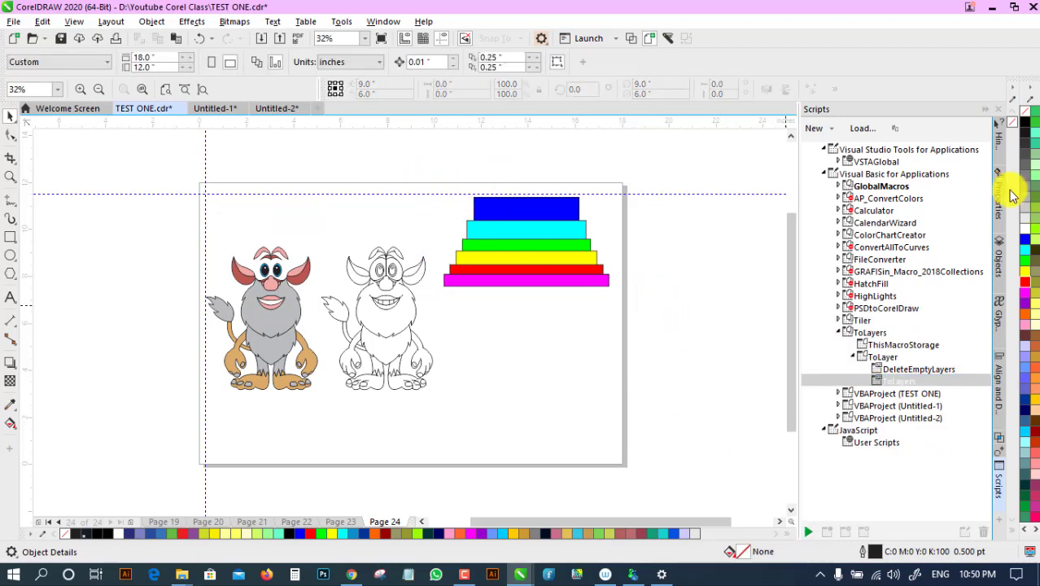
{"action": "left_click", "coordinate": [1000, 265]}
{"action": "left_click", "coordinate": [527, 245]}
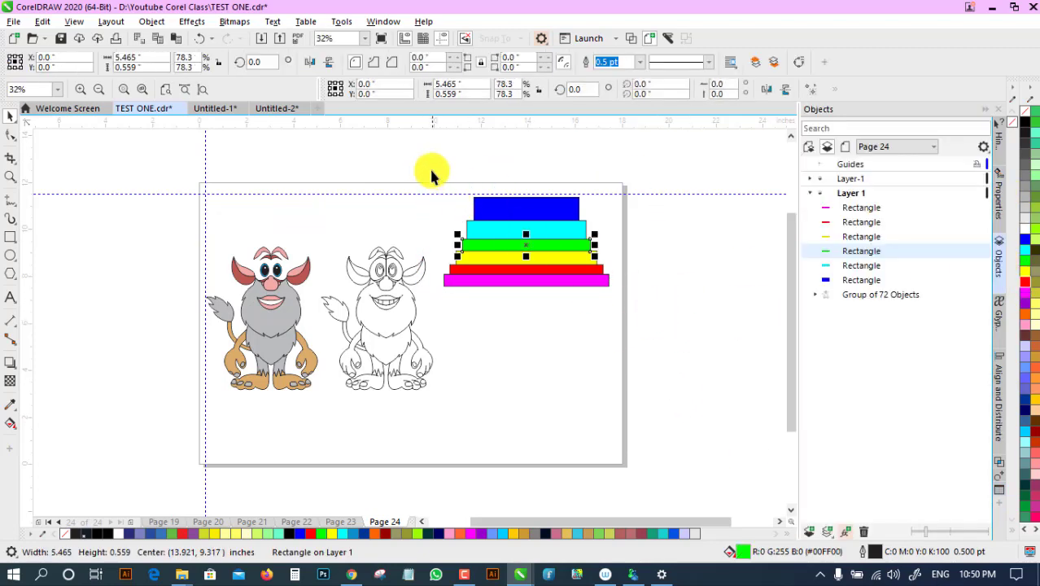
Select the six colored bars together and one by one to check which layer each belongs to.
{"action": "left_click_drag", "start_coordinate": [429, 169], "coordinate": [660, 317]}
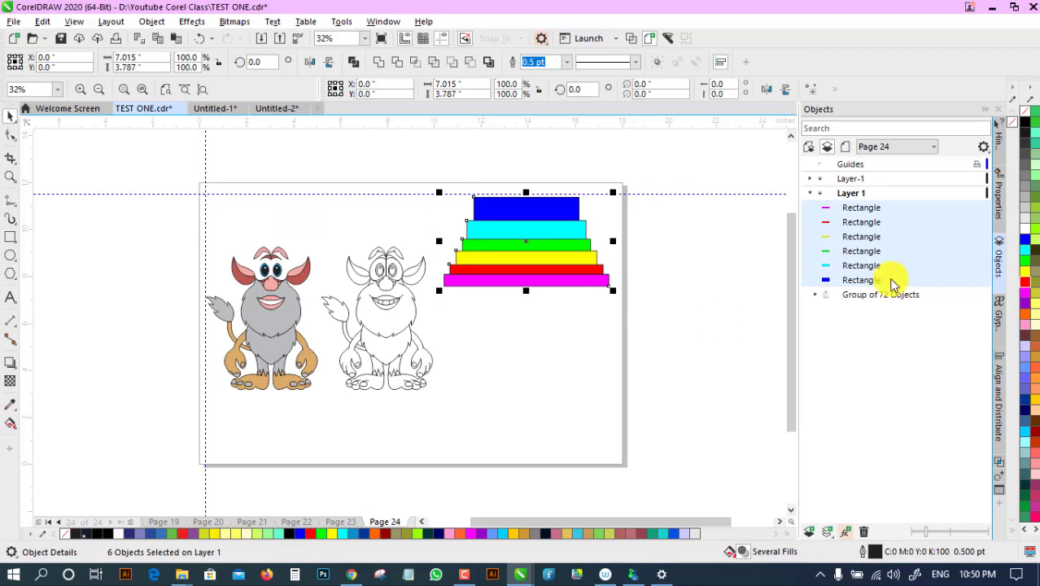
{"action": "left_click", "coordinate": [848, 193]}
{"action": "left_click", "coordinate": [528, 236]}
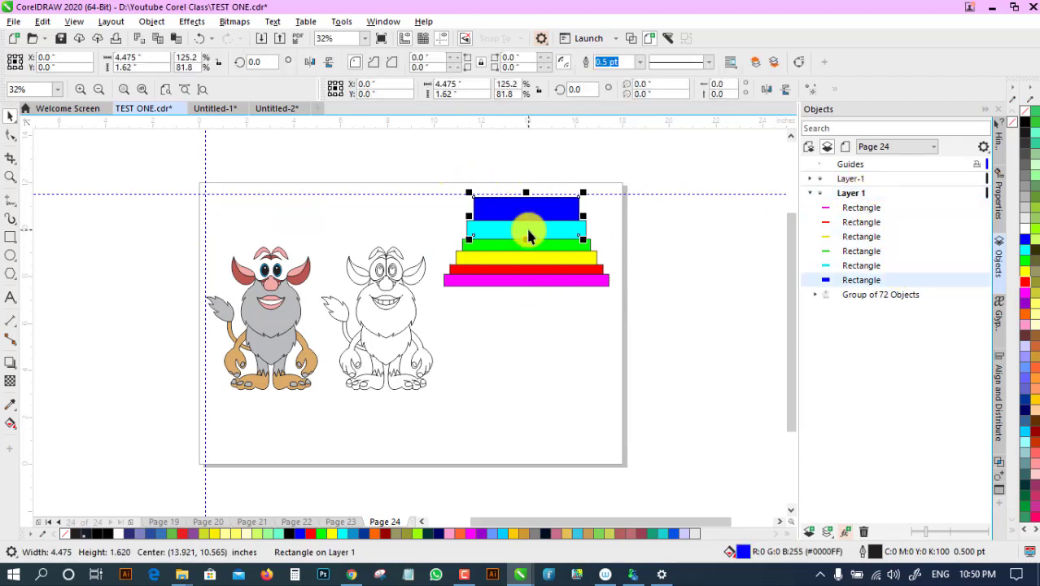
{"action": "left_click", "coordinate": [528, 231]}
{"action": "left_click", "coordinate": [542, 245]}
{"action": "left_click", "coordinate": [589, 258]}
{"action": "left_click", "coordinate": [581, 269]}
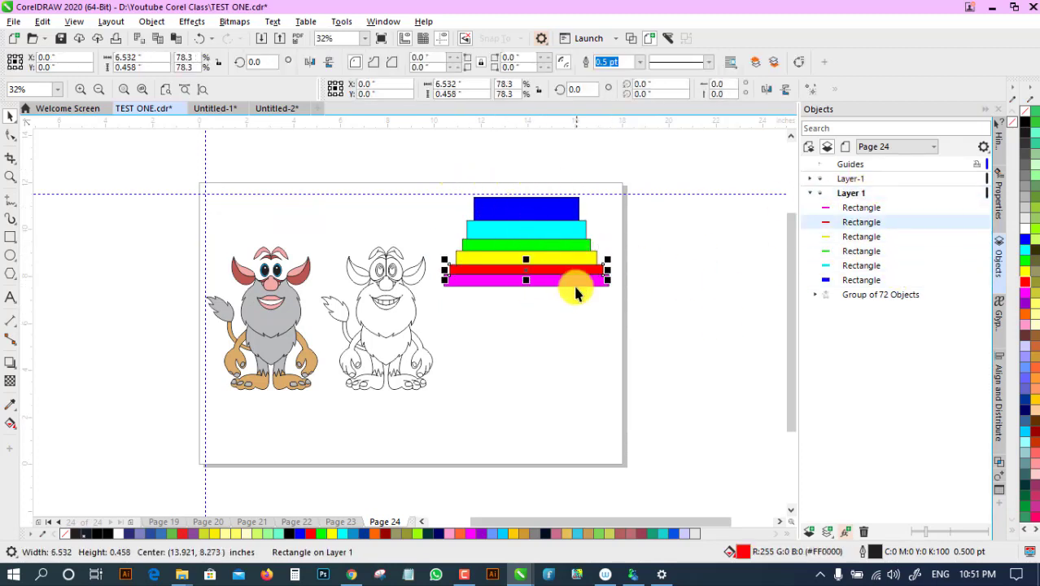
{"action": "left_click", "coordinate": [575, 291]}
Select all six colored bars and run the ToLayers macro on them.
{"action": "left_click_drag", "start_coordinate": [435, 168], "coordinate": [636, 326]}
{"action": "left_click", "coordinate": [1000, 488]}
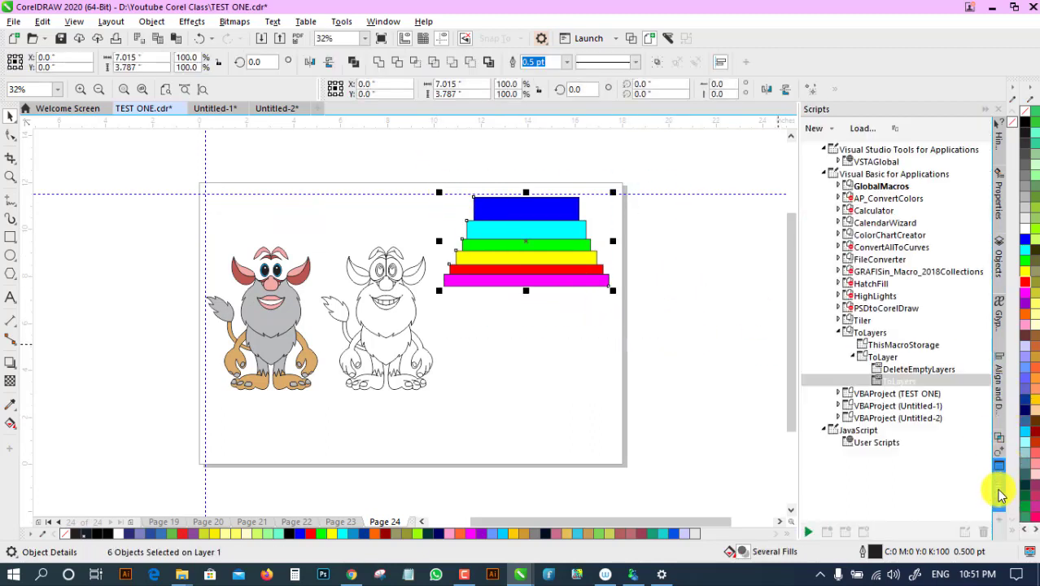
{"action": "left_click", "coordinate": [899, 381]}
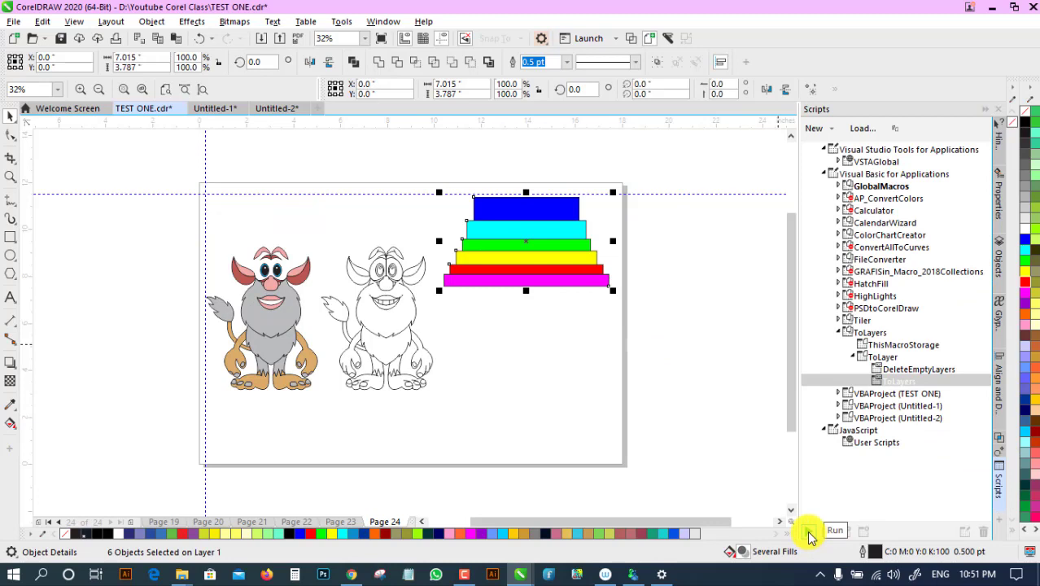
{"action": "left_click", "coordinate": [810, 535]}
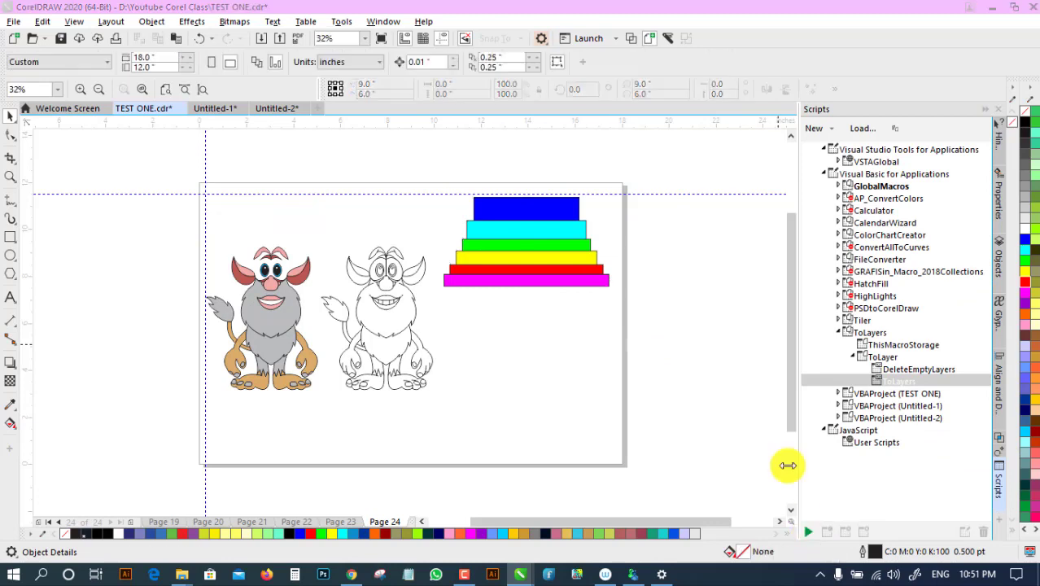
Show the page's layer list and expand Layer-1 through Layer-6 to examine the object on each layer.
{"action": "left_click", "coordinate": [1000, 265]}
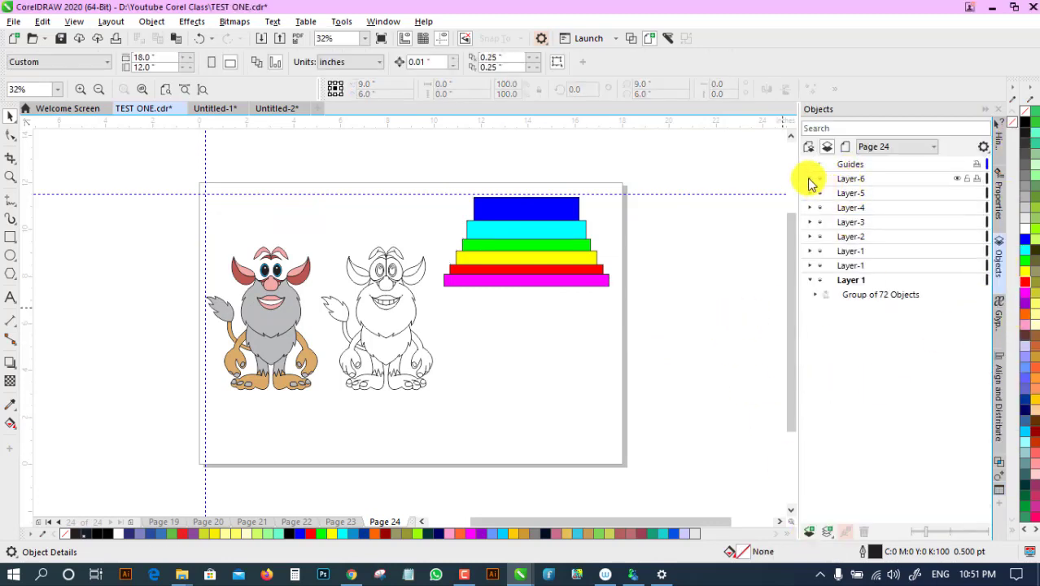
{"action": "left_click", "coordinate": [814, 265]}
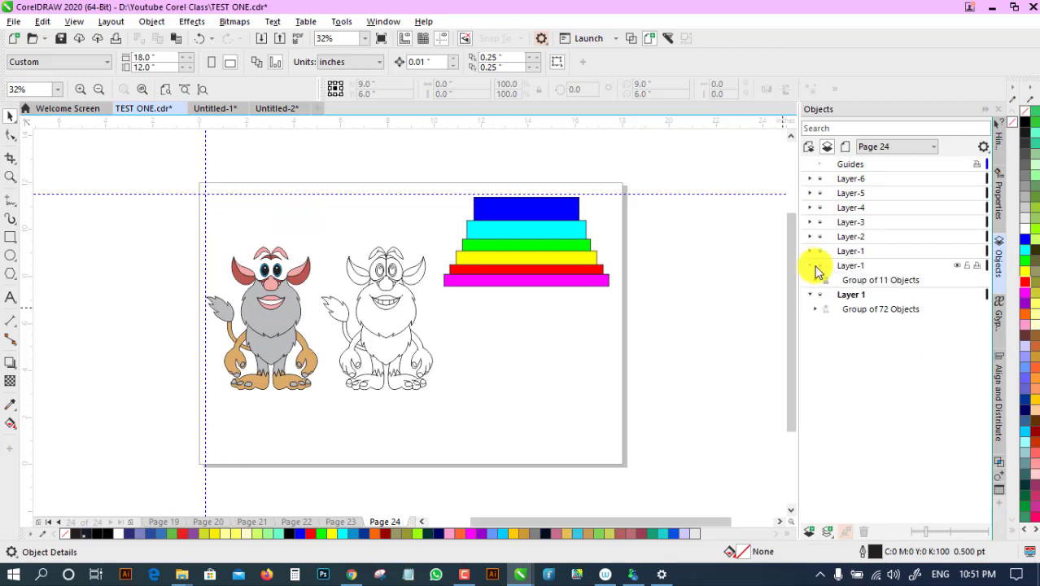
{"action": "left_click", "coordinate": [809, 250]}
{"action": "left_click", "coordinate": [809, 236]}
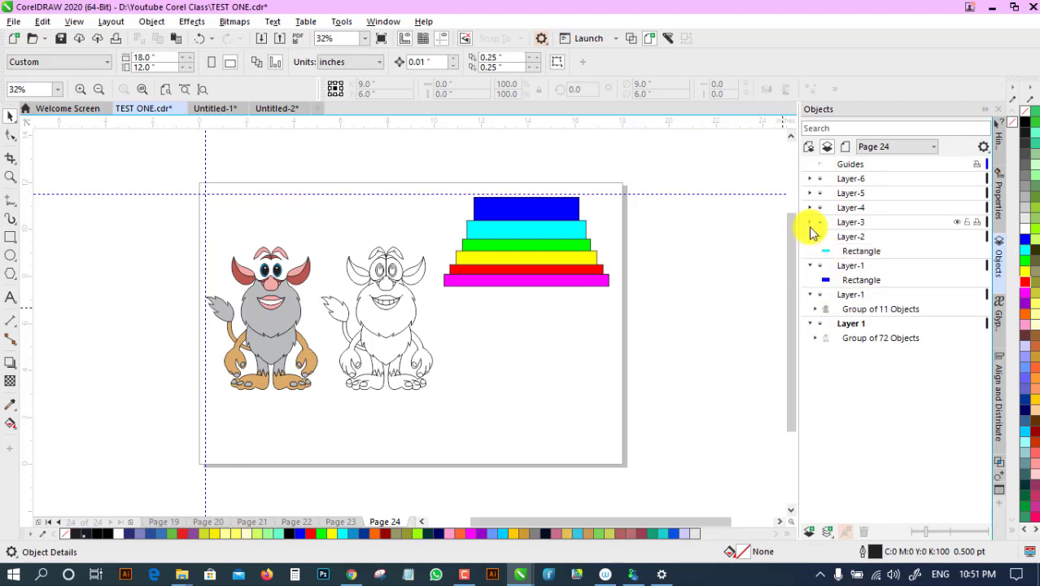
{"action": "left_click", "coordinate": [809, 222]}
{"action": "left_click", "coordinate": [810, 208]}
{"action": "left_click", "coordinate": [810, 192]}
{"action": "left_click", "coordinate": [809, 178]}
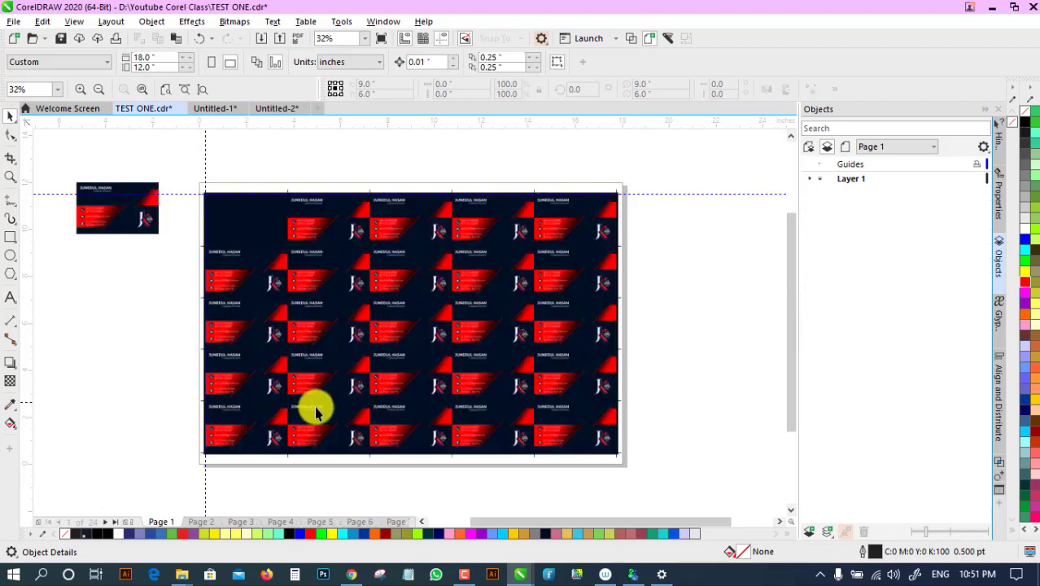
Page through the document from the business card grid on page 1 to page 24 to review the macro examples.
{"action": "left_click", "coordinate": [242, 521]}
{"action": "left_click", "coordinate": [198, 522]}
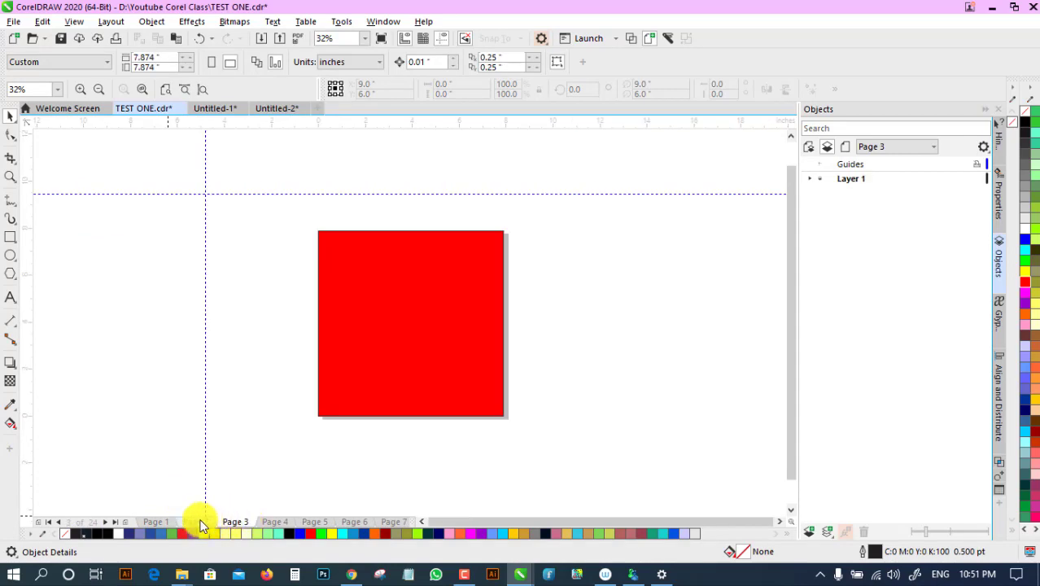
{"action": "left_click", "coordinate": [232, 522]}
{"action": "left_click", "coordinate": [275, 522]}
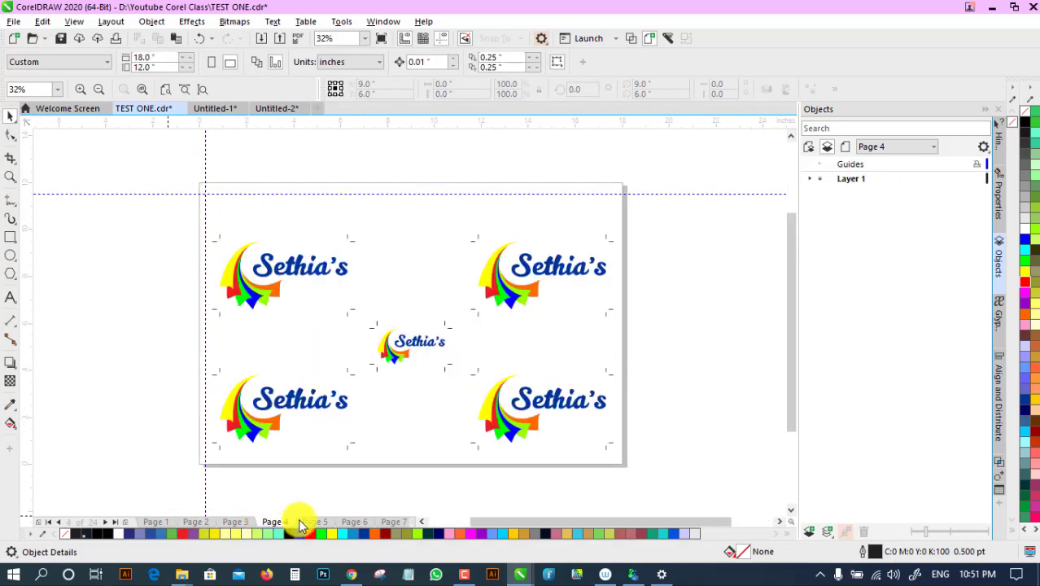
{"action": "left_click", "coordinate": [315, 522]}
{"action": "left_click", "coordinate": [354, 522]}
{"action": "left_click", "coordinate": [382, 522]}
{"action": "left_click", "coordinate": [382, 522]}
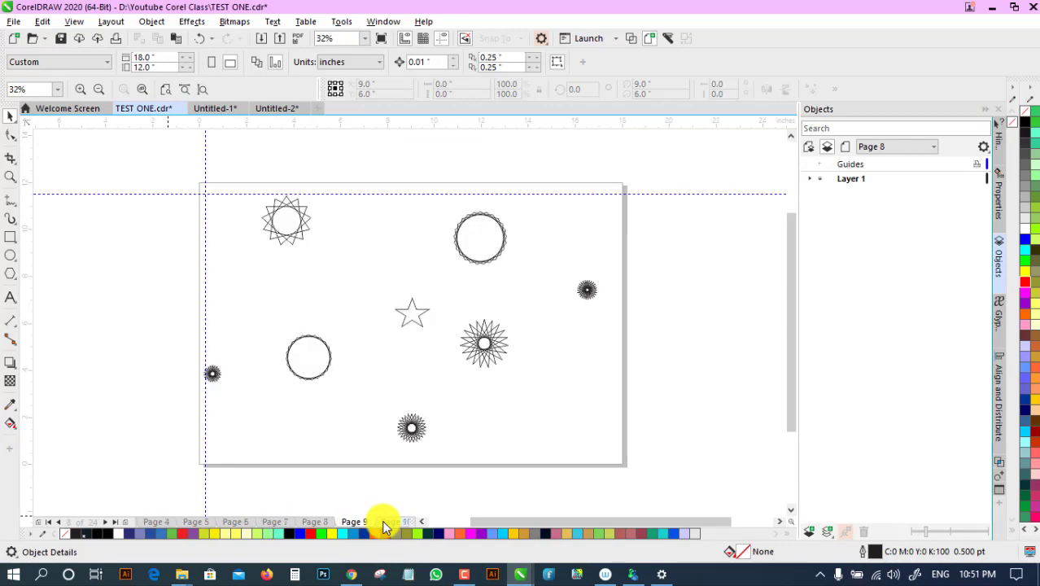
{"action": "left_click", "coordinate": [382, 522]}
{"action": "left_click", "coordinate": [382, 522]}
{"action": "left_click", "coordinate": [392, 521]}
{"action": "left_click", "coordinate": [397, 521]}
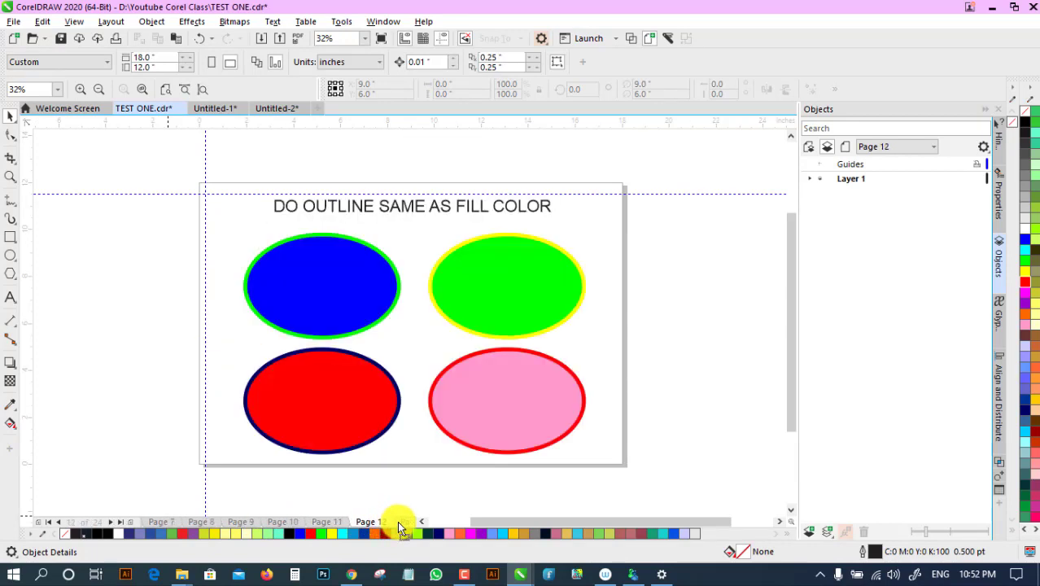
{"action": "left_click", "coordinate": [111, 522]}
{"action": "left_click", "coordinate": [111, 522]}
{"action": "left_click", "coordinate": [110, 521]}
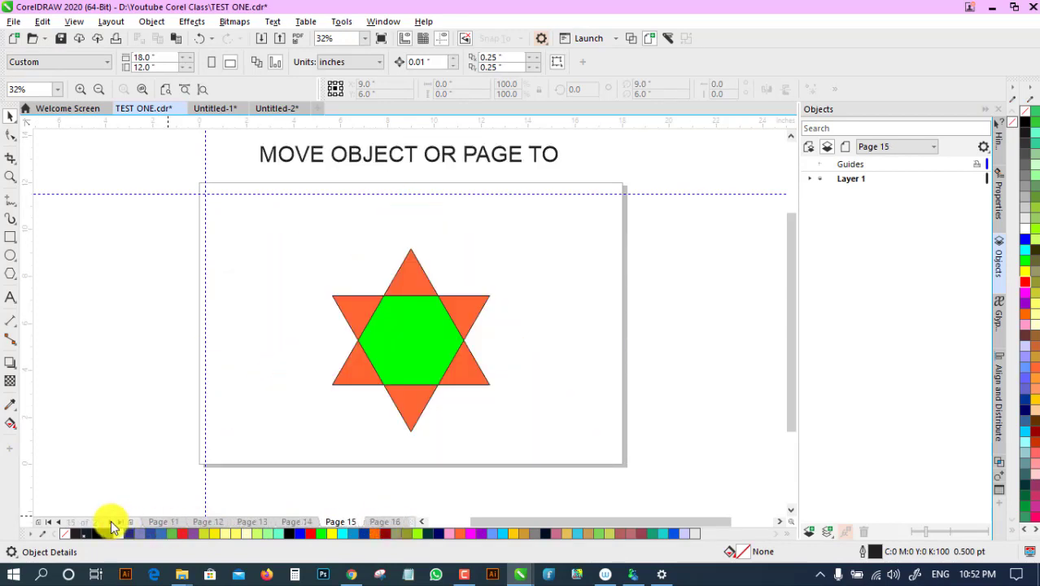
{"action": "left_click", "coordinate": [110, 521]}
{"action": "left_click", "coordinate": [111, 521]}
{"action": "left_click", "coordinate": [110, 521]}
{"action": "left_click", "coordinate": [111, 521]}
{"action": "left_click", "coordinate": [111, 521]}
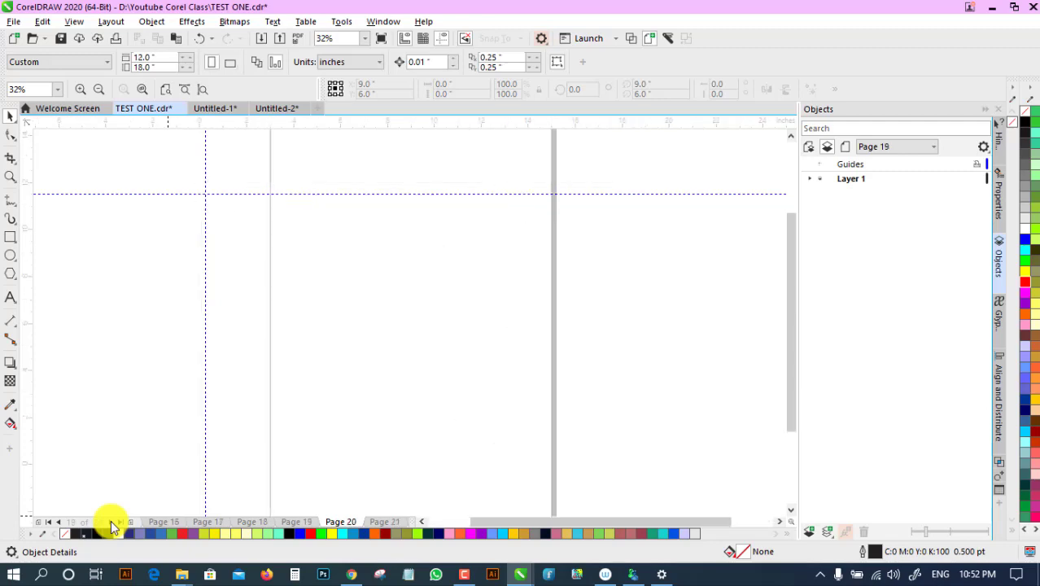
{"action": "left_click", "coordinate": [111, 520]}
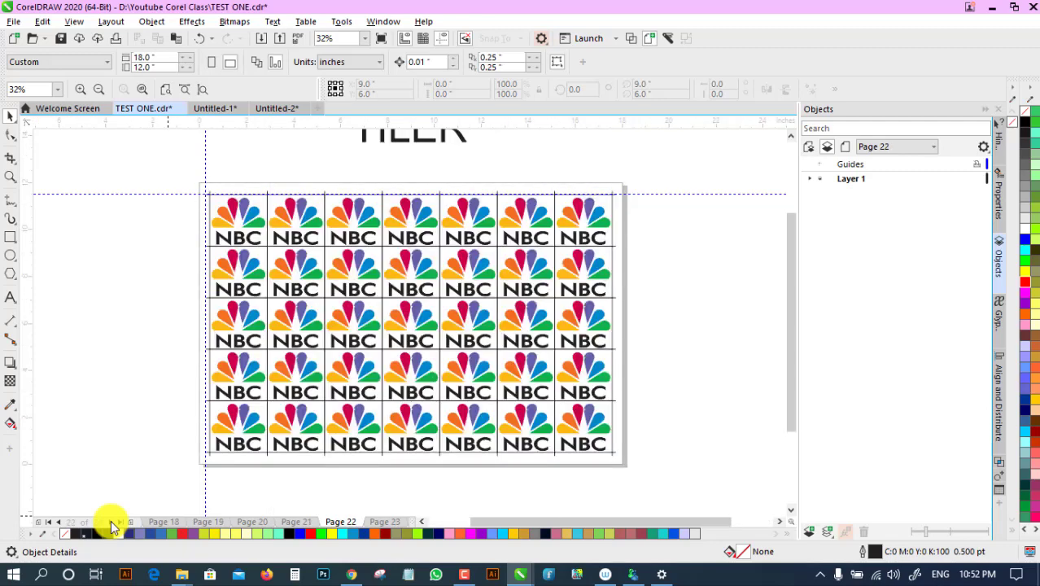
{"action": "left_click", "coordinate": [111, 521]}
{"action": "left_click", "coordinate": [114, 521]}
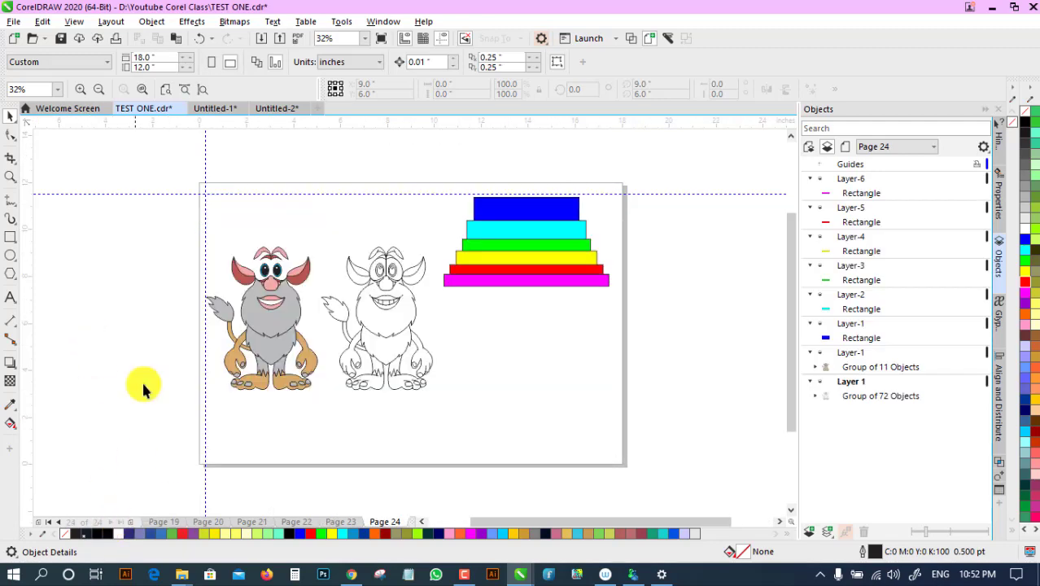